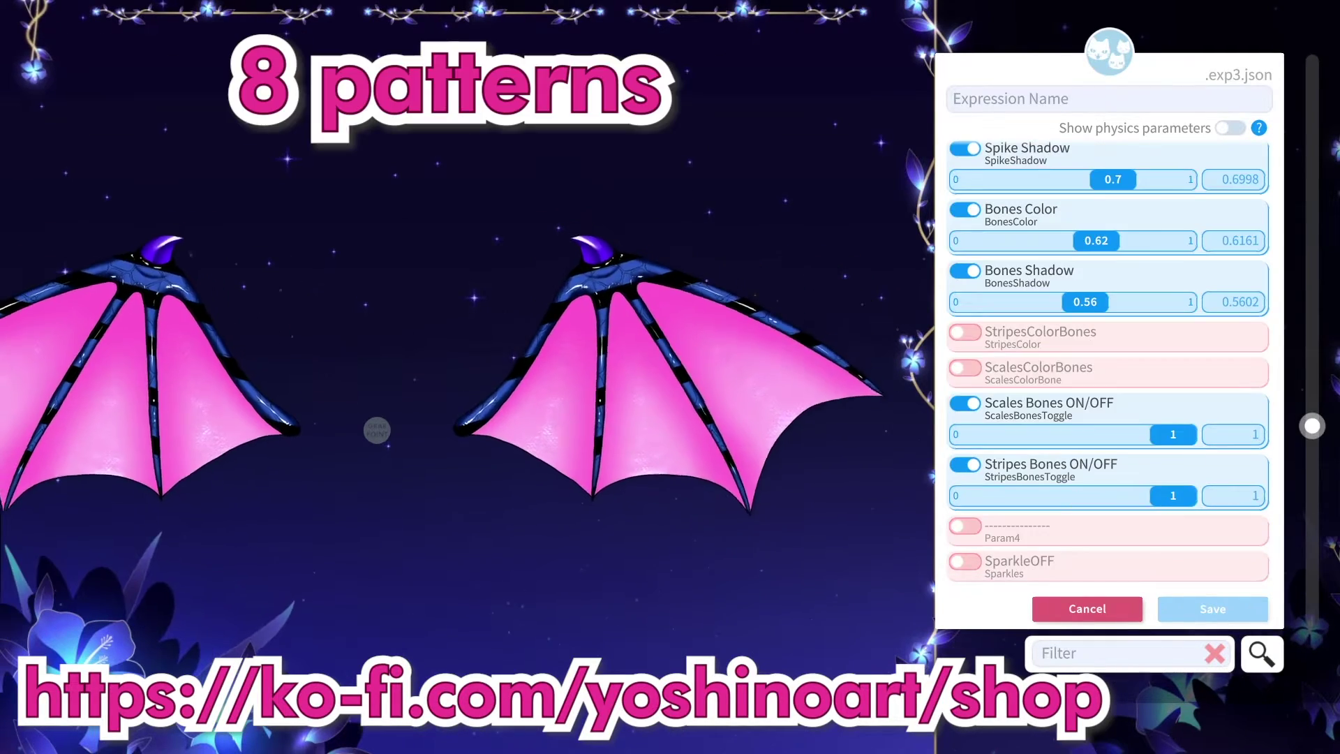
mouse_move(1172, 363)
mouse_down()
mouse_move(1135, 363)
mouse_move(1158, 363)
mouse_up()
scroll(1108, 363, up, 5)
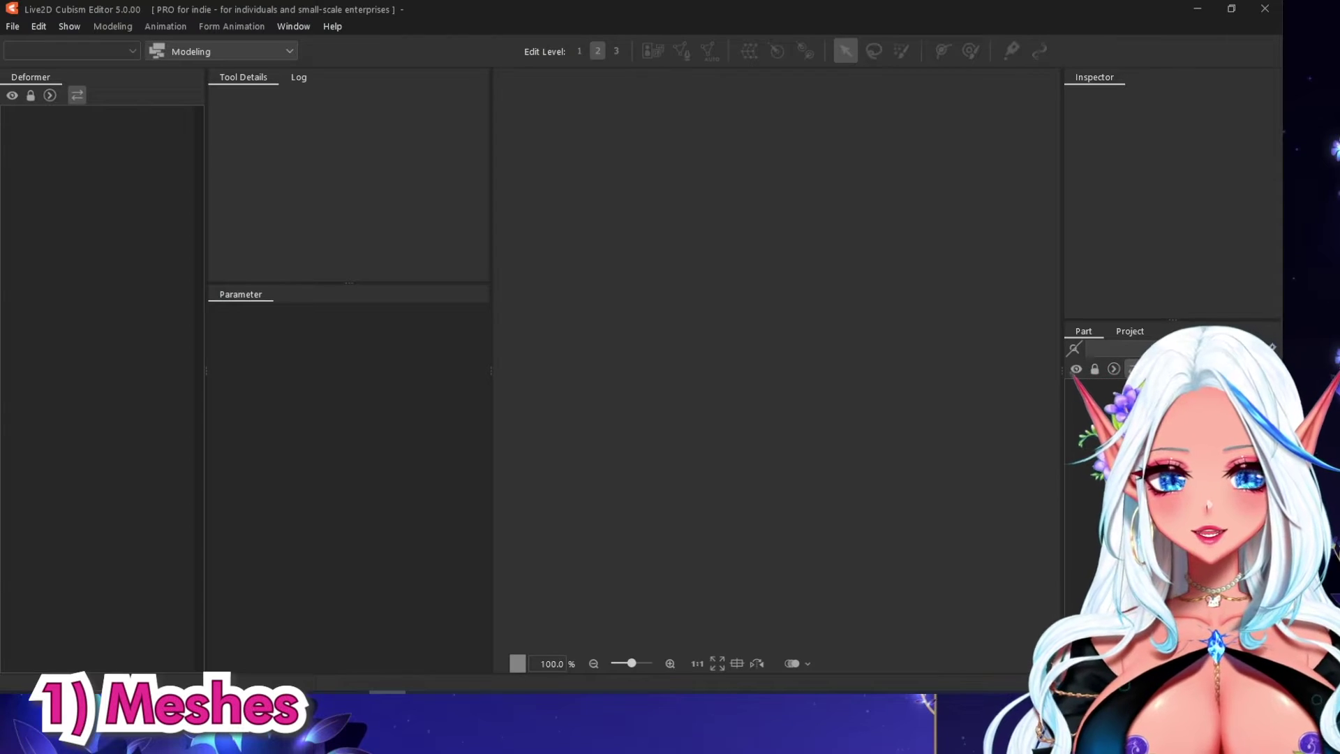
Import the Bat_Wings artwork as a new model with the Full Scale (4000 x 2000 px) display resolution.
drag(795, 425, 754, 424)
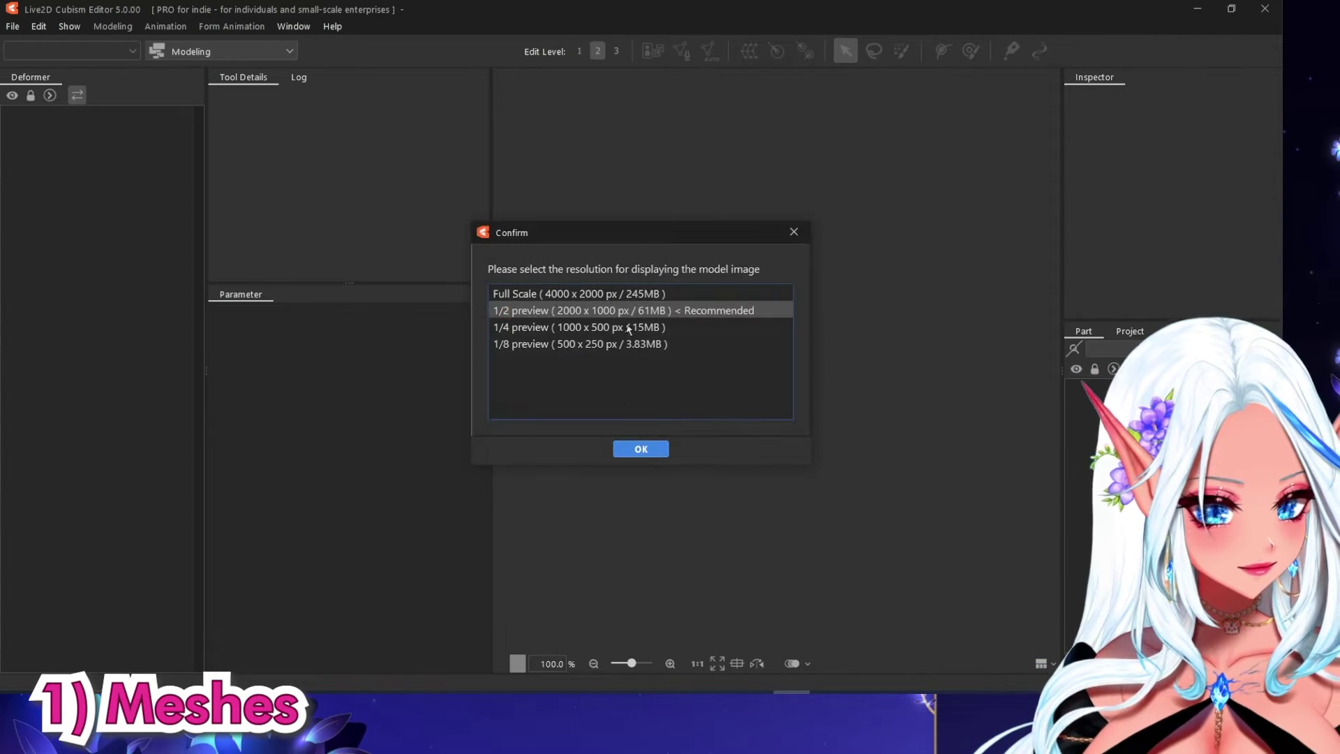
click(632, 294)
click(639, 447)
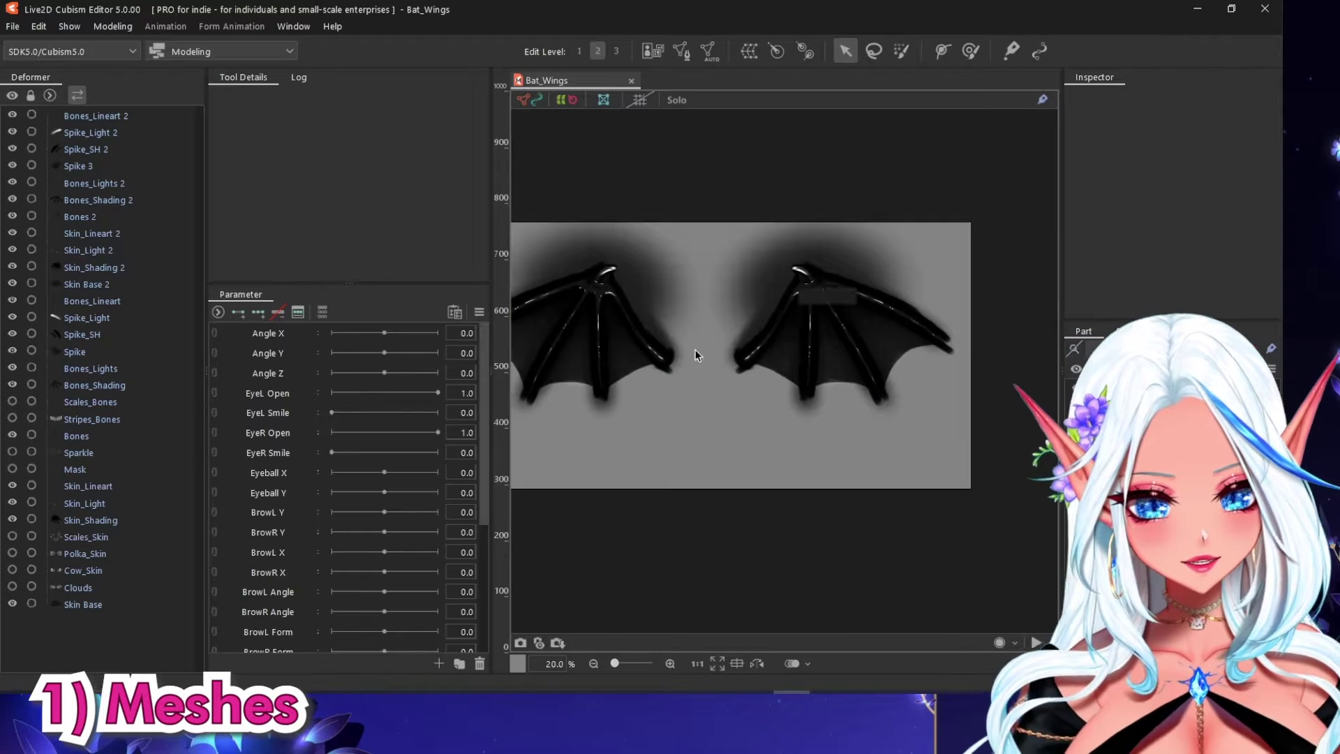
Delete all of the default parameters from the model.
scroll(282, 579, down, 3)
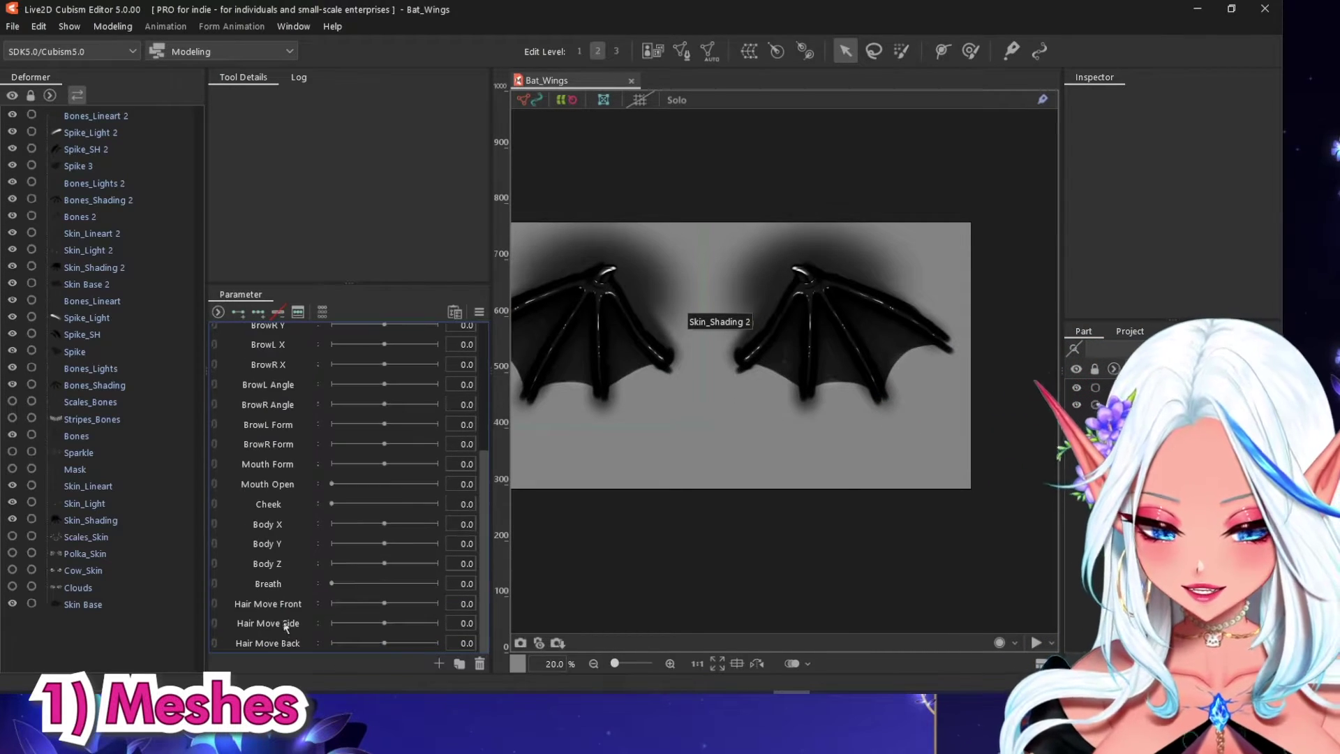
click(479, 664)
click(716, 375)
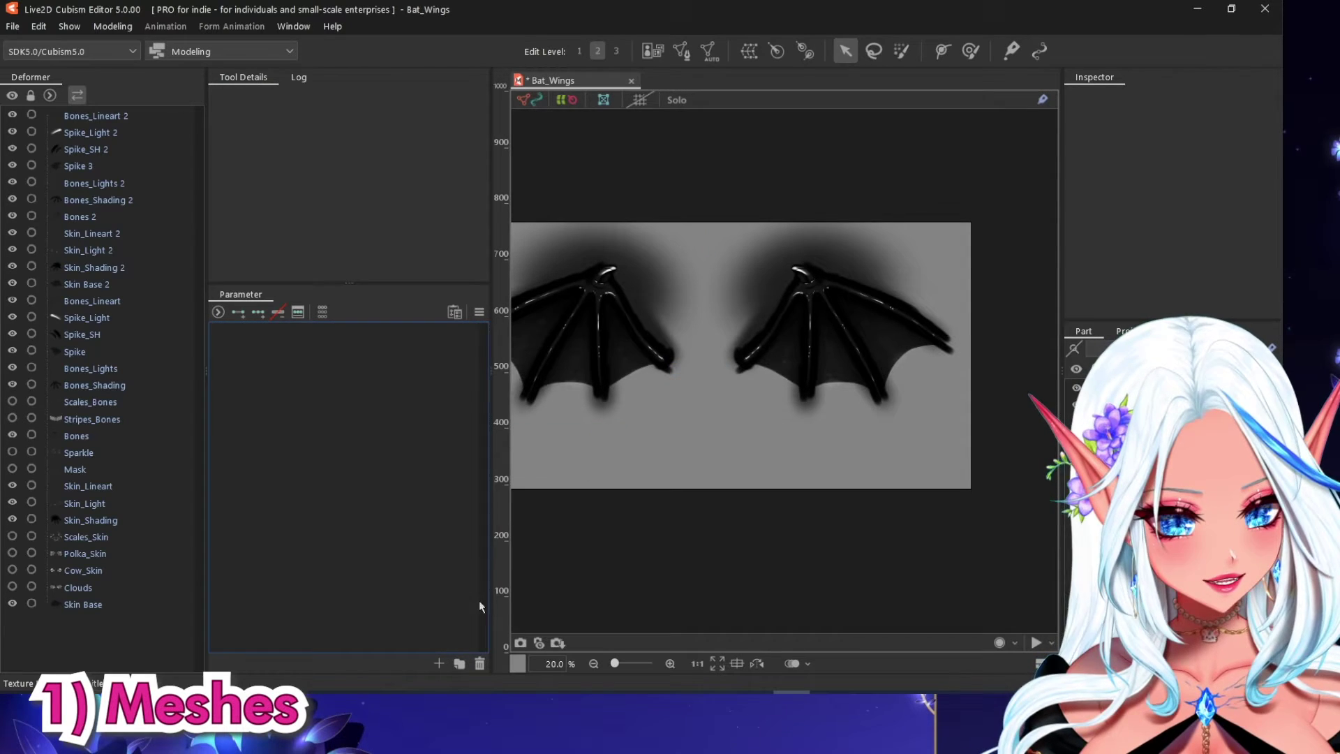
Create a parameter named Wings1 ranging from -1.0 to 1.0 with default 0.0, and replicate it twice.
click(438, 663)
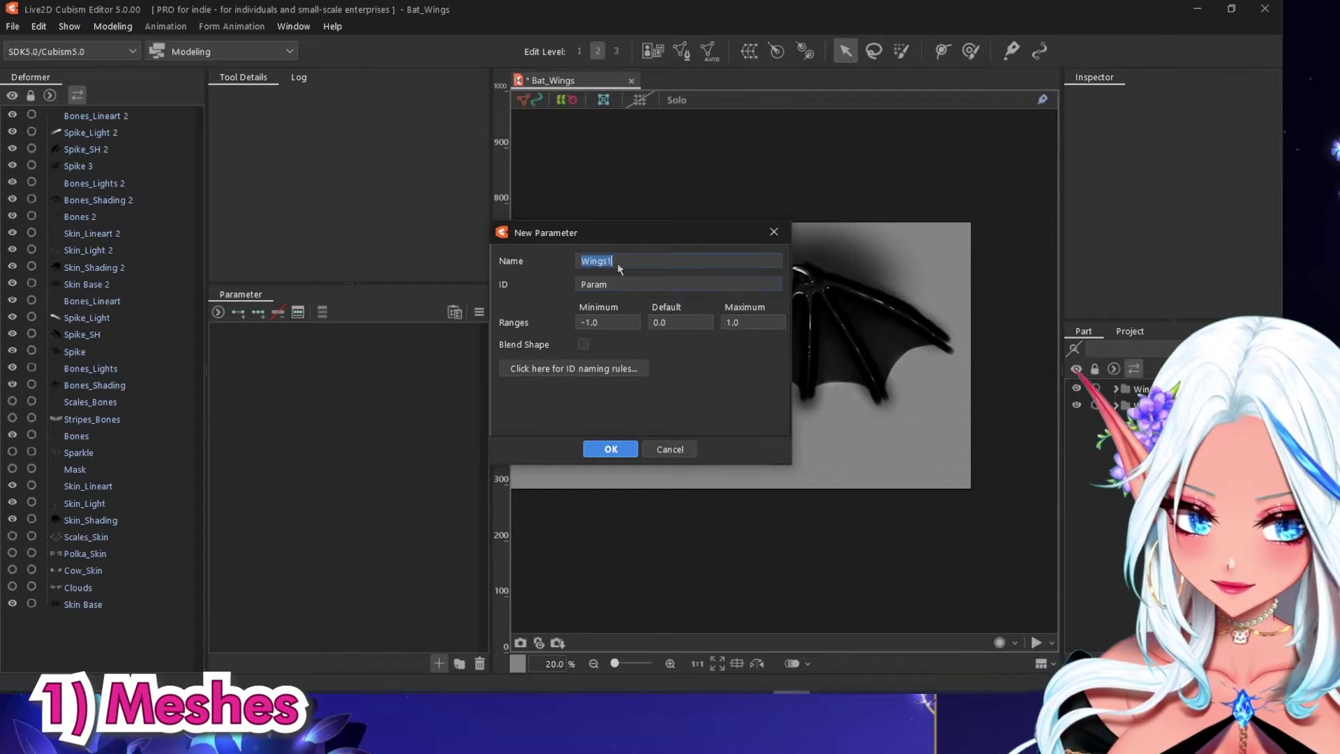
click(611, 449)
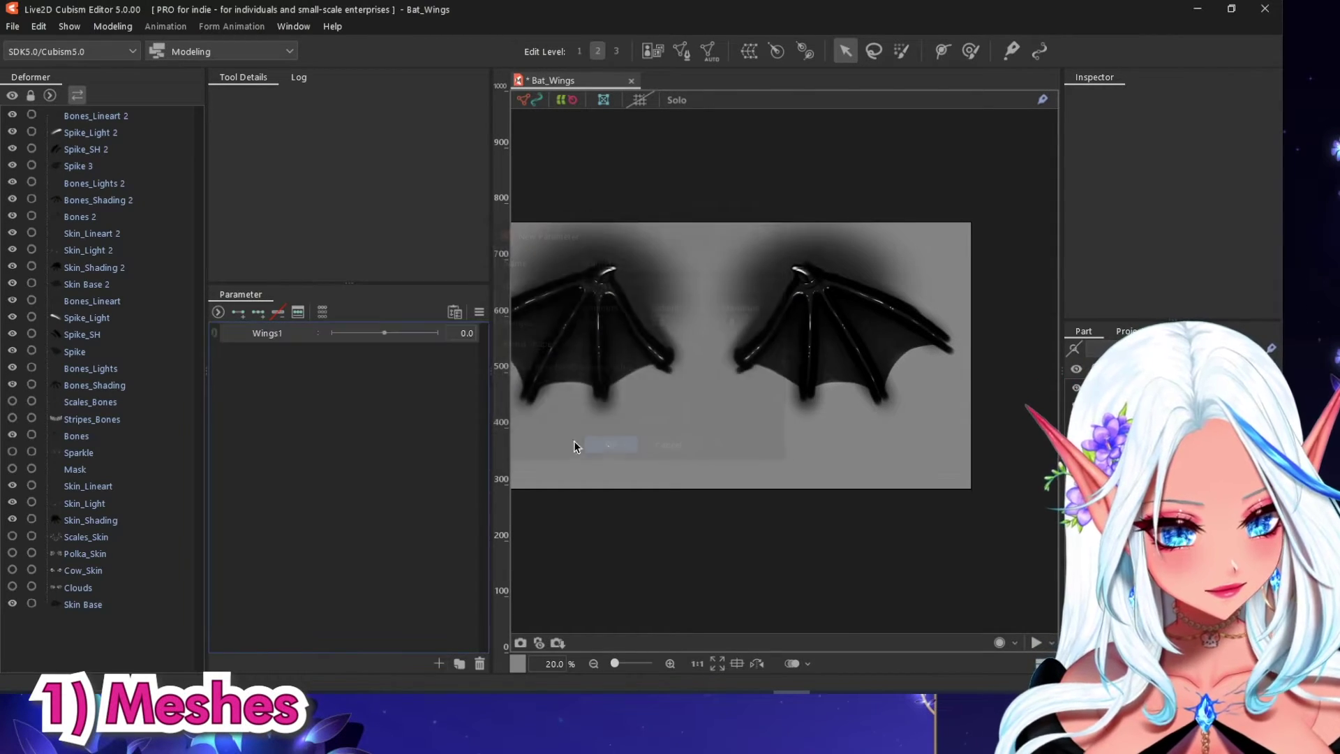
right_click(261, 333)
click(277, 369)
right_click(279, 353)
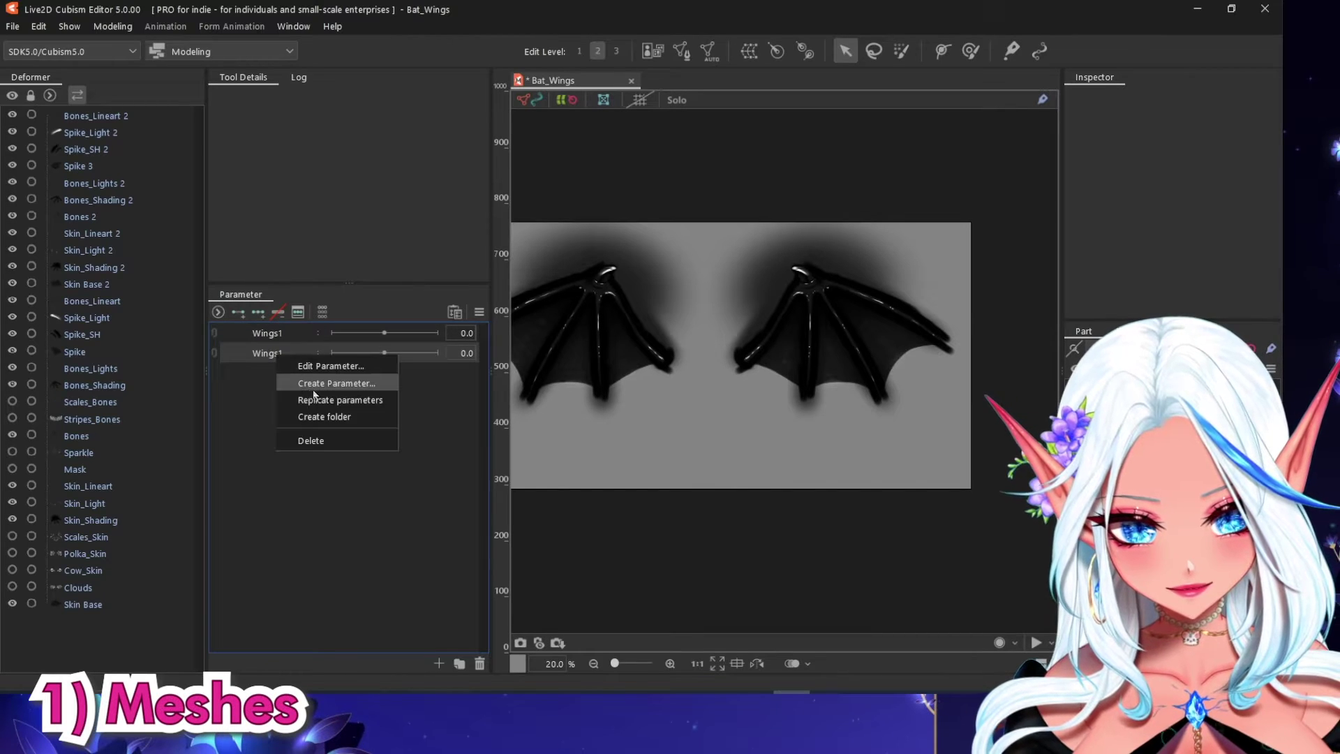
click(293, 388)
Rename the two replicated parameters as Wings2 and Wings3.
right_click(279, 352)
click(293, 360)
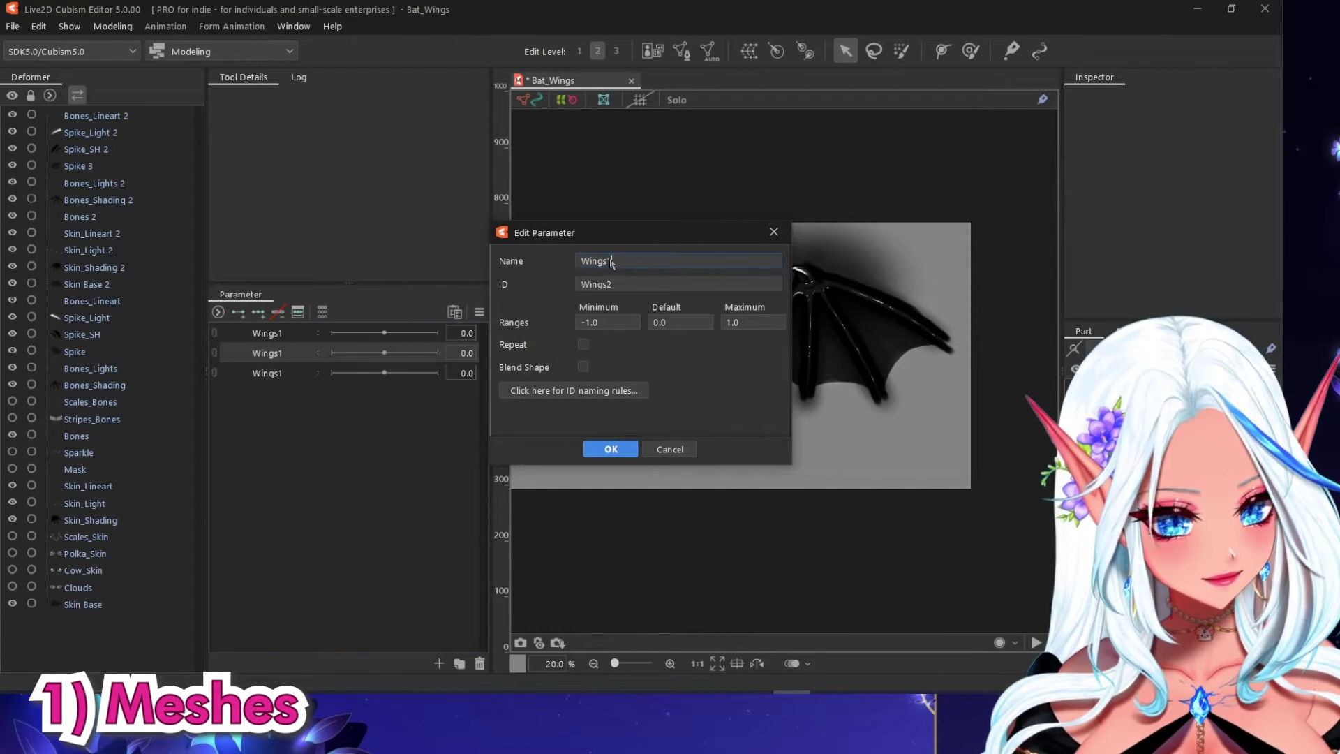
text(Wings2)
click(611, 449)
right_click(279, 373)
click(293, 380)
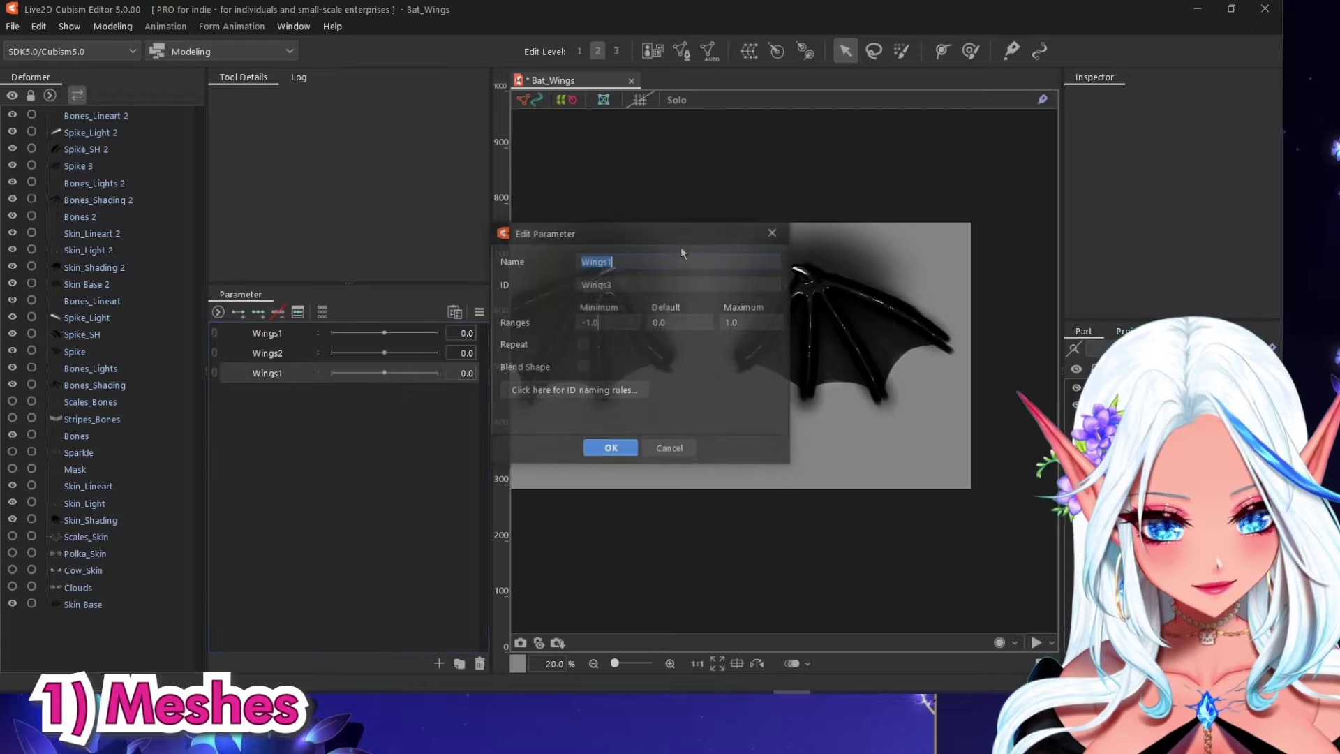
click(610, 448)
Open the Wing R bone and spike layers, Bones_Lineart through Bones, in mesh editing and erase their existing mesh points.
scroll(786, 334, up, 2)
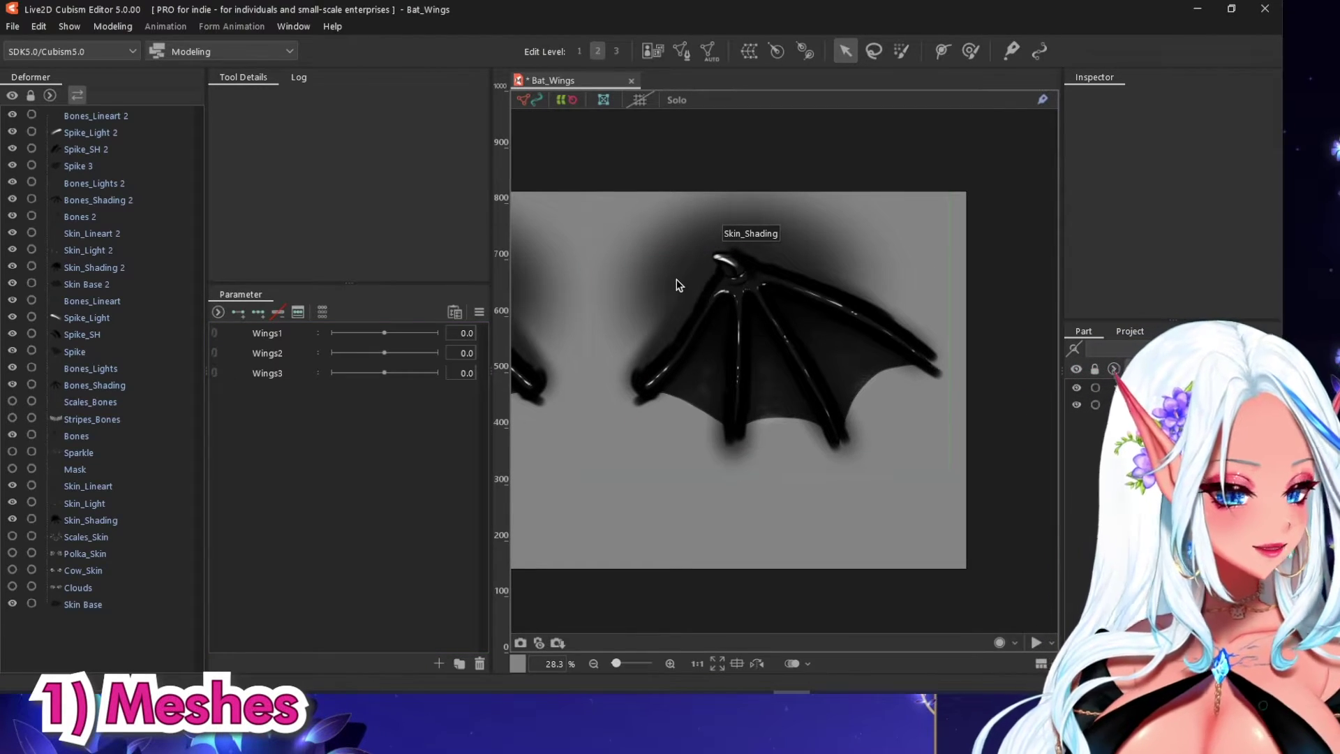
click(678, 371)
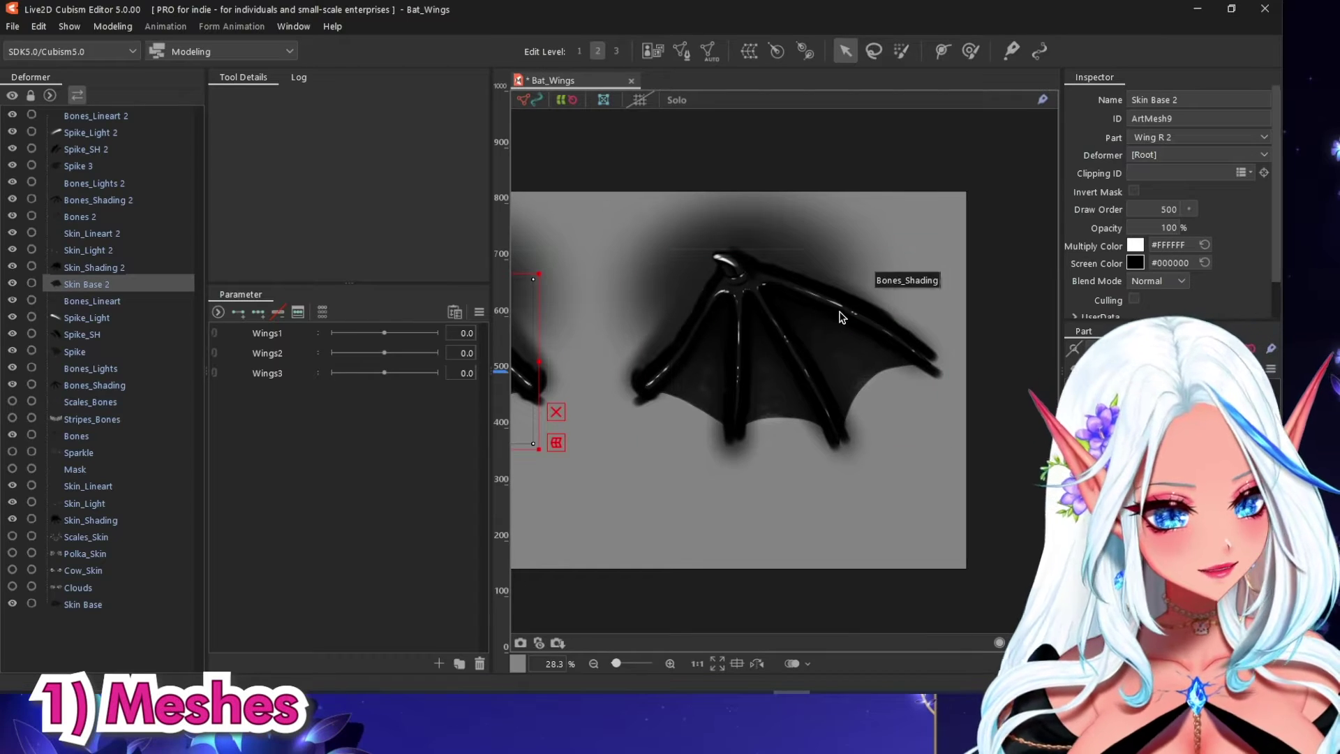
click(841, 311)
scroll(812, 321, down, 2)
scroll(819, 326, up, 2)
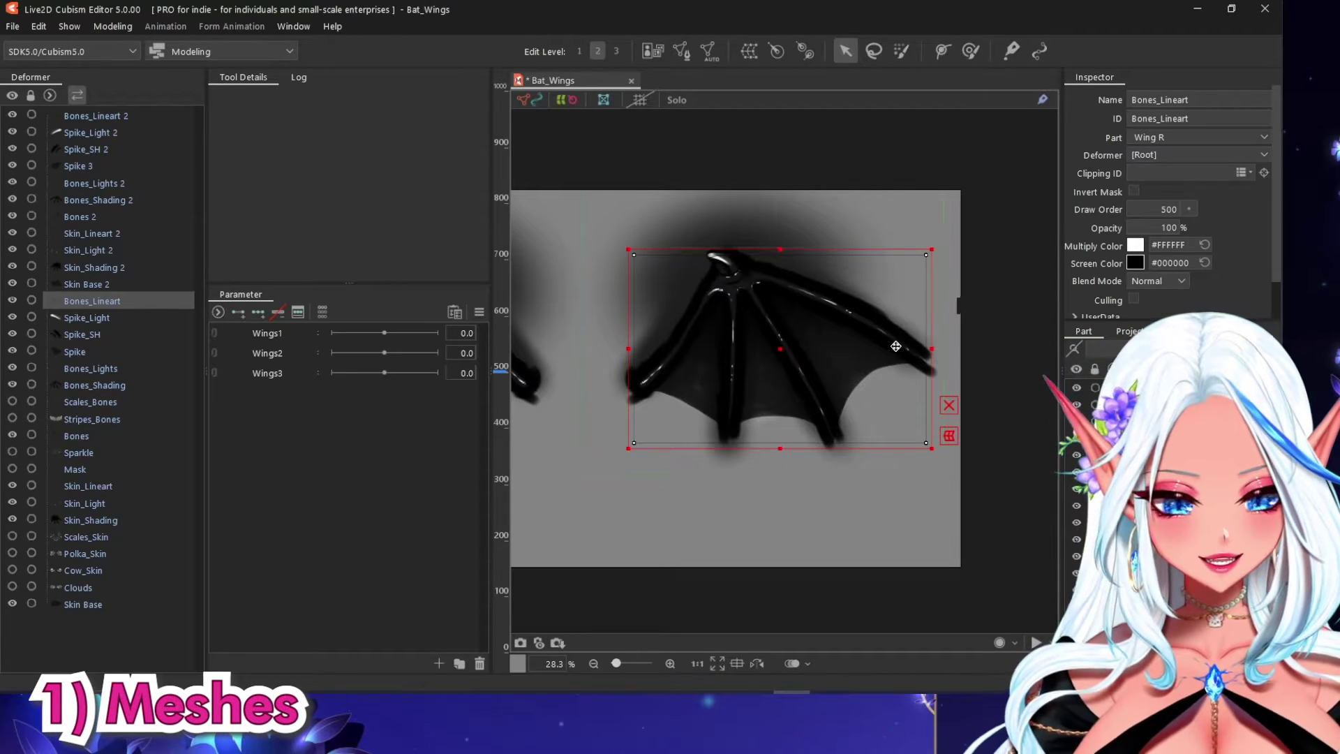
scroll(744, 235, down, 1)
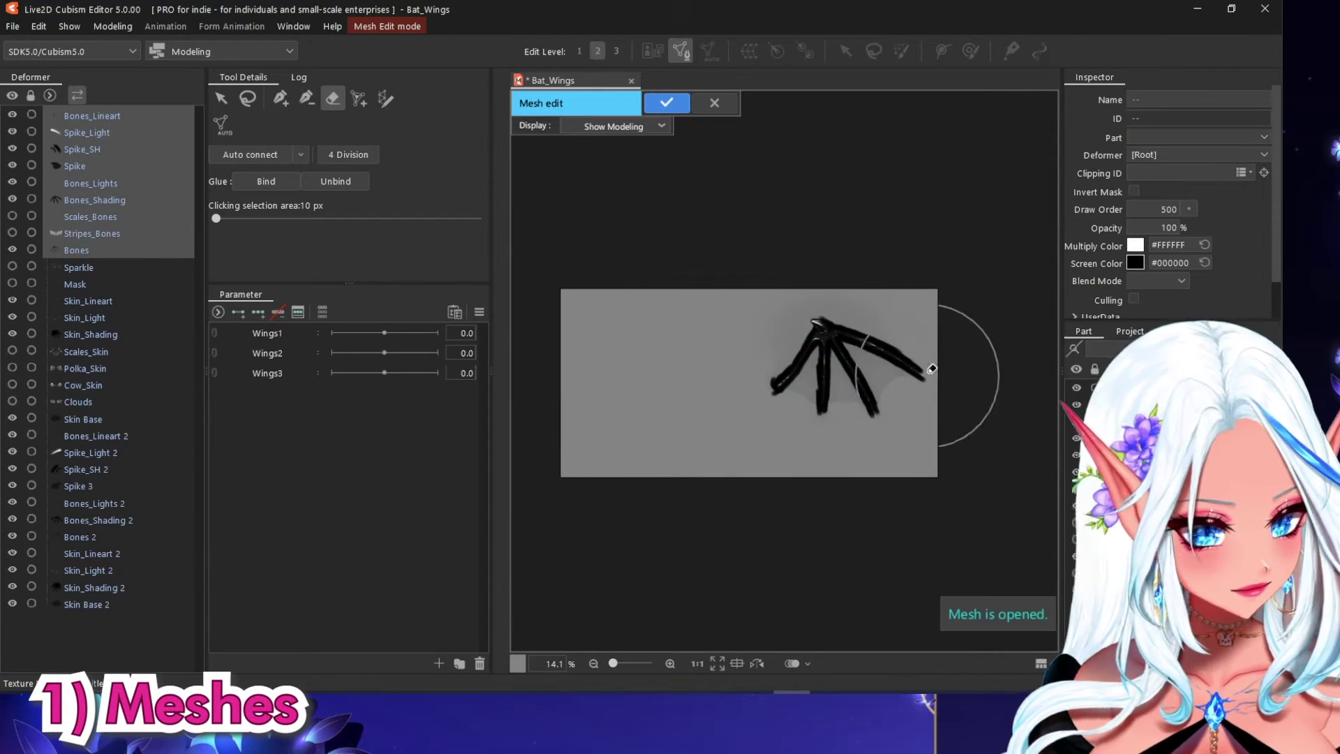
scroll(876, 361, up, 5)
Trace the mesh outline from the innermost bone's tip around the two middle finger bones of Wing R.
click(280, 97)
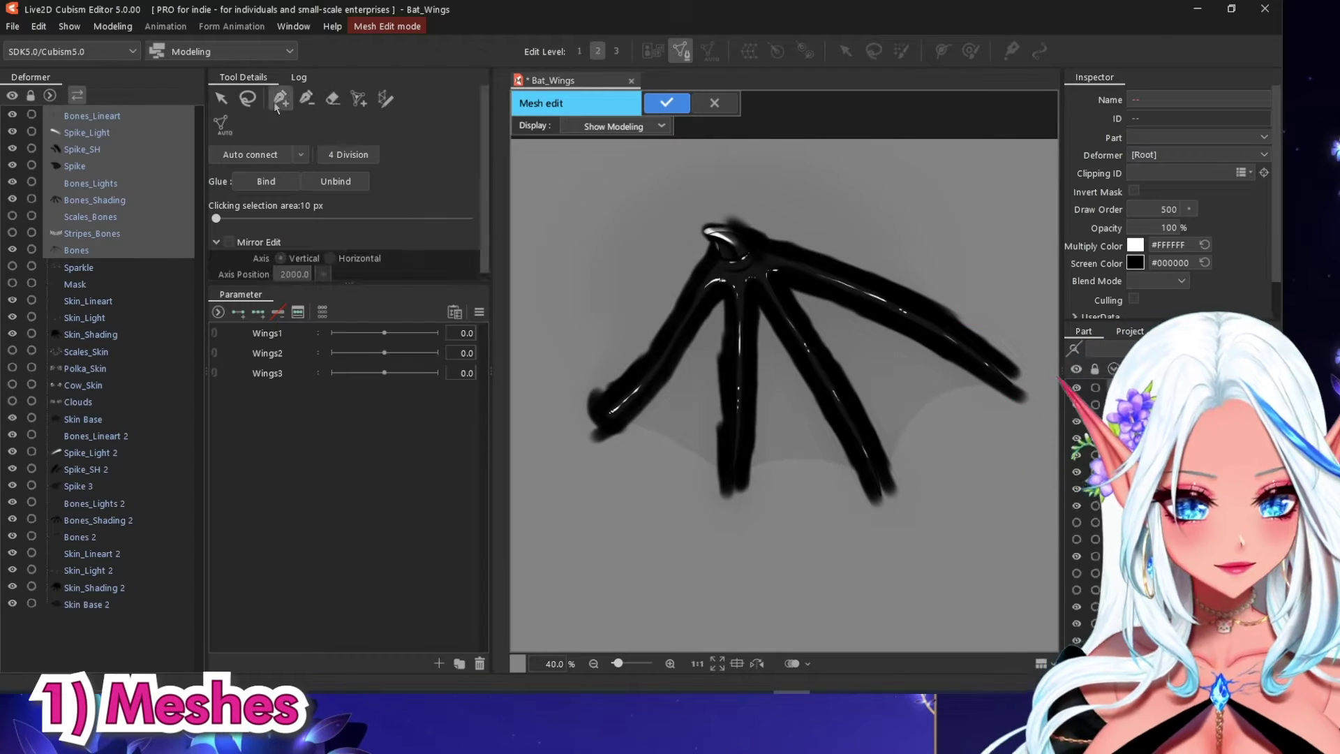
click(602, 460)
click(649, 428)
click(681, 379)
click(712, 323)
click(705, 388)
click(703, 455)
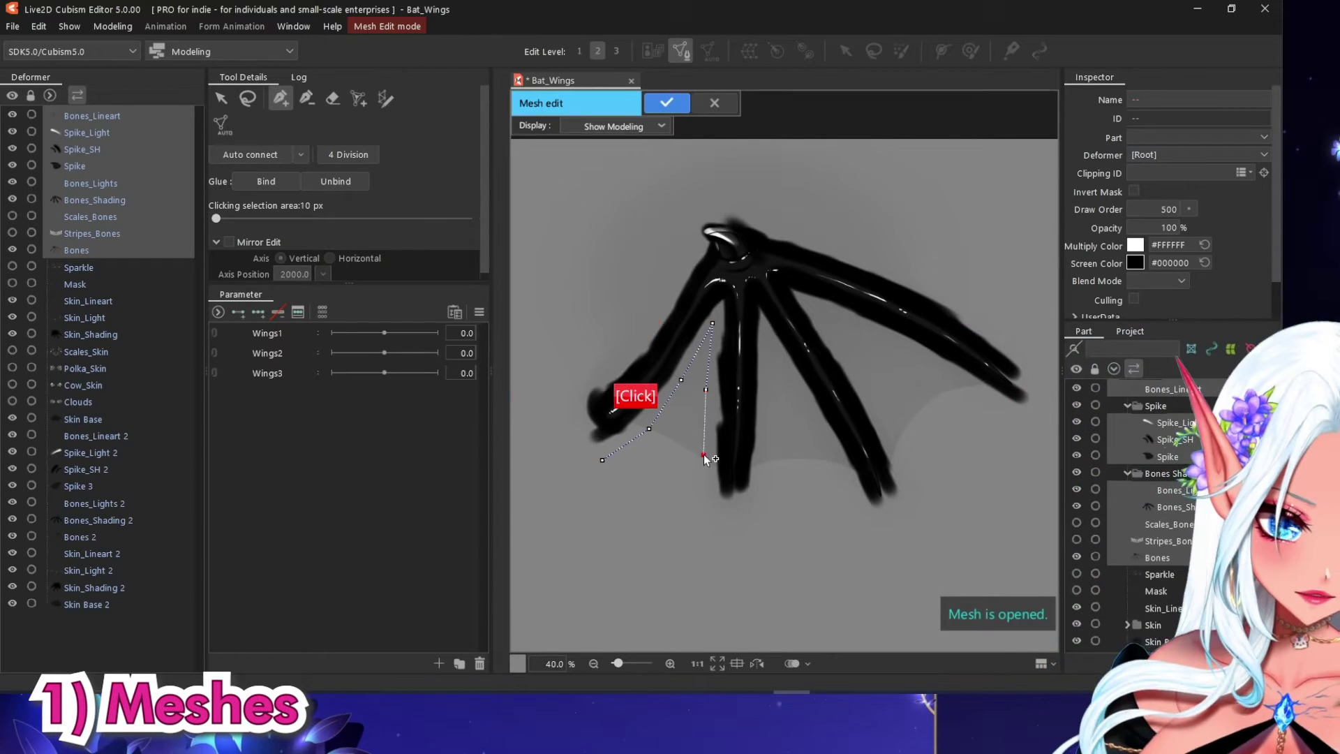
click(770, 476)
click(770, 390)
click(767, 331)
click(801, 396)
click(833, 464)
click(888, 537)
click(916, 476)
click(881, 385)
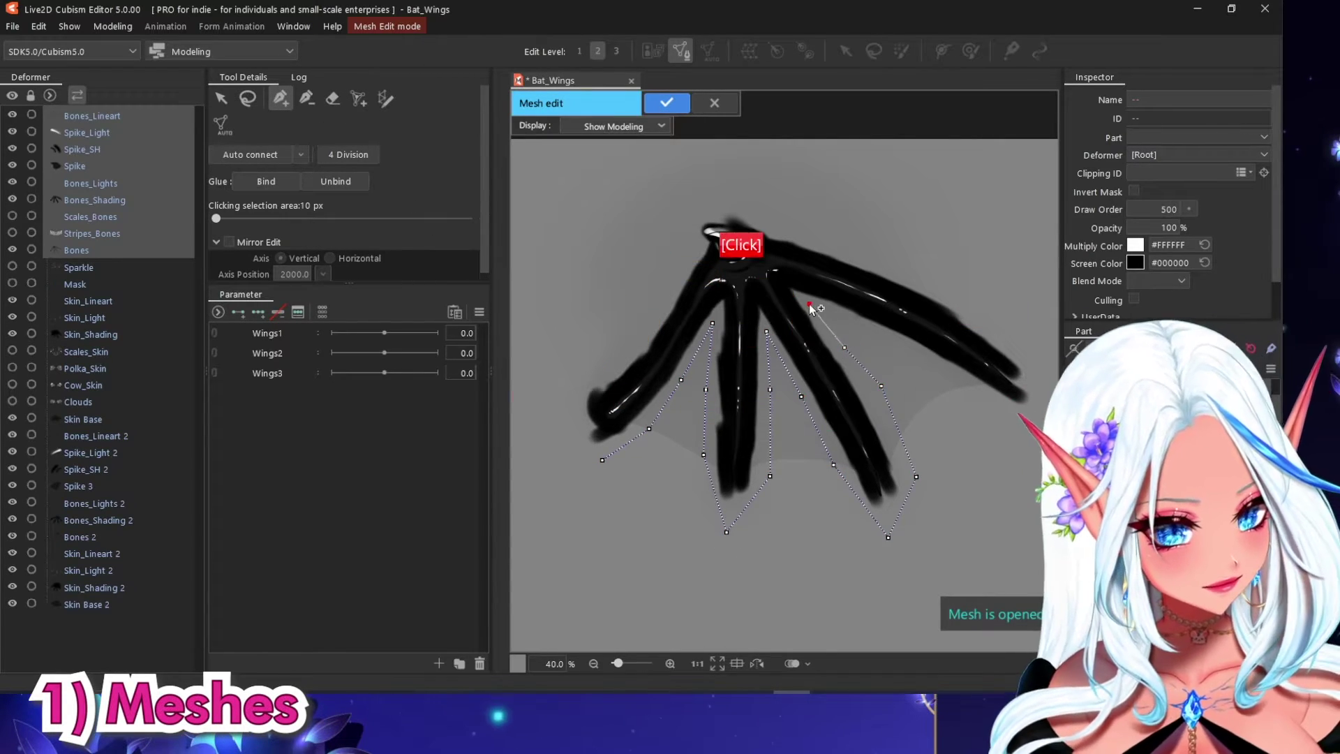
Continue the outline around the outermost bone and over the spike, closing it at the innermost bone's tip.
click(899, 341)
click(980, 393)
scroll(990, 426, down, 1)
click(1030, 426)
click(884, 296)
click(789, 263)
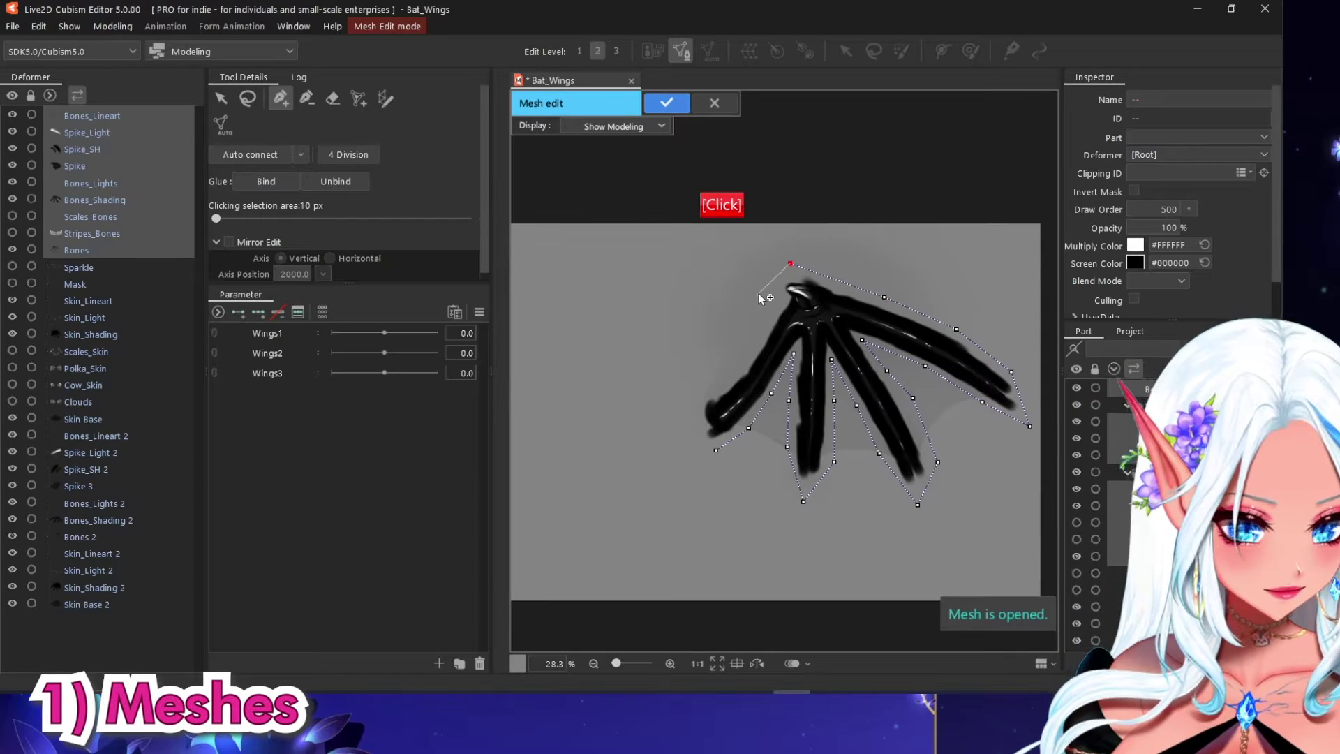
click(762, 288)
click(766, 307)
click(743, 358)
drag(715, 450, 725, 447)
drag(689, 431, 693, 398)
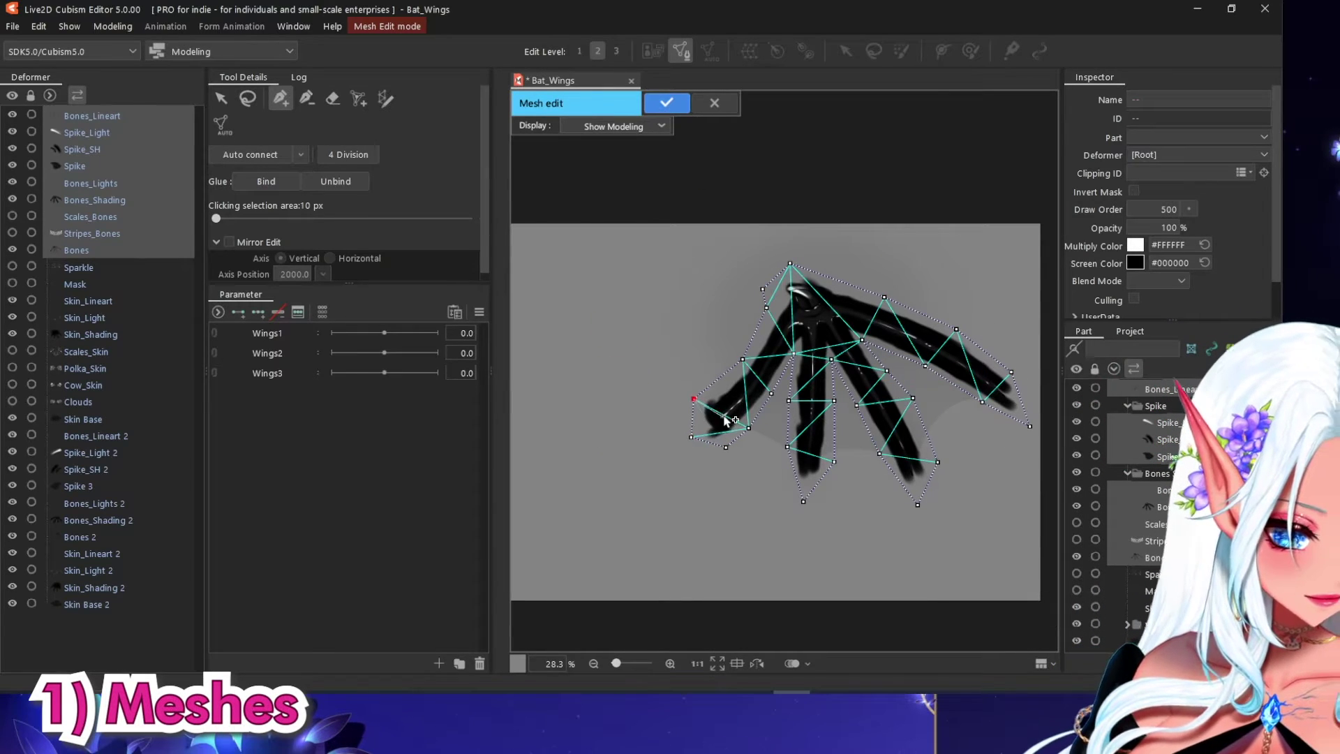
Add connected centre-line vertices along the innermost and outermost bones and the longer middle finger bone.
click(732, 402)
click(768, 355)
click(843, 305)
click(914, 332)
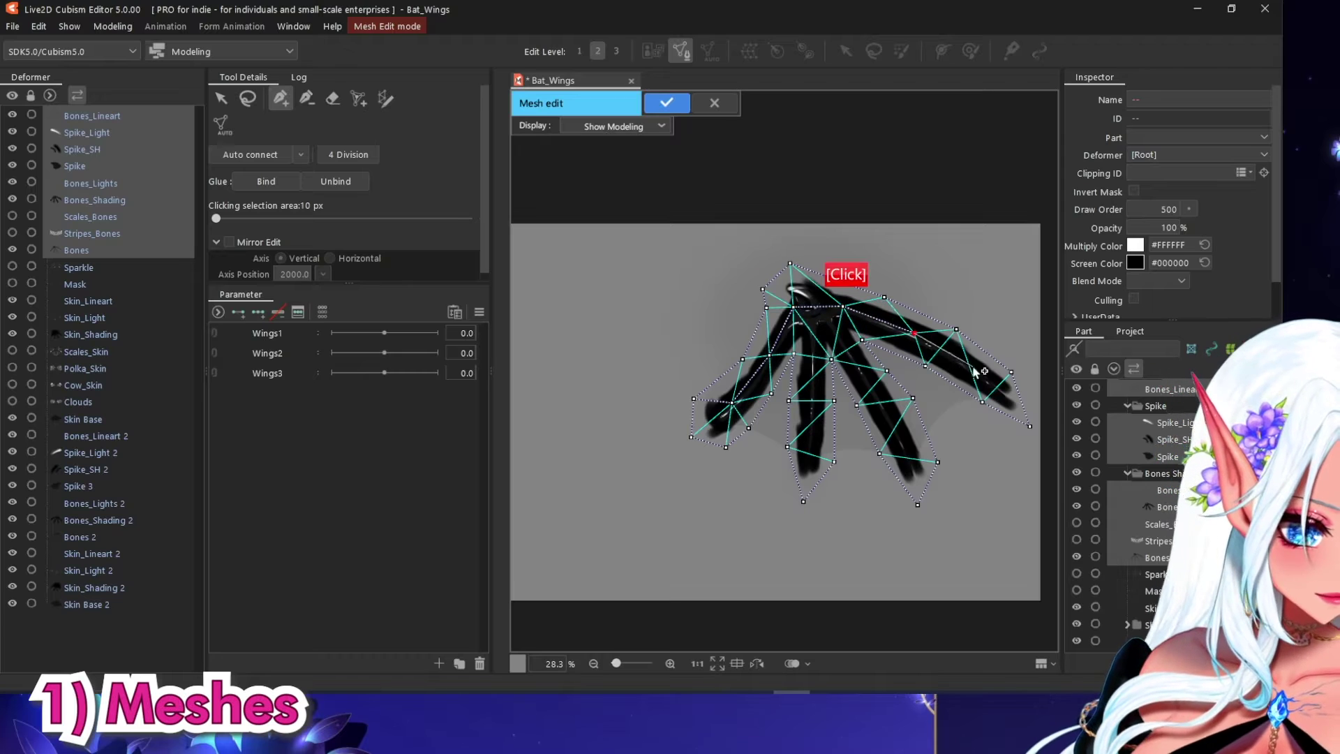
click(917, 504)
alt+click(946, 486)
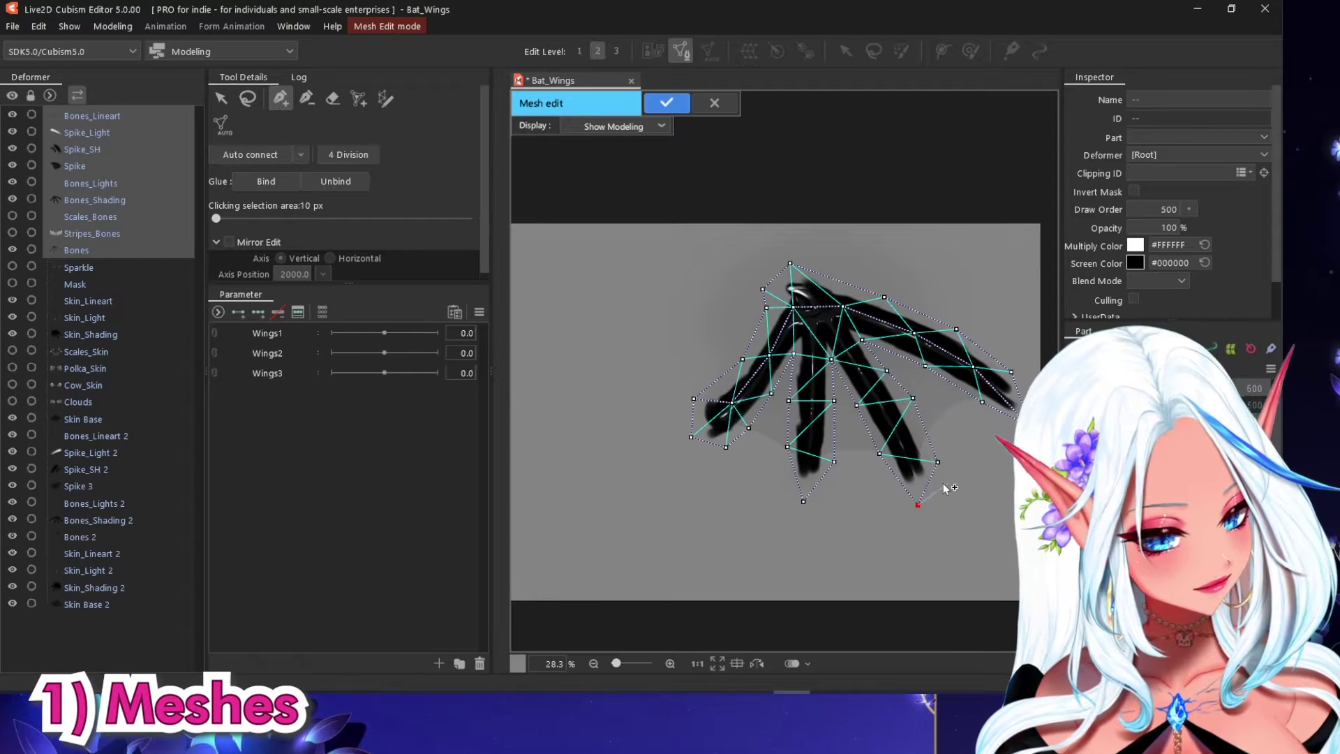
click(905, 445)
click(877, 389)
Add centre-line vertices down the shorter middle finger bone and extra mesh points at the joint and spike.
scroll(865, 385, up, 3)
click(794, 276)
click(785, 320)
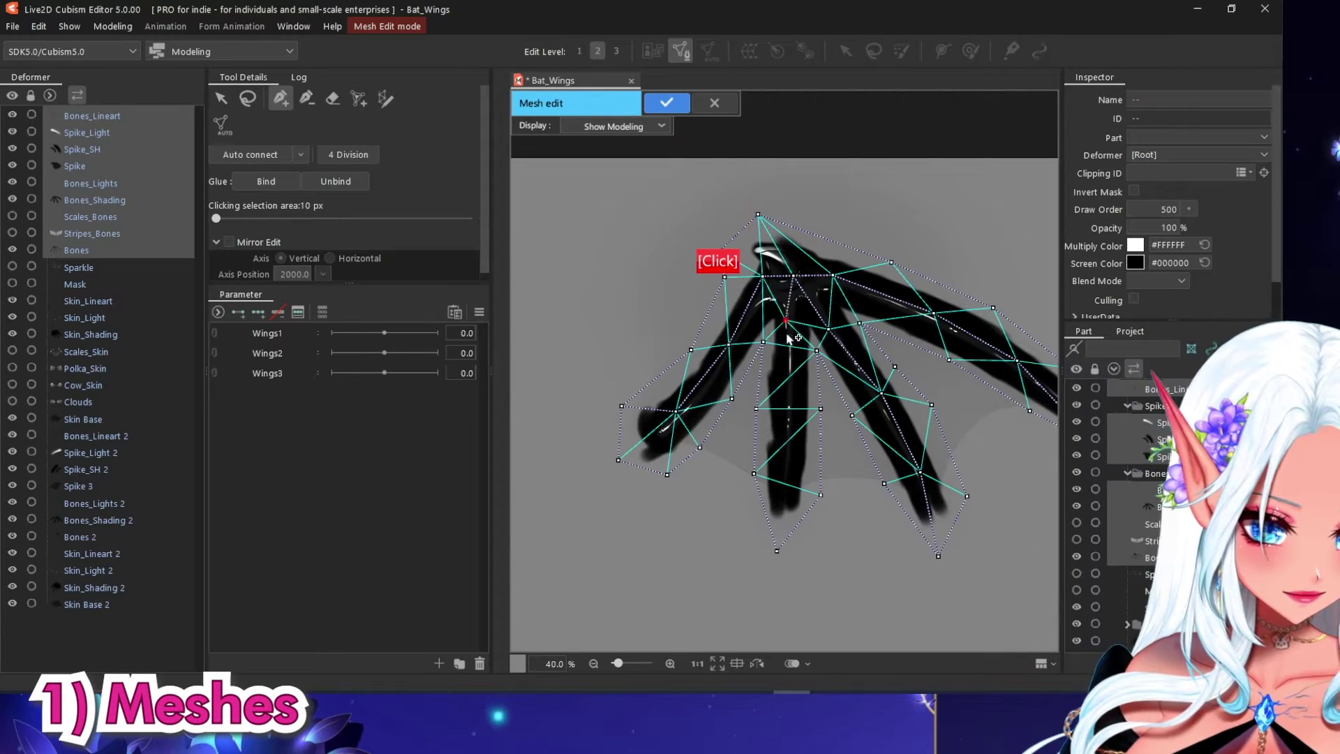
click(787, 394)
click(784, 457)
click(777, 550)
click(771, 241)
click(816, 235)
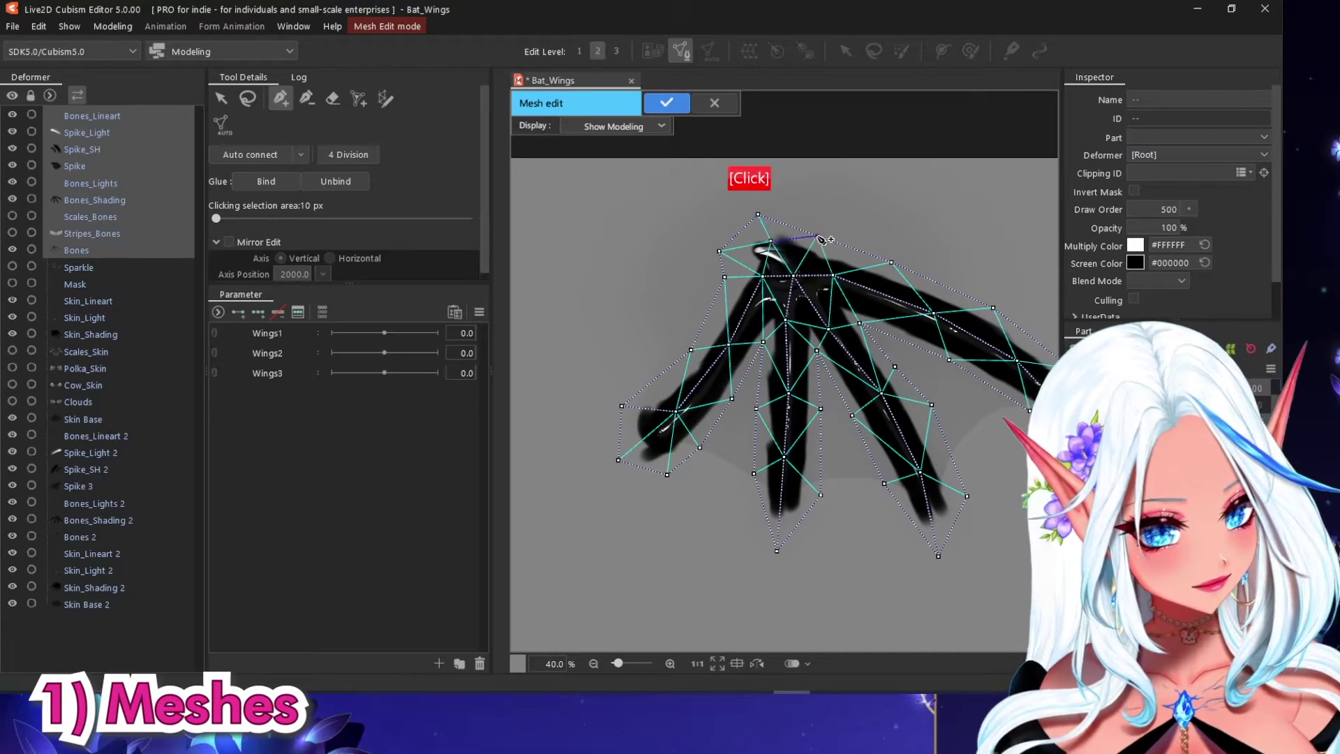
Subdivide the bone mesh with 4 Division and apply the mesh edit.
scroll(816, 244, down, 3)
scroll(903, 286, up, 3)
click(348, 155)
click(666, 103)
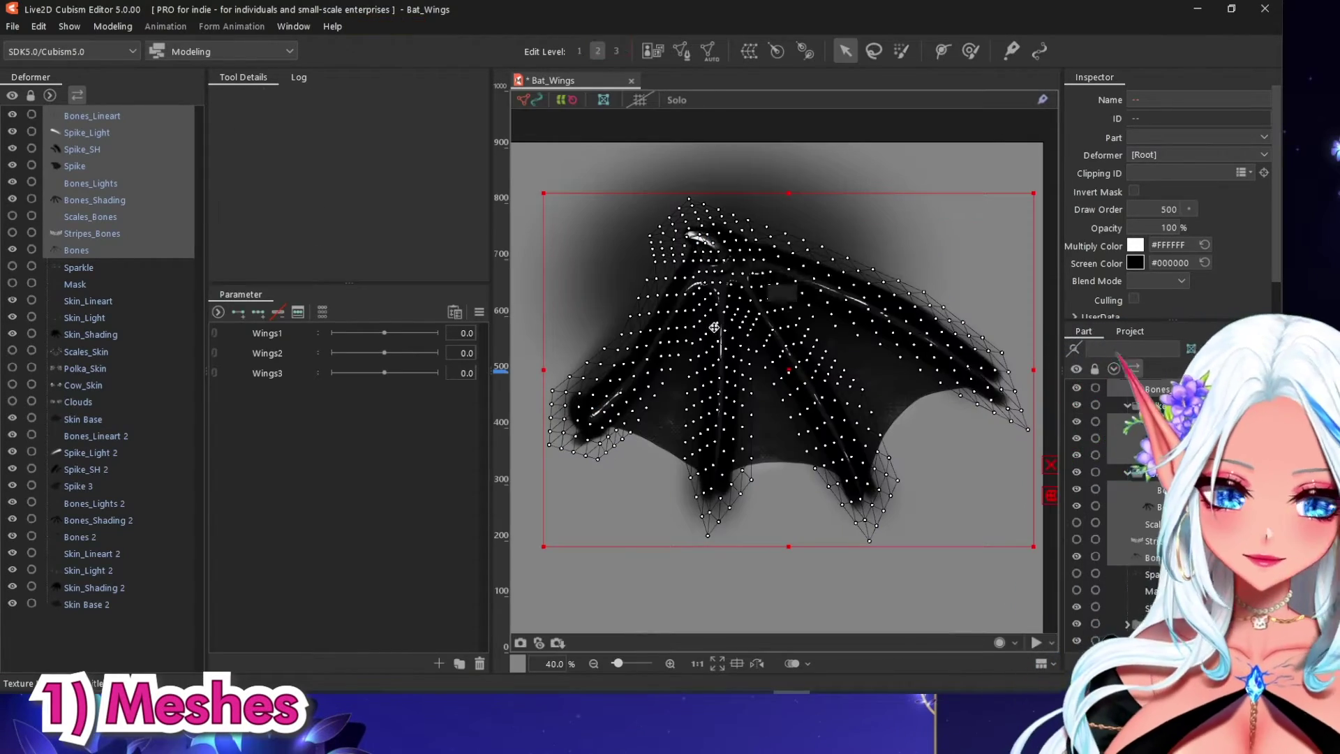
Open the Wing R skin layers from Mask to Skin Base in mesh editing and erase their existing mesh points.
mouse_move(119, 419)
mouse_down()
mouse_move(118, 318)
mouse_move(84, 301)
mouse_move(83, 284)
mouse_up()
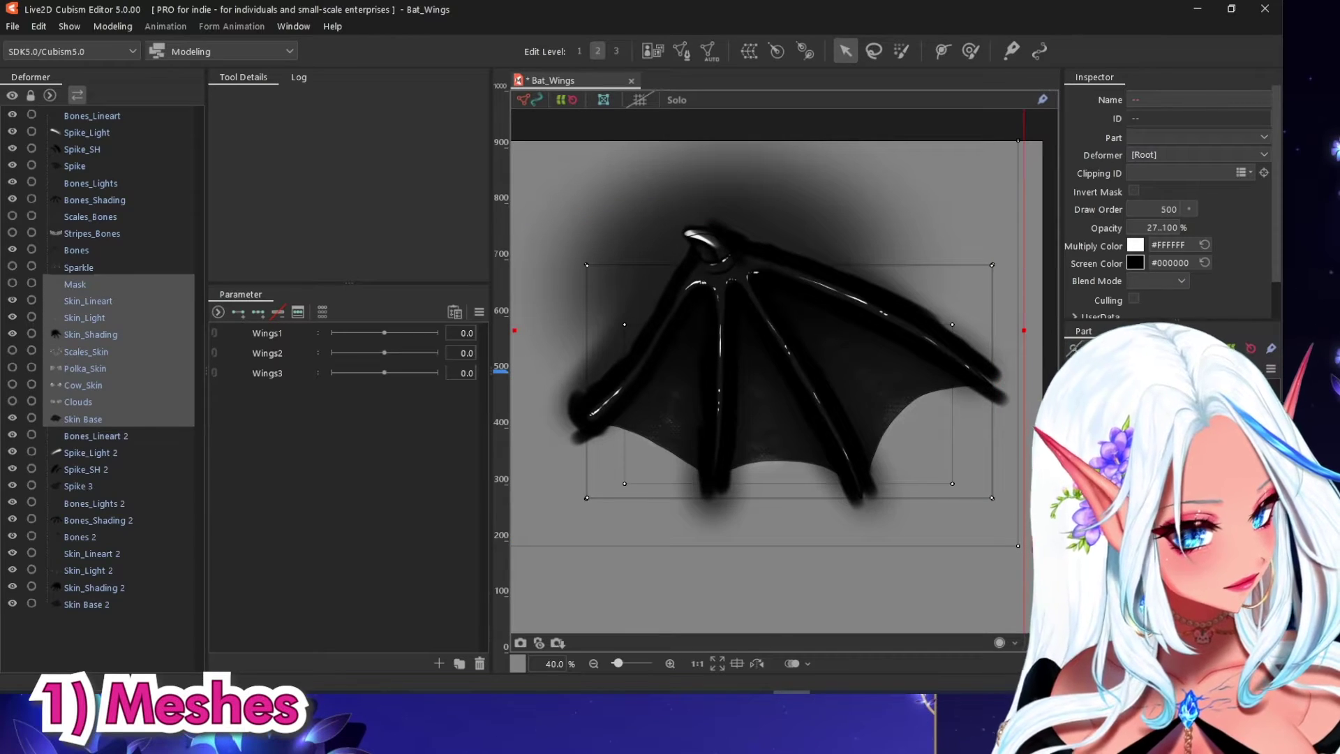
key(ctrl+e)
scroll(845, 414, down, 5)
key(e)
drag(649, 326, 859, 398)
scroll(864, 395, up, 5)
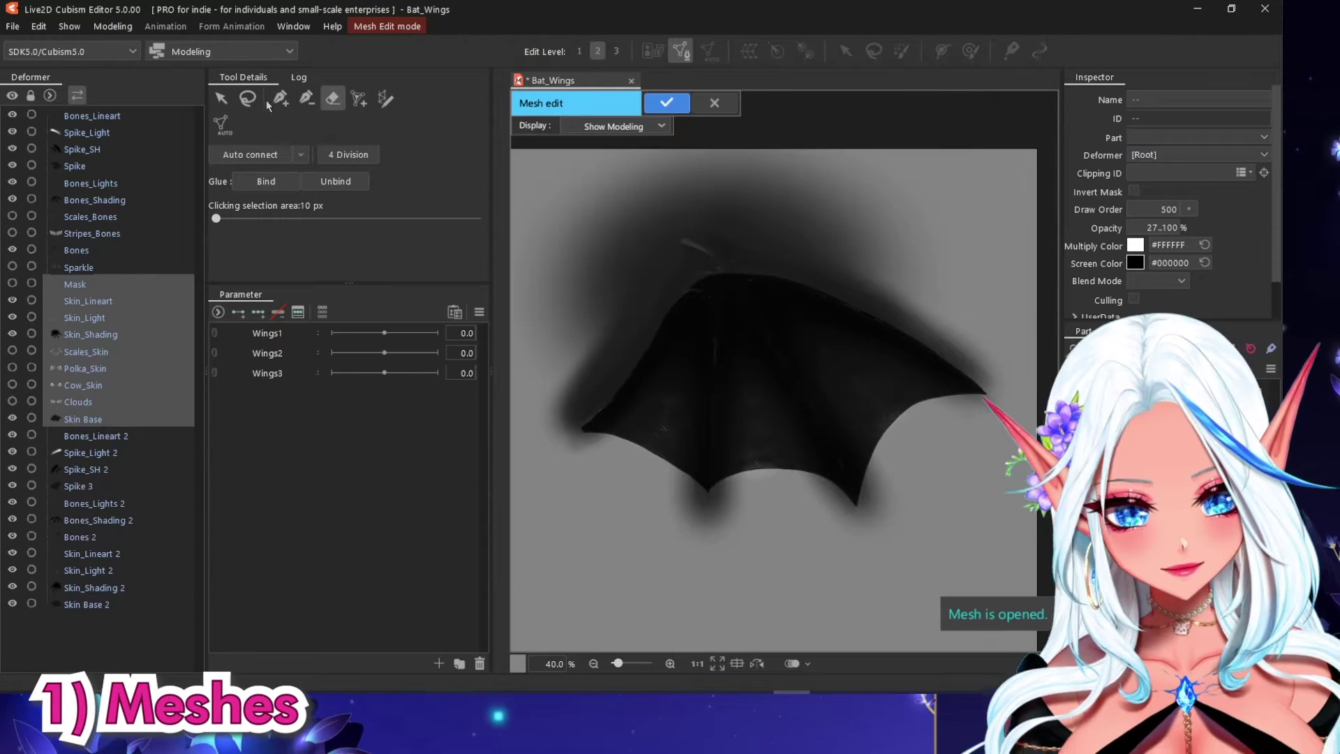
Outline the wing membrane's upper edge and outer panel, adding vertices along the adjoining finger bone up to the joint.
key(p)
click(557, 423)
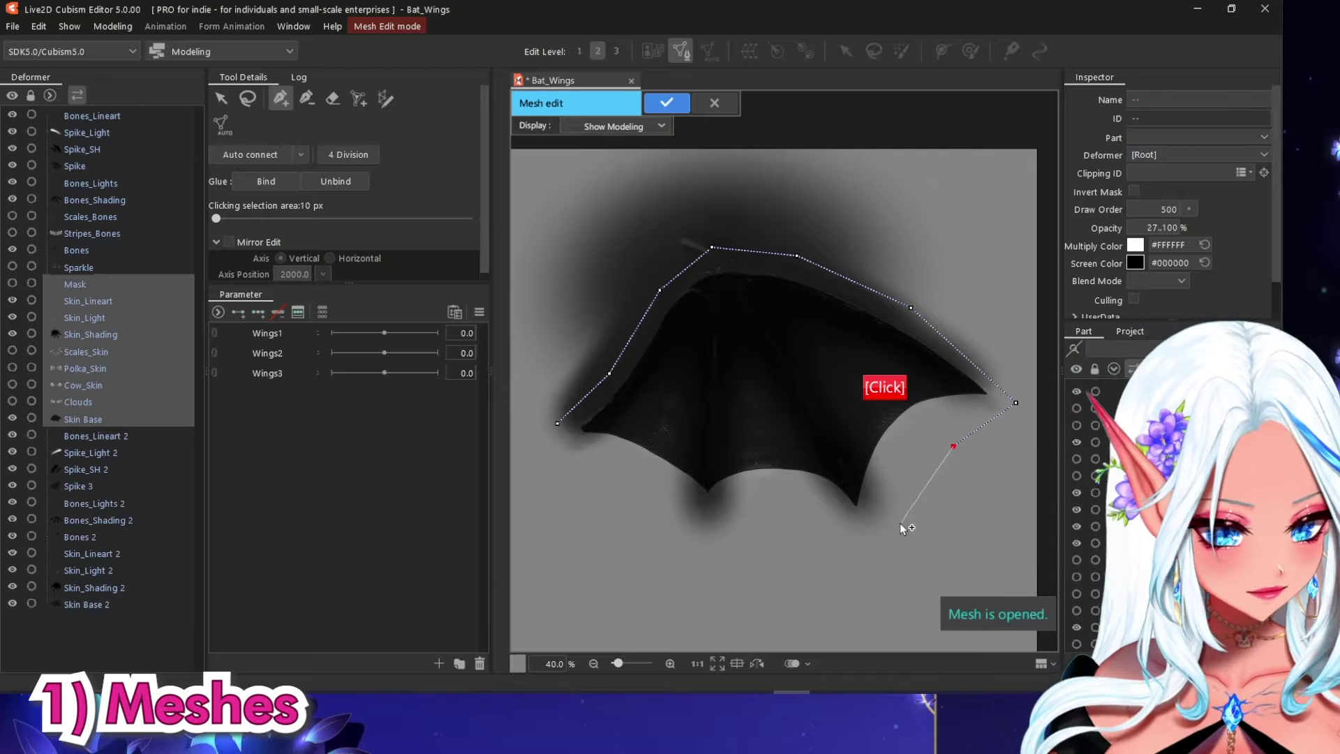
click(856, 488)
click(826, 424)
click(785, 344)
click(710, 249)
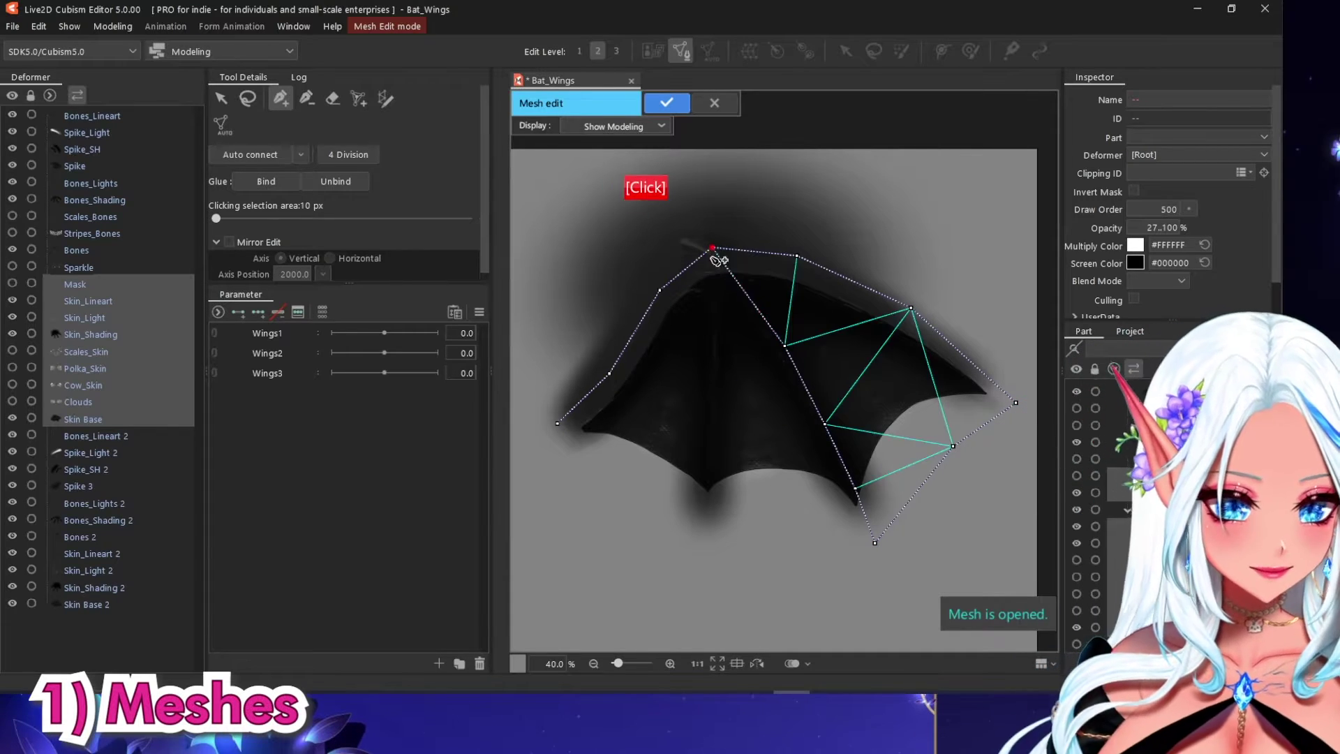
Add a vertex line down the membrane's shorter middle bone and close the outline around the inner panel.
click(717, 319)
click(715, 402)
click(706, 521)
click(627, 463)
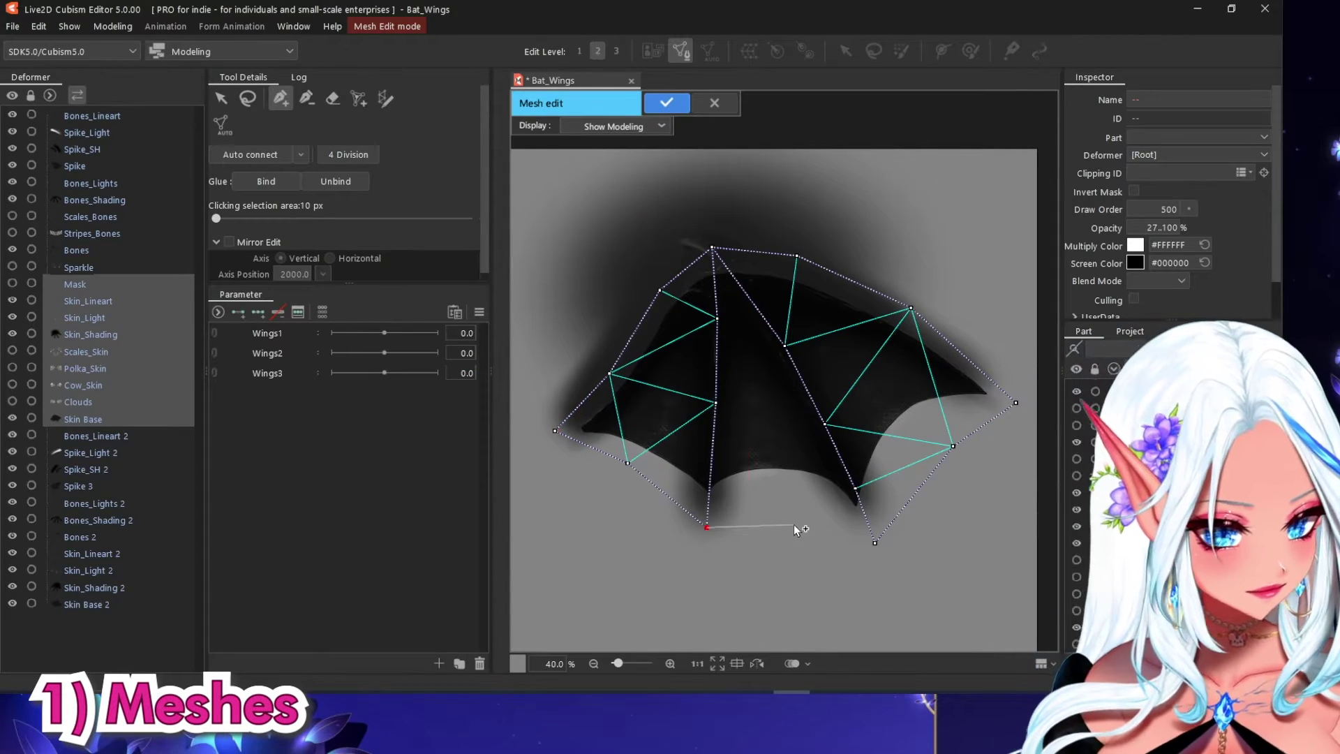
Subdivide the membrane mesh twice with 4 Division and apply the mesh edit.
click(353, 157)
click(353, 157)
click(667, 103)
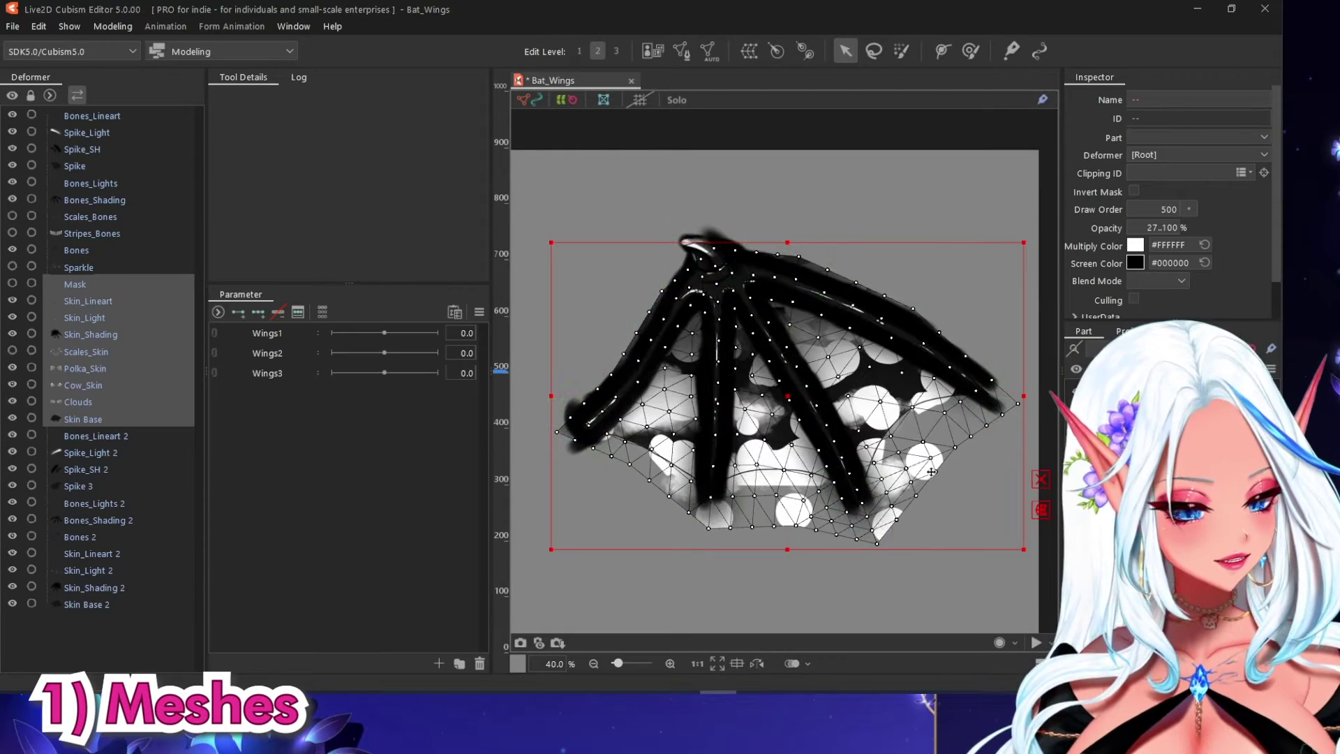
Copy Skin Base's ID, ArtMesh10, and use it as the Clipping ID for the skin layers from Skin_Light to Clouds.
scroll(807, 409, down, 1)
scroll(808, 440, up, 2)
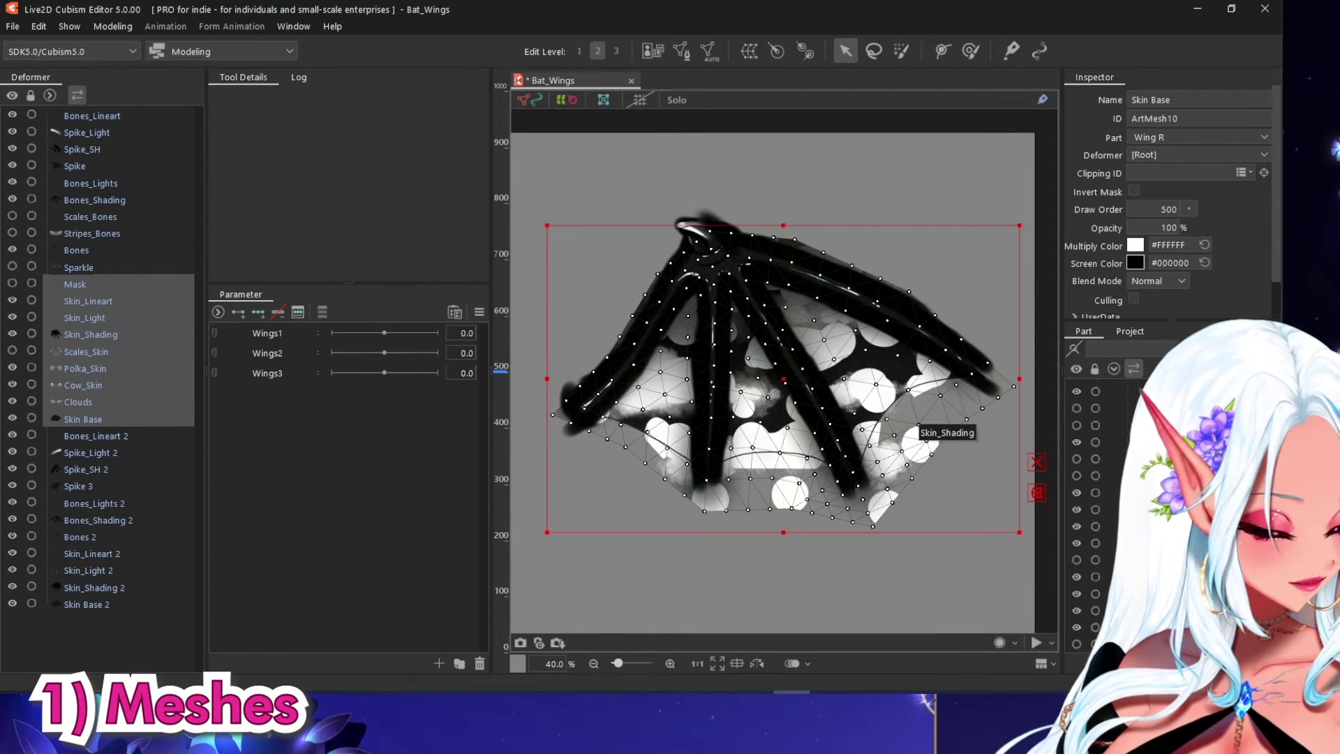
click(78, 402)
click(83, 419)
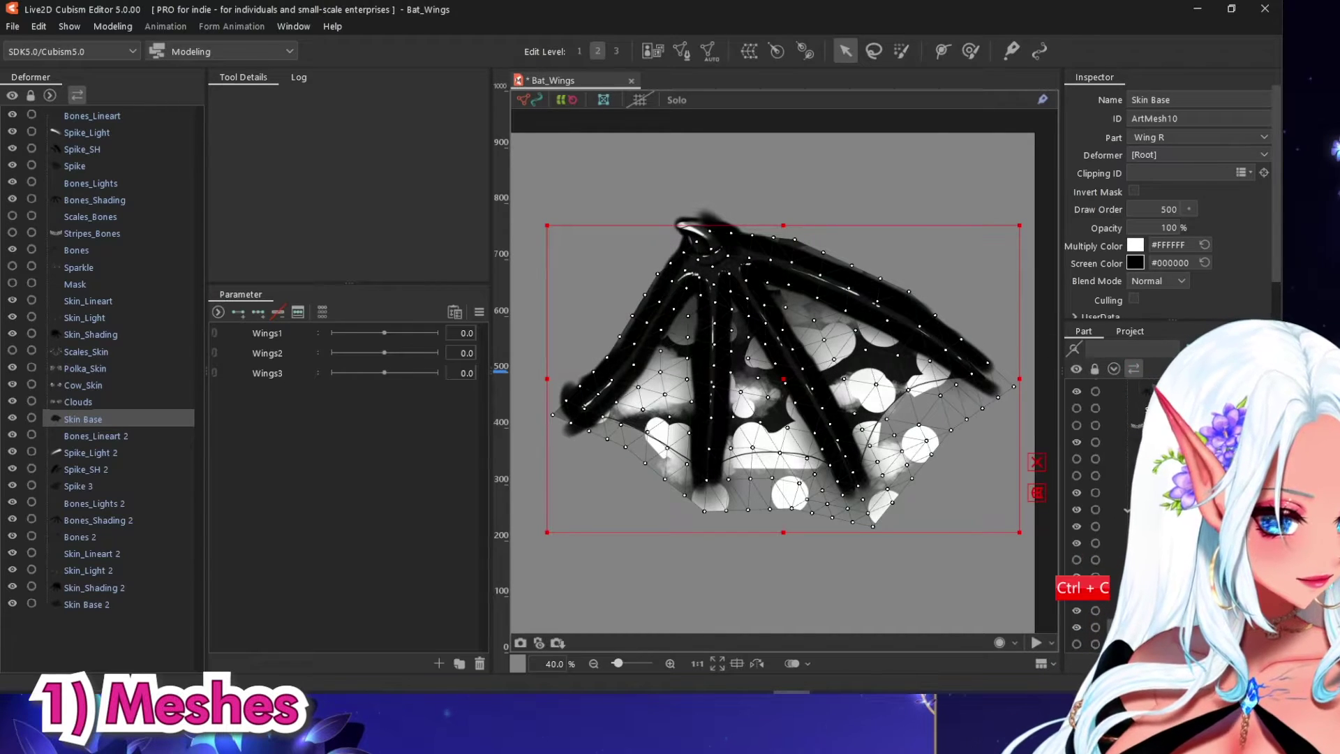
click(78, 401)
shift+click(85, 317)
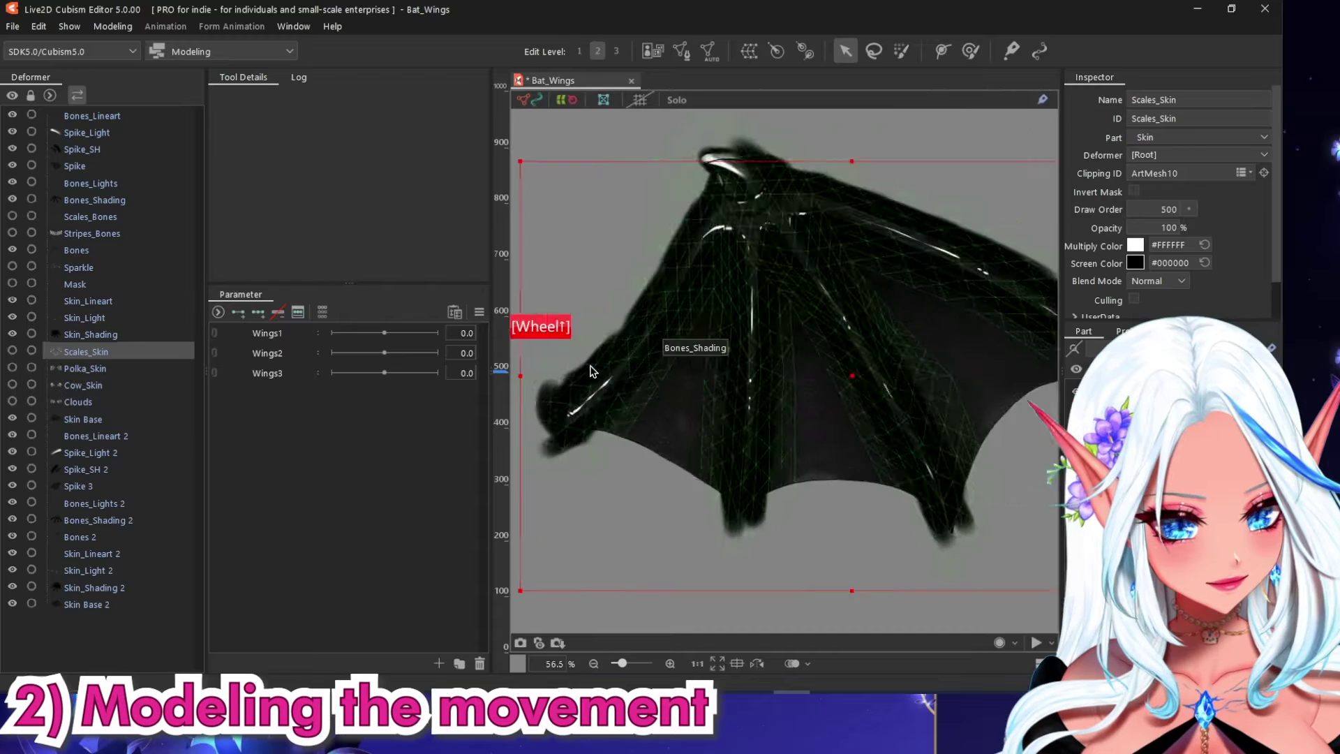
Set the Clipping ID to Bones for Bones_Shading, Bones_Lights, Spike, Spike_SH and Spike_Light.
scroll(732, 349, up, 3)
click(710, 354)
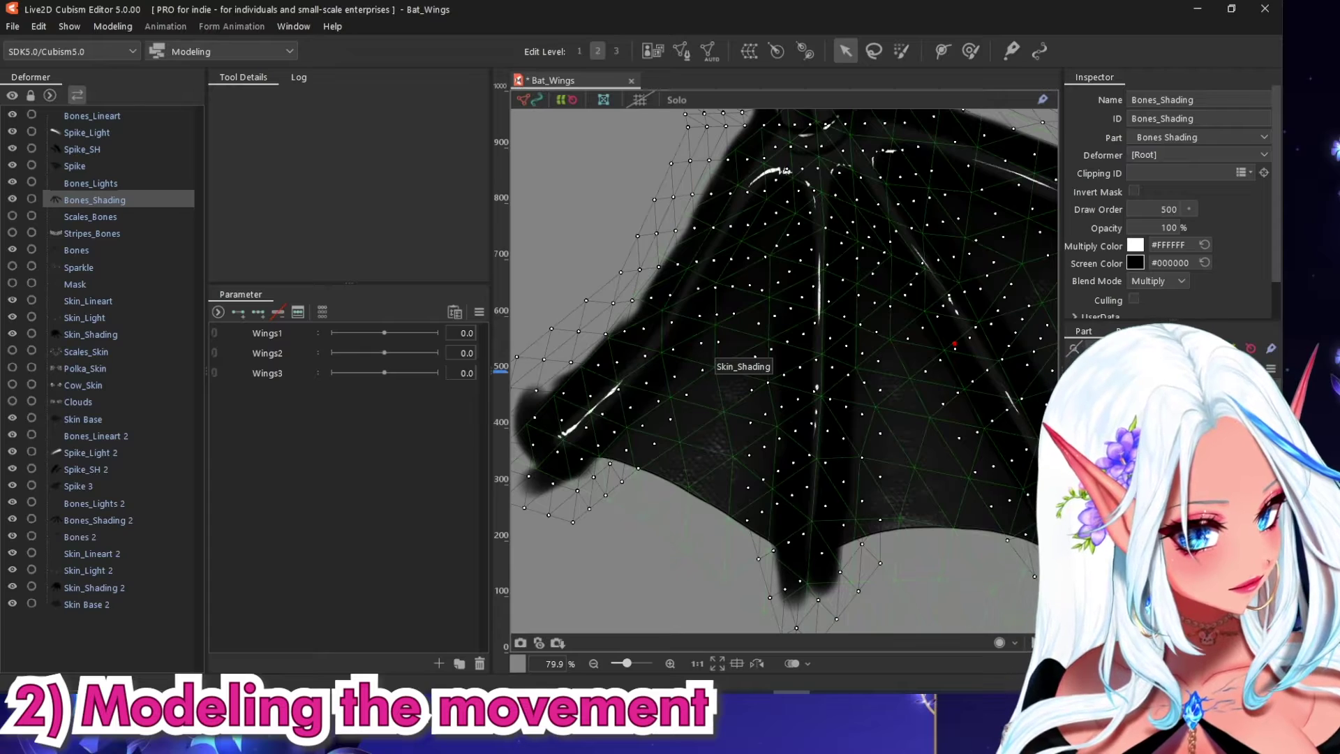
click(76, 250)
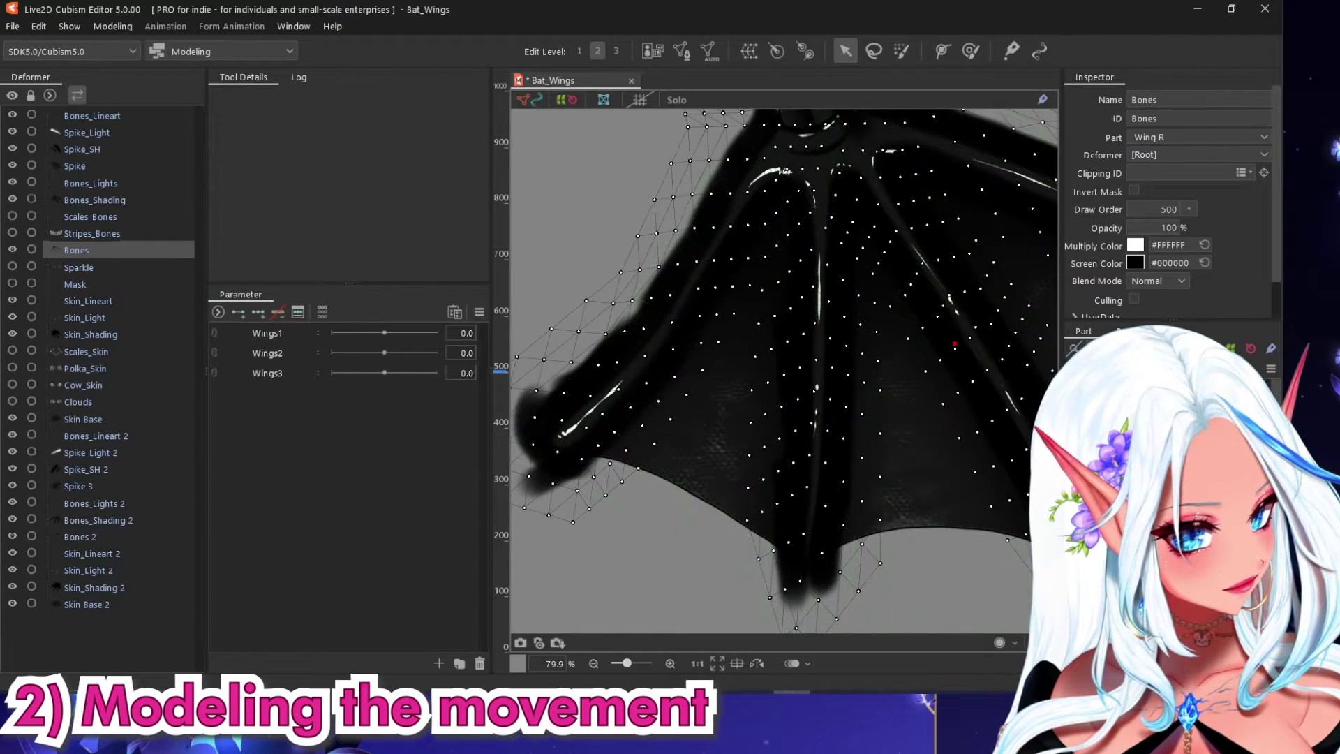
click(94, 199)
ctrl+click(90, 183)
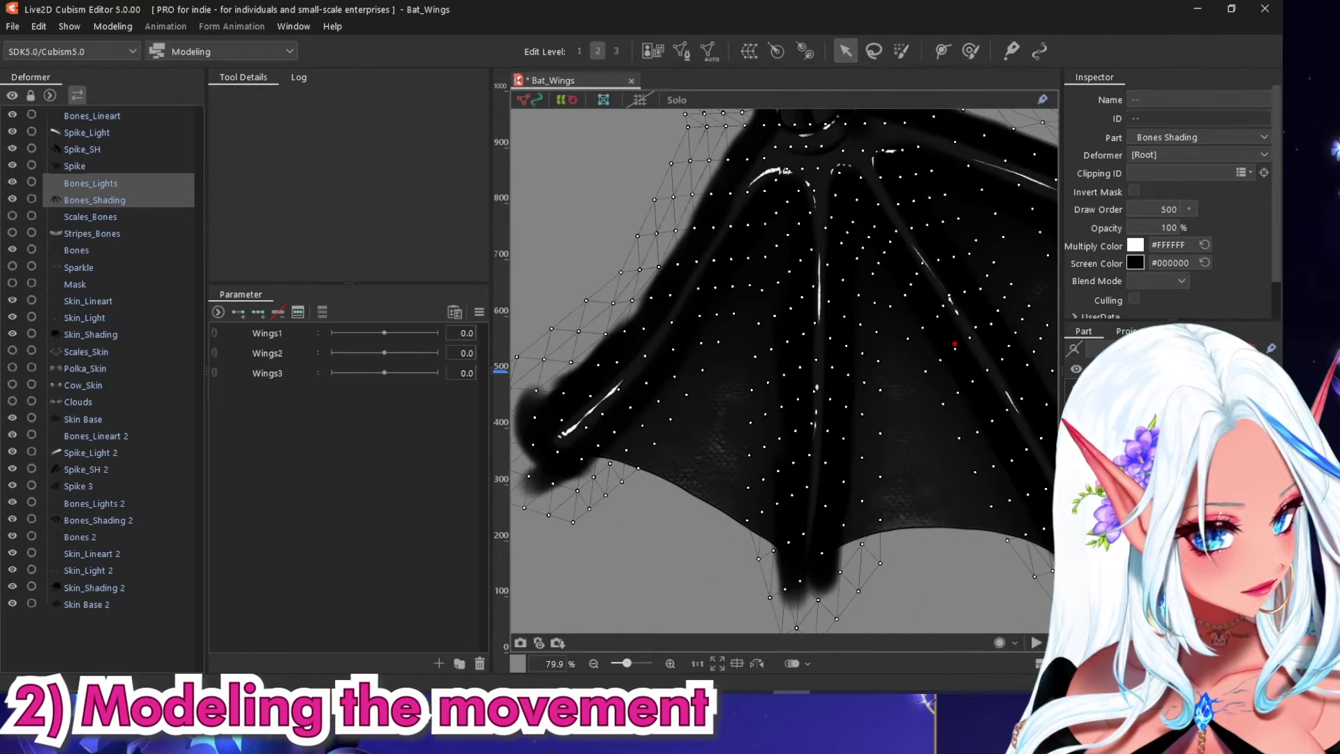
ctrl+click(74, 166)
ctrl+click(82, 150)
ctrl+click(86, 132)
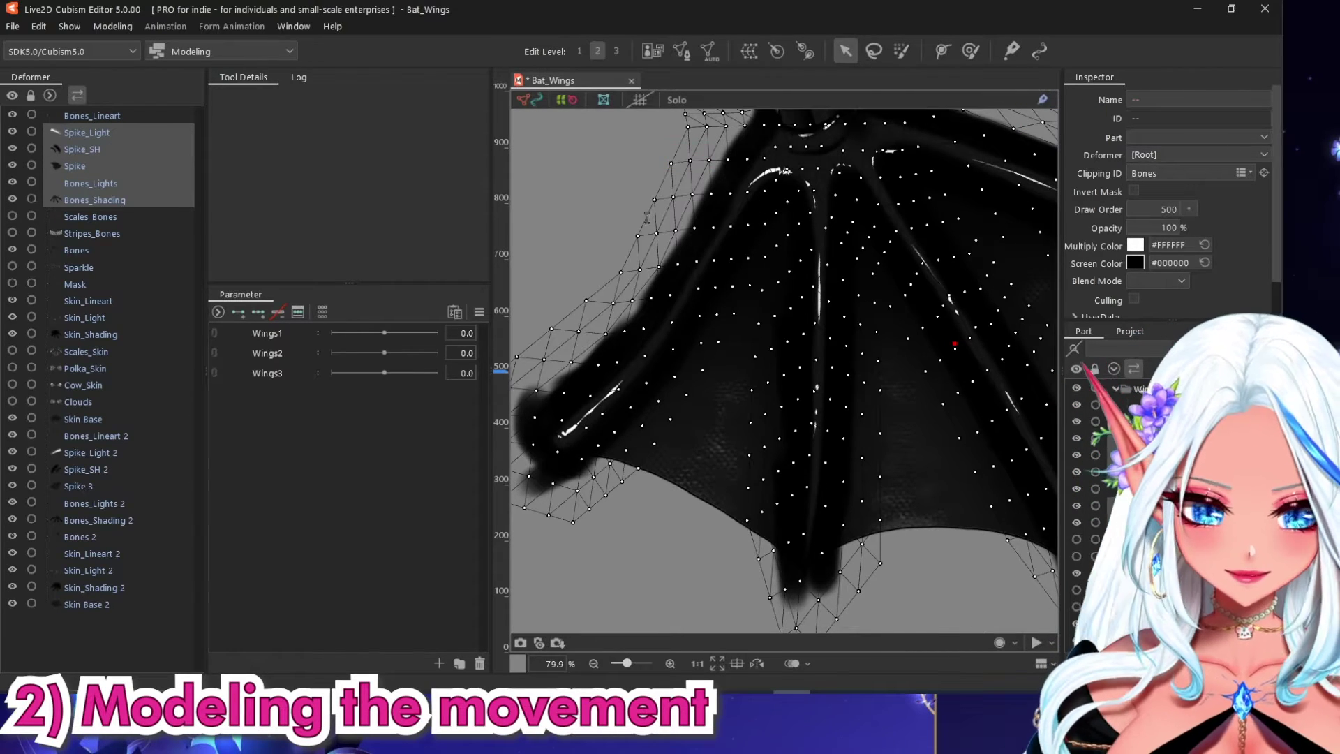
key(Return)
scroll(825, 275, down, 4)
click(936, 149)
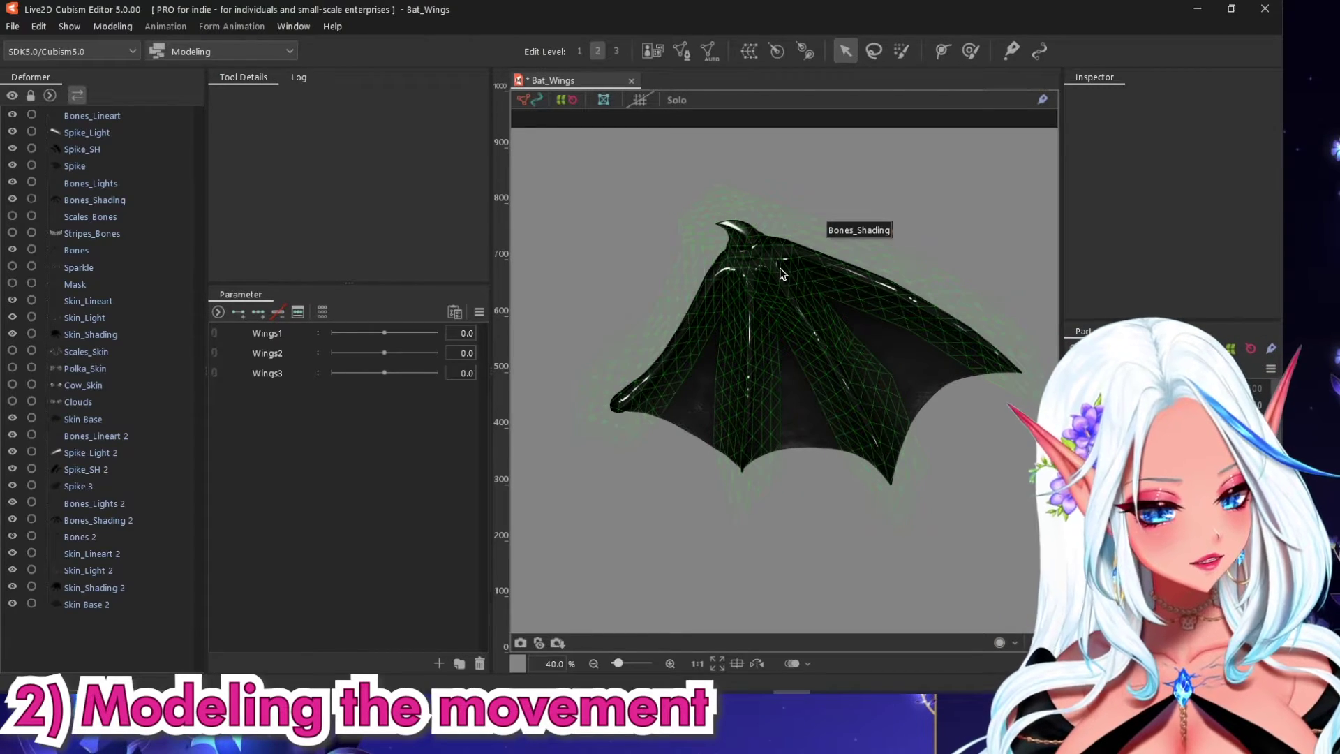
click(782, 273)
scroll(701, 310, up, 1)
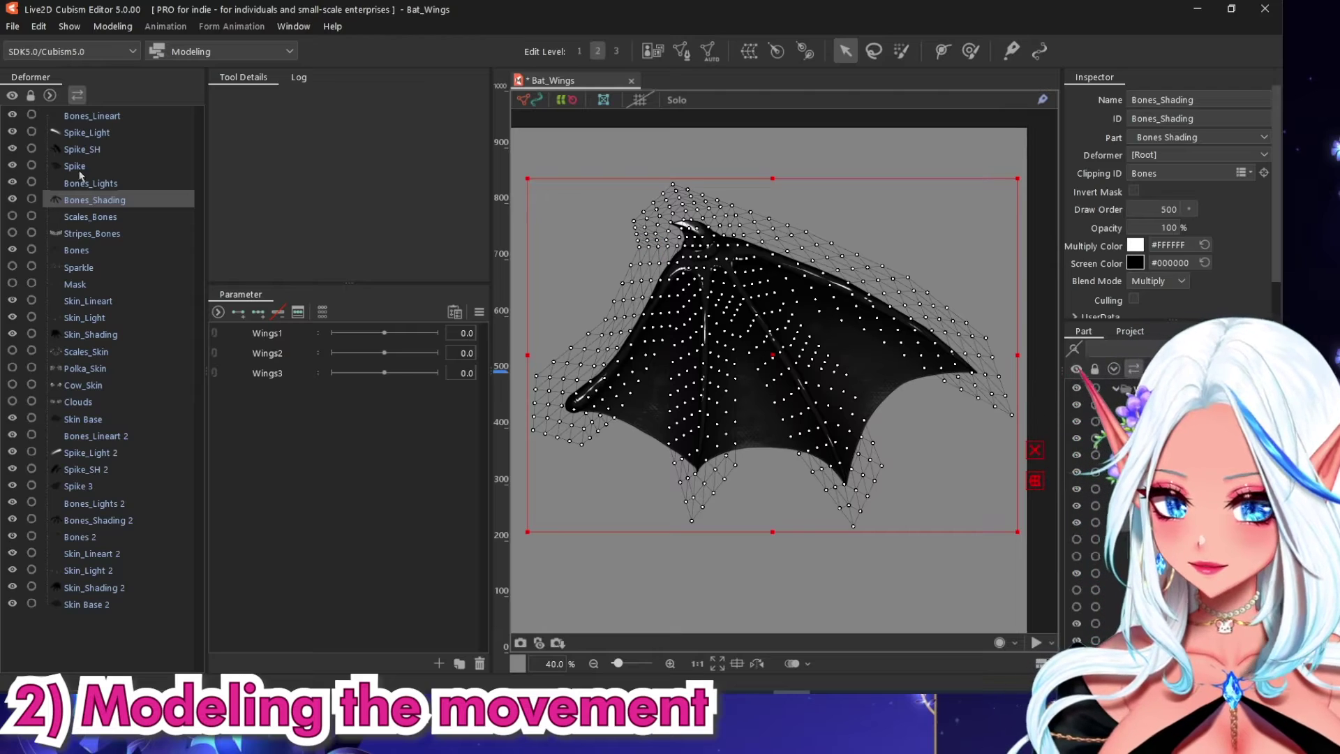
Create a parent warp deformer Wing R with 2 × 2 Bezier and 29 × 20 conversion divisions over Bones_Lineart through Skin Base, excluding Sparkle.
click(124, 117)
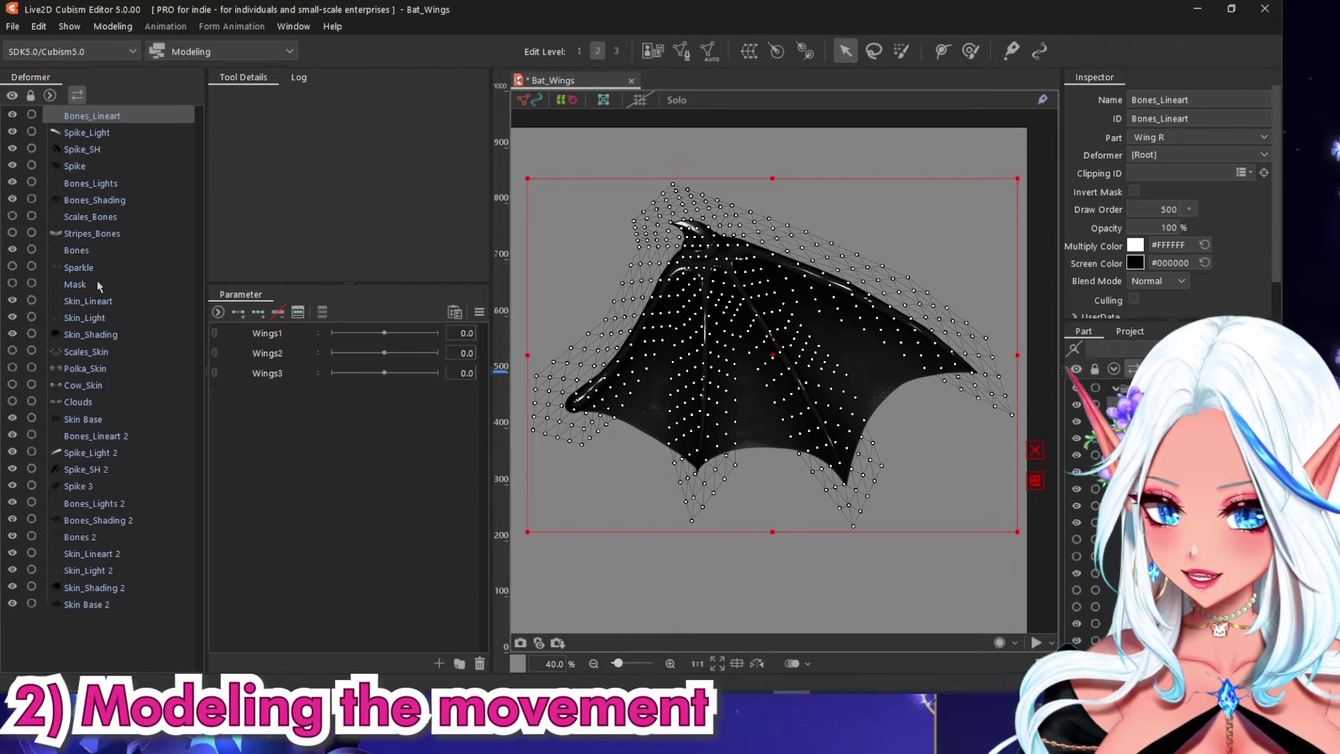
shift+click(90, 419)
scroll(777, 317, up, 2)
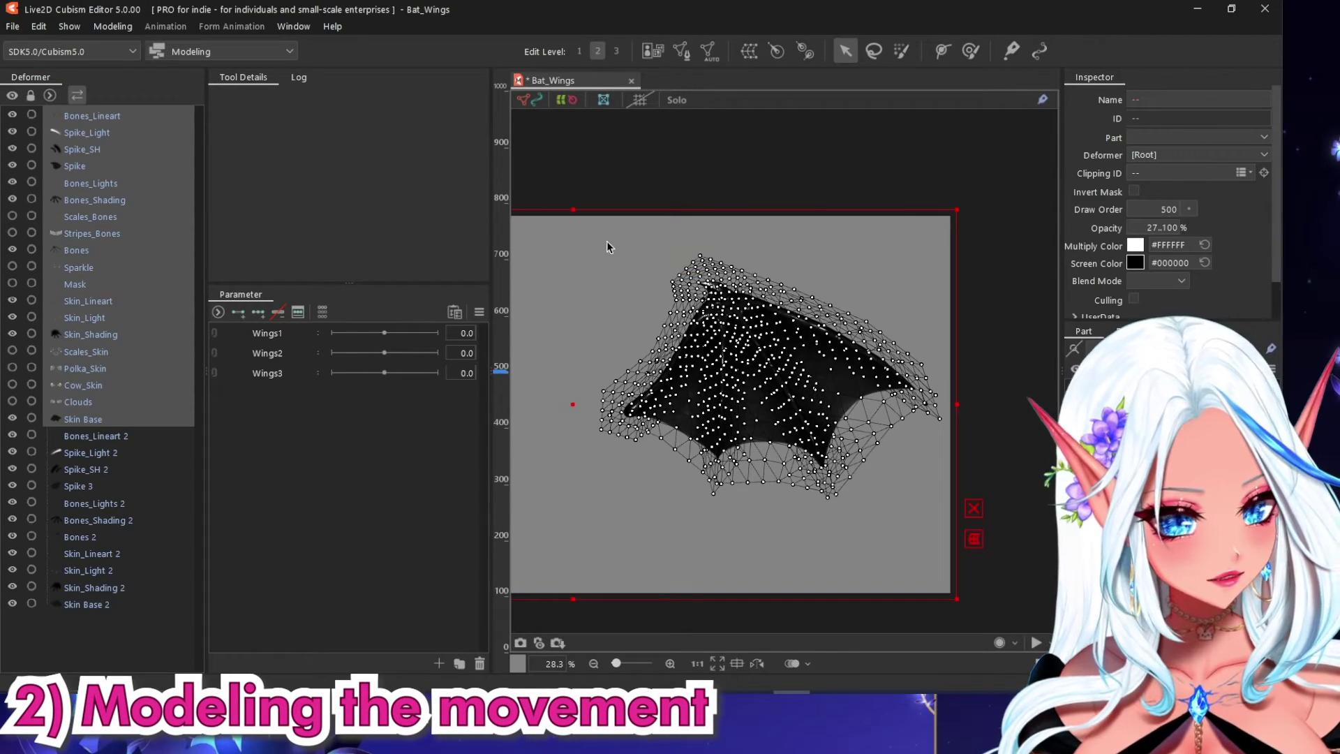
scroll(755, 352, up, 1)
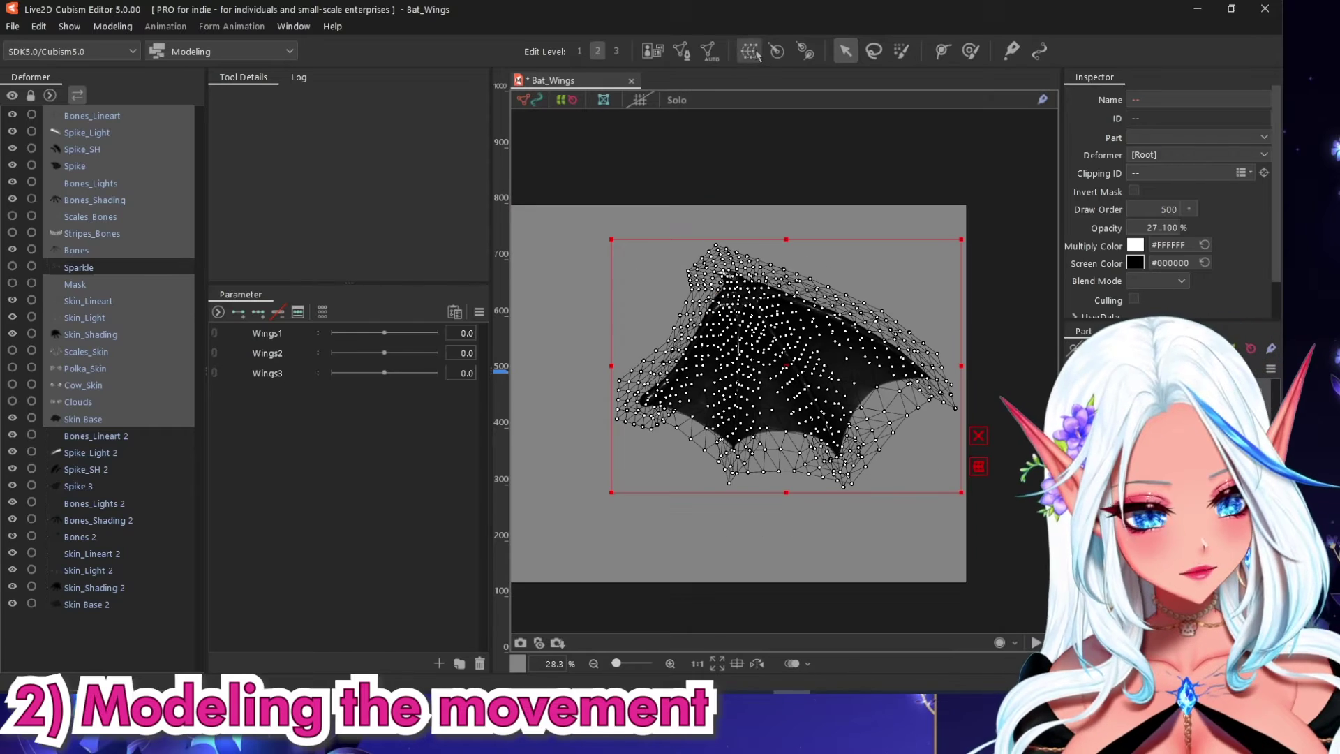
click(748, 50)
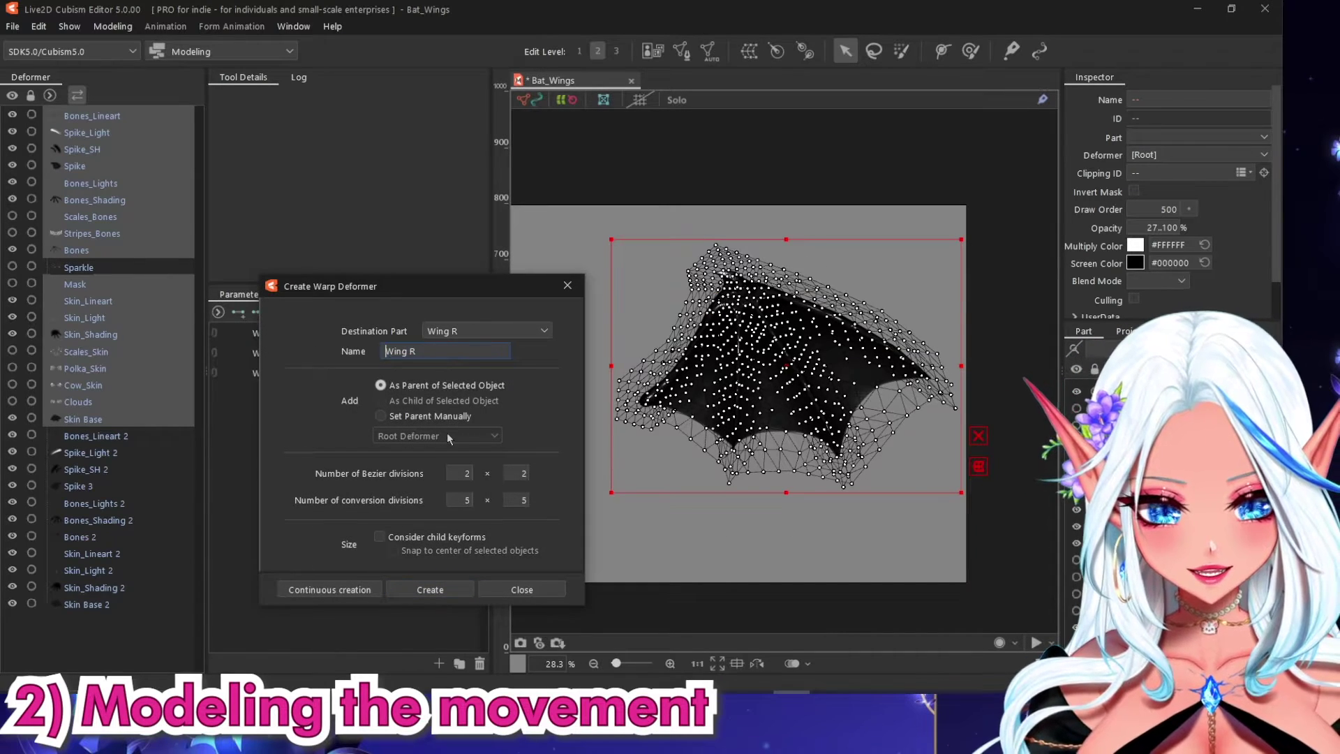
click(430, 589)
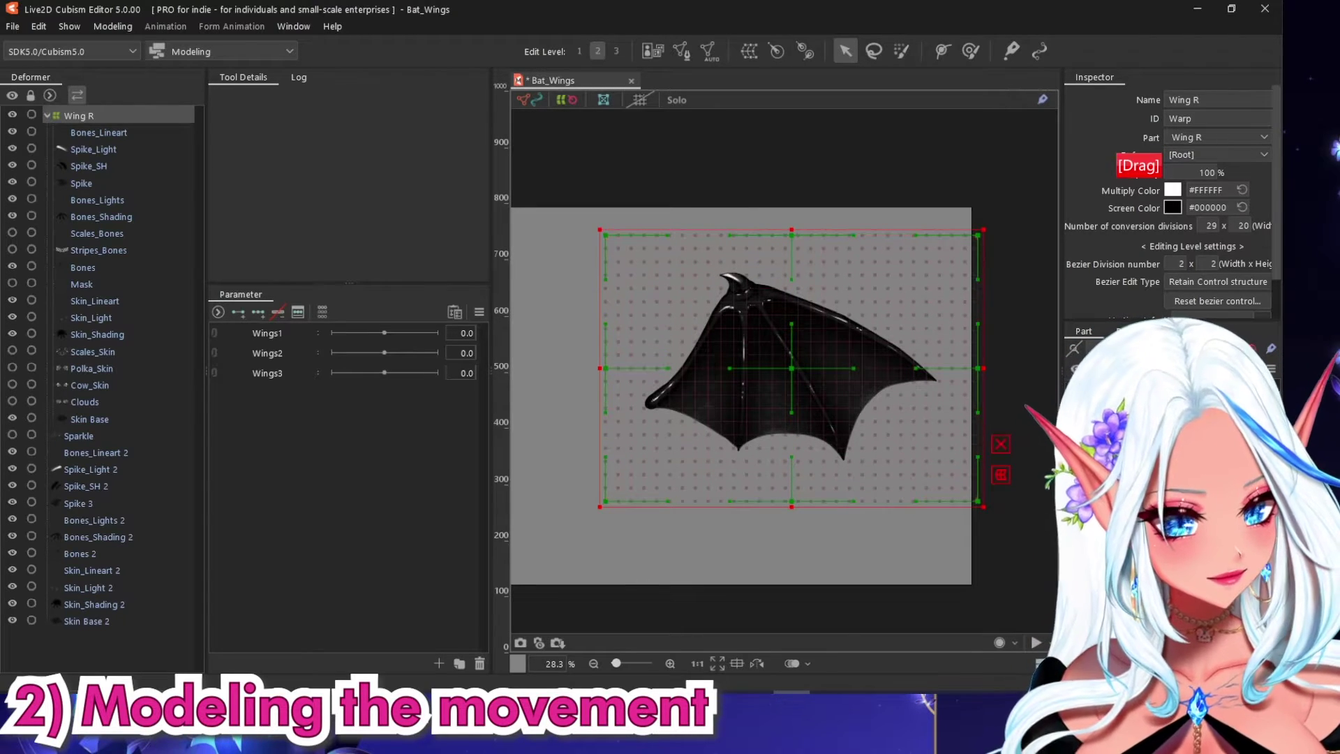
Give Wing R three keyforms on Wings1 and rotate the wing upward around its root at -1.0.
click(264, 338)
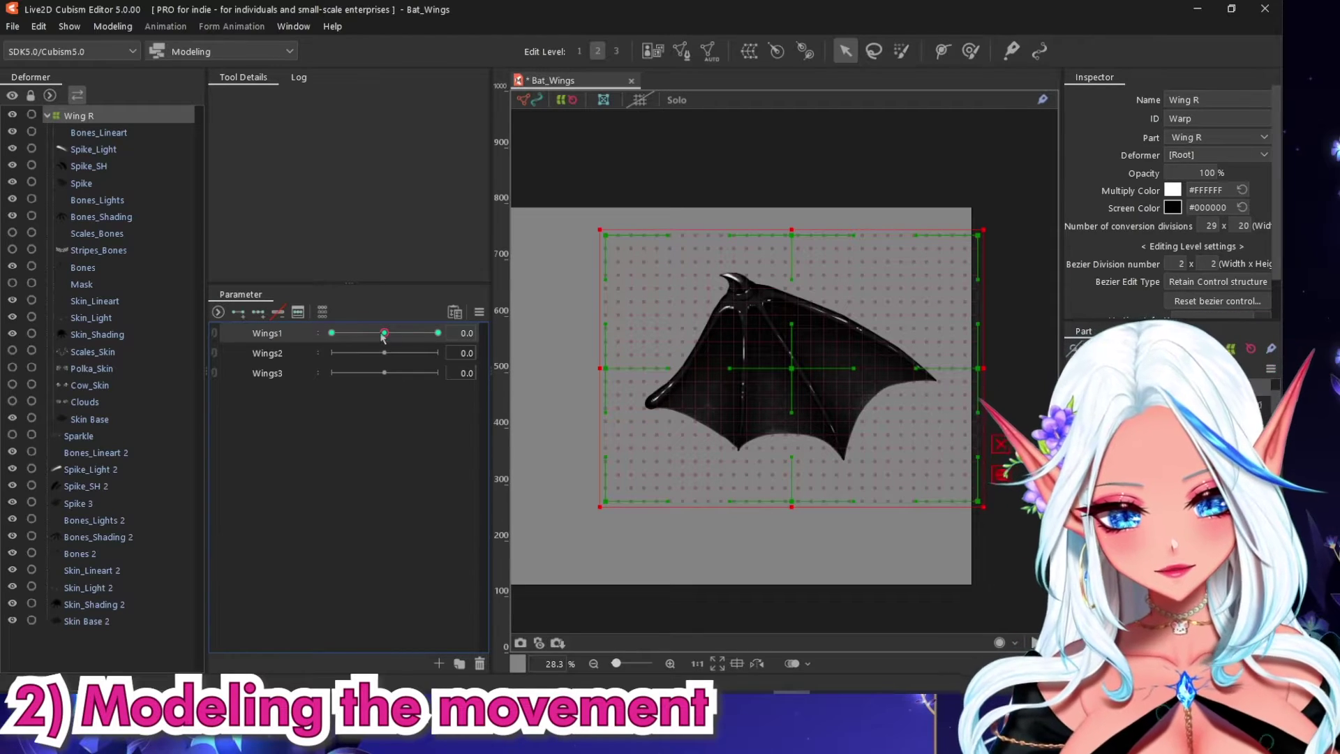
drag(383, 333, 338, 333)
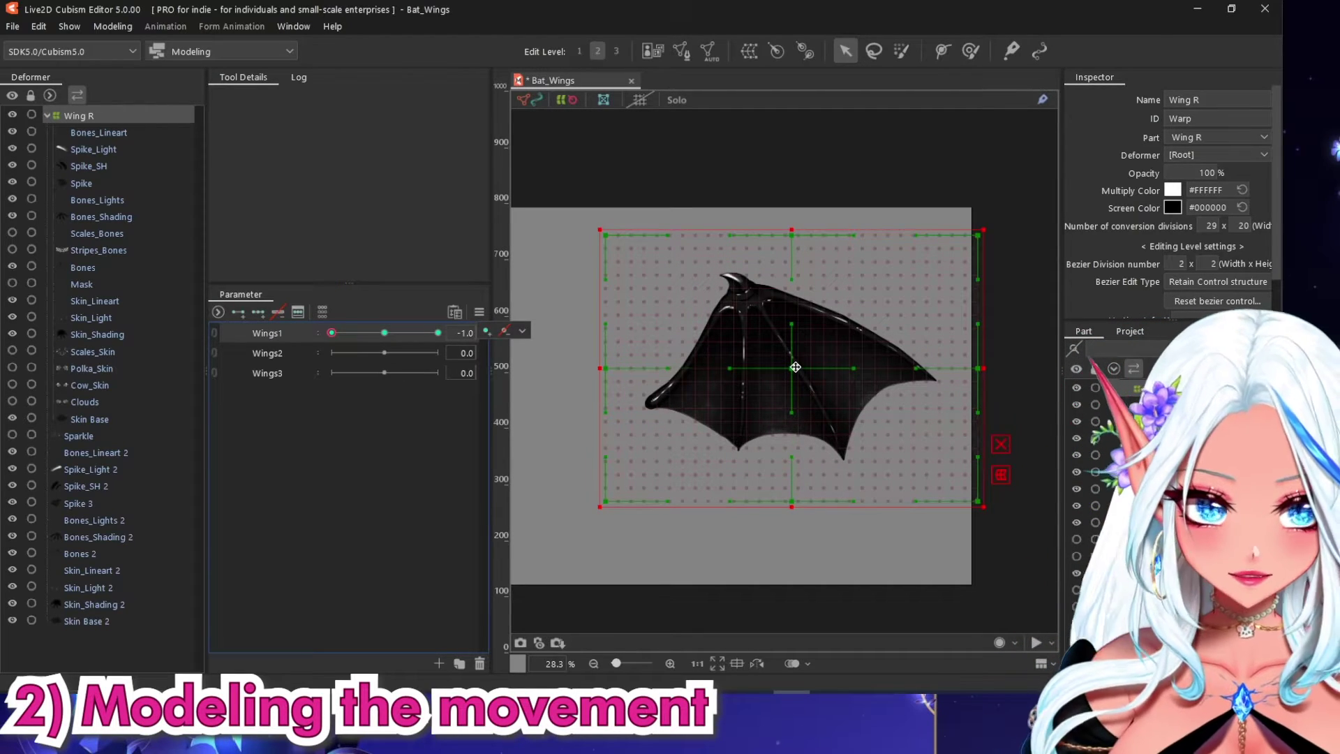
drag(795, 369, 650, 403)
drag(866, 276, 807, 211)
drag(332, 332, 230, 325)
At Wings1 1.0, rotate the Wing R deformer downward around the wing root.
drag(383, 333, 439, 333)
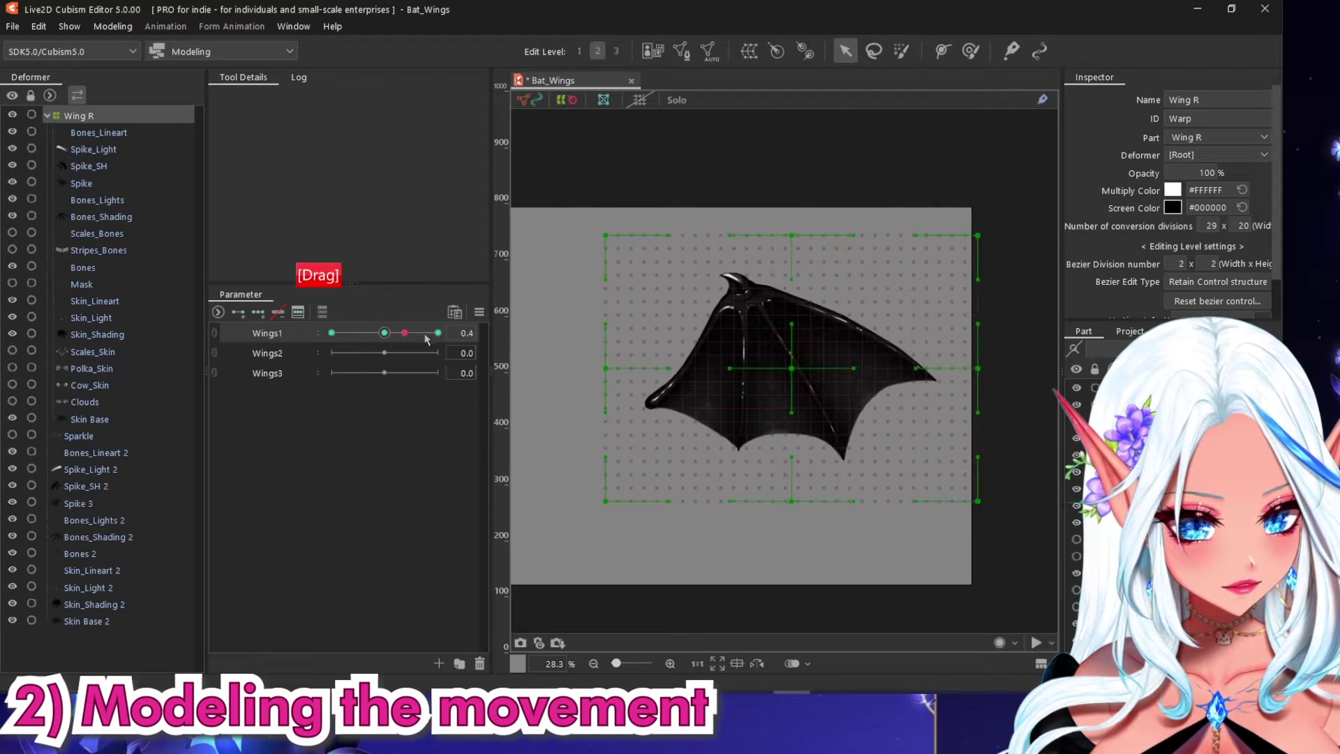
drag(791, 367, 651, 402)
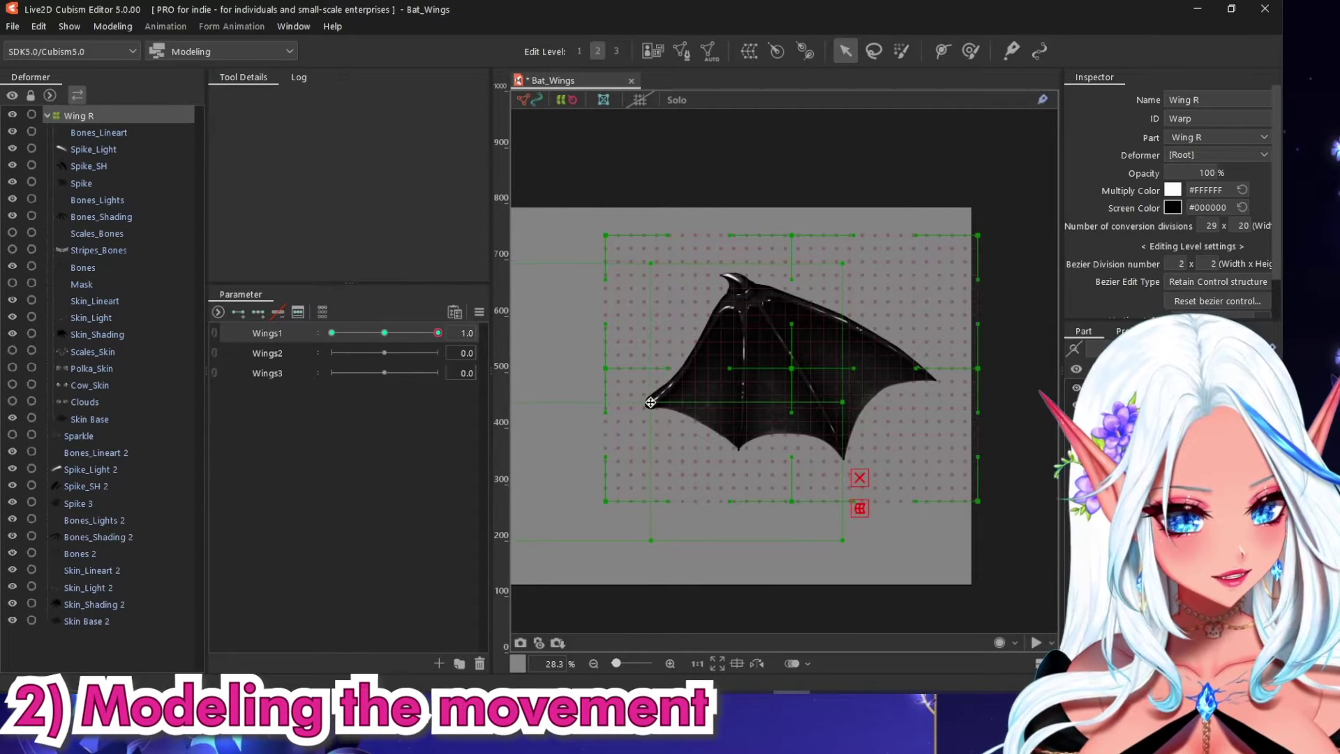
drag(844, 264, 875, 327)
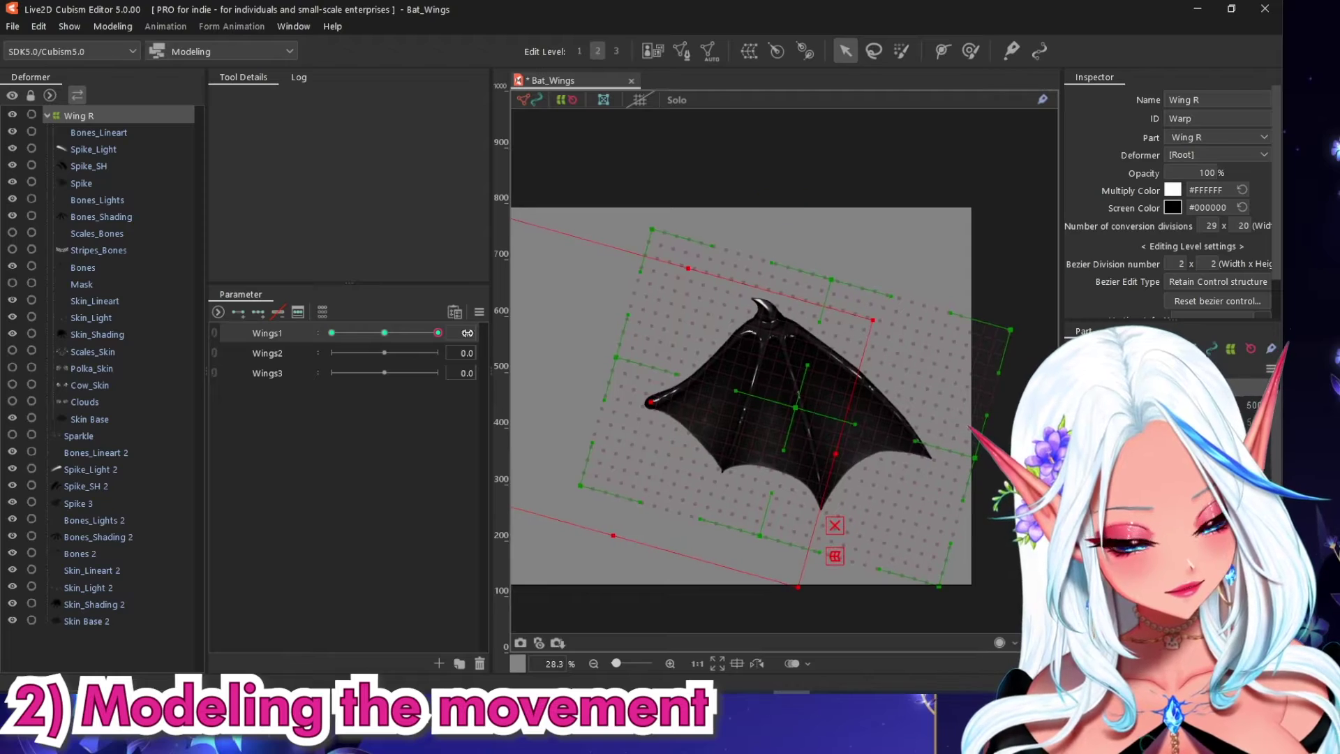
At Wings1 -1.0, bend the wing upward by raising Wing R's upper, outer, lower and center Bezier control points.
drag(438, 332, 301, 326)
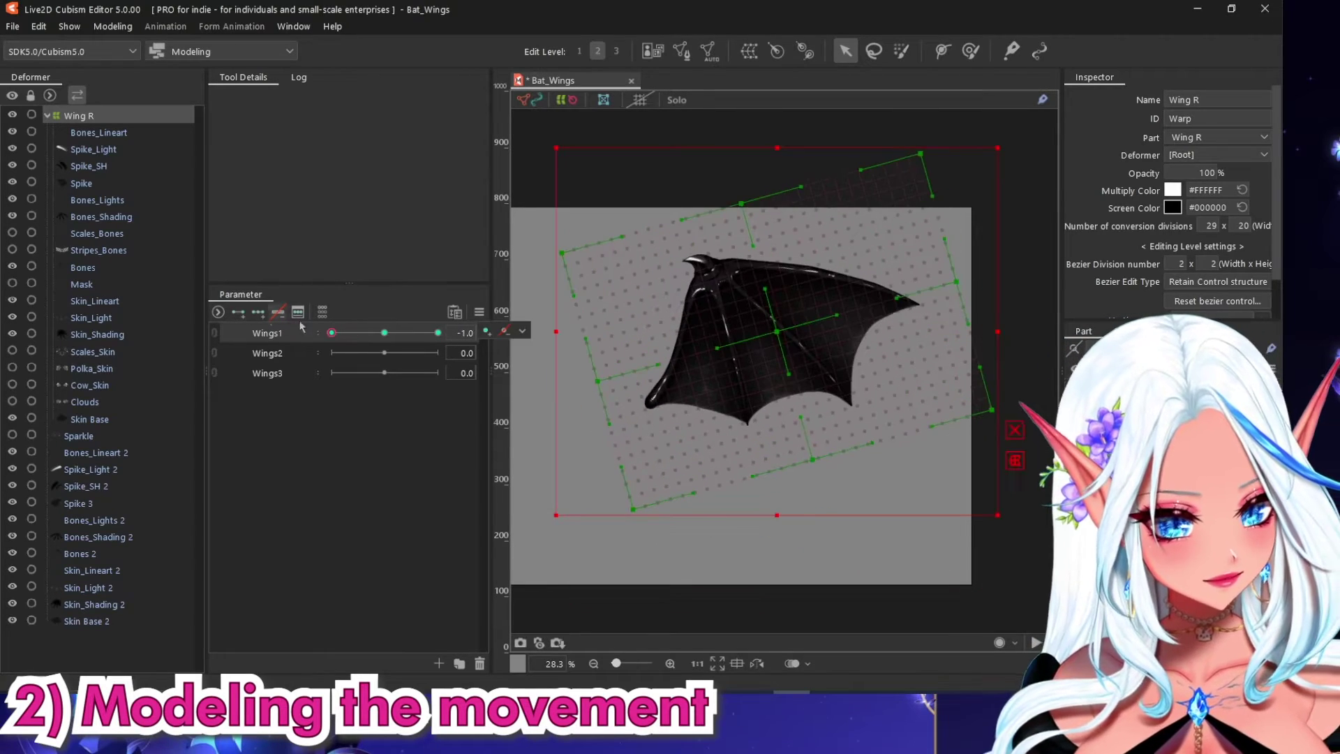
scroll(799, 293, up, 3)
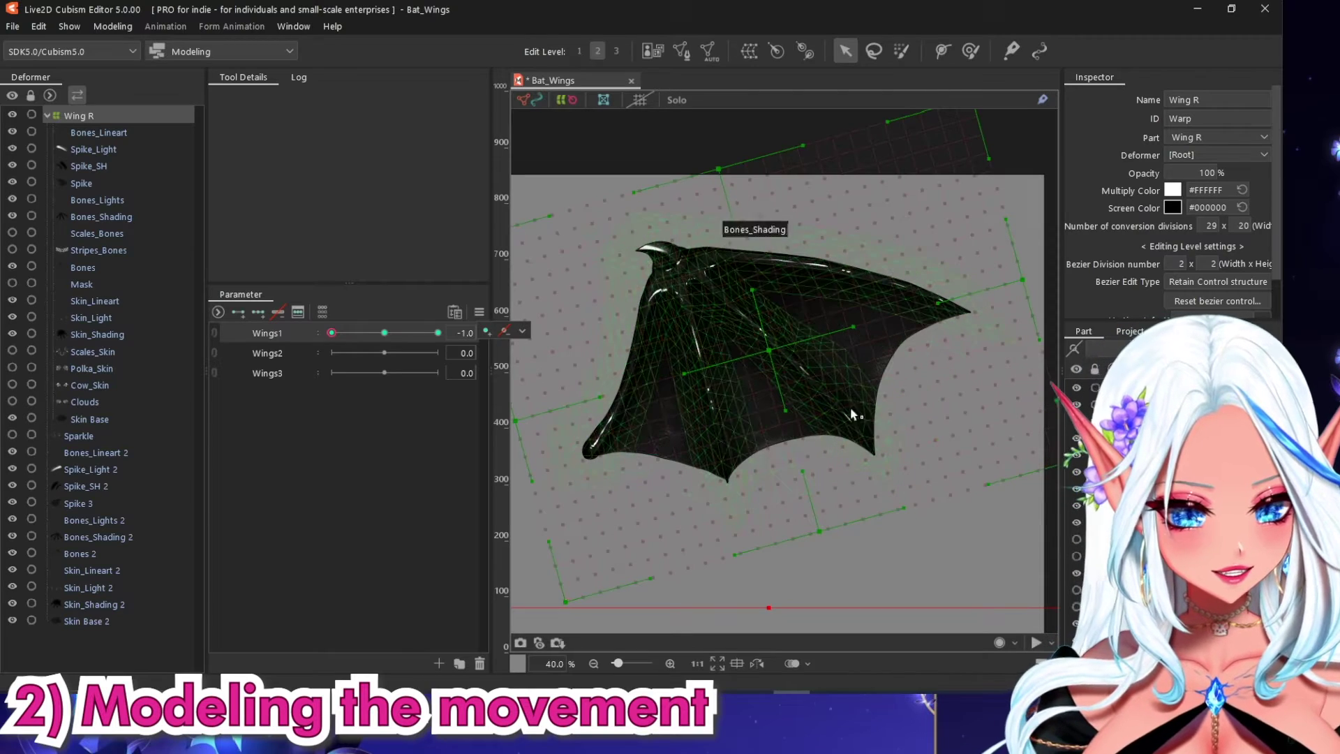
scroll(704, 331, down, 1)
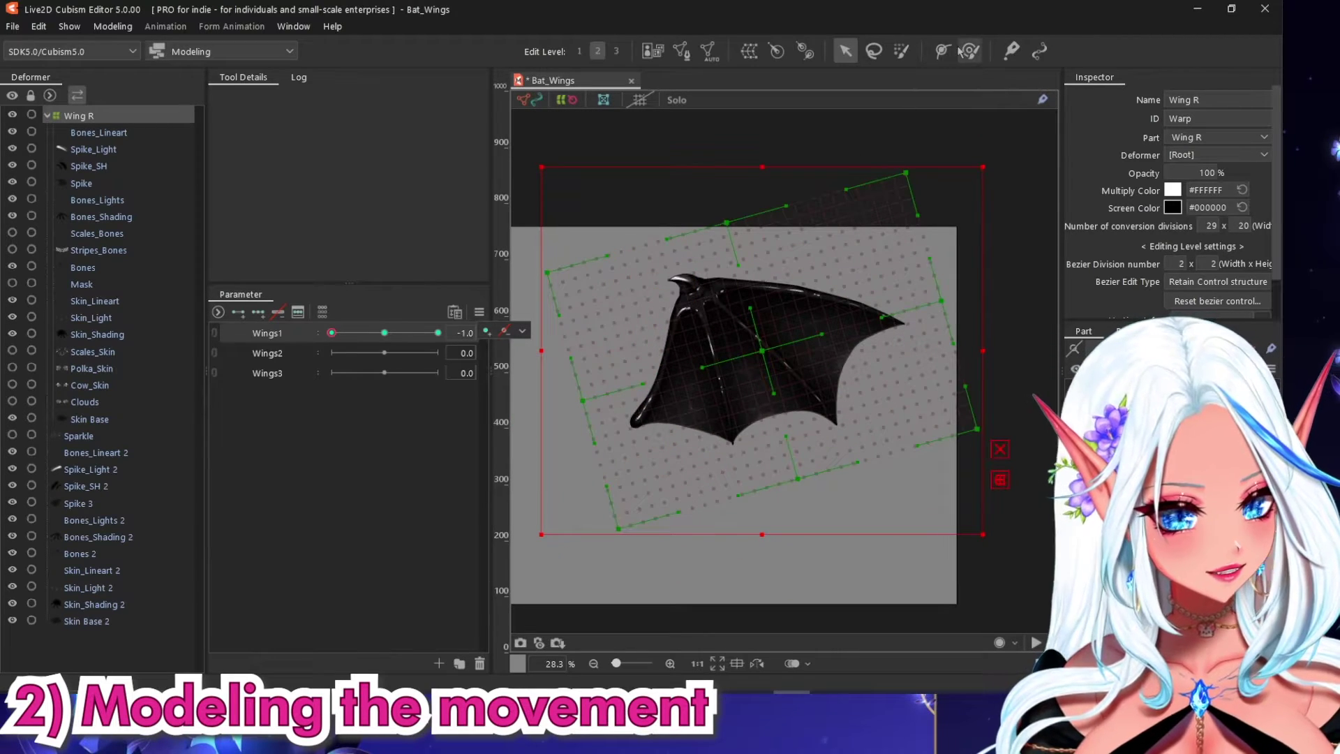
drag(731, 220, 719, 208)
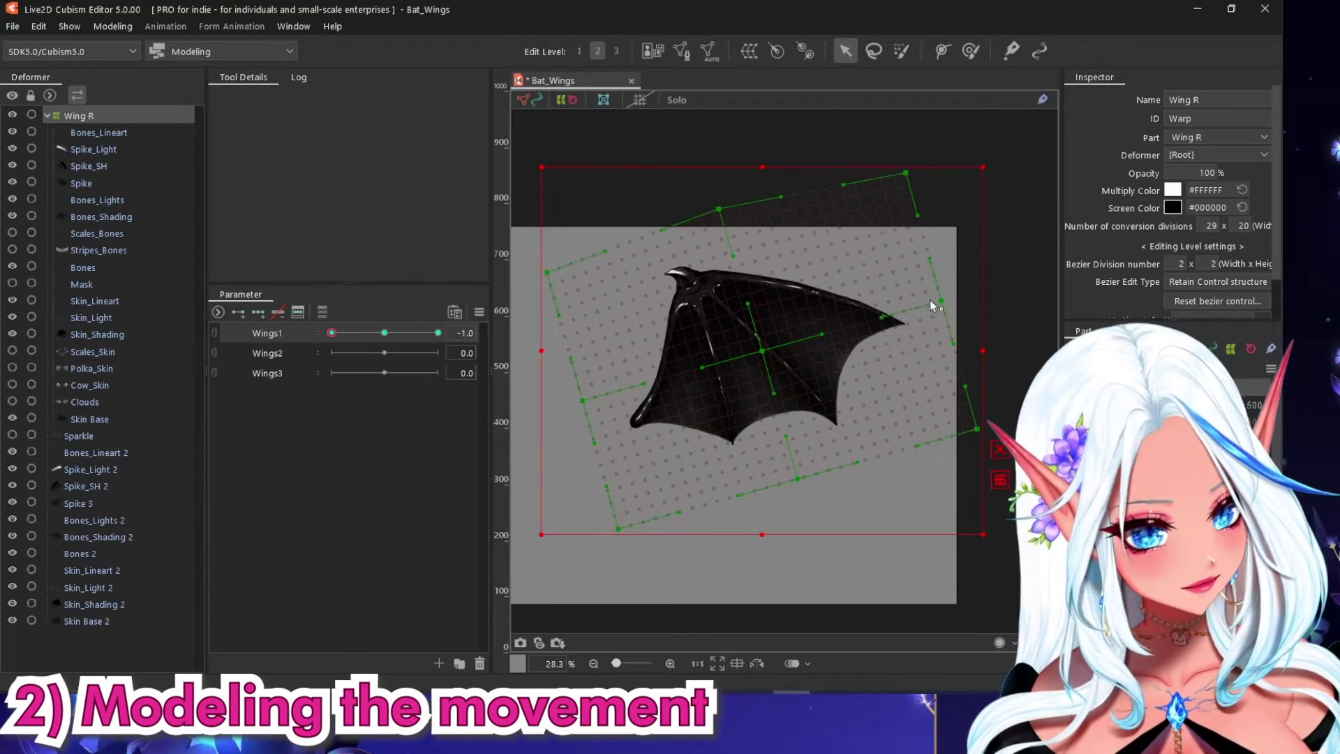
drag(941, 300, 952, 265)
drag(905, 171, 905, 153)
drag(976, 428, 1007, 373)
drag(798, 479, 818, 472)
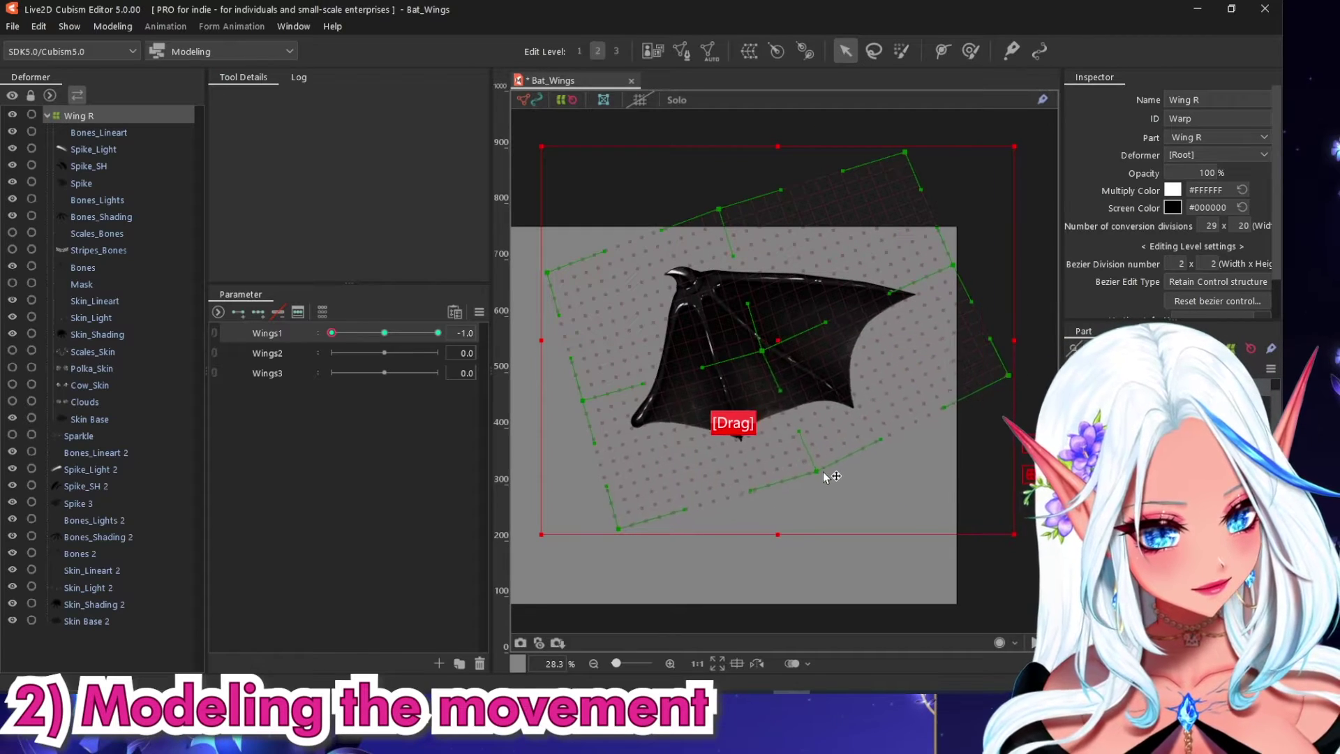
drag(761, 349, 769, 333)
mouse_move(333, 333)
mouse_down()
mouse_move(384, 333)
mouse_move(331, 333)
mouse_up()
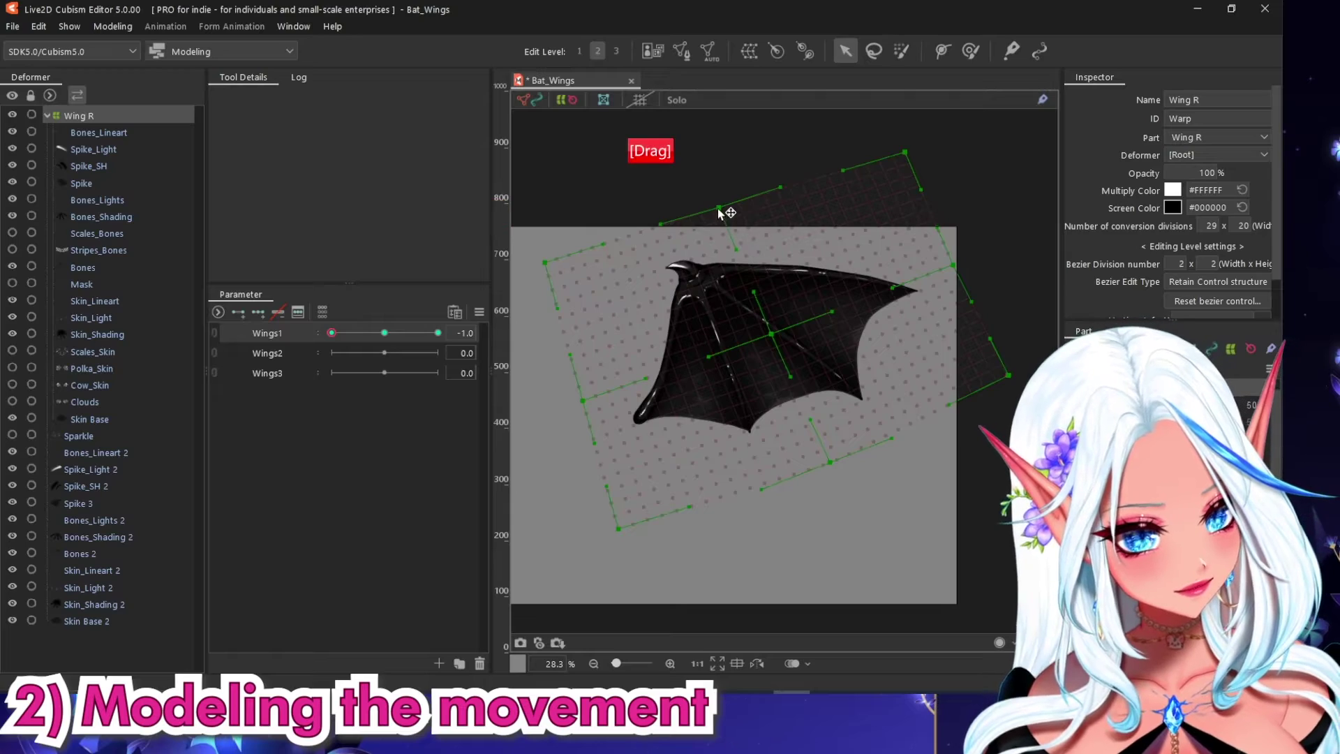
Brush-select the outer part of the Wing R grid and rotate it upward around the wing's claw joint.
click(903, 55)
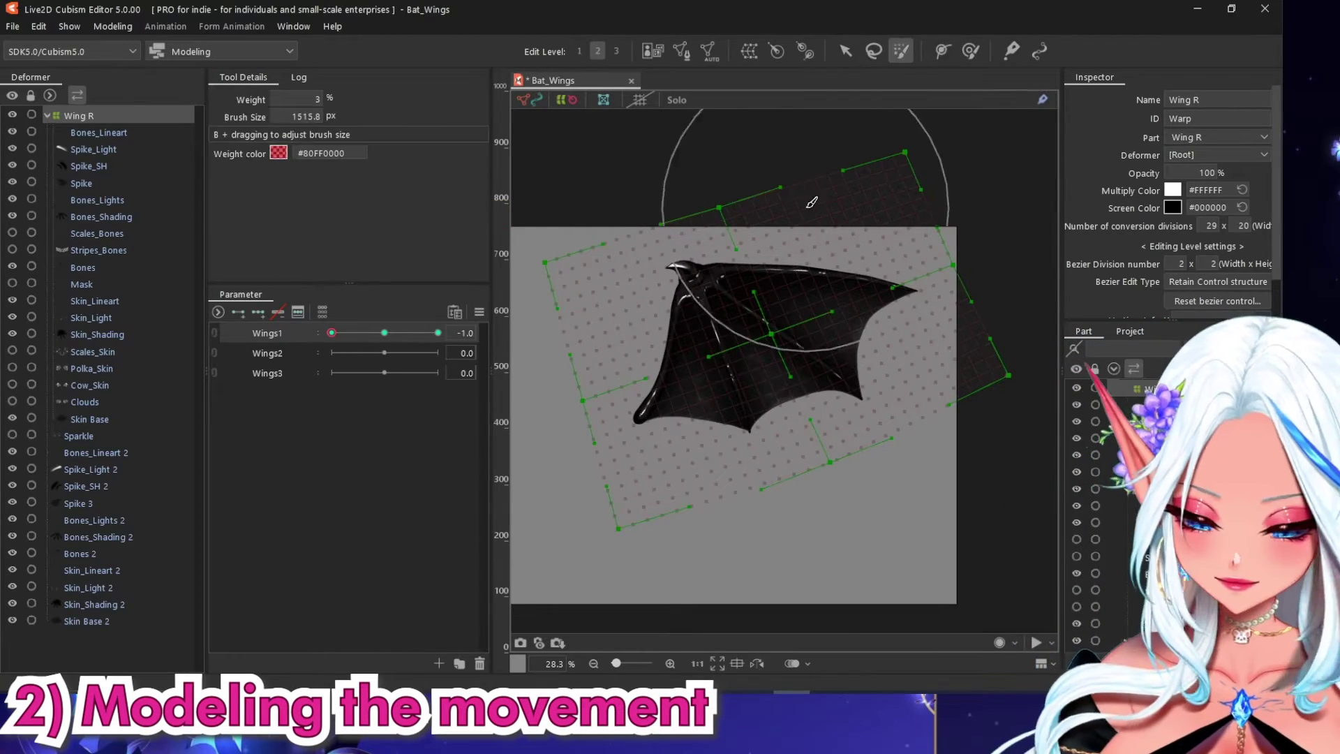
drag(746, 252, 861, 358)
key(v)
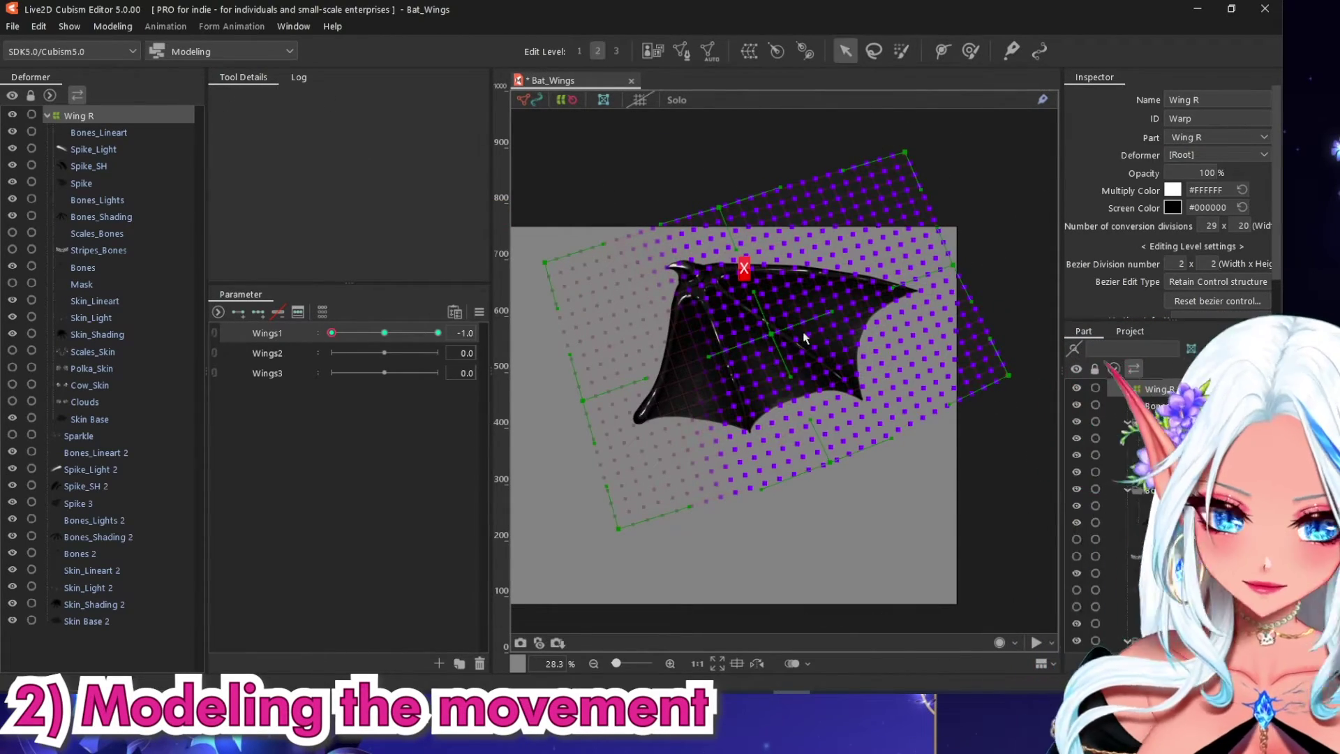
drag(802, 326, 684, 276)
drag(900, 472, 919, 451)
Reduce the brush selection to the wing's upper outer panel and rotate it further upward around the claw joint.
key(b)
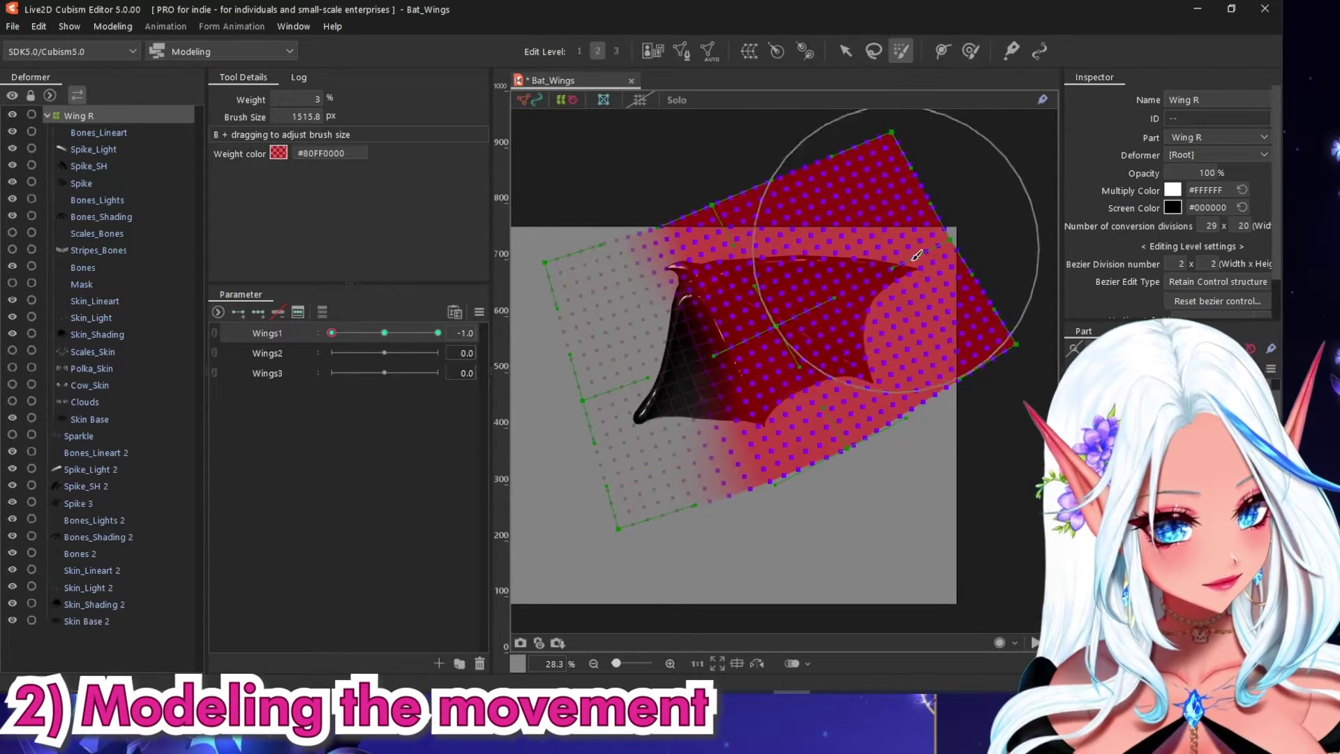
mouse_move(889, 245)
mouse_down()
mouse_move(729, 153)
mouse_move(833, 189)
mouse_move(962, 263)
mouse_move(723, 165)
mouse_move(863, 199)
mouse_move(921, 230)
mouse_up()
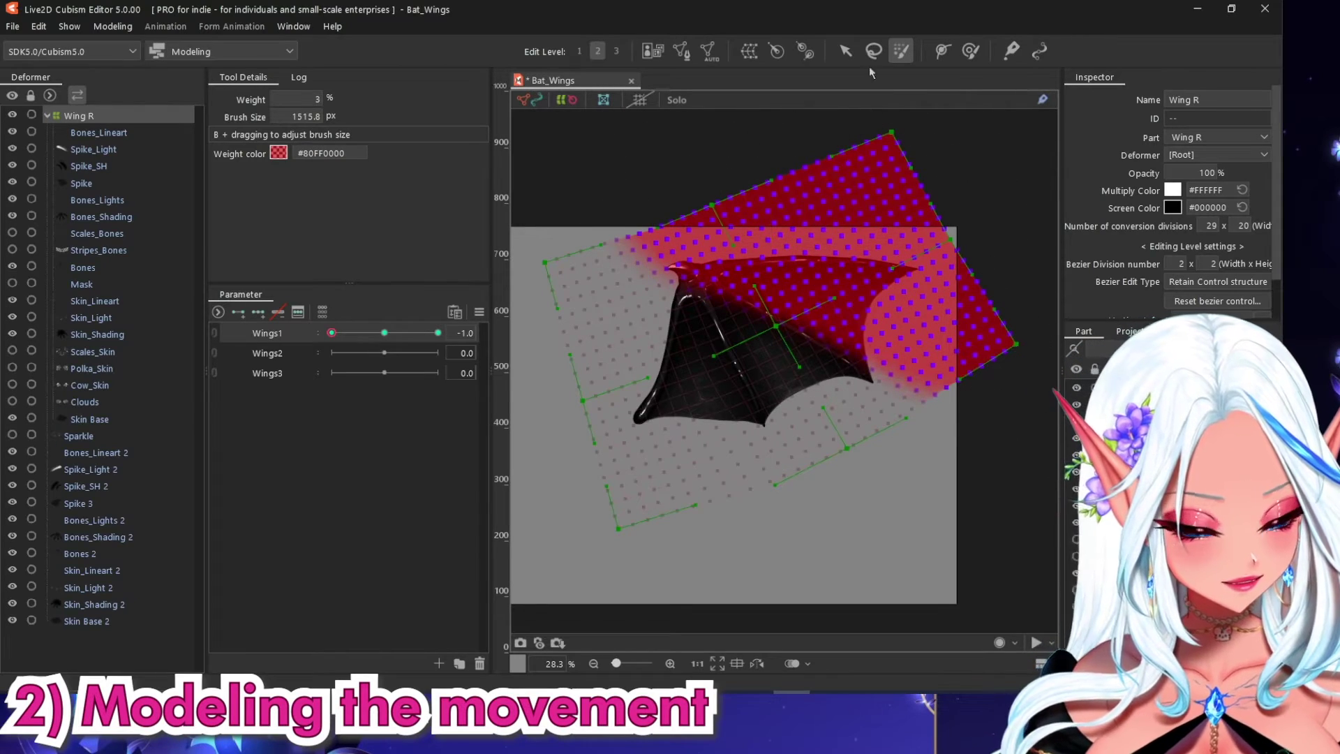
click(845, 51)
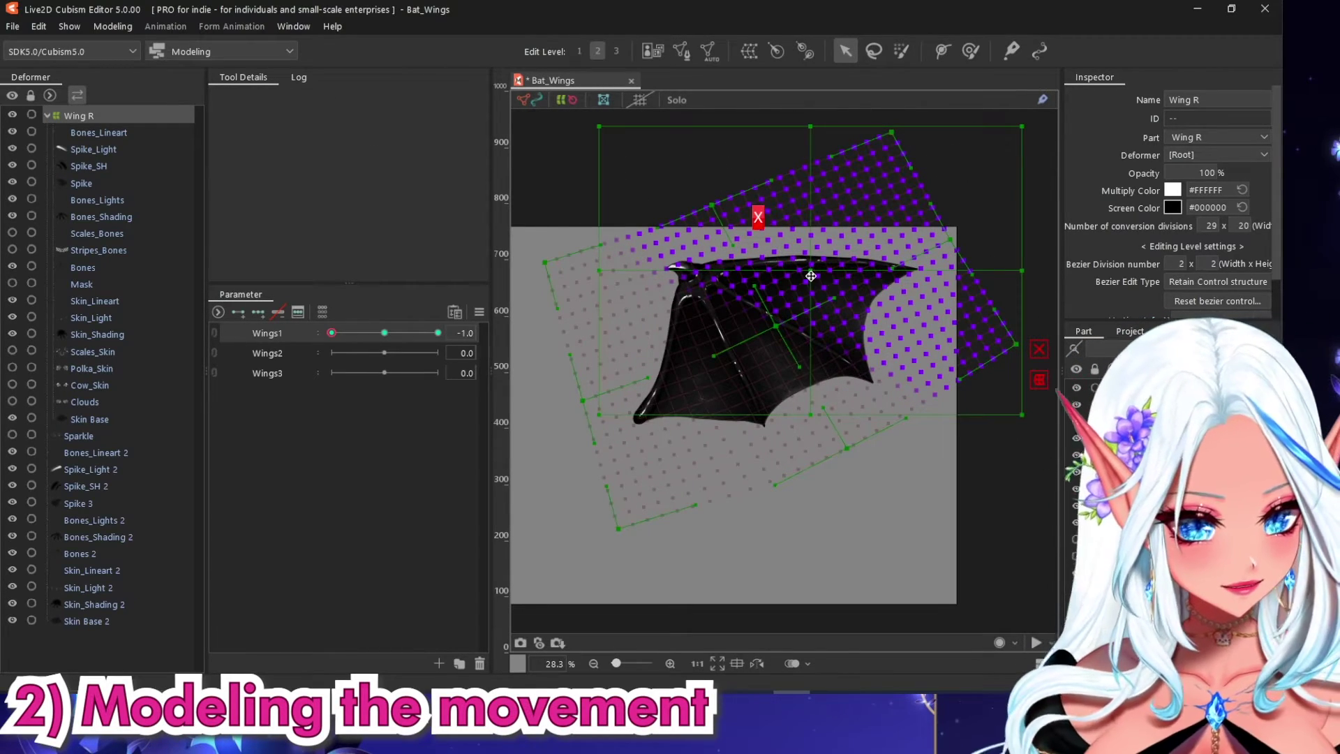
drag(810, 276, 702, 278)
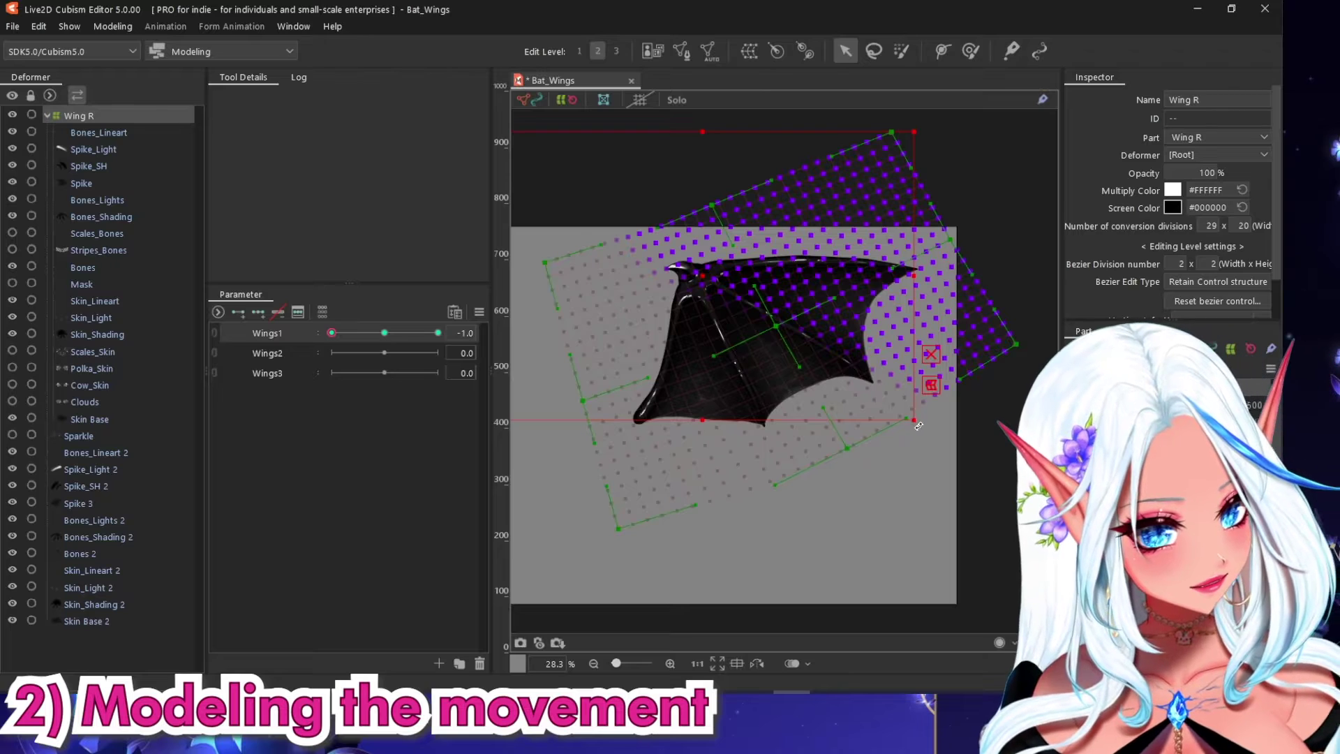
drag(918, 426, 944, 401)
click(1002, 420)
click(1002, 420)
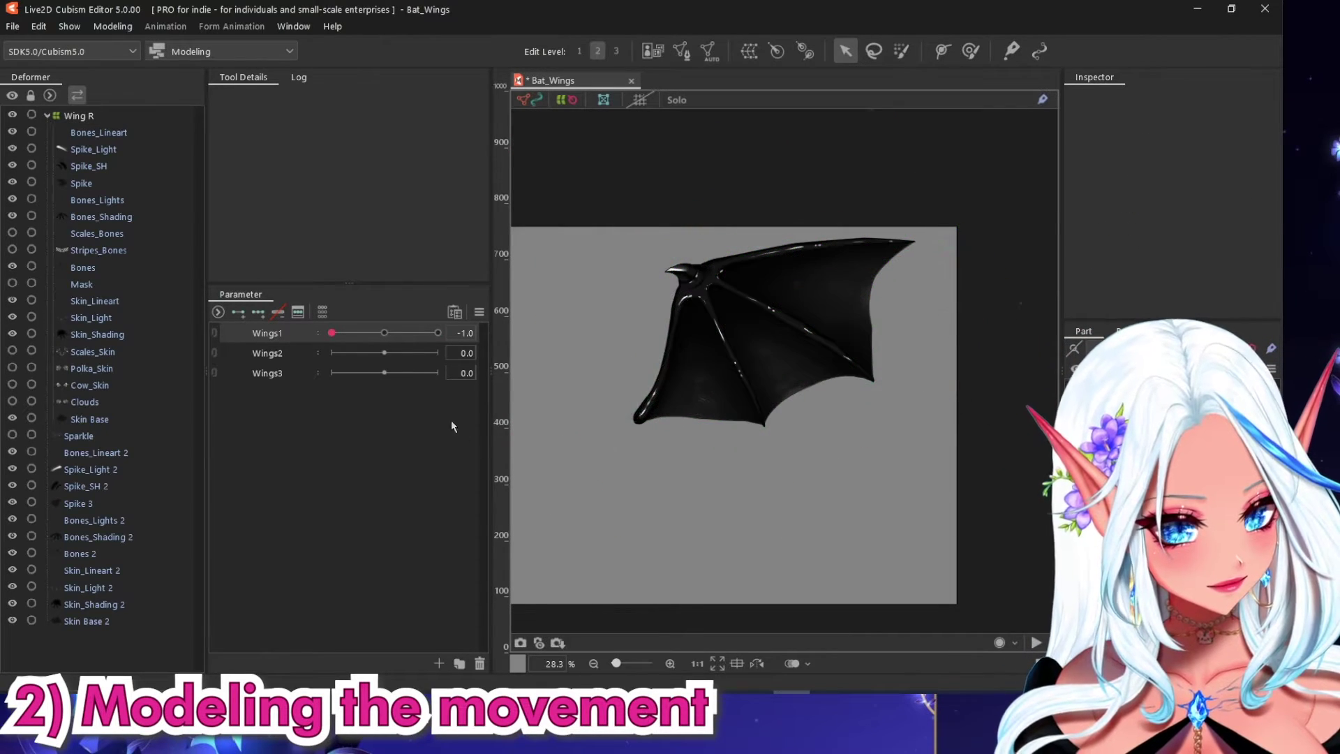
Smooth the middle finger bones and membrane of the raised wing at Wings1 -1.0 using the Deform Brush at 38% weight.
mouse_move(333, 333)
mouse_down()
mouse_move(357, 334)
mouse_move(329, 334)
mouse_up()
click(117, 120)
scroll(823, 371, up, 2)
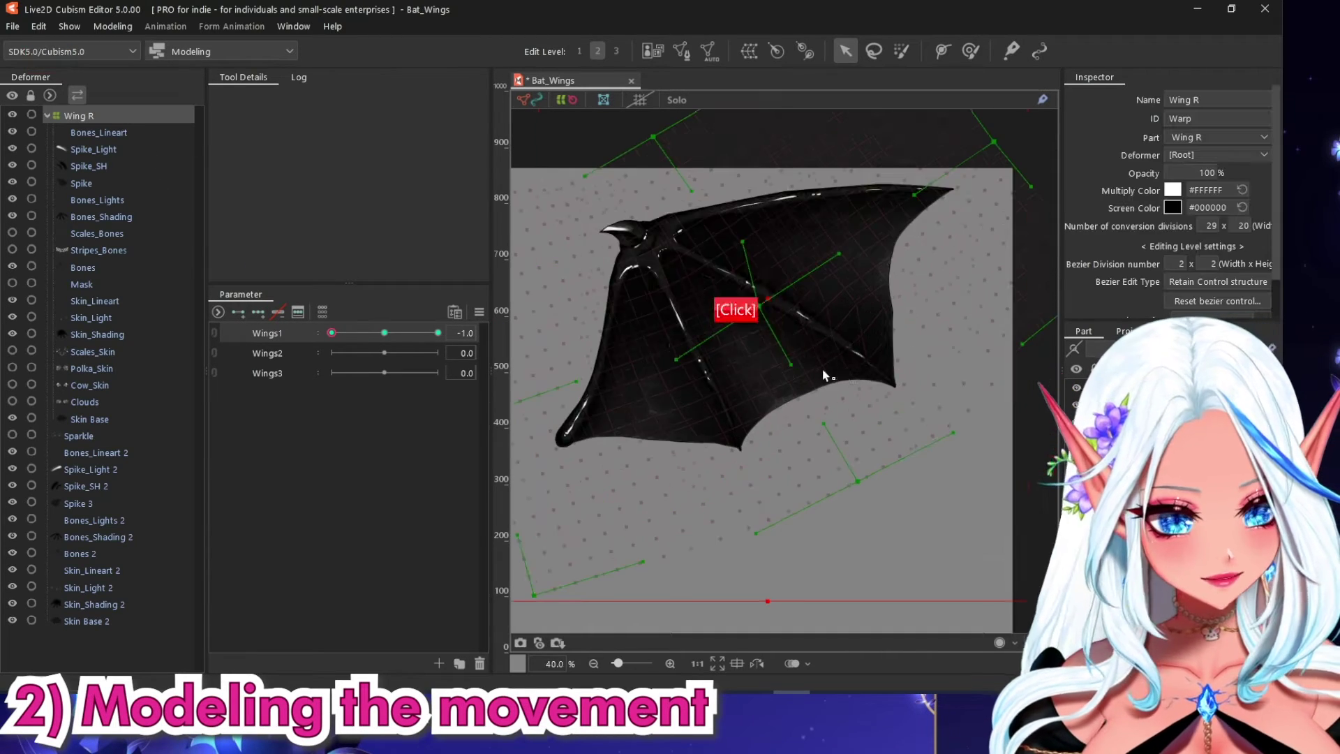
scroll(789, 419, up, 2)
scroll(767, 423, down, 2)
click(969, 51)
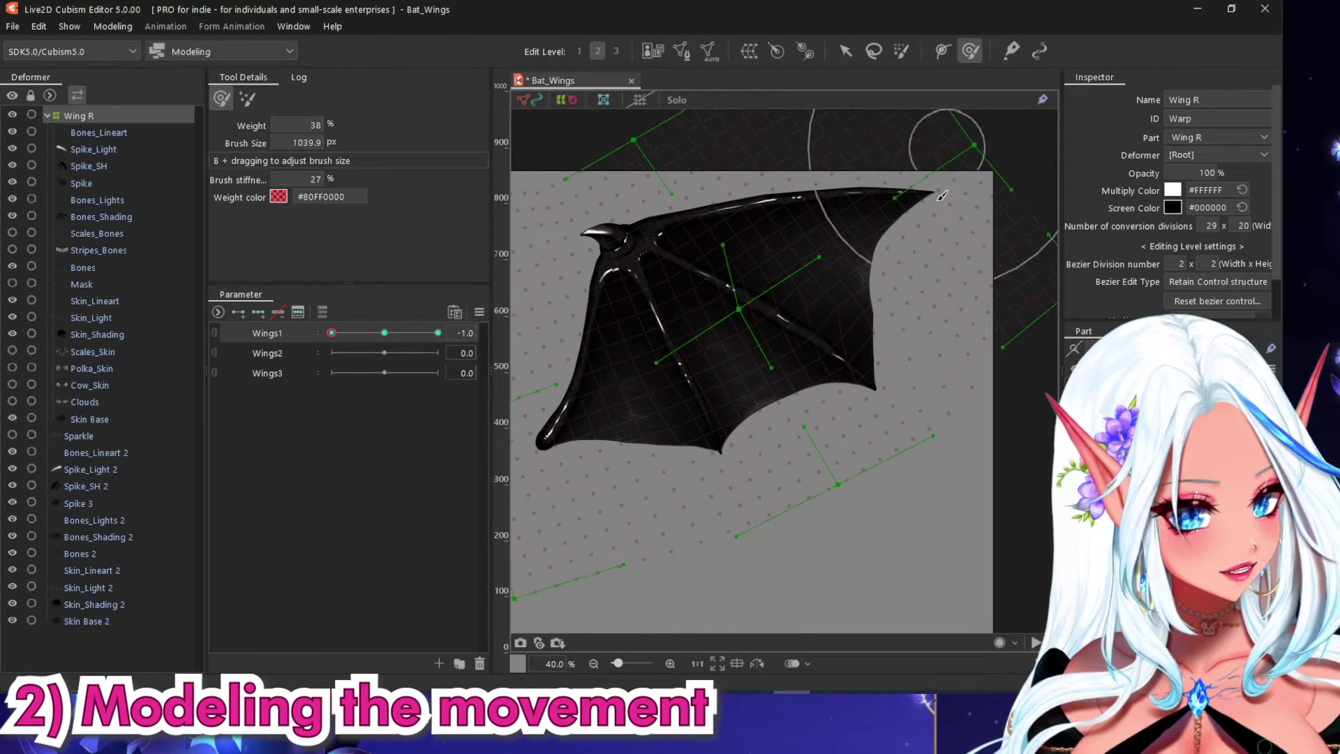
scroll(857, 318, up, 2)
key(b)
drag(921, 370, 732, 331)
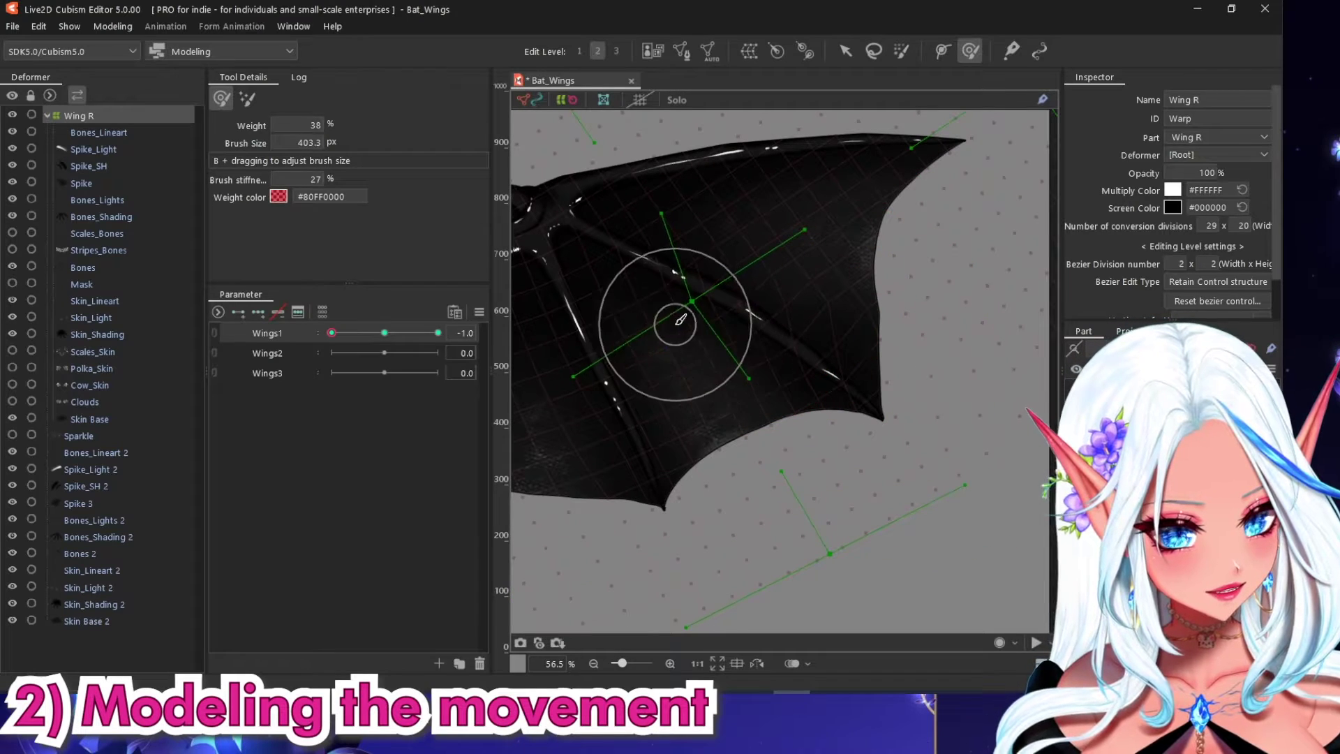
drag(615, 323, 621, 305)
mouse_move(815, 257)
mouse_down()
mouse_move(862, 307)
mouse_move(812, 323)
mouse_move(808, 278)
mouse_up()
scroll(847, 335, up, 2)
key(b)
key(b)
mouse_move(841, 341)
mouse_down()
mouse_move(911, 377)
mouse_move(814, 380)
mouse_move(883, 433)
mouse_up()
key(b)
drag(868, 411, 863, 388)
scroll(862, 384, down, 3)
scroll(680, 307, up, 3)
key(b)
mouse_move(768, 340)
mouse_down()
mouse_move(701, 351)
mouse_move(708, 289)
mouse_up()
scroll(711, 286, down, 3)
At Wings1 1.0, brush-select the part of the Wing R grid outward from the claw joint.
drag(338, 335, 438, 332)
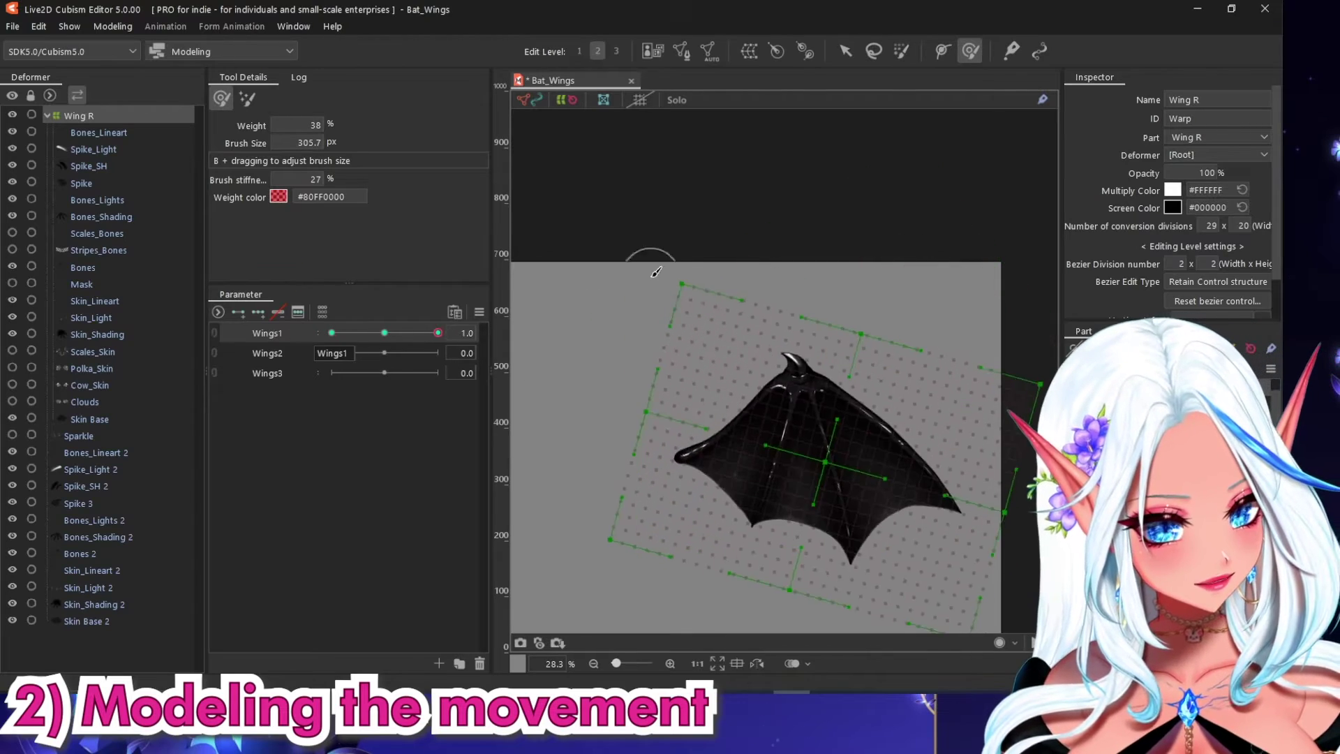
scroll(635, 293, down, 2)
scroll(711, 363, up, 1)
scroll(711, 359, up, 2)
click(901, 51)
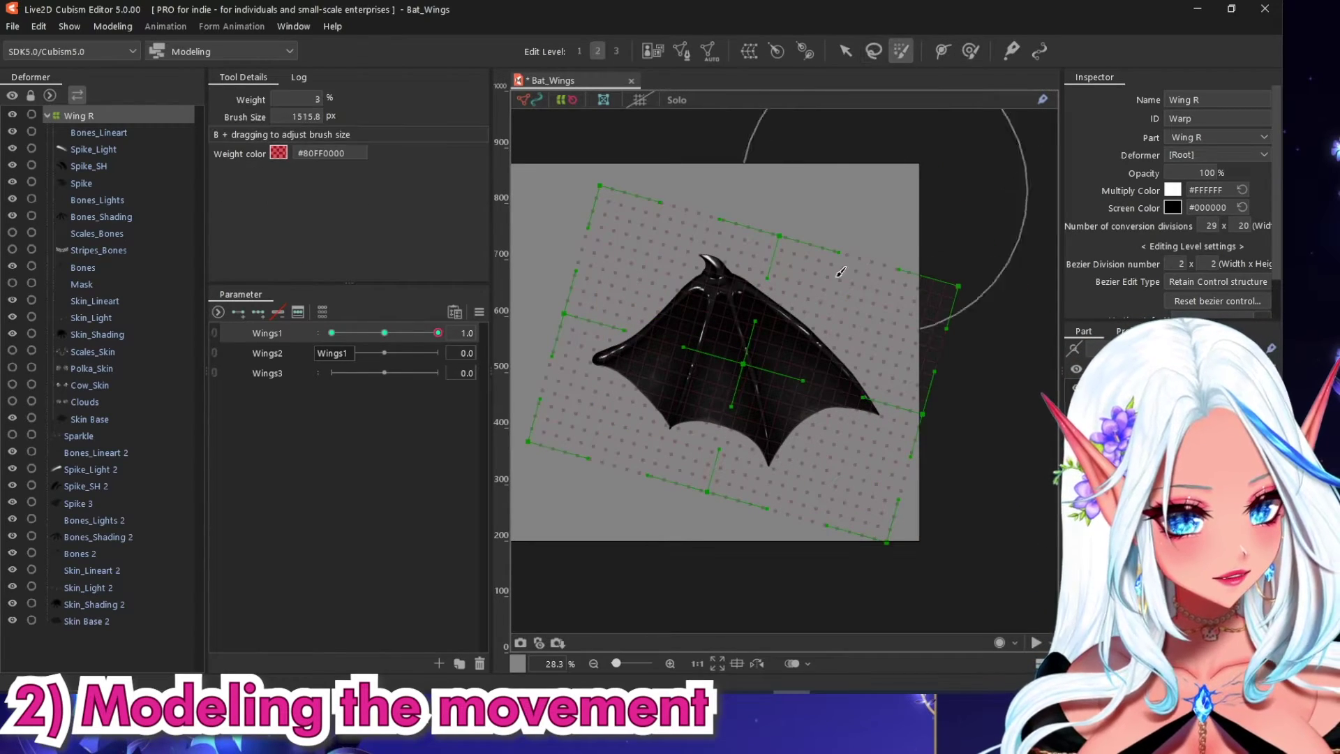
mouse_move(848, 188)
mouse_down()
mouse_move(831, 224)
mouse_move(813, 427)
mouse_move(721, 557)
mouse_move(885, 469)
mouse_up()
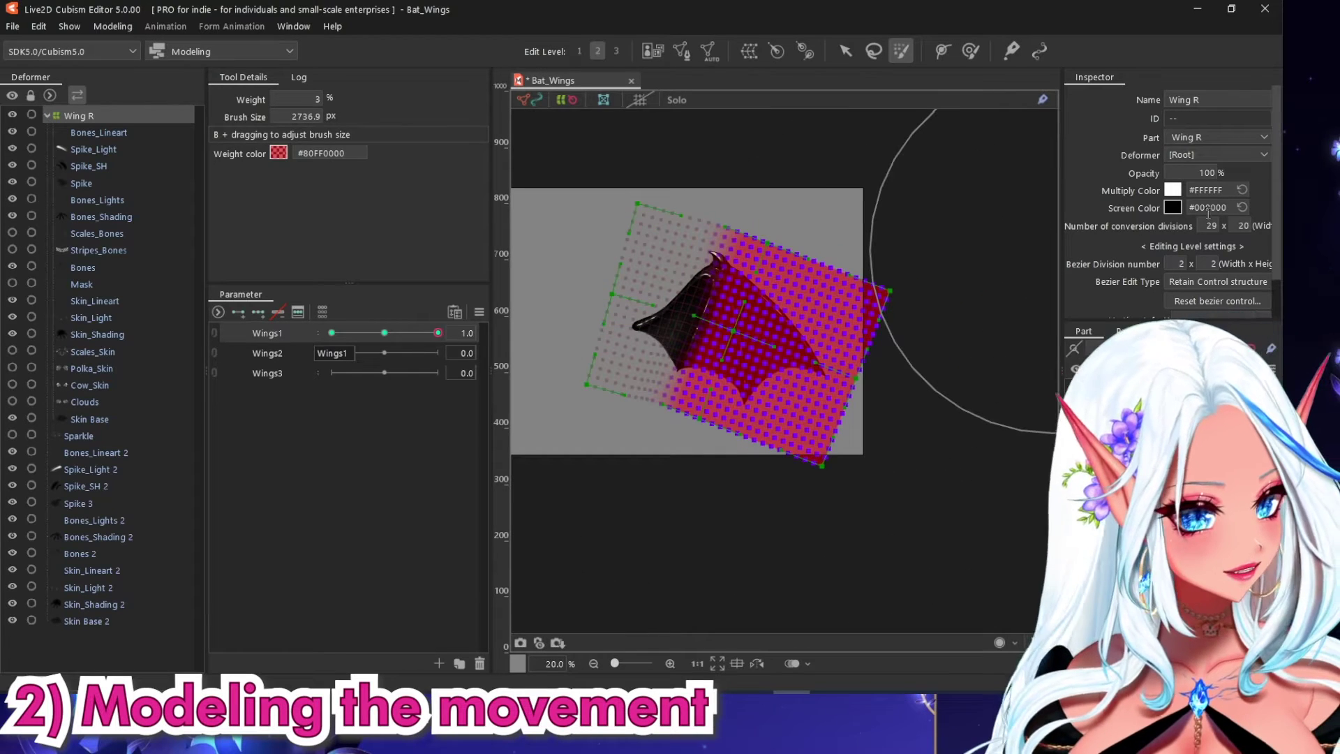
Set Wing R's number of conversion divisions to 10 x 7.
drag(1208, 224, 1180, 225)
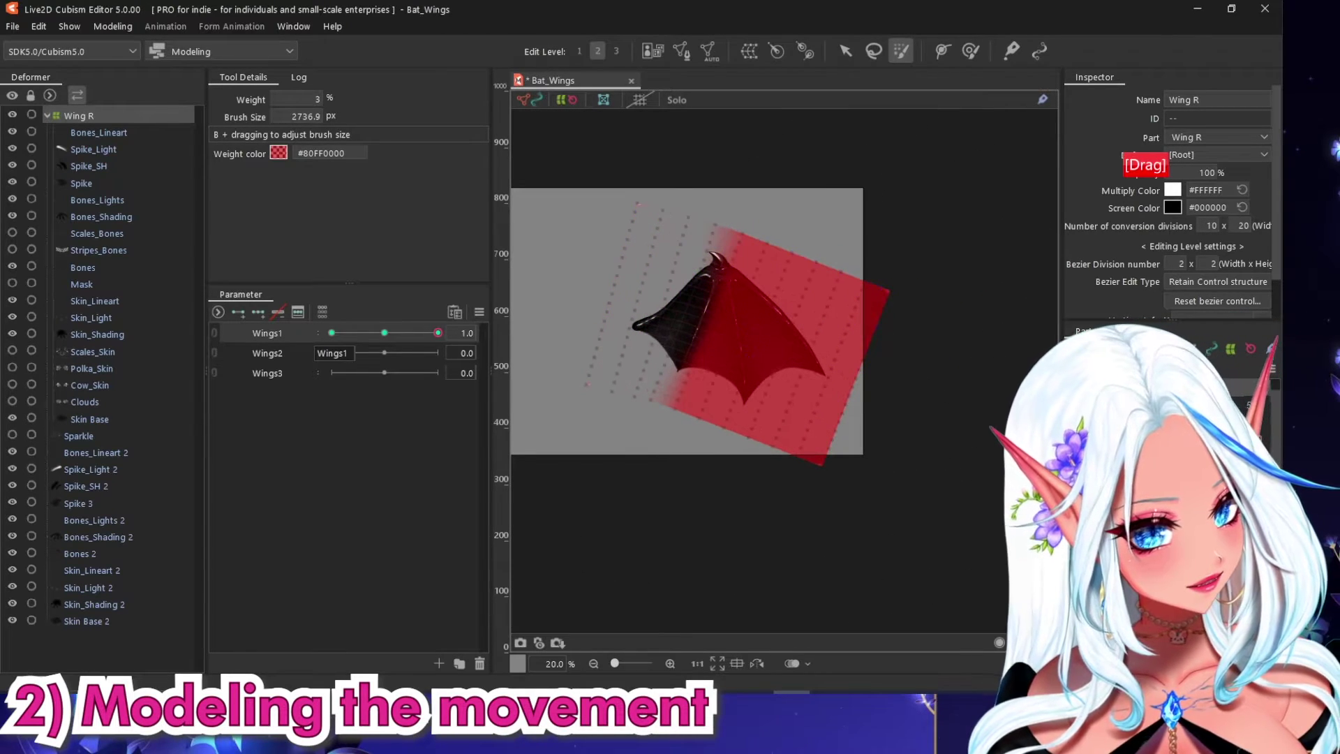
drag(1144, 165, 1173, 170)
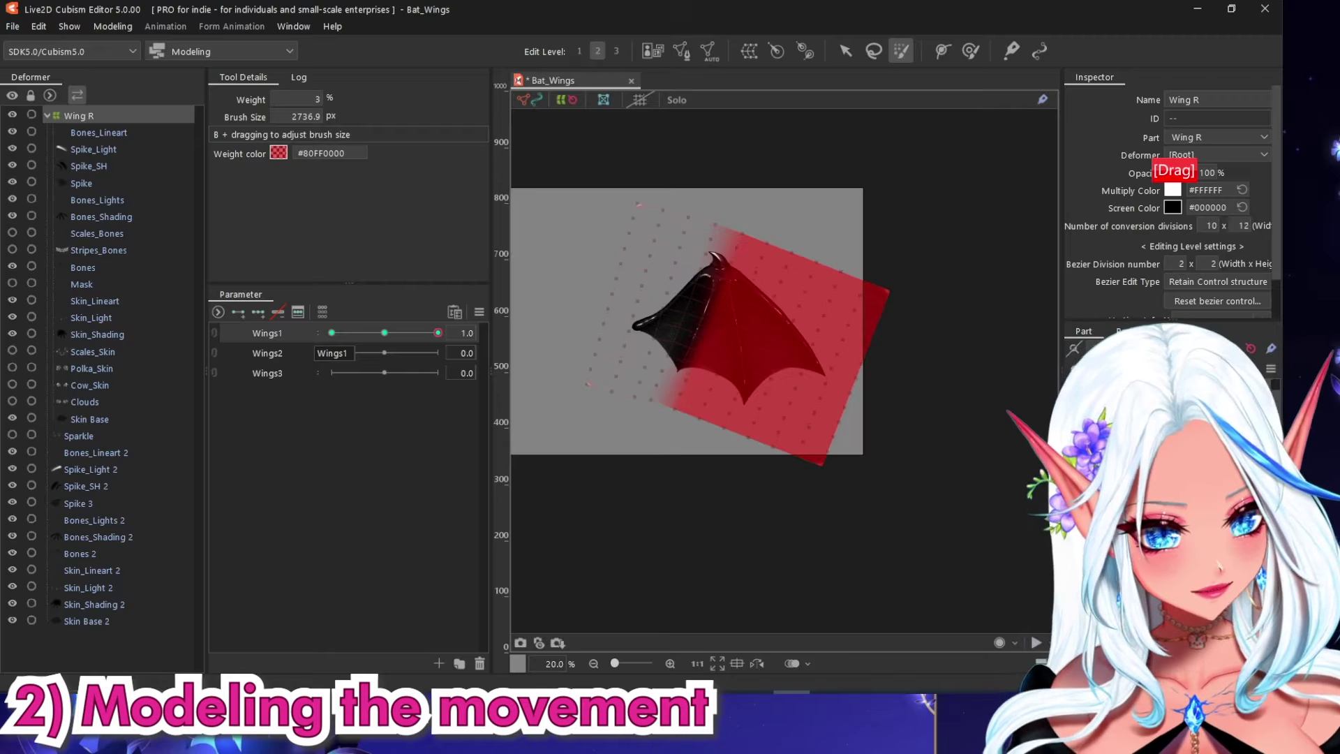
drag(341, 335, 578, 361)
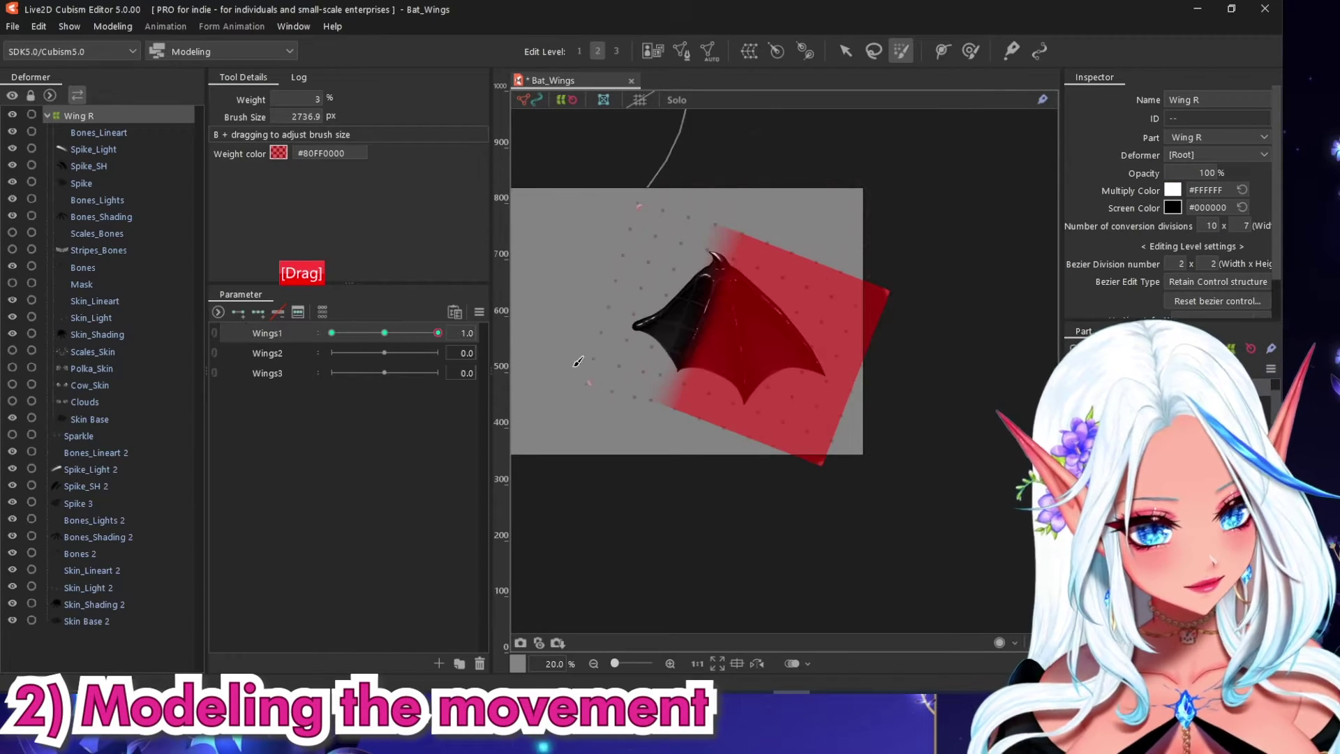
Brush-select the outer part of the coarser Wing R grid and rotate it downward around the claw joint at Wings1 1.0.
scroll(770, 400, up, 2)
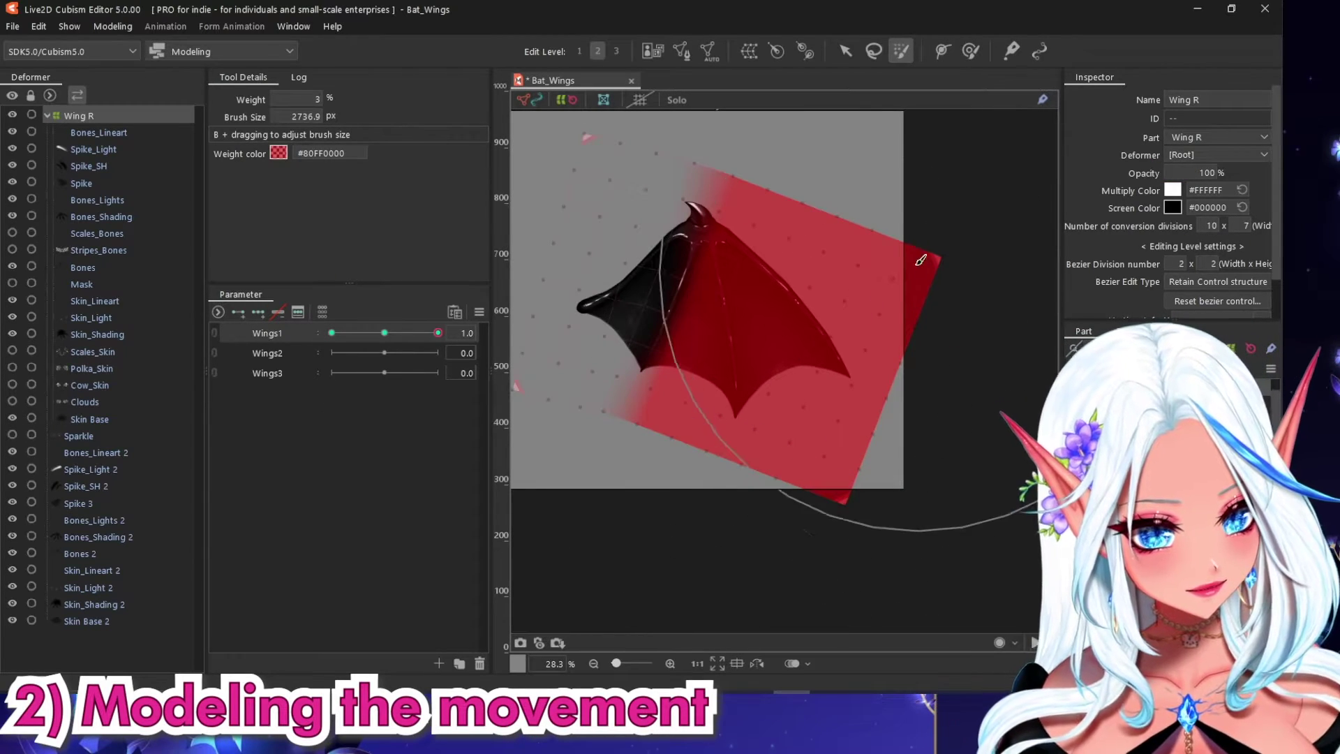
mouse_move(907, 180)
mouse_down()
mouse_move(916, 278)
mouse_move(844, 501)
mouse_up()
key(Escape)
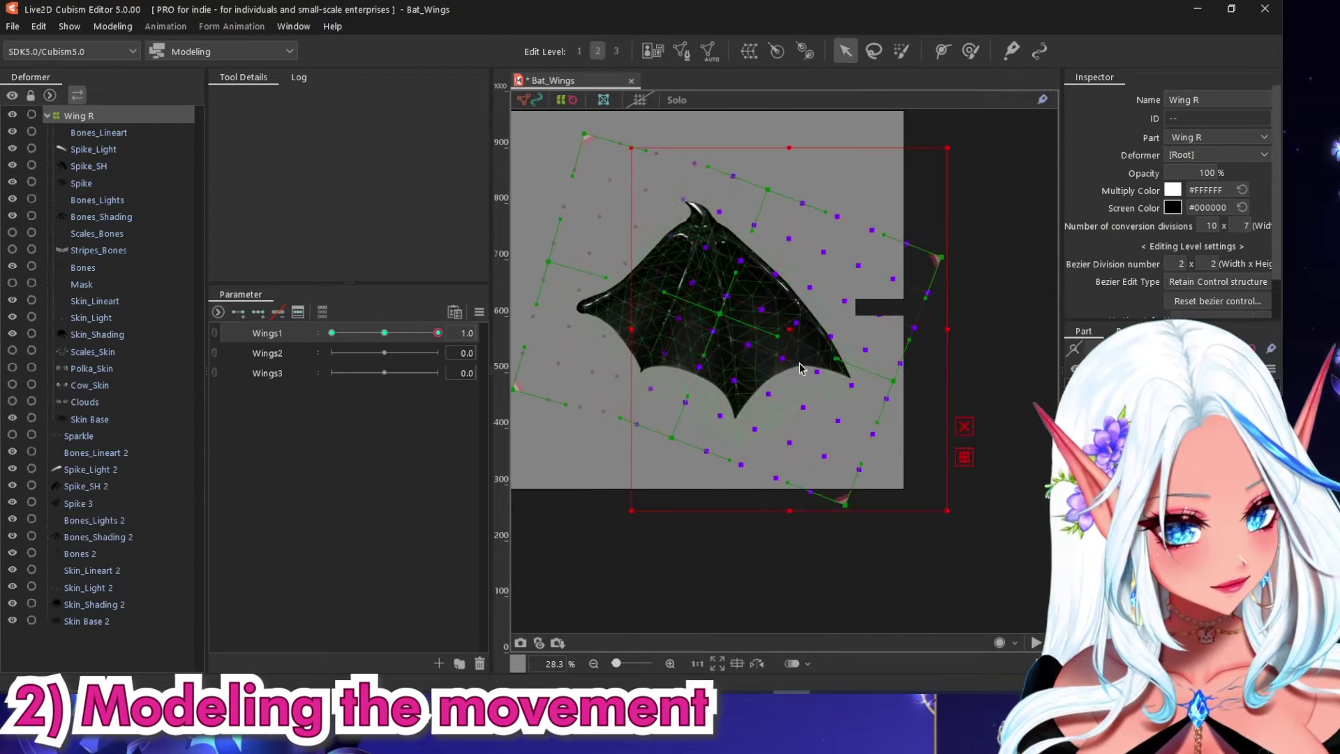
drag(797, 333, 712, 234)
mouse_move(865, 419)
mouse_down()
mouse_move(829, 444)
mouse_move(839, 439)
mouse_up()
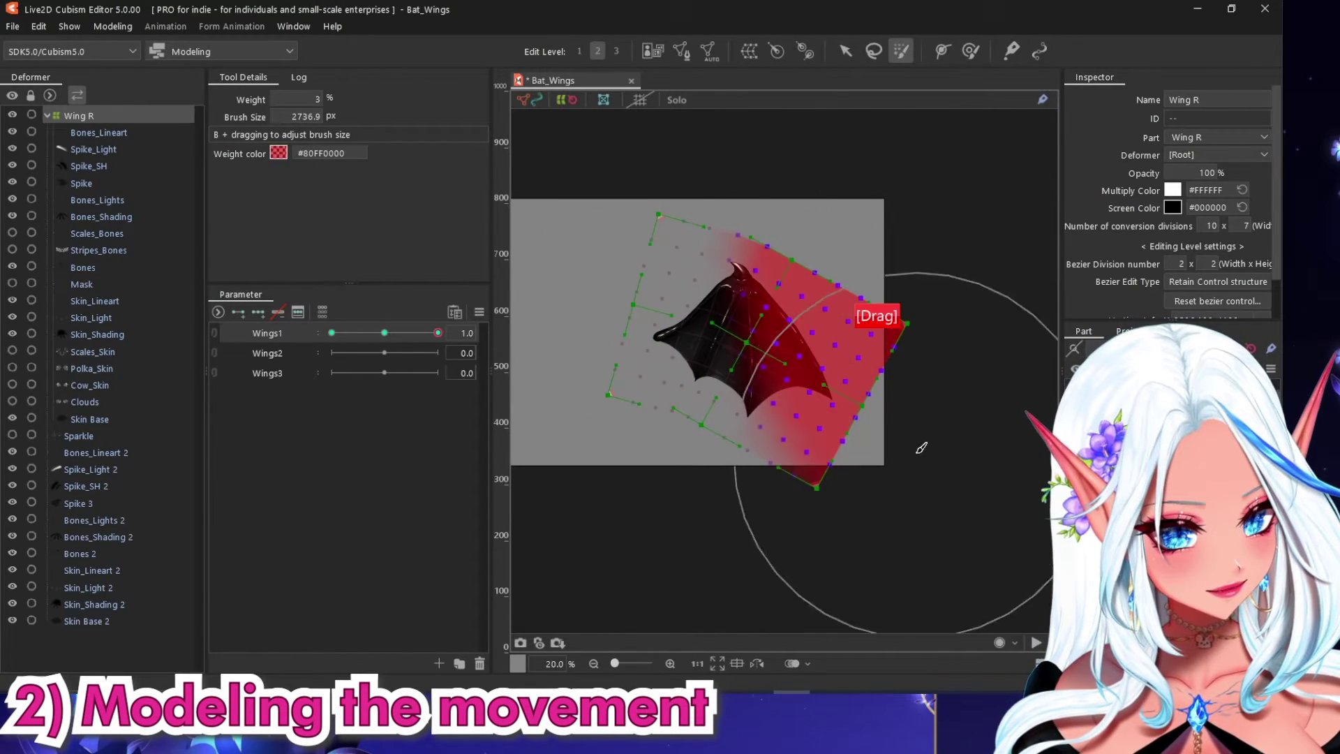
With the brush selection reduced to the wing's outer panels, rotate them further downward around the claw joint.
key(v)
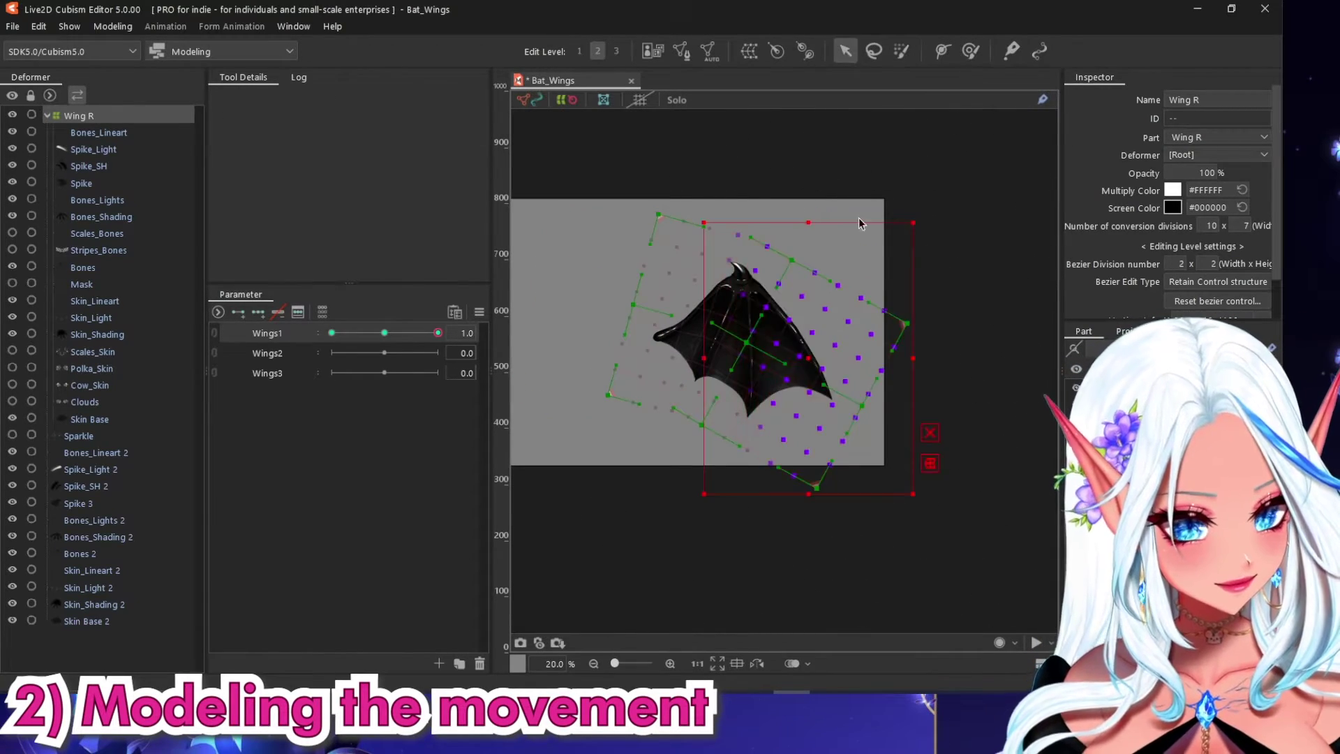
drag(750, 293, 747, 286)
drag(854, 450, 841, 450)
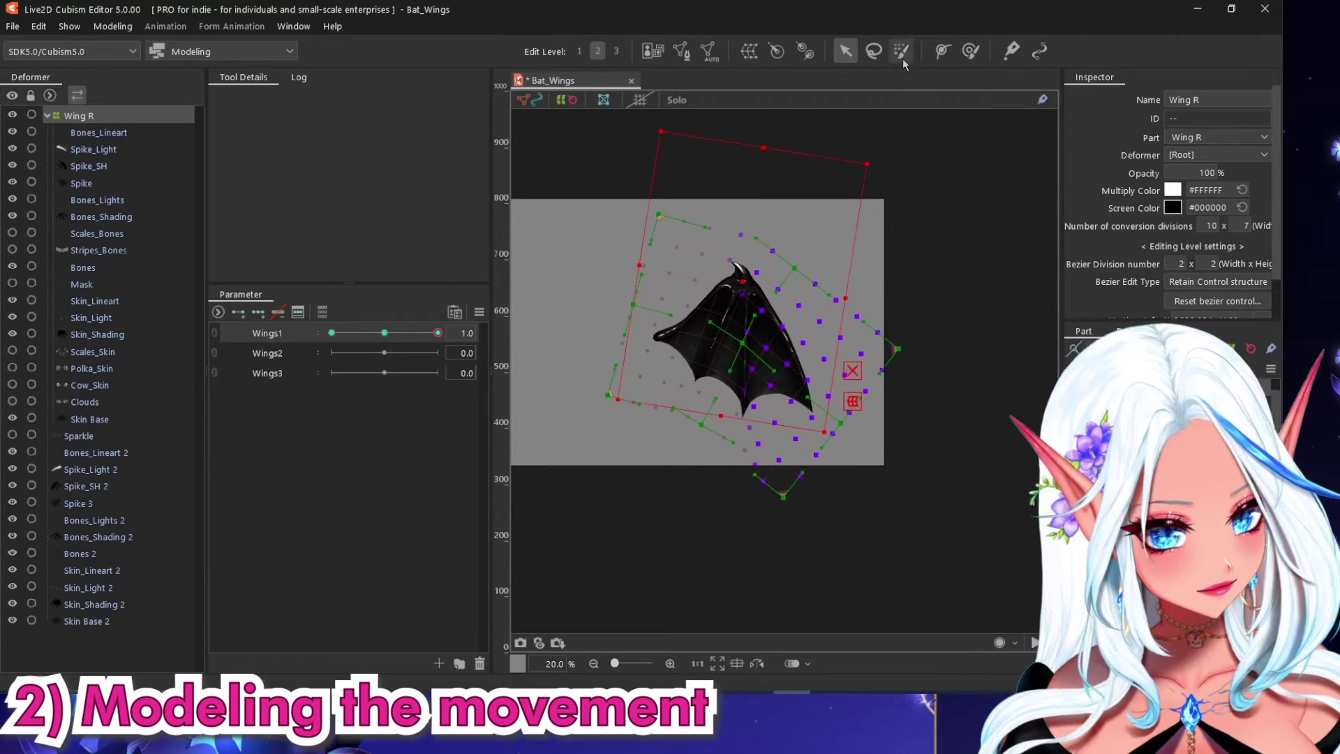
Narrow the brush selection to the outermost finger bone and its membrane, then fold that part further inward around the claw joint.
click(901, 51)
drag(908, 216, 922, 405)
click(845, 51)
drag(817, 363, 744, 279)
drag(842, 439, 810, 455)
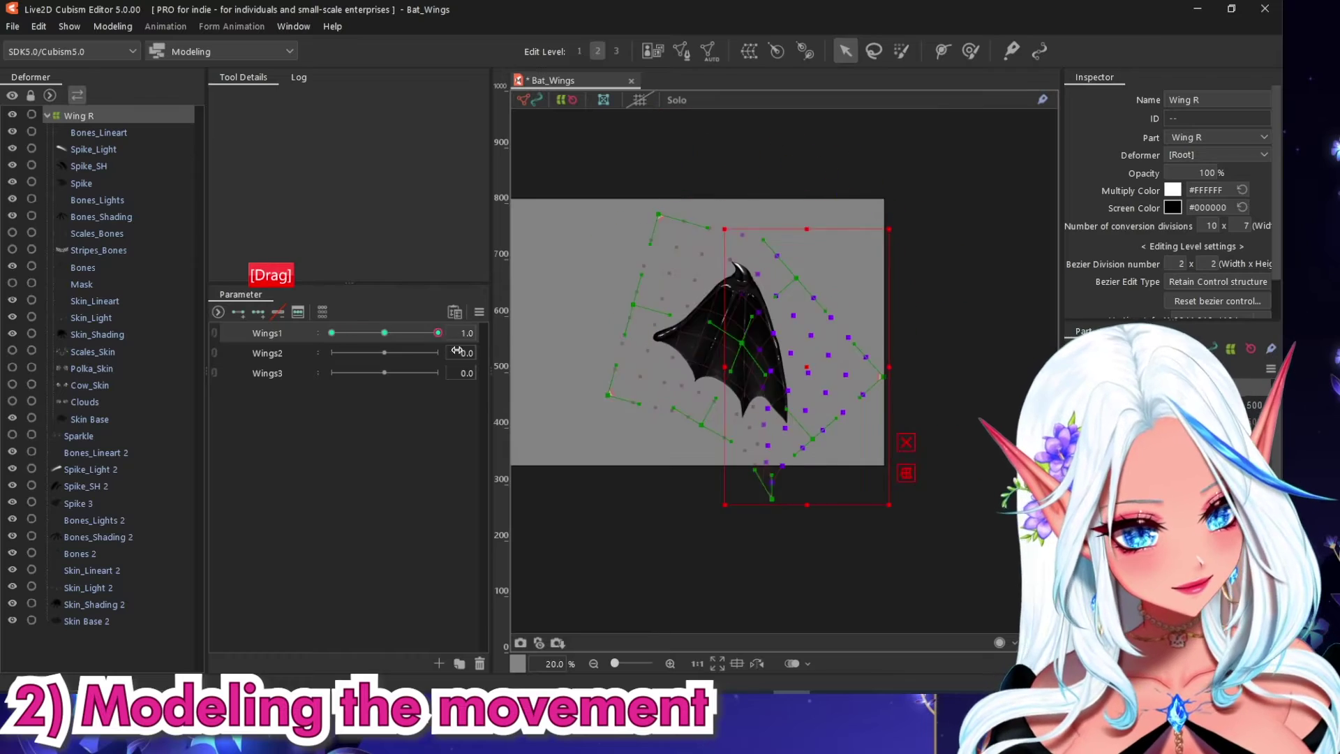
Nudge individual warp points at the outer membrane and outermost finger bone to smooth the folded wing at Wings1 1.0, then deselect Wing R.
scroll(930, 277, up, 2)
drag(437, 333, 466, 343)
scroll(730, 491, up, 6)
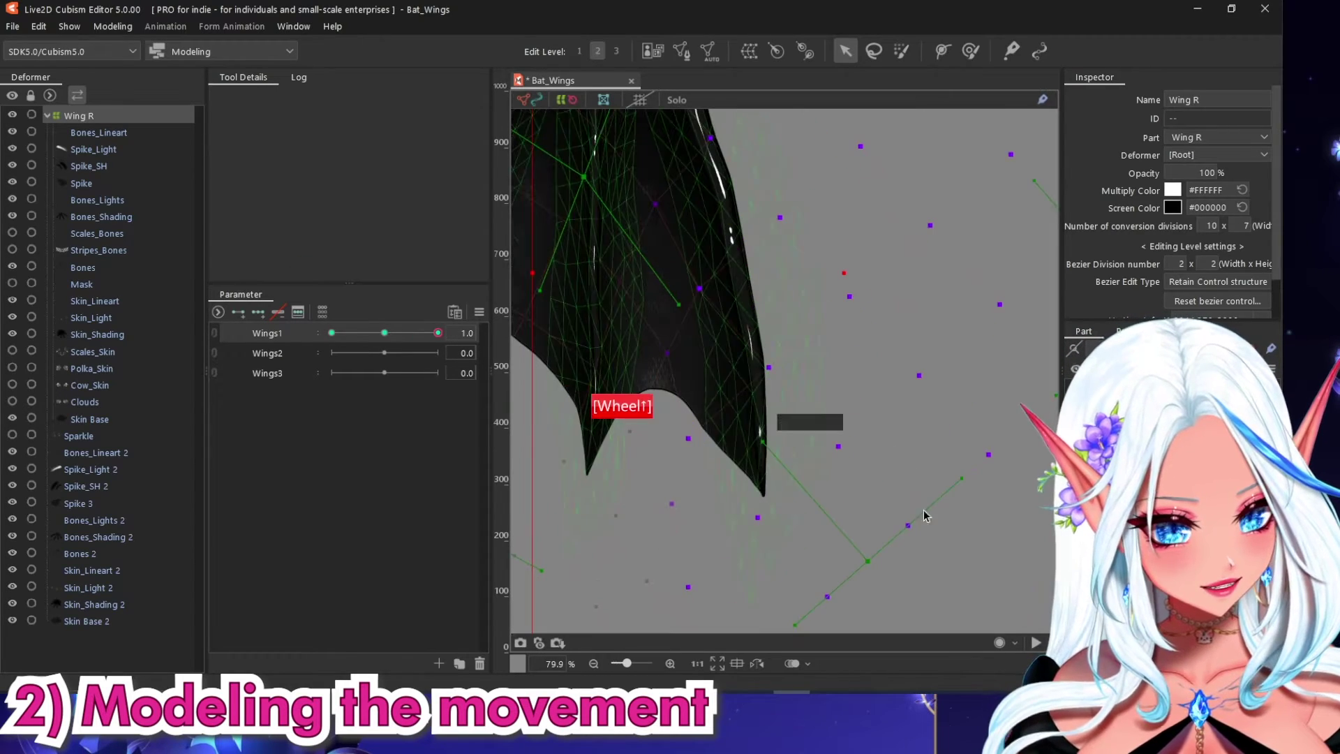
click(114, 126)
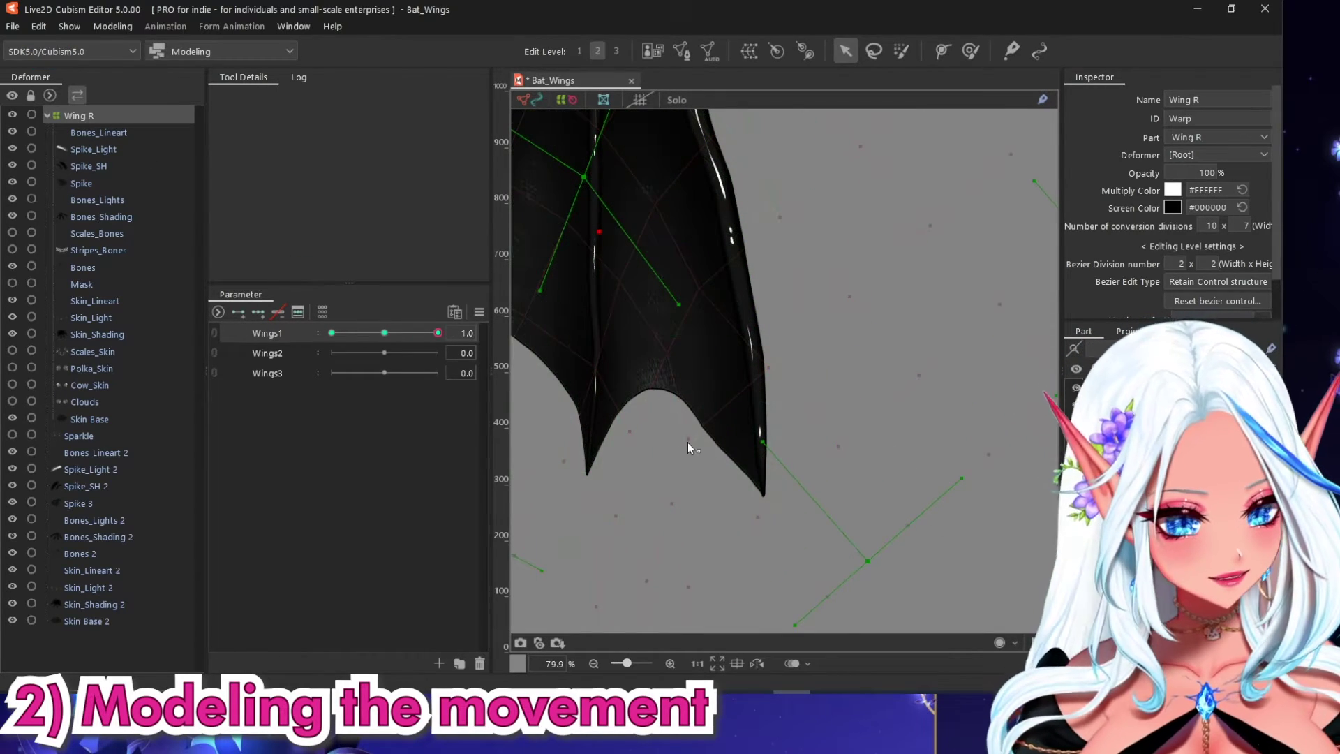
drag(688, 439, 706, 425)
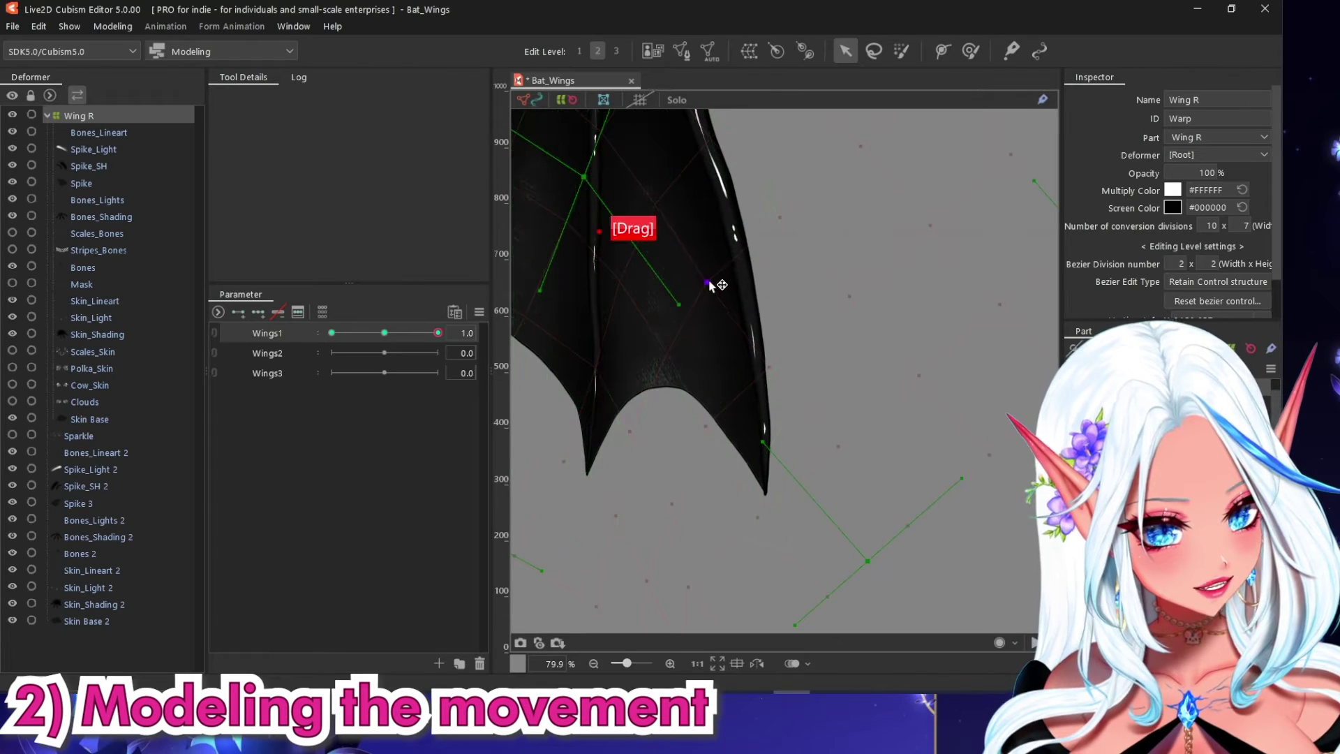
scroll(731, 410, down, 2)
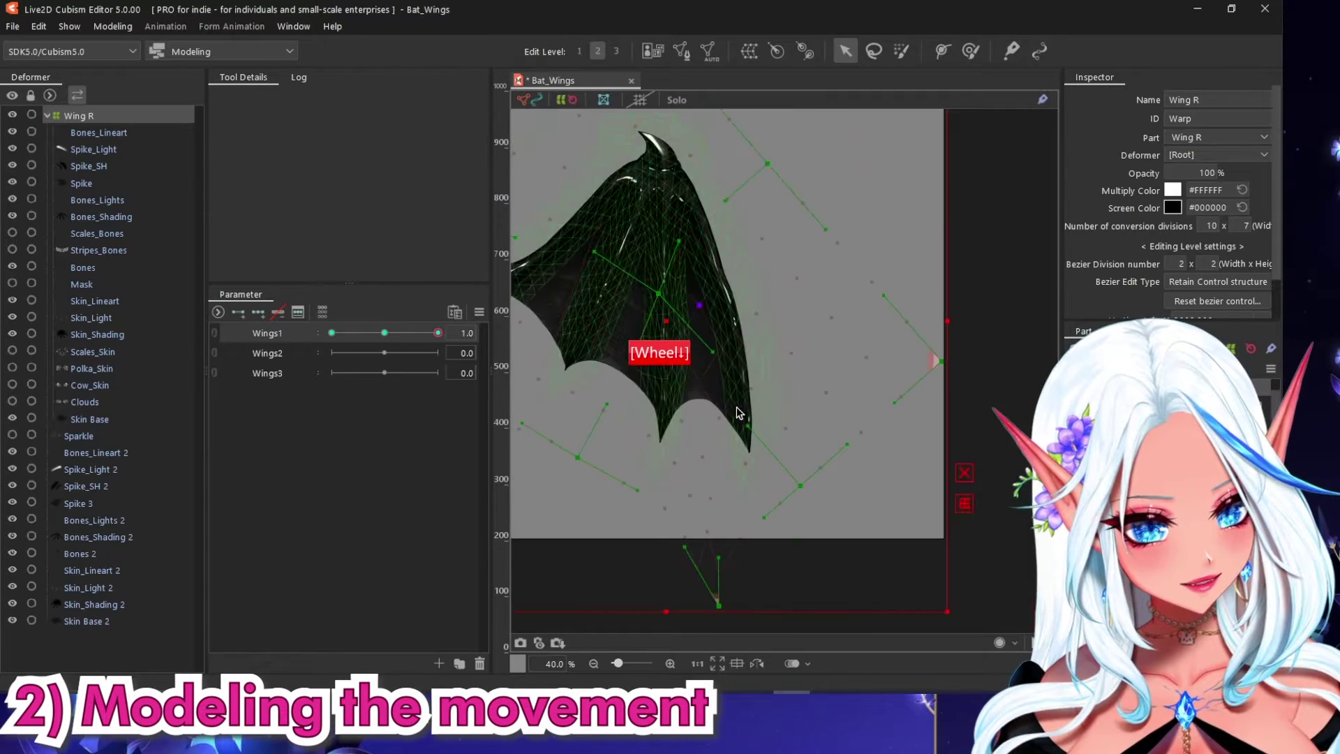
scroll(690, 226, up, 1)
scroll(731, 286, up, 2)
drag(734, 300, 744, 299)
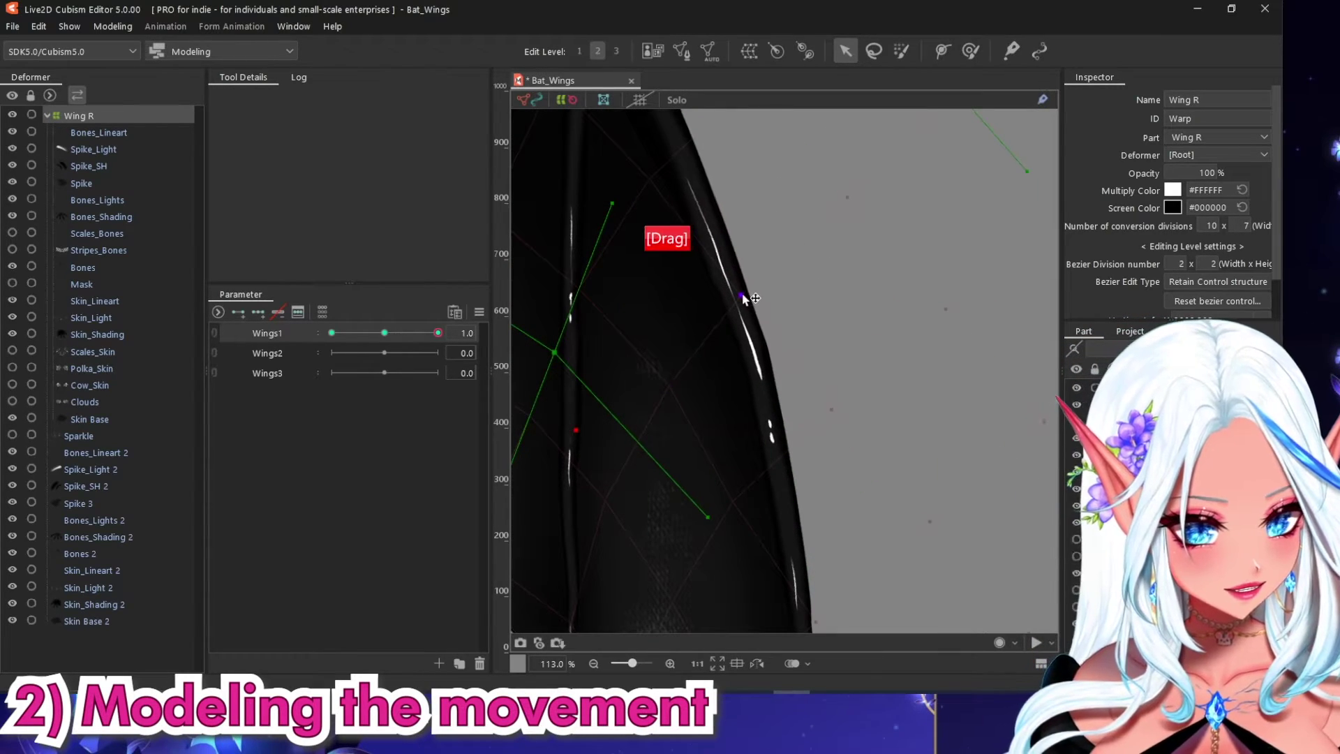
scroll(728, 359, down, 4)
click(964, 379)
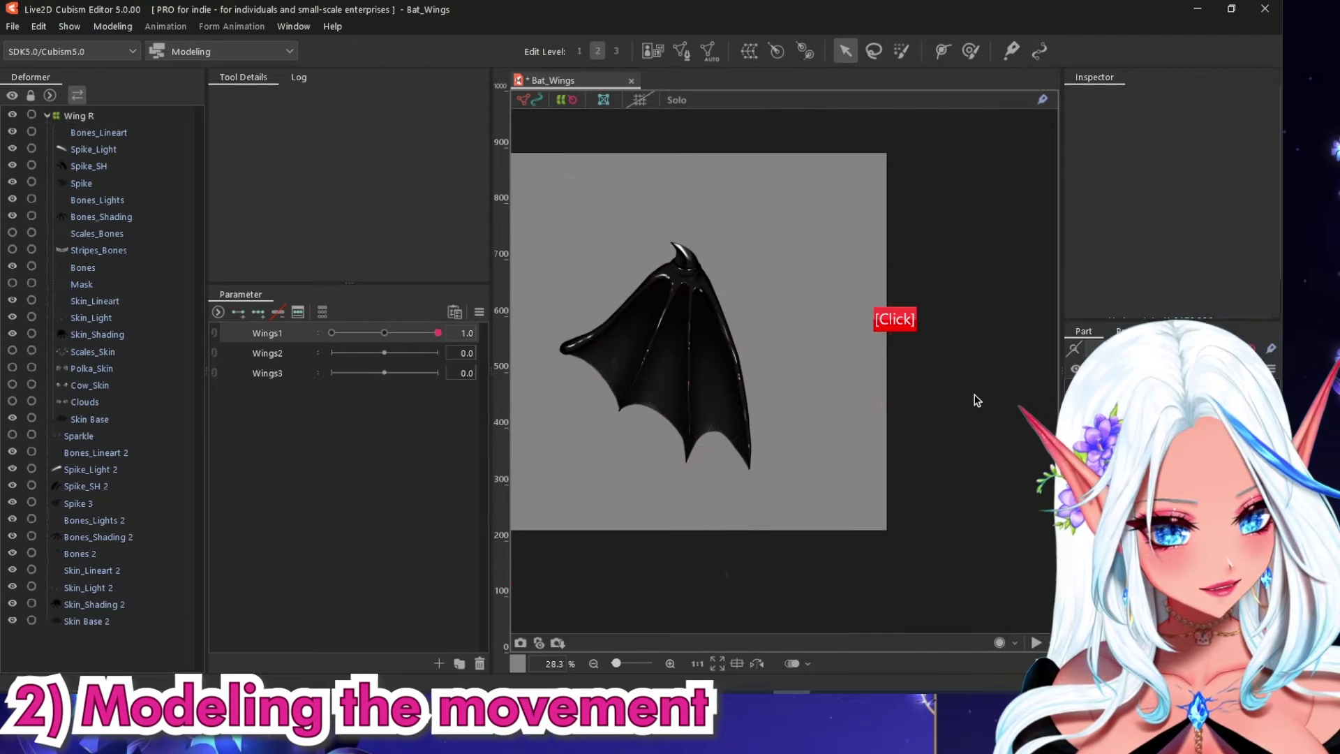
scroll(900, 421, up, 2)
scroll(706, 411, up, 6)
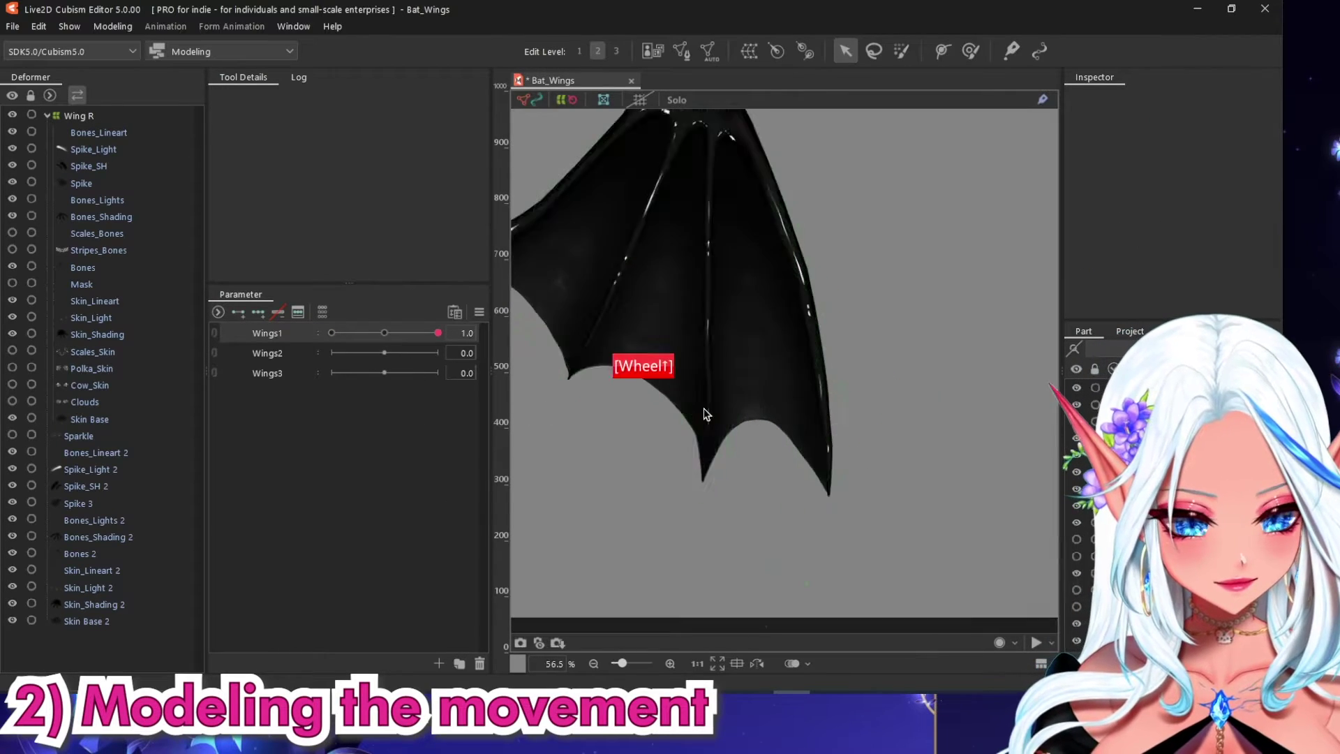
Select the Wing R deformer and add three keyforms to its Wings2 parameter.
click(78, 116)
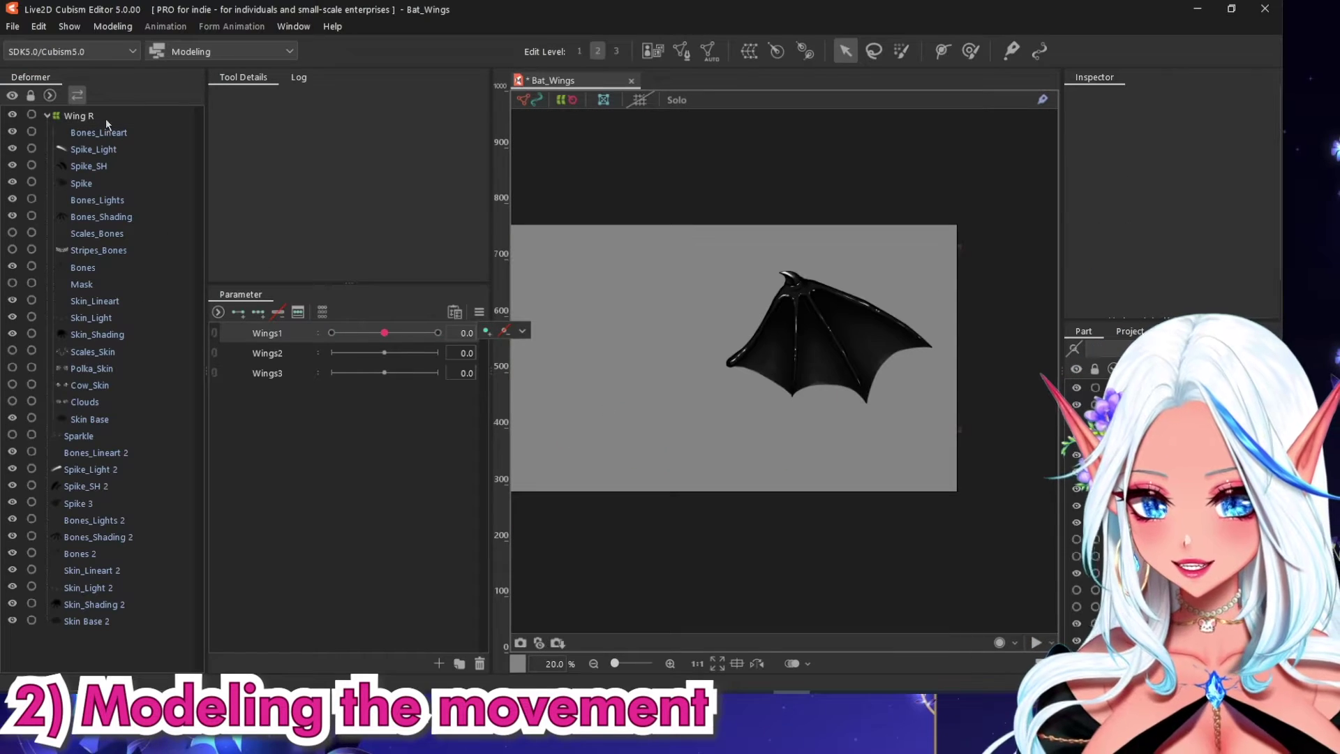
click(106, 117)
click(297, 353)
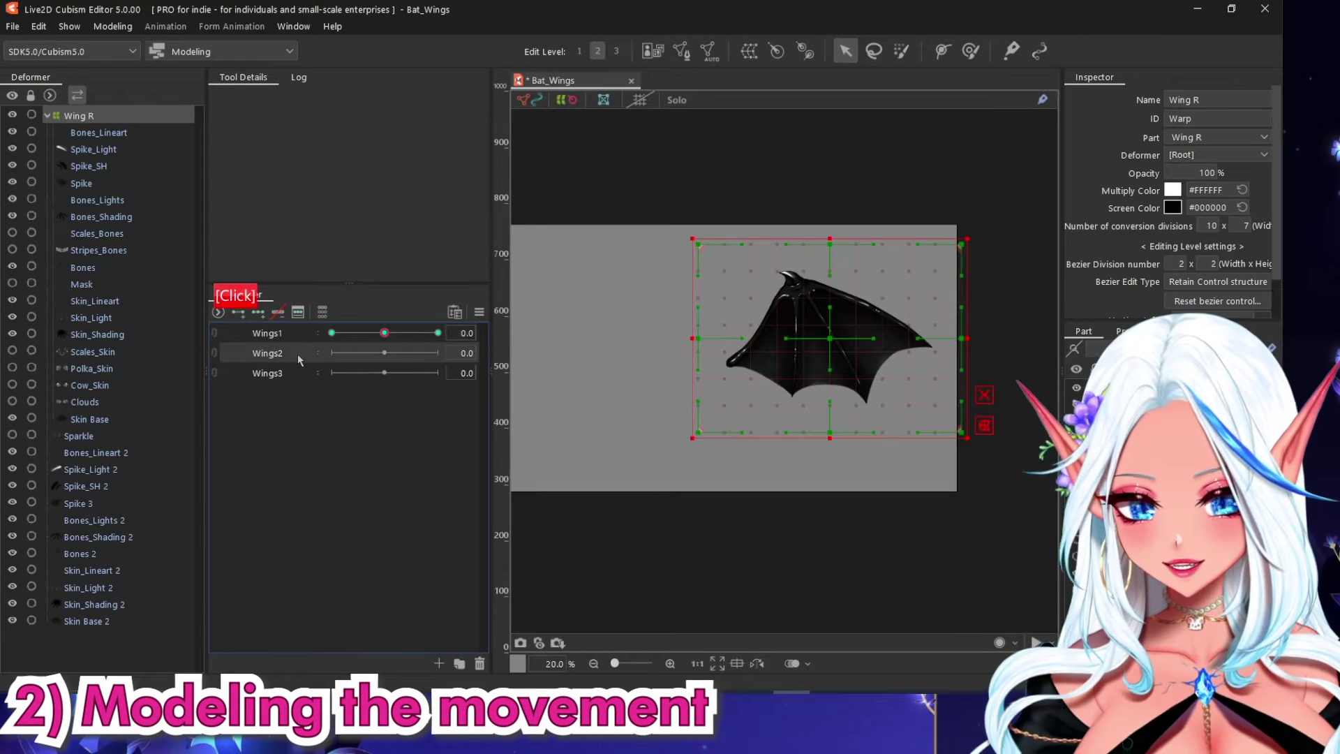
click(258, 312)
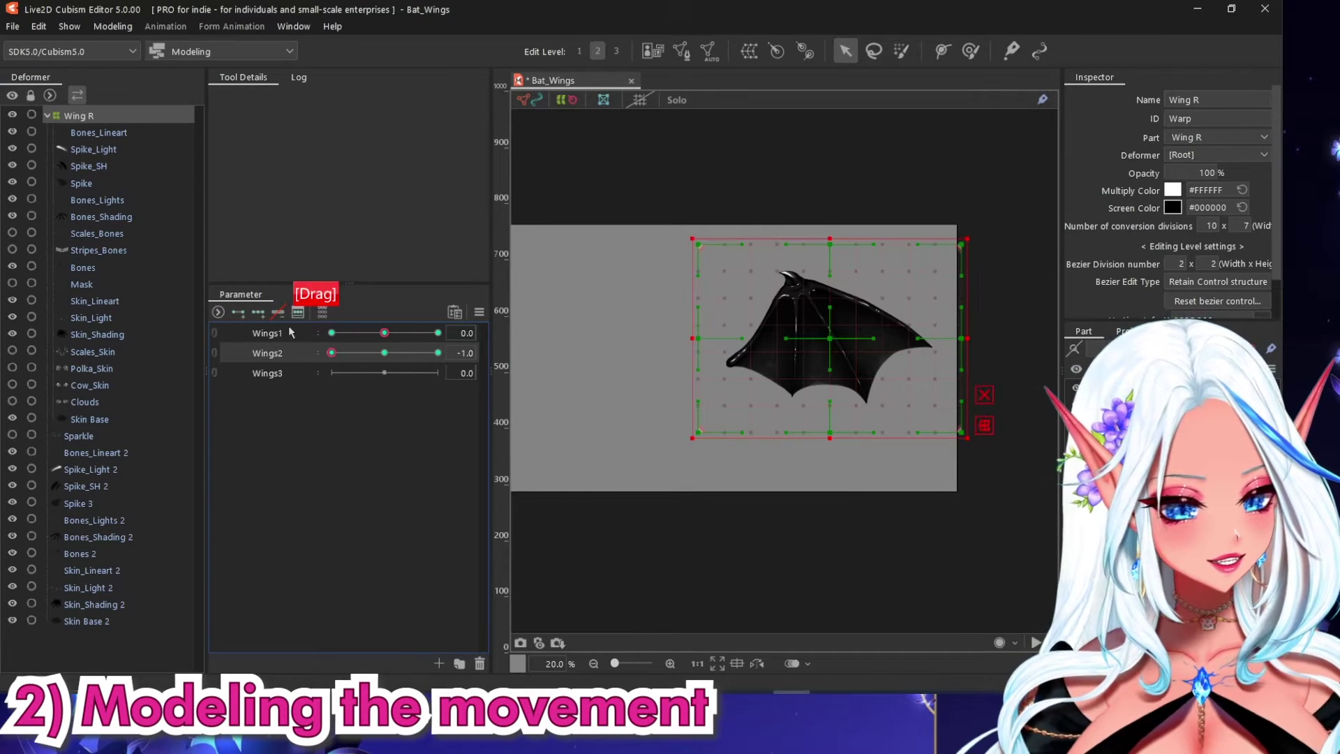
At Wings1 -1.0, place the rotation pivot on the wing's root and rotate the whole Wing R deformer upward around it.
scroll(912, 349, up, 2)
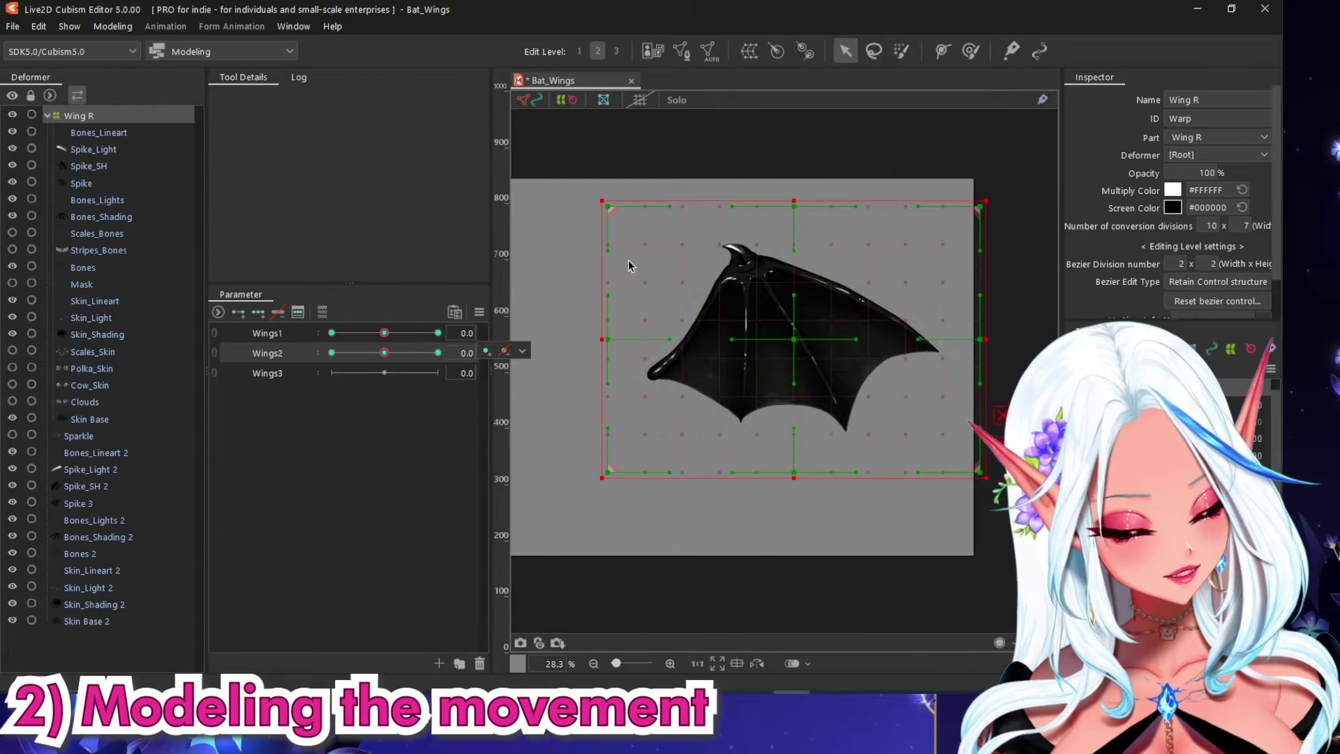
drag(370, 338, 275, 321)
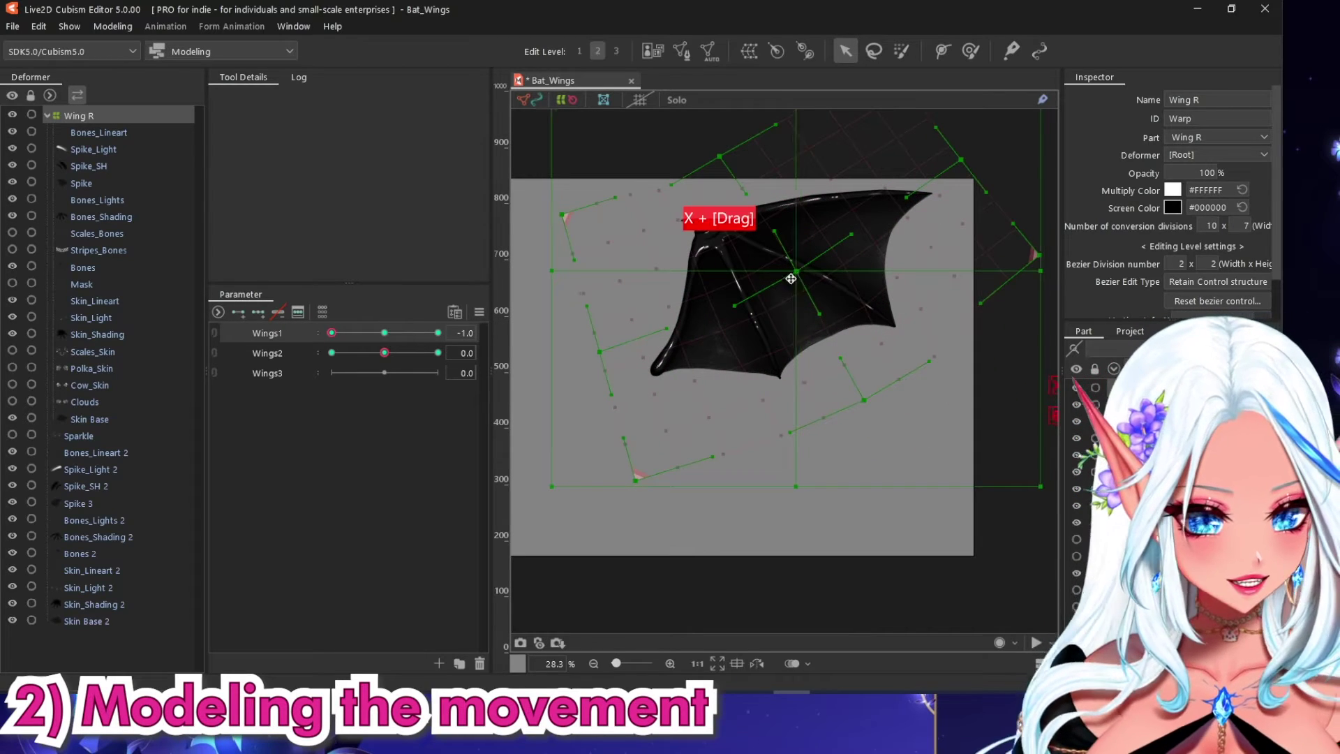
key(x)
drag(794, 276, 654, 372)
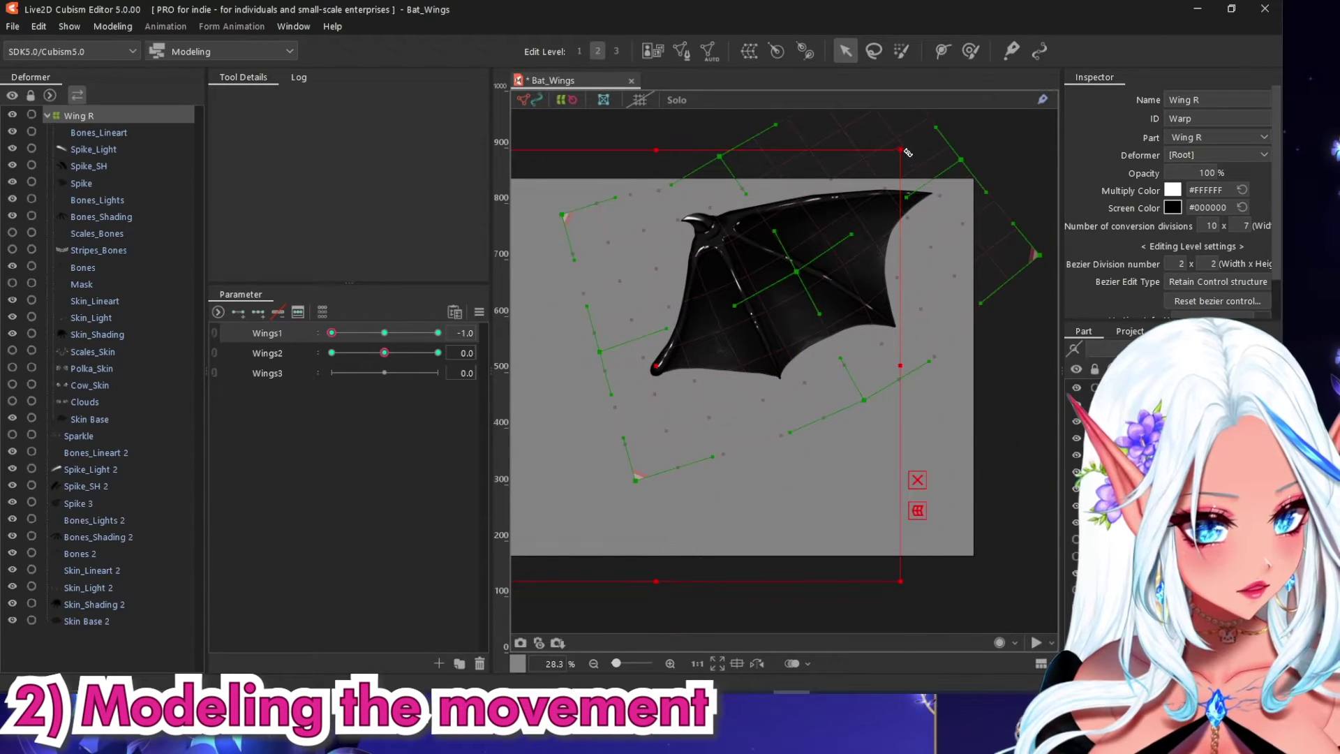
drag(906, 152, 880, 128)
At Wings1 1.0, rotate the whole Wing R deformer downward around the wing's root and preview the Wings1 motion.
drag(331, 329, 473, 351)
drag(780, 400, 653, 374)
drag(857, 168, 866, 224)
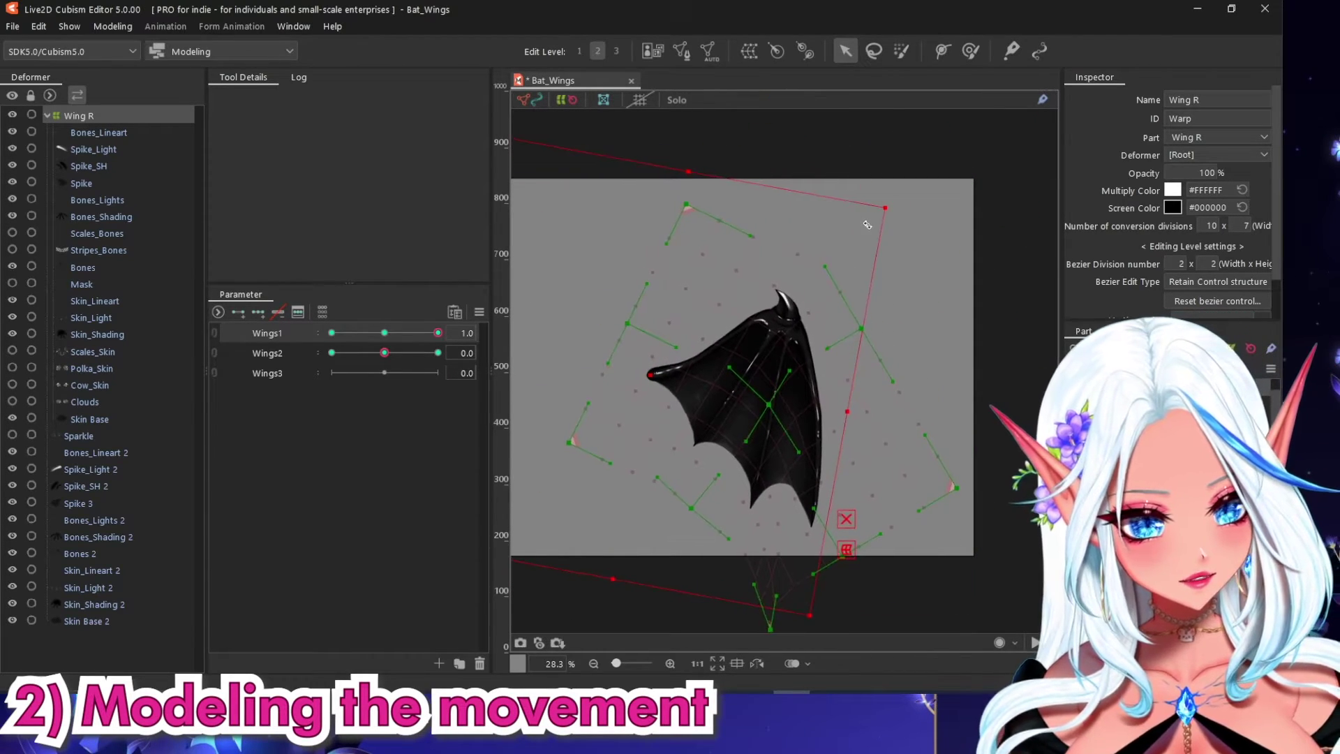
drag(392, 337, 453, 342)
At Wings2 -1.0, bend the wing by lowering Wing R's upper, center, lower and outer-edge Bezier control points.
click(377, 352)
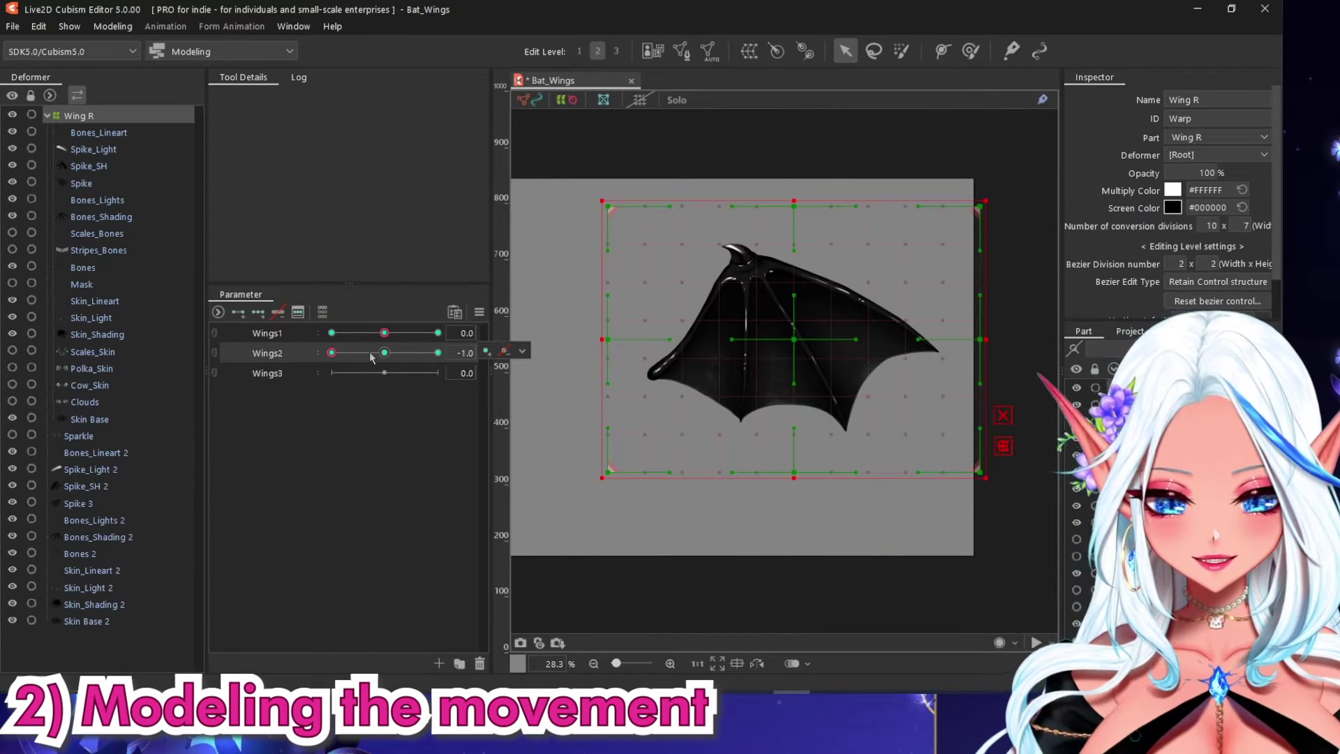
click(504, 352)
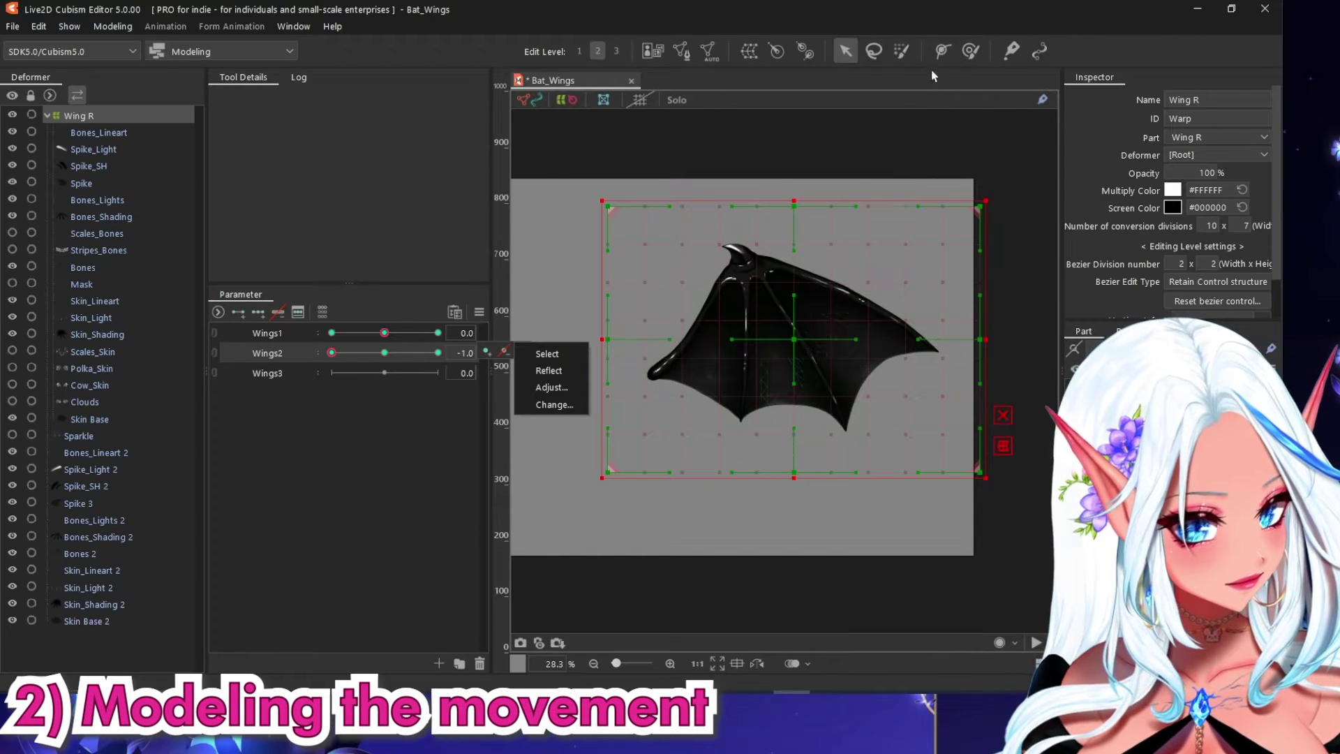
click(800, 211)
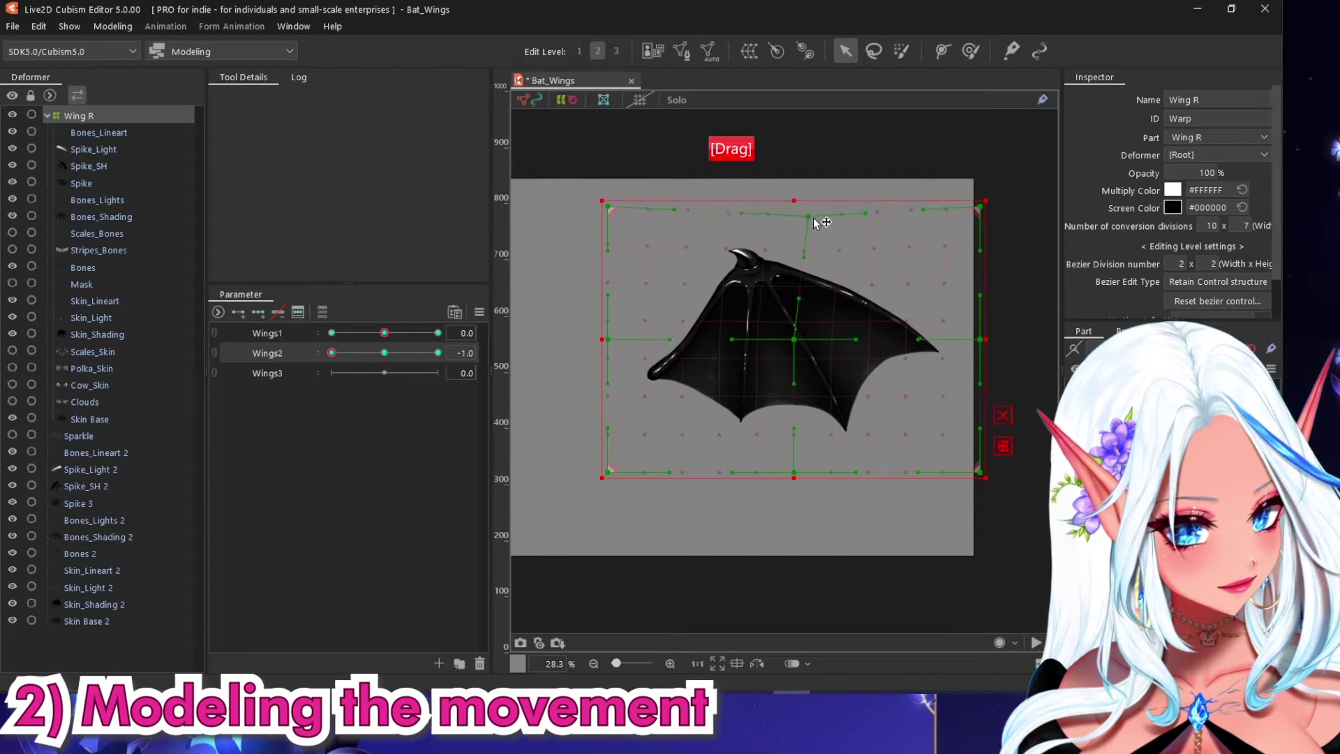
drag(823, 229, 817, 226)
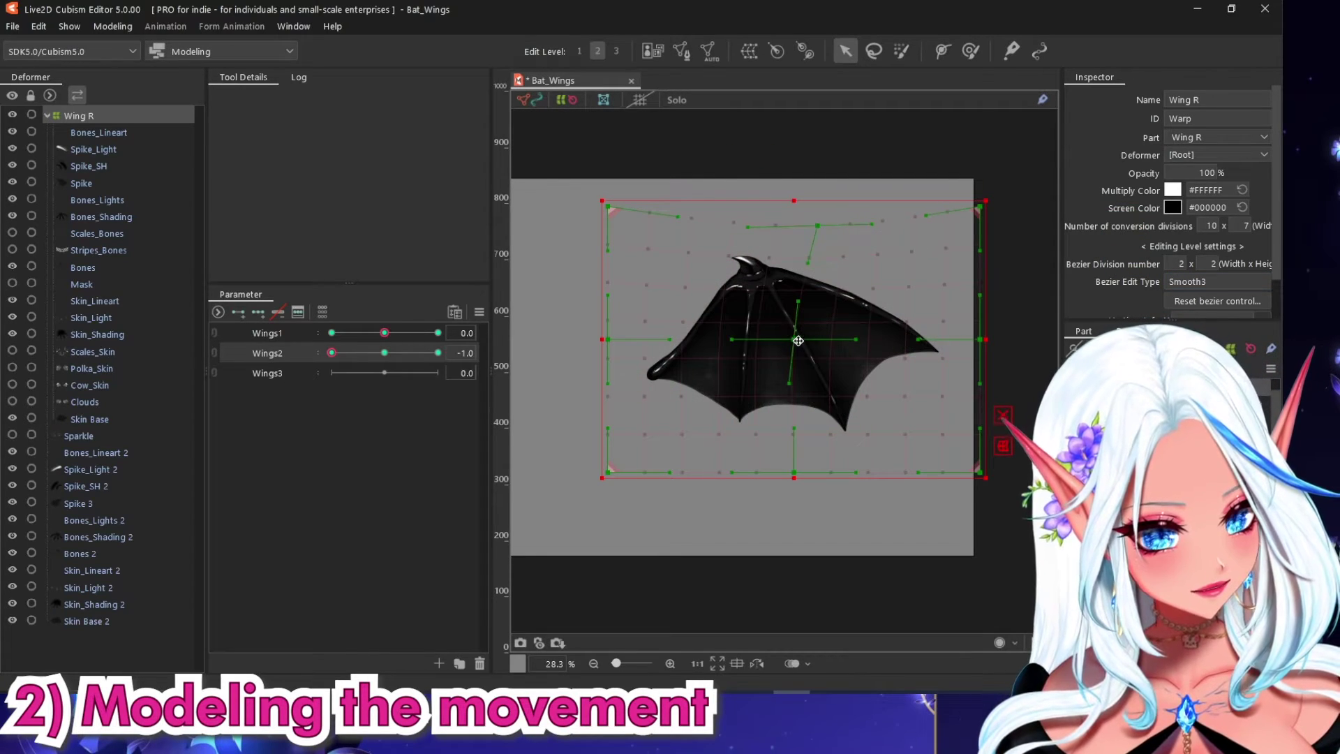
click(1002, 417)
drag(794, 340, 801, 358)
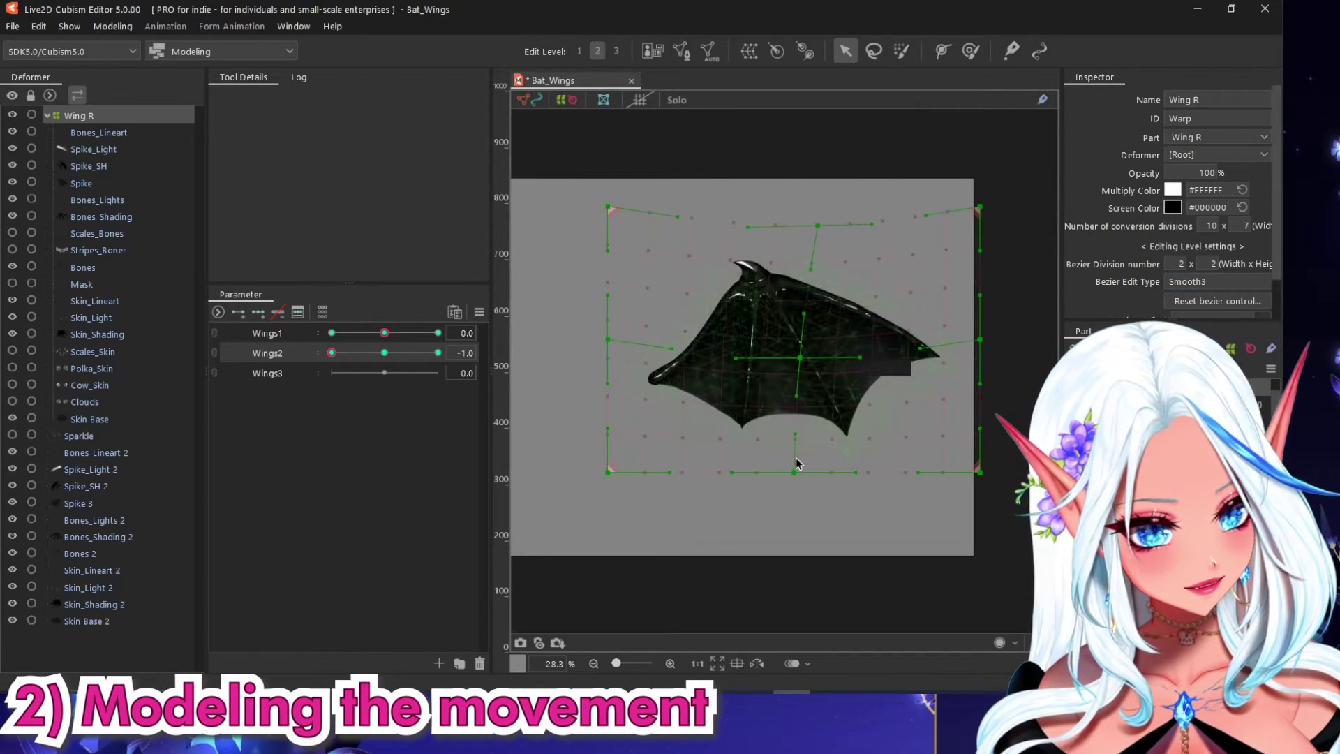
drag(795, 475, 795, 502)
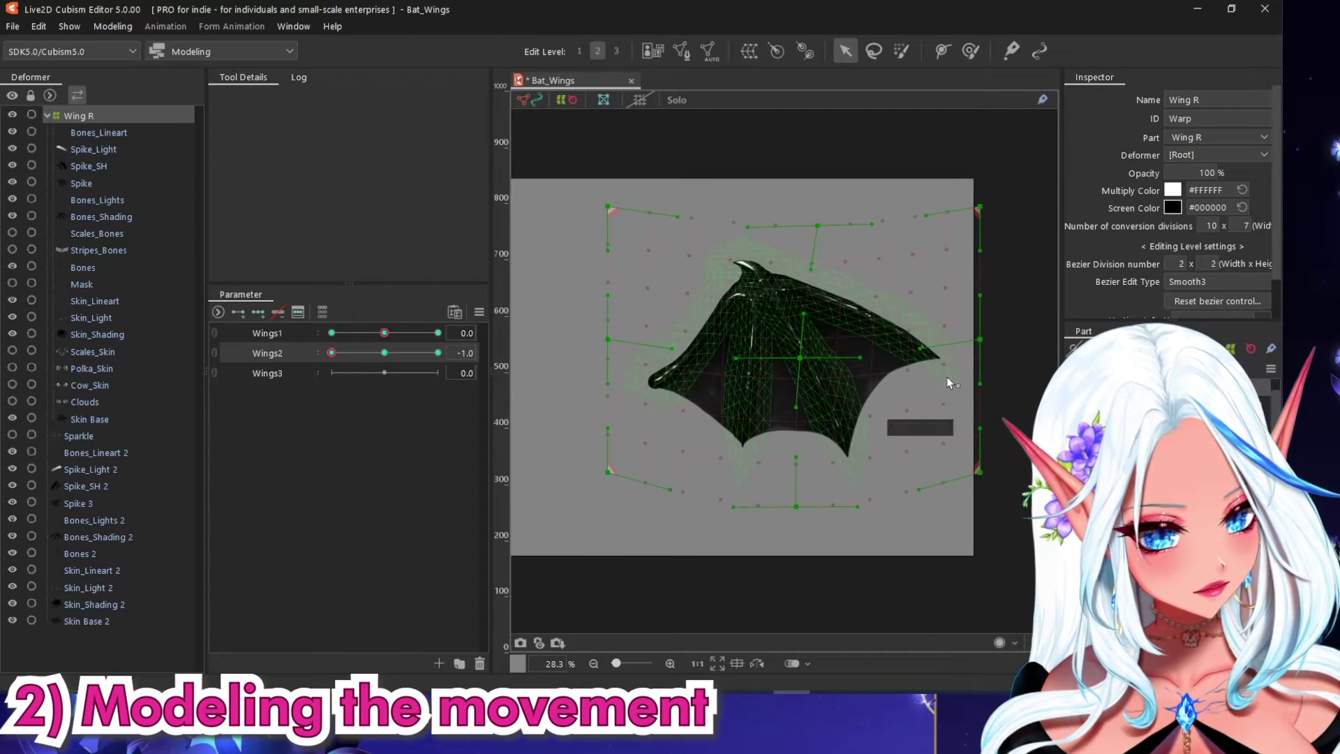
drag(979, 339, 984, 378)
click(384, 353)
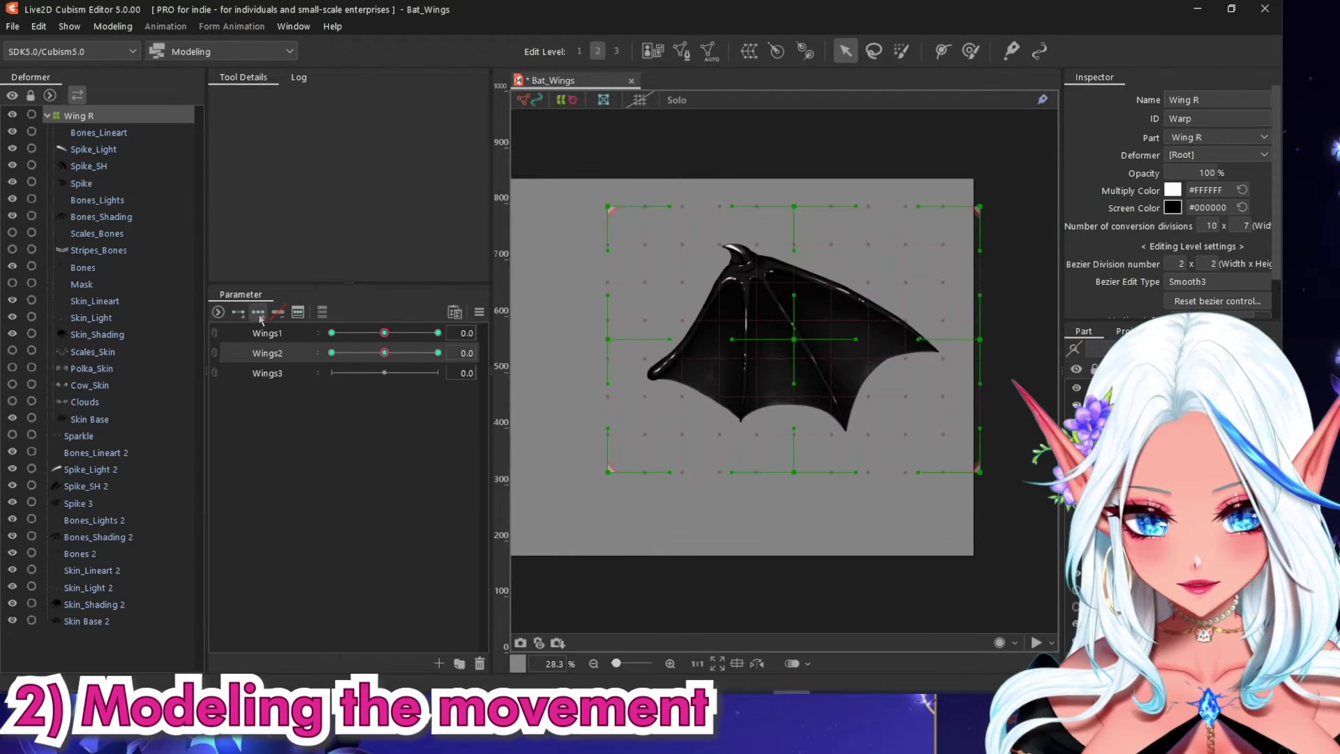
click(112, 25)
mouse_move(157, 181)
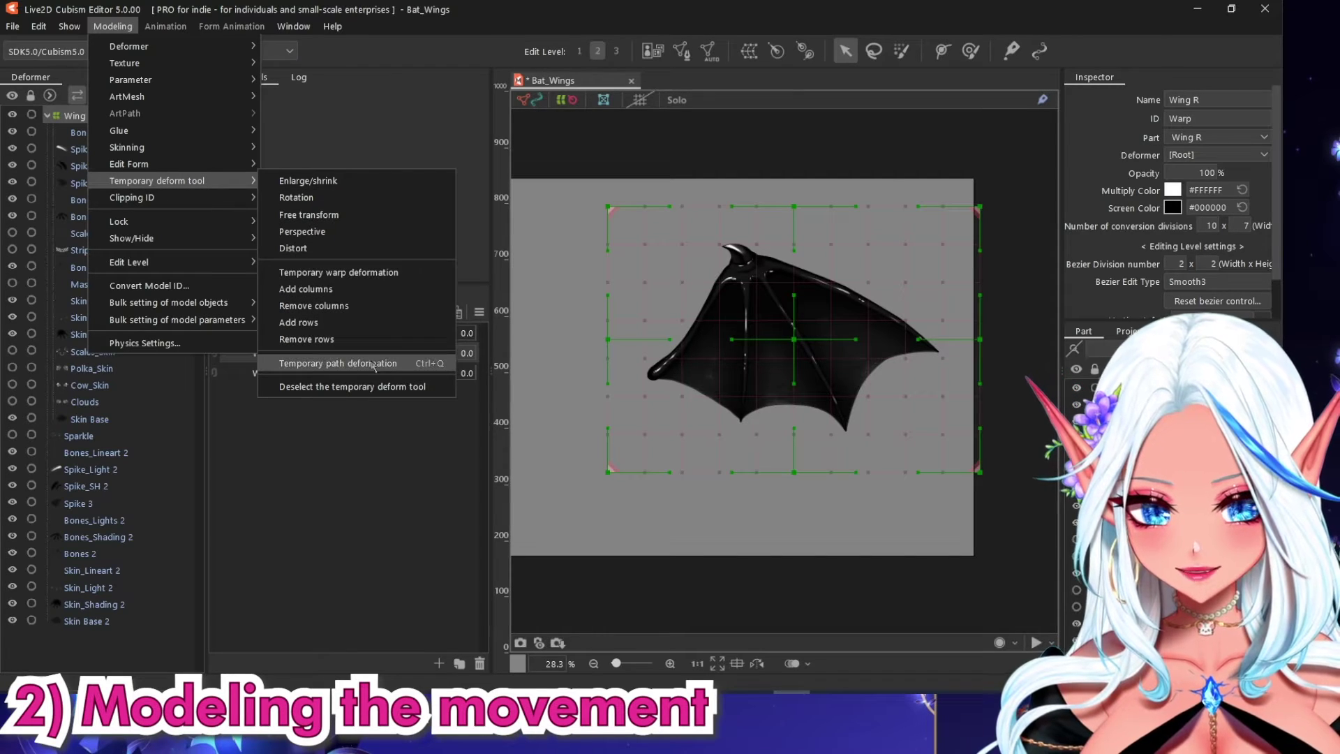
click(340, 364)
scroll(606, 368, down, 2)
click(716, 122)
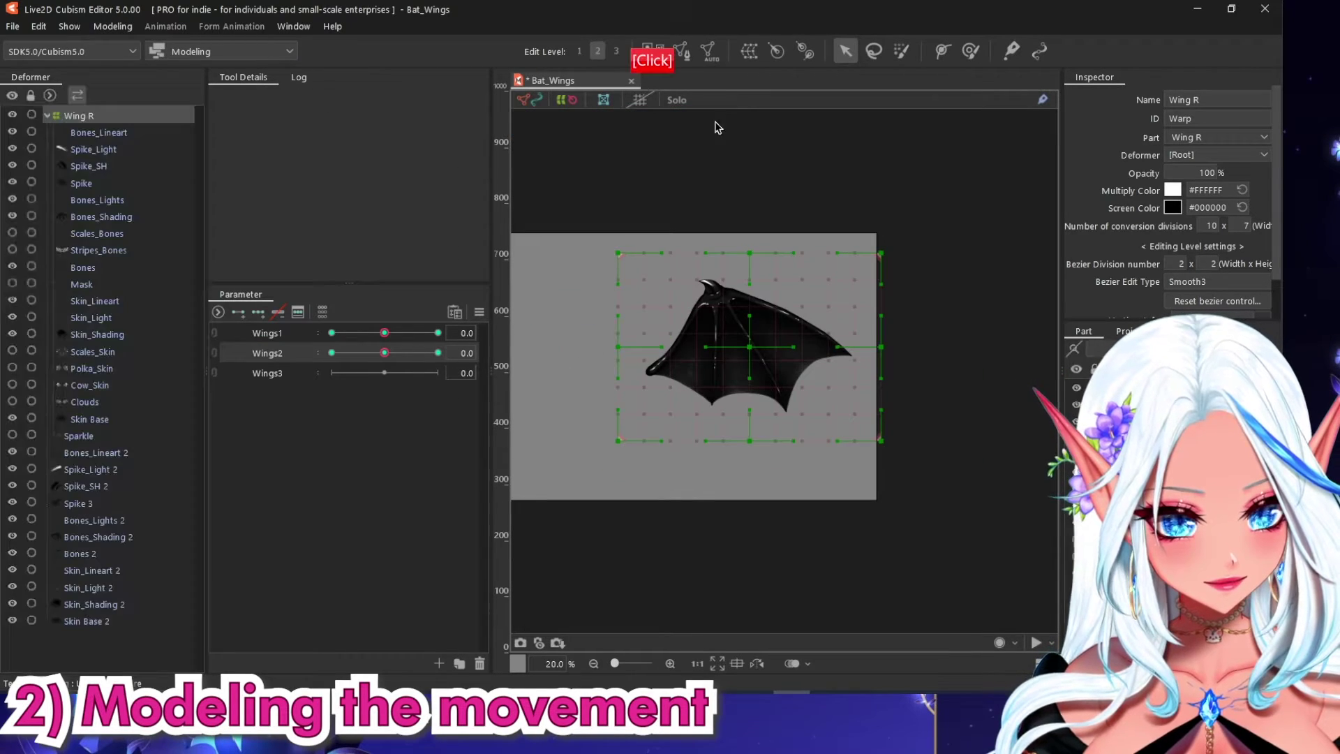
At Wings2 1.0, bend Wing R downward with a four-point temporary deformation path across the wing, lowering its middle and outer points, and apply it.
click(113, 26)
mouse_move(157, 181)
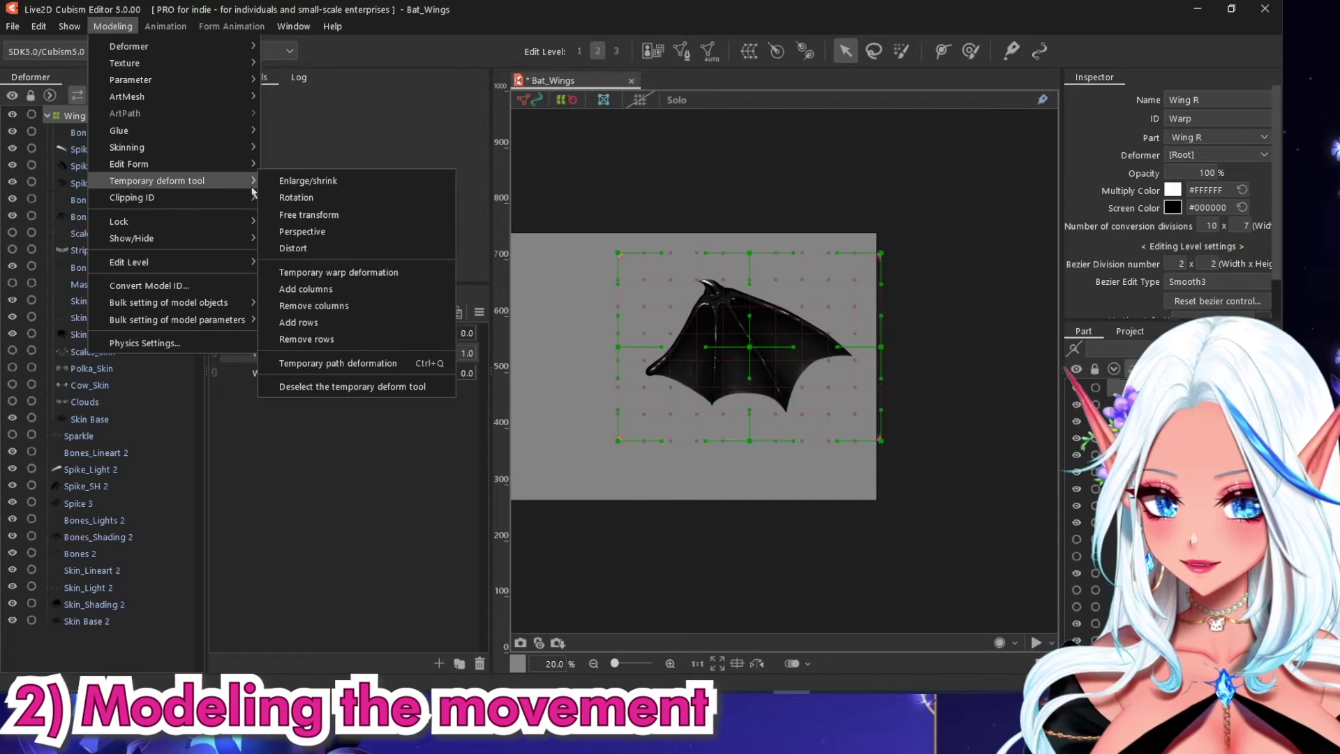
click(342, 363)
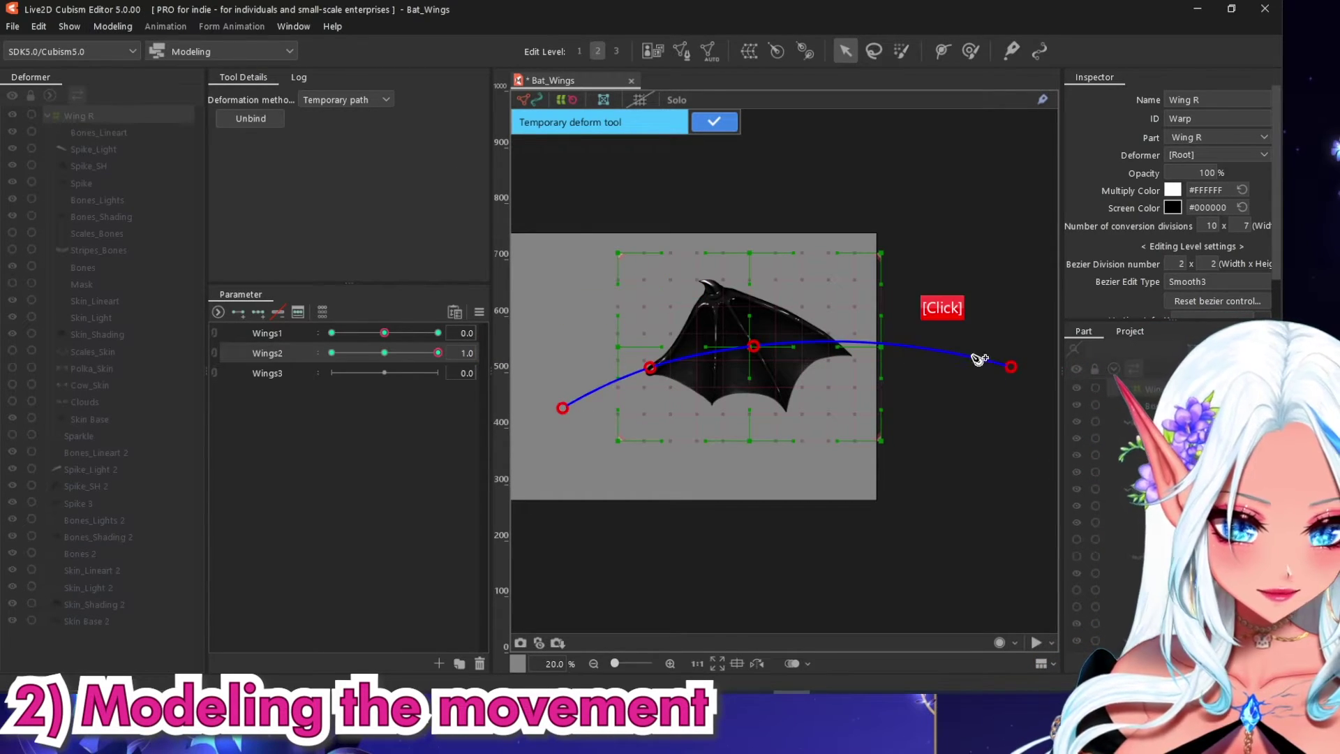
drag(749, 359, 759, 361)
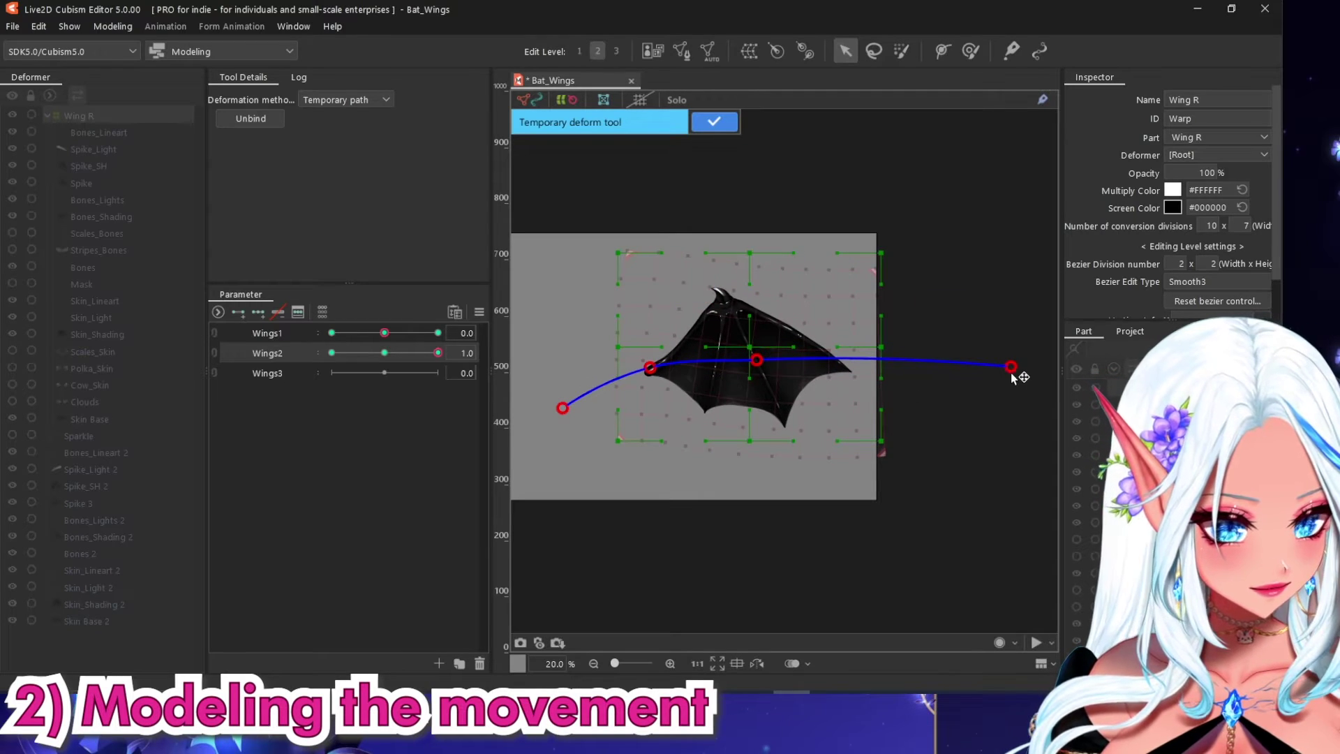
drag(1010, 372, 1002, 476)
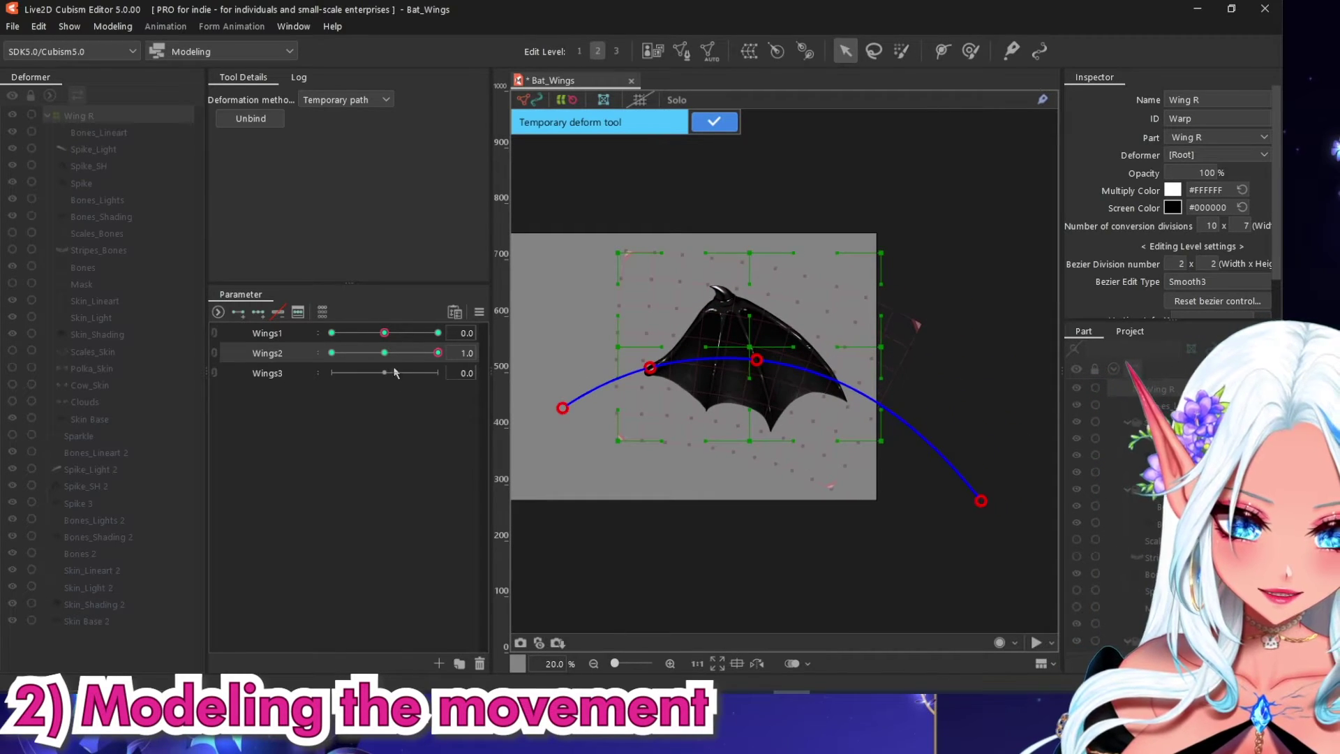
drag(433, 353, 623, 398)
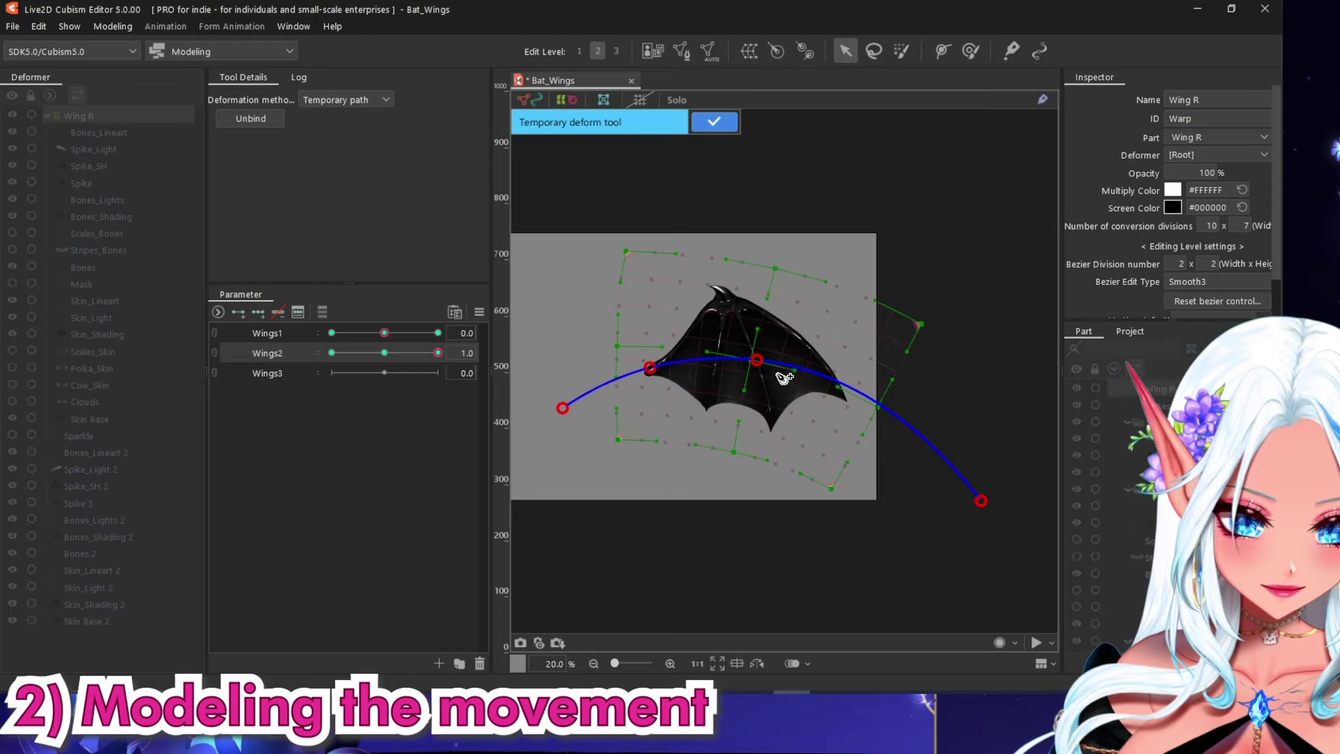
drag(756, 360, 748, 369)
drag(980, 501, 960, 529)
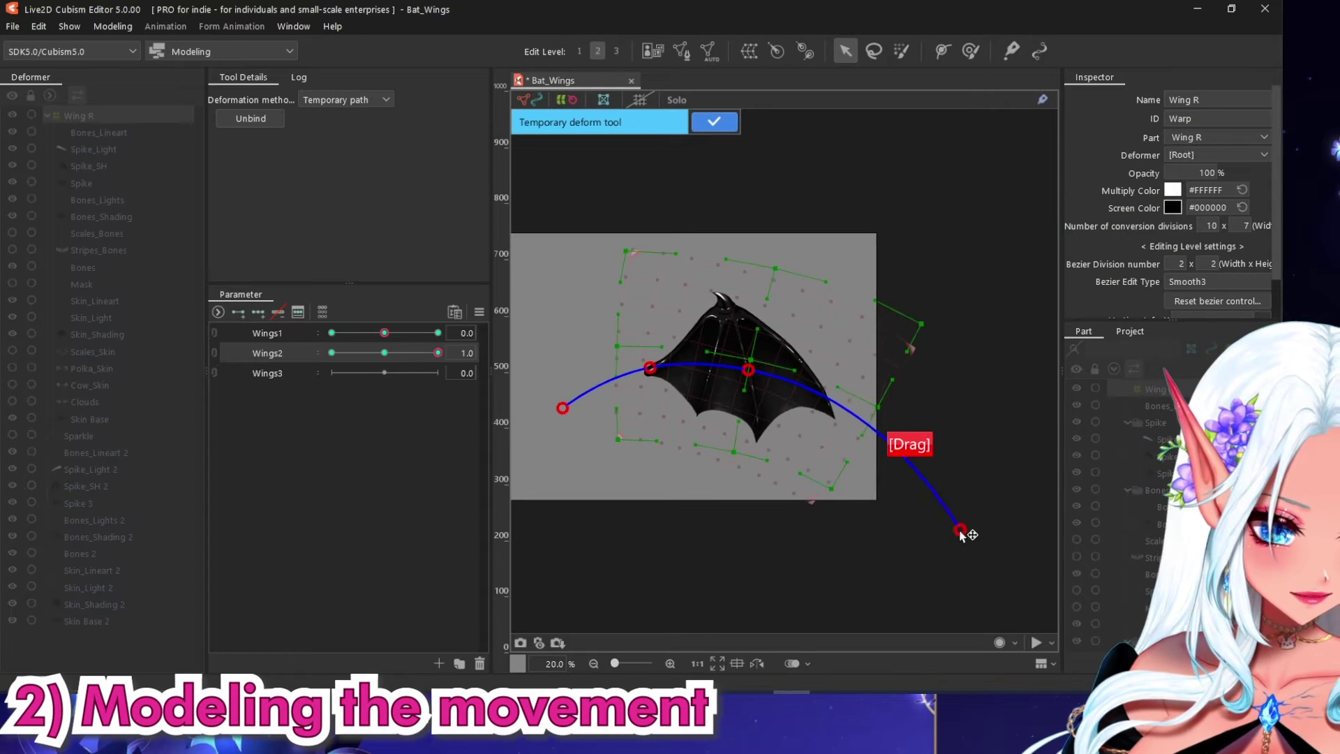
drag(395, 380, 146, 323)
click(713, 122)
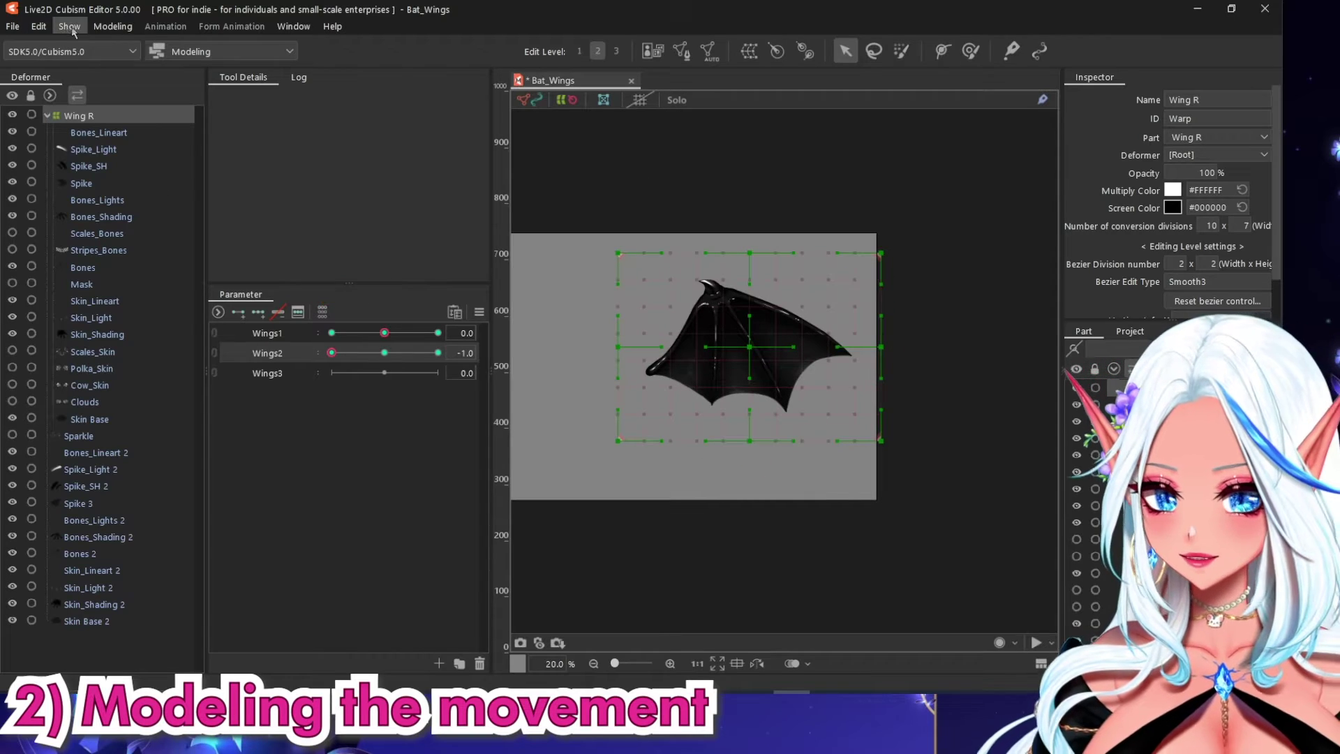
At Wings2 -1.0, bend Wing R upward with a temporary deformation path by raising its middle and outer end points, and apply it.
click(112, 26)
mouse_move(175, 170)
click(349, 364)
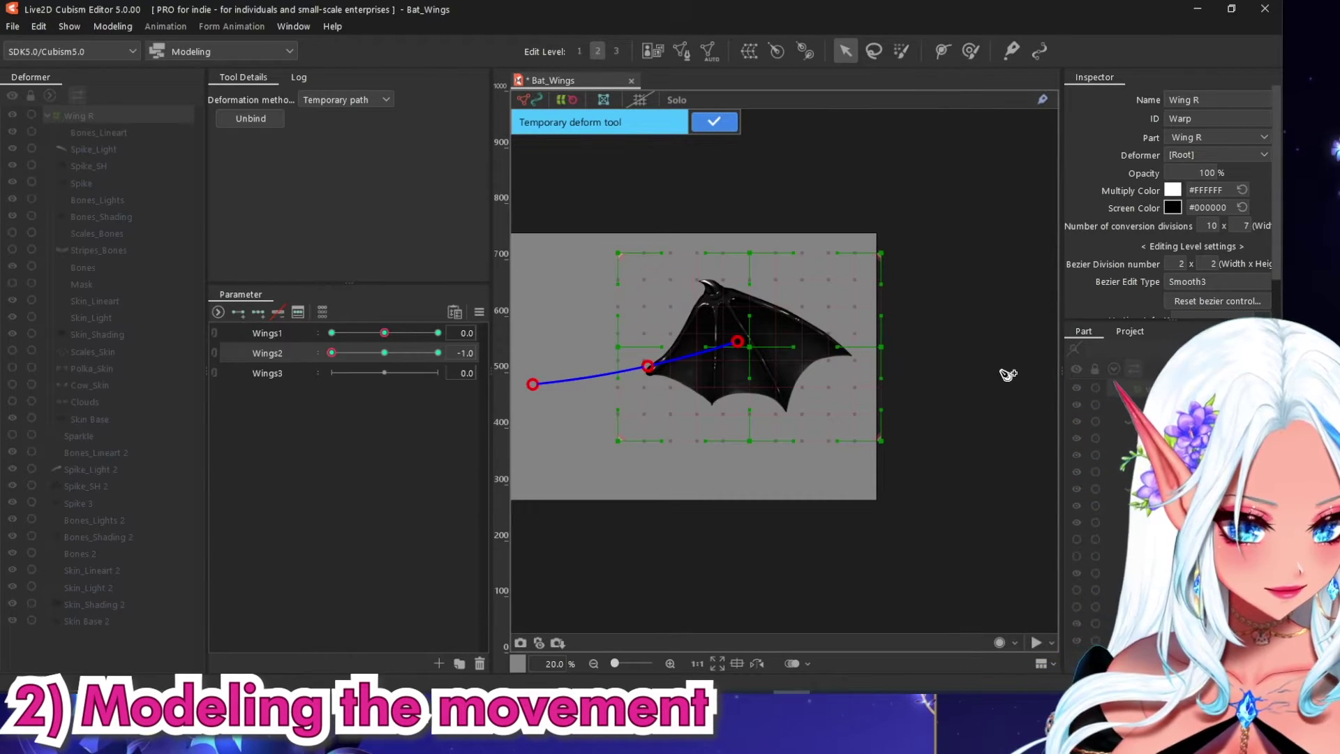
drag(1008, 383, 1005, 311)
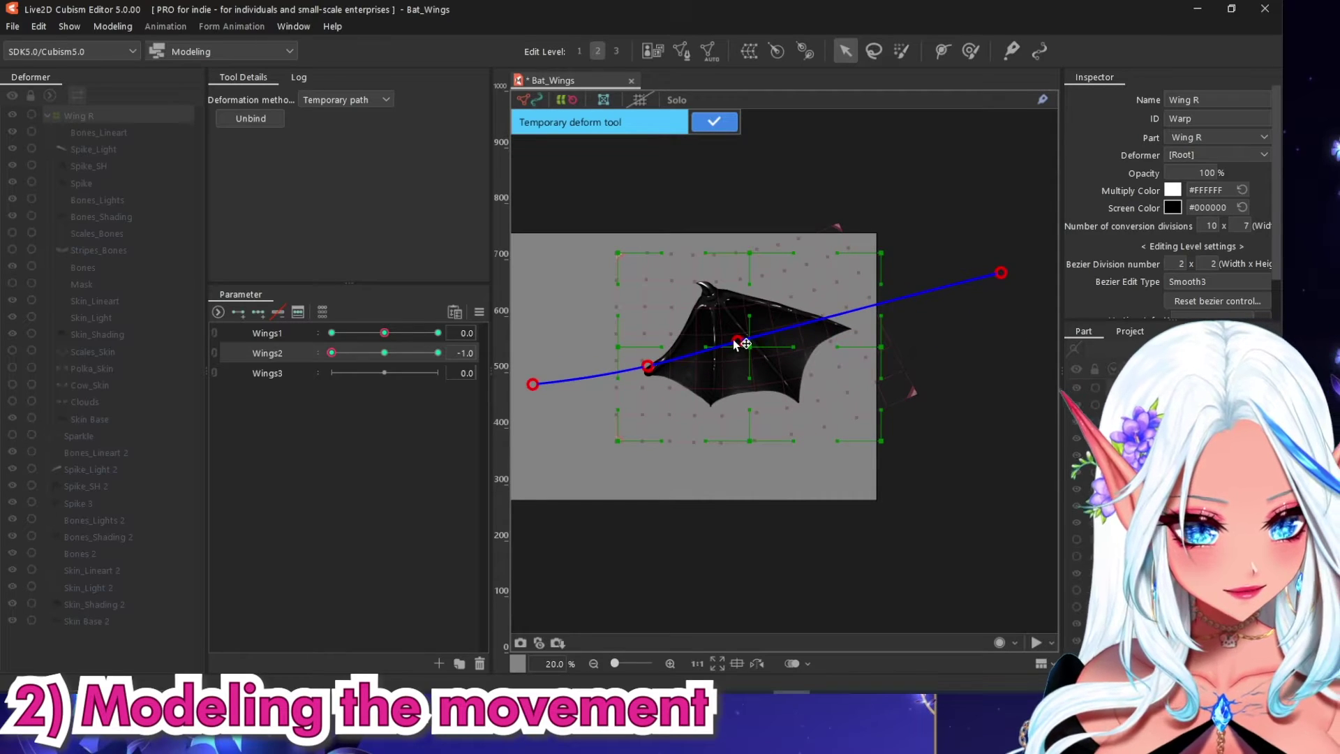
drag(738, 342, 732, 322)
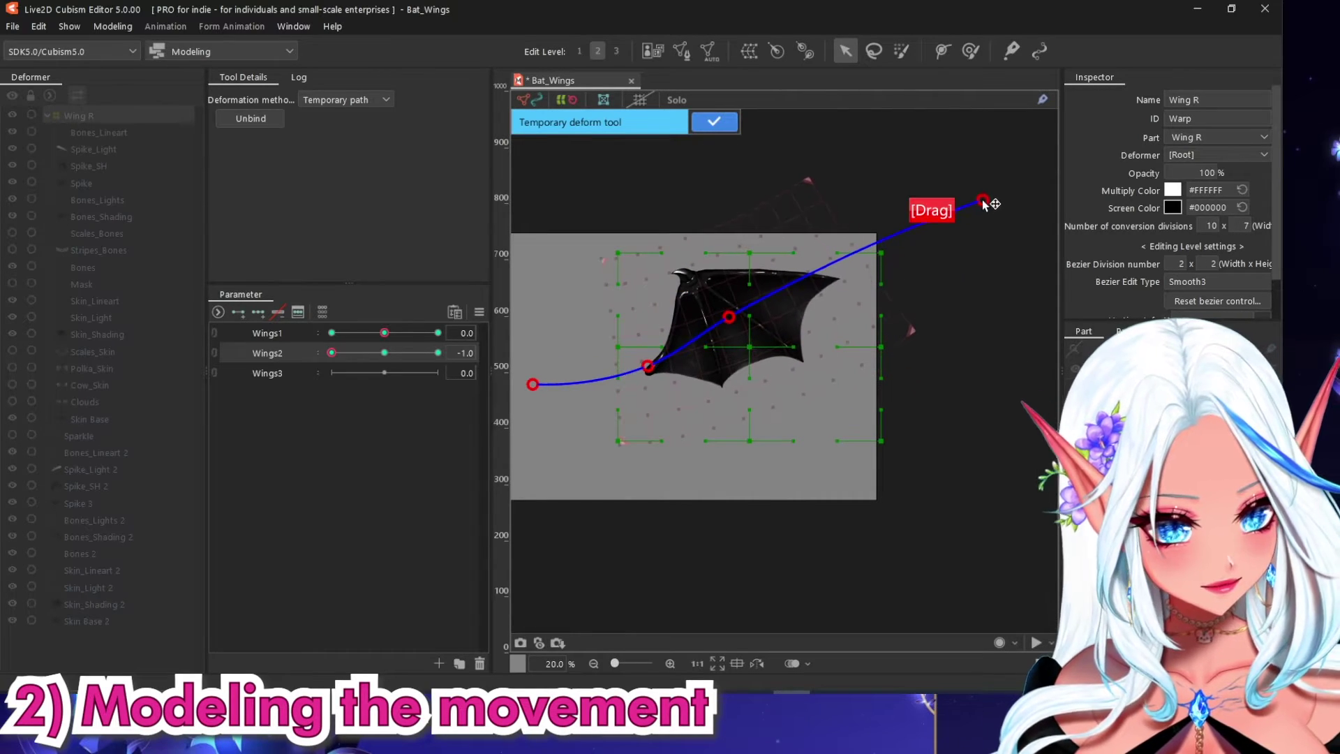
drag(344, 356, 502, 348)
click(714, 122)
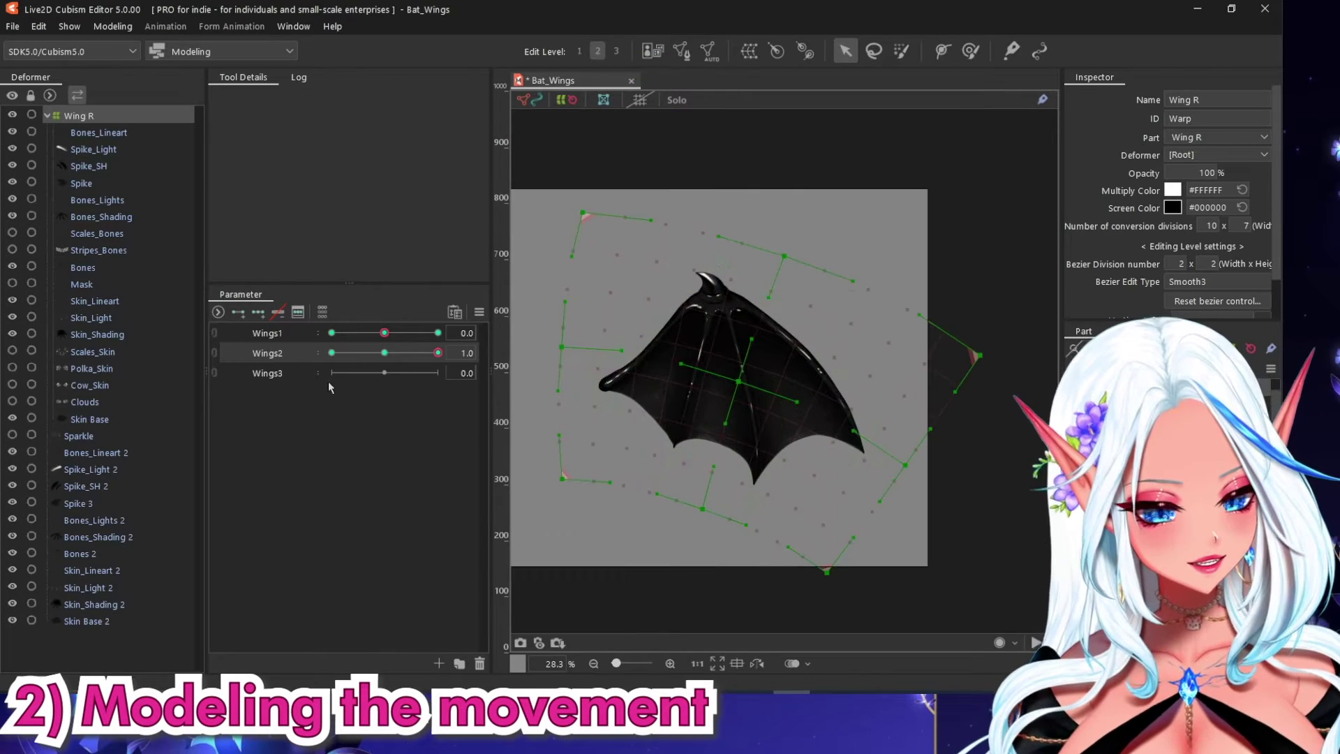
At Wings2 -1.0, brush-select the outer part of Wing R and rotate it slightly upward around the joint beneath the spike.
click(383, 352)
click(902, 51)
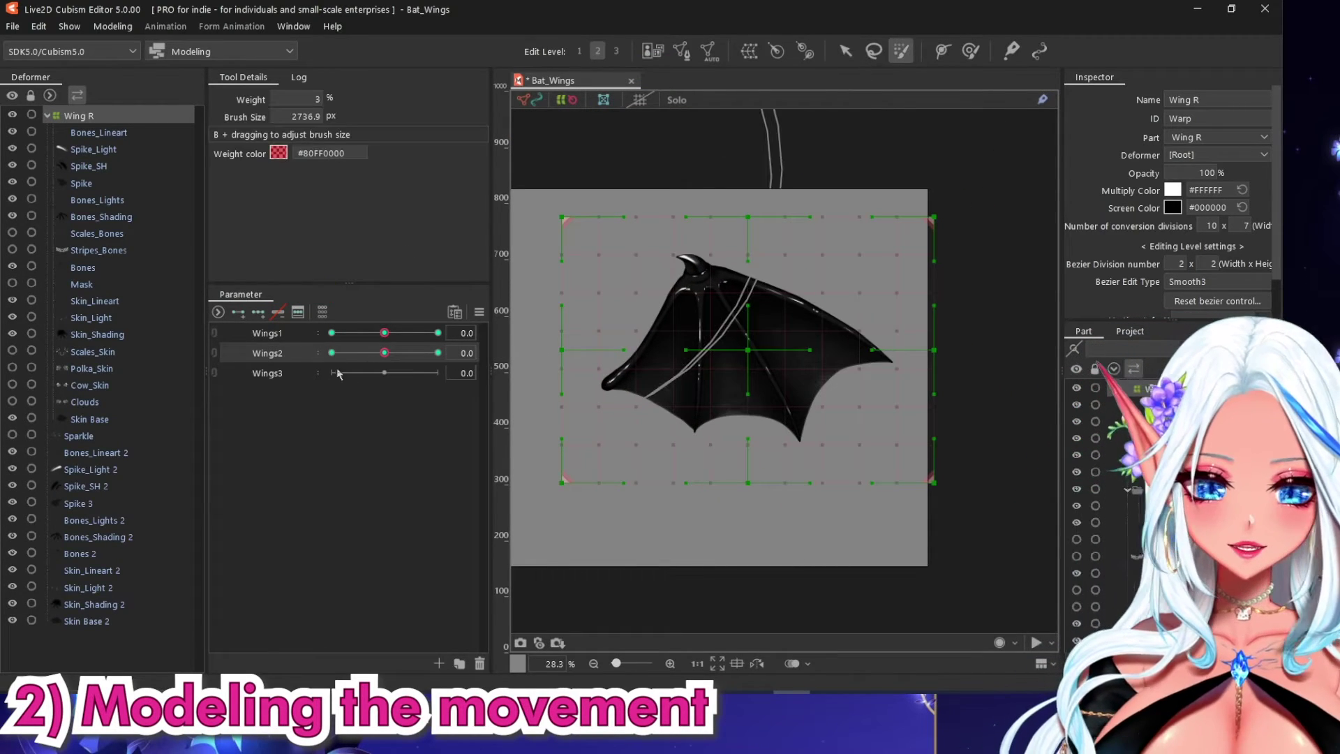
drag(383, 353, 330, 353)
scroll(873, 340, down, 2)
scroll(874, 237, up, 2)
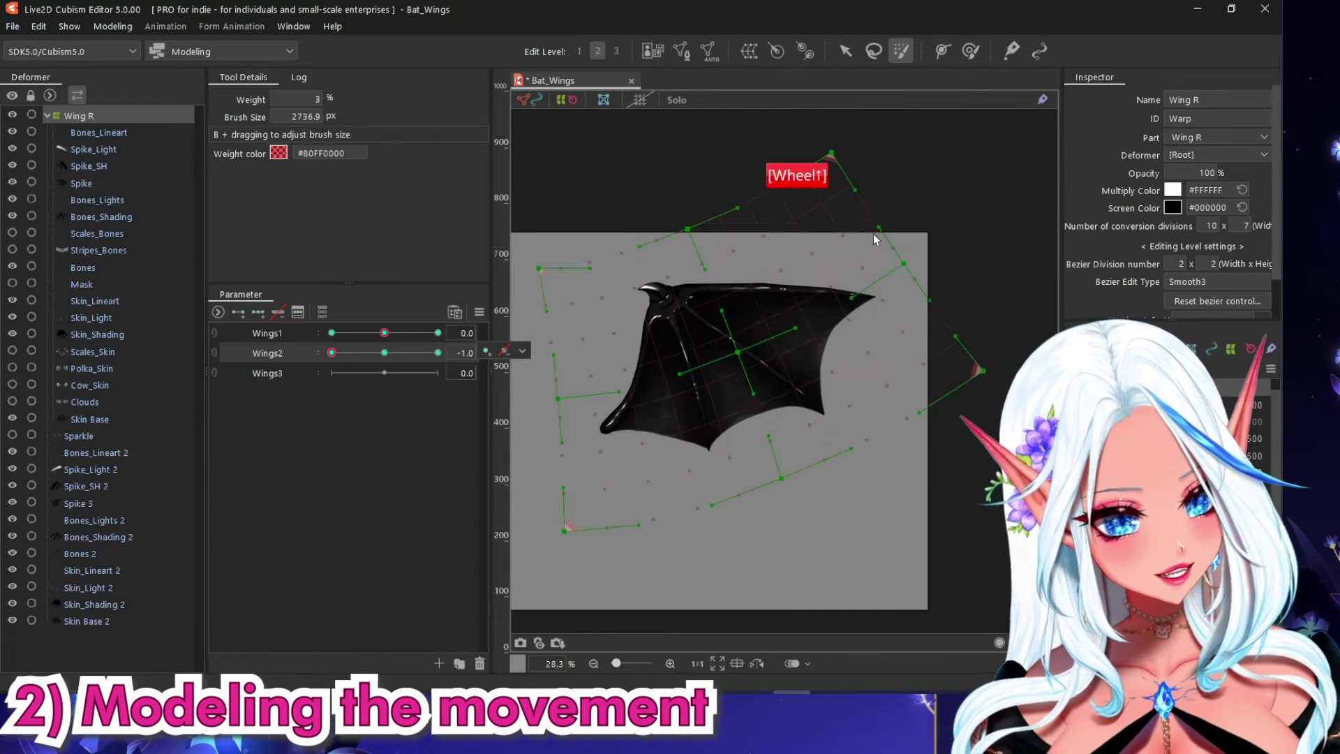
drag(917, 269, 787, 125)
click(845, 53)
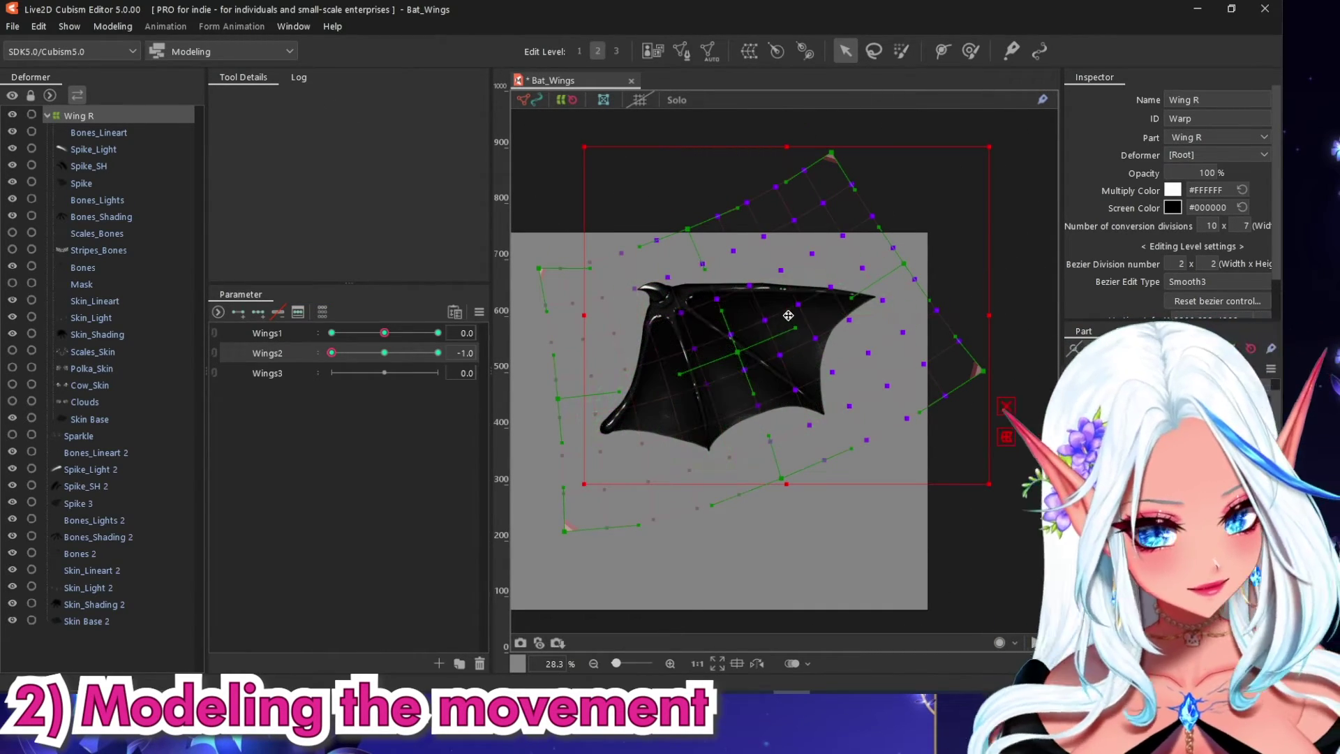
key(b)
drag(788, 316, 668, 299)
drag(872, 476, 900, 444)
drag(668, 298, 671, 296)
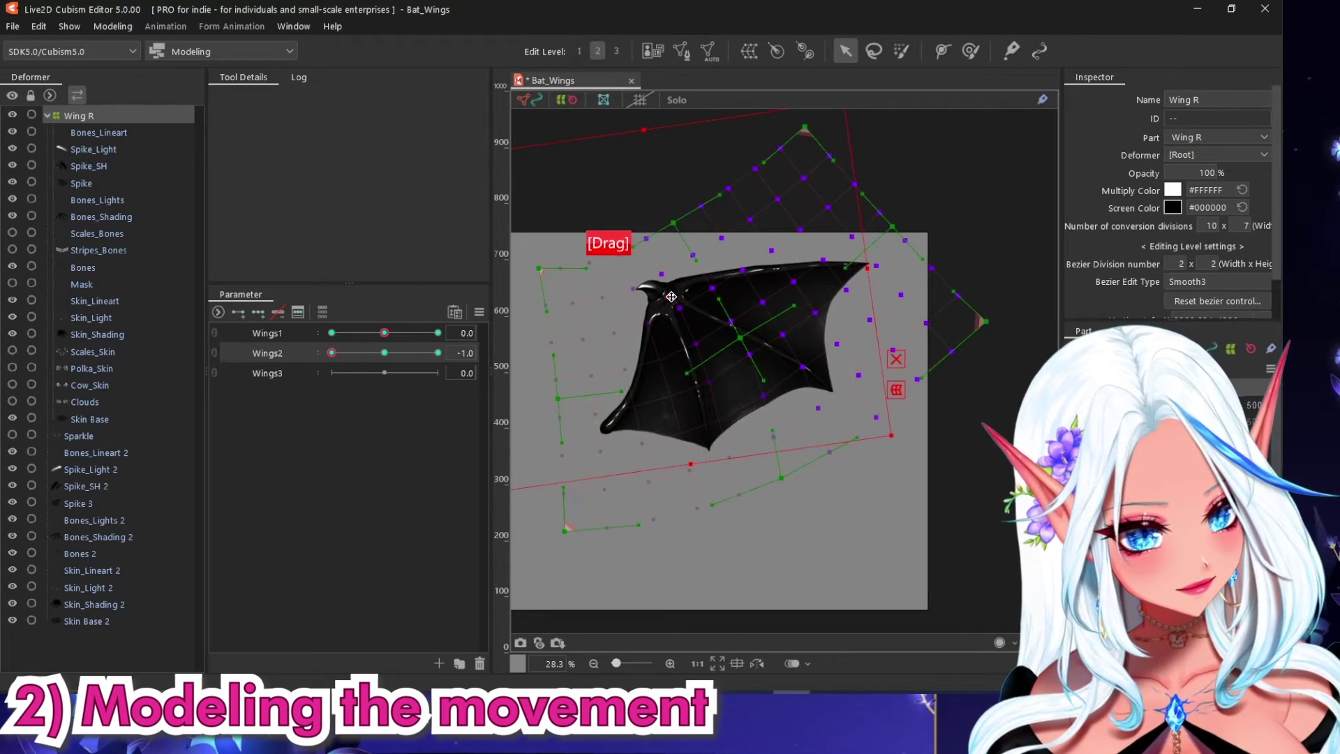
mouse_move(334, 352)
mouse_down()
mouse_move(381, 364)
mouse_move(331, 354)
mouse_up()
Brush-select only Wing R's upper outer corner at Wings2 -1.0 and rotate it further upward around the same joint.
click(900, 50)
scroll(859, 294, down, 2)
scroll(864, 183, up, 2)
drag(899, 175, 1011, 249)
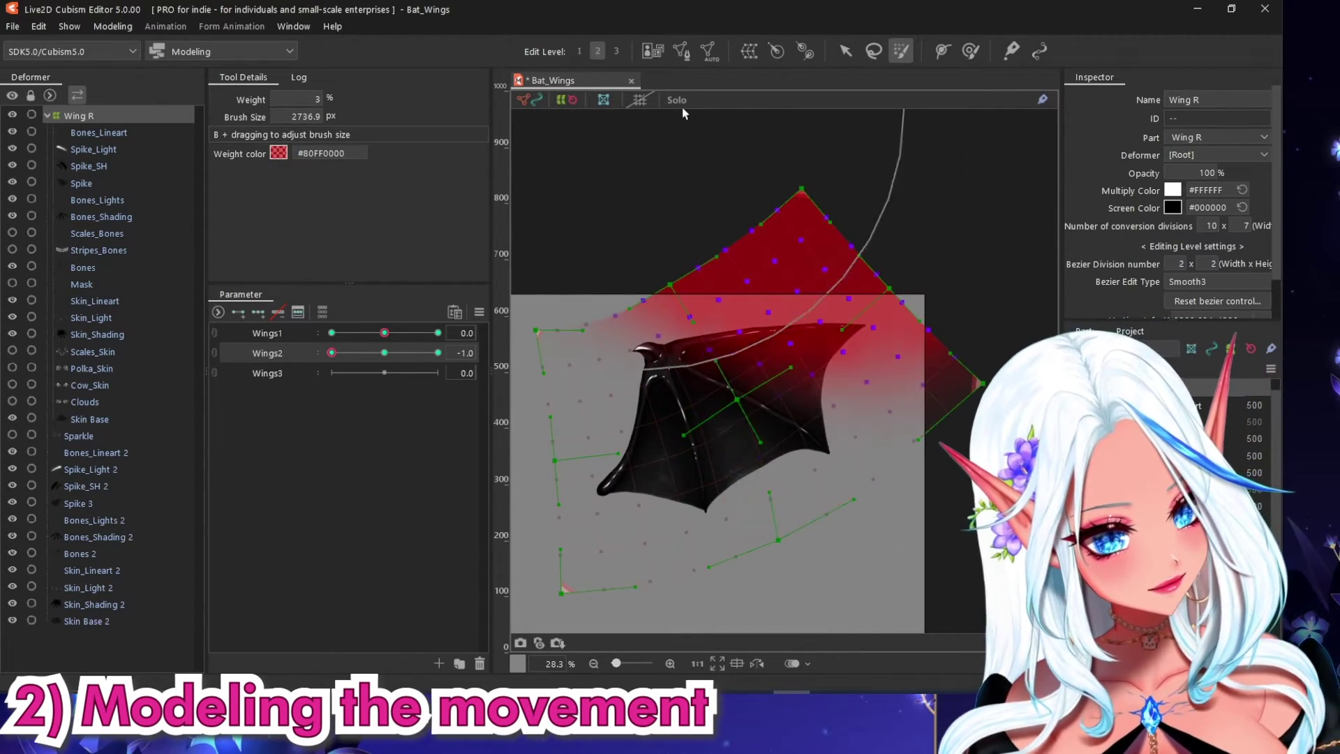
key(v)
drag(760, 299, 662, 354)
drag(896, 244, 875, 207)
At Wings2 1.0, rotate the brush-selected outer part of Wing R further downward around the joint and preview the Wings2 motion.
drag(331, 352, 438, 352)
scroll(789, 363, down, 2)
scroll(859, 488, up, 1)
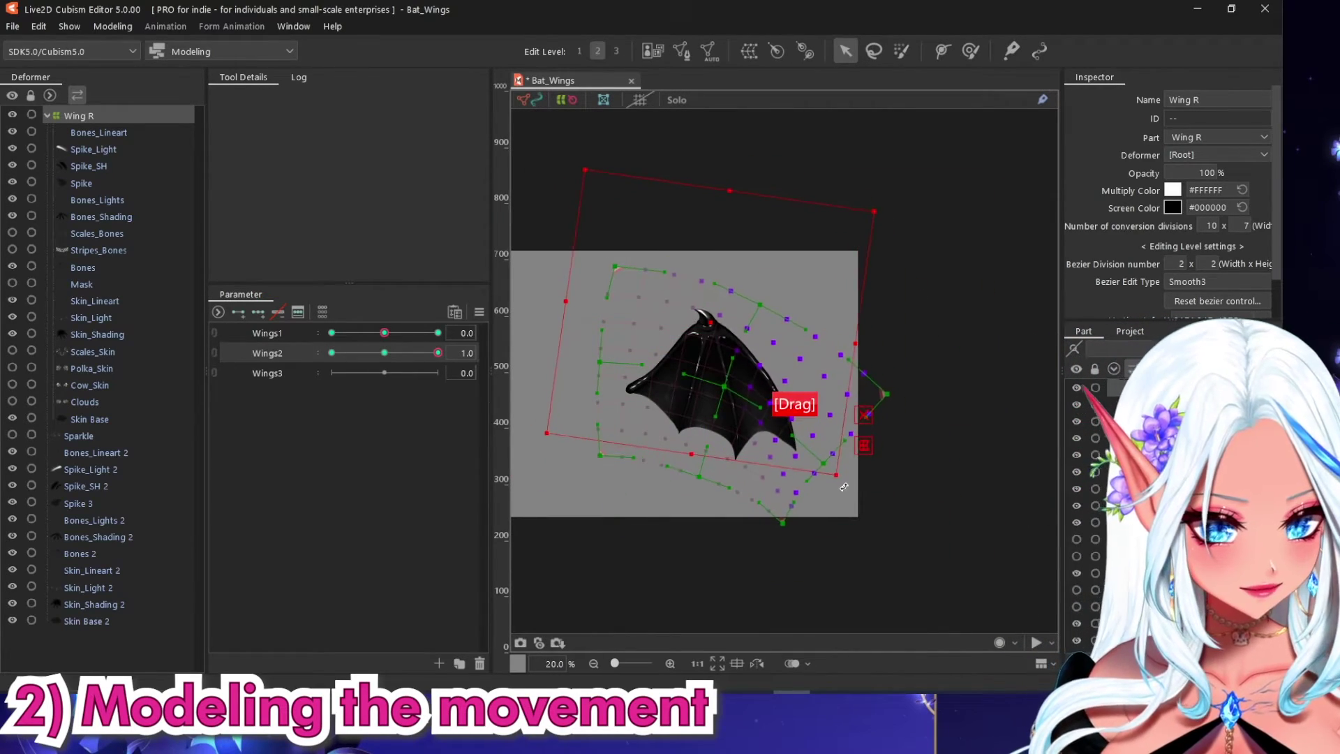
click(899, 52)
drag(877, 353, 874, 358)
key(x)
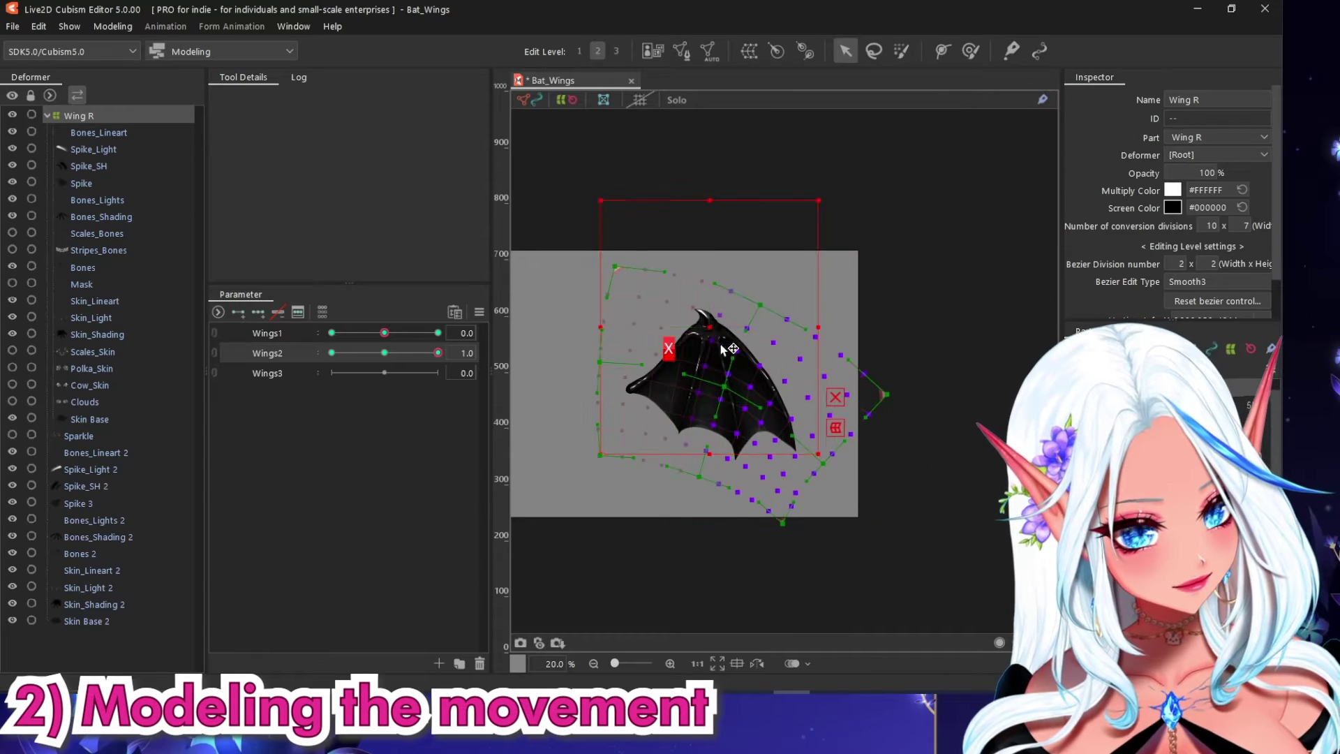
drag(377, 360, 305, 339)
Combine Wings1 and Wings2 into one two-axis parameter and synthesize all four corner keyforms from the default value for Wing R.
right_click(385, 353)
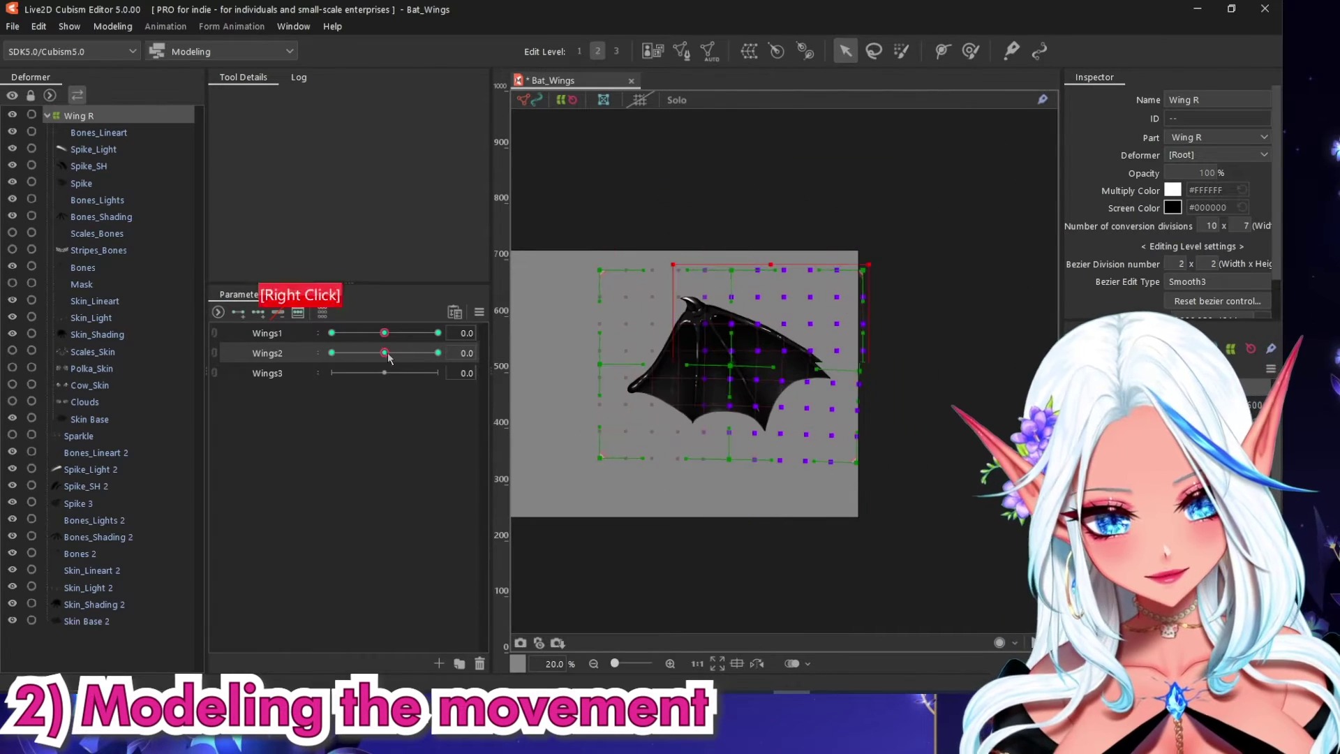
click(217, 341)
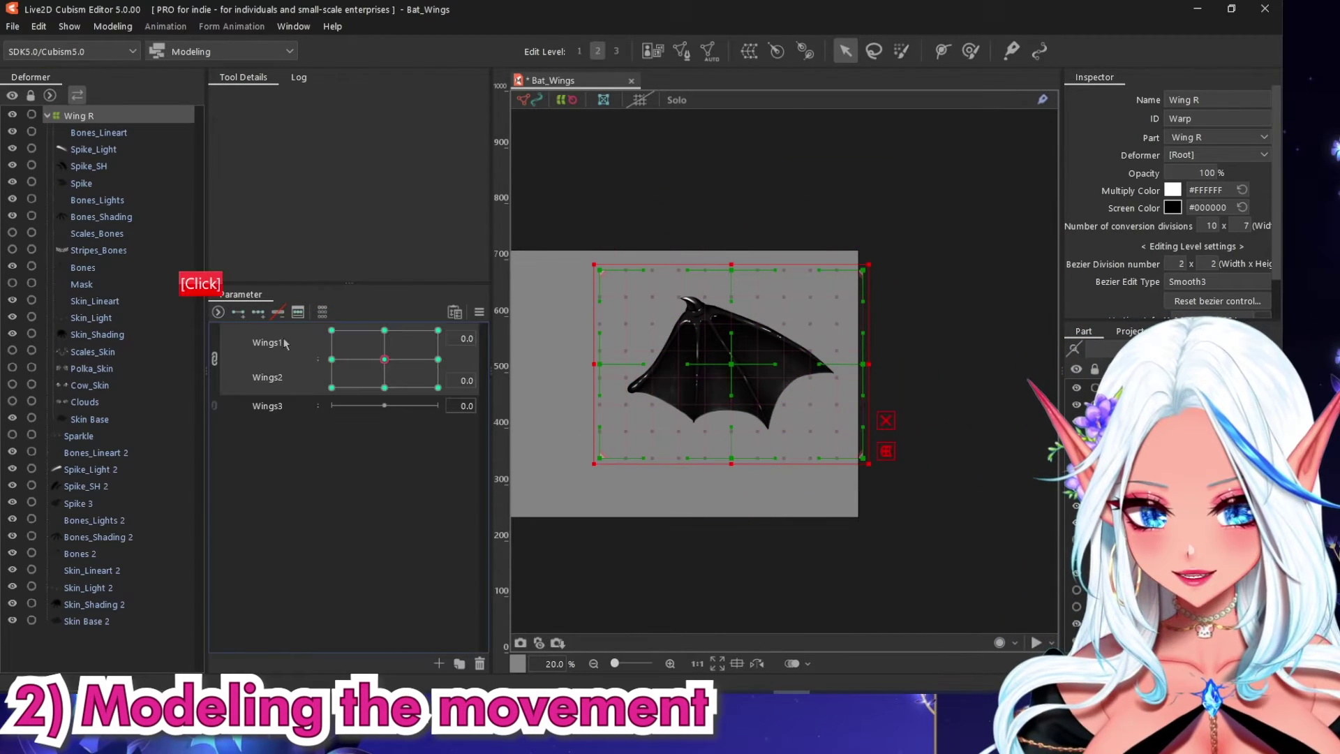
click(479, 311)
click(530, 430)
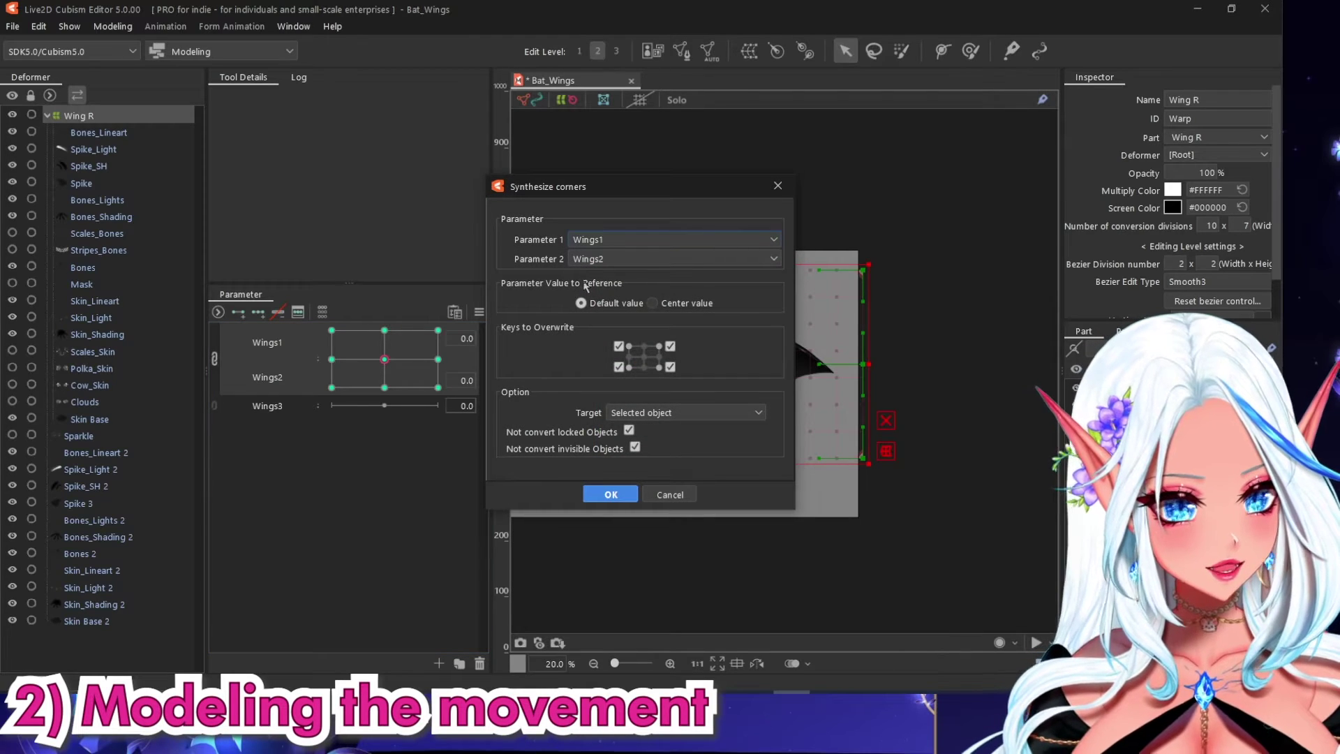
click(606, 490)
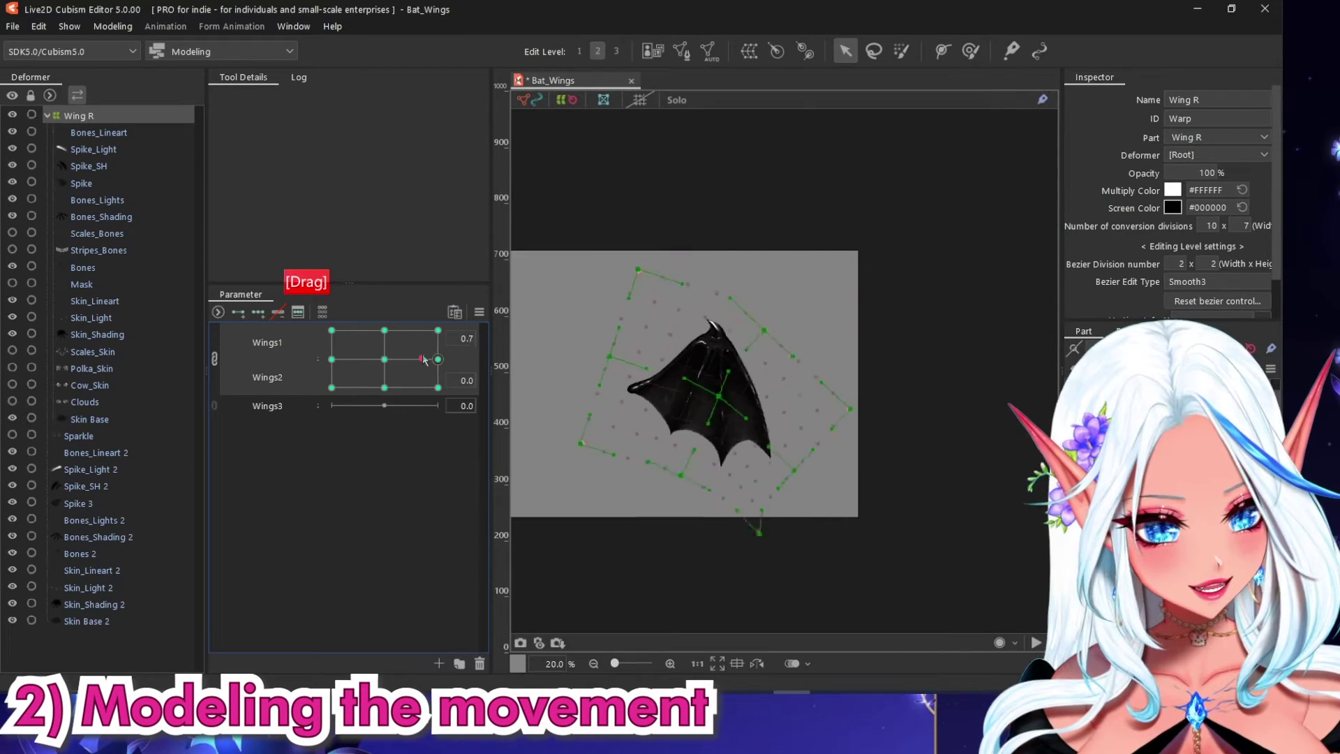
drag(434, 412, 384, 358)
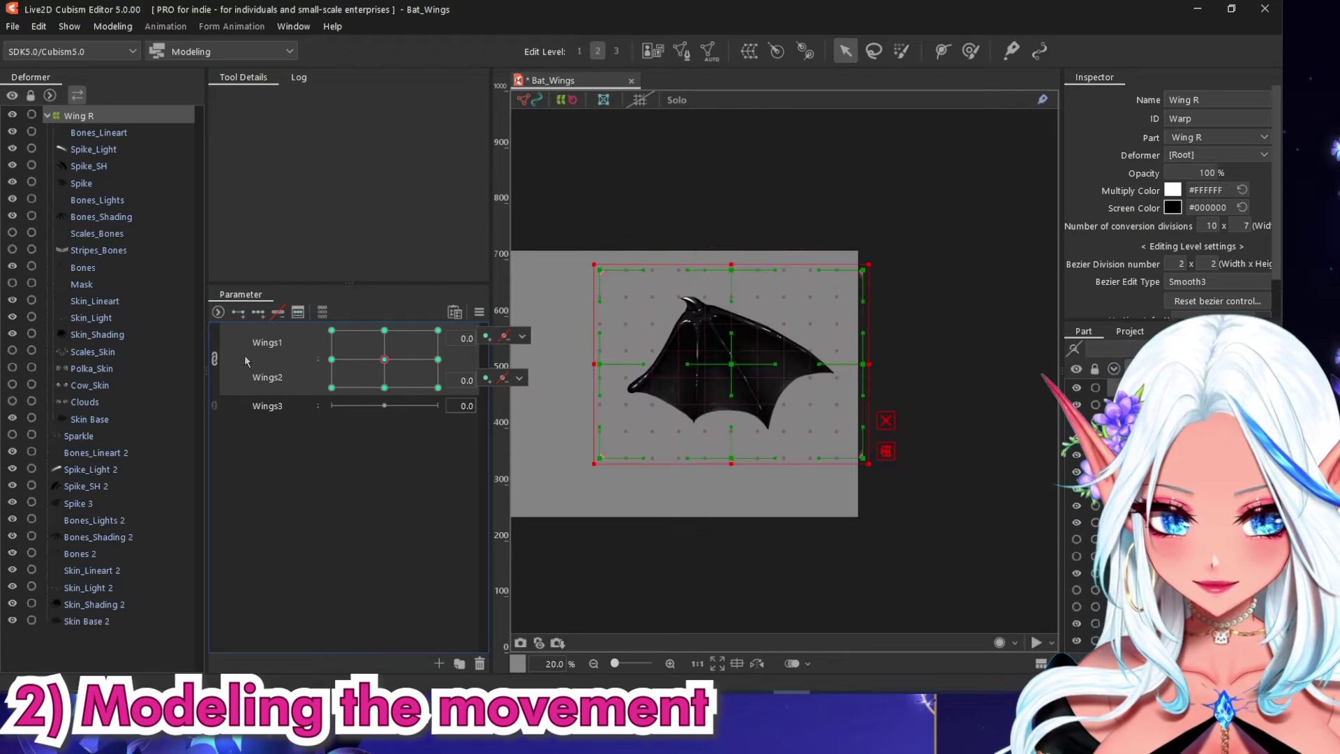
Open Extended Interpolation for the combined Wings1 and Wings2 parameters, choose SNS Interpolation and preview the wing's motion.
click(479, 313)
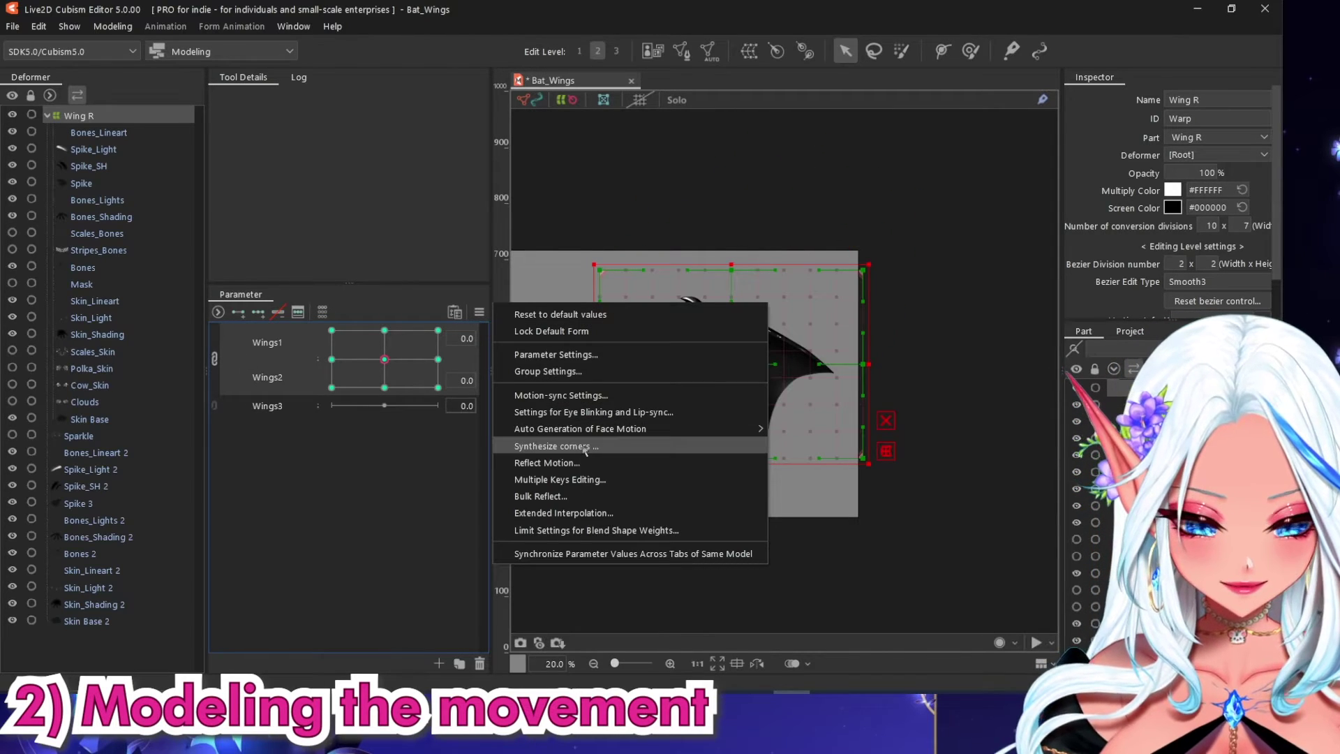
click(563, 513)
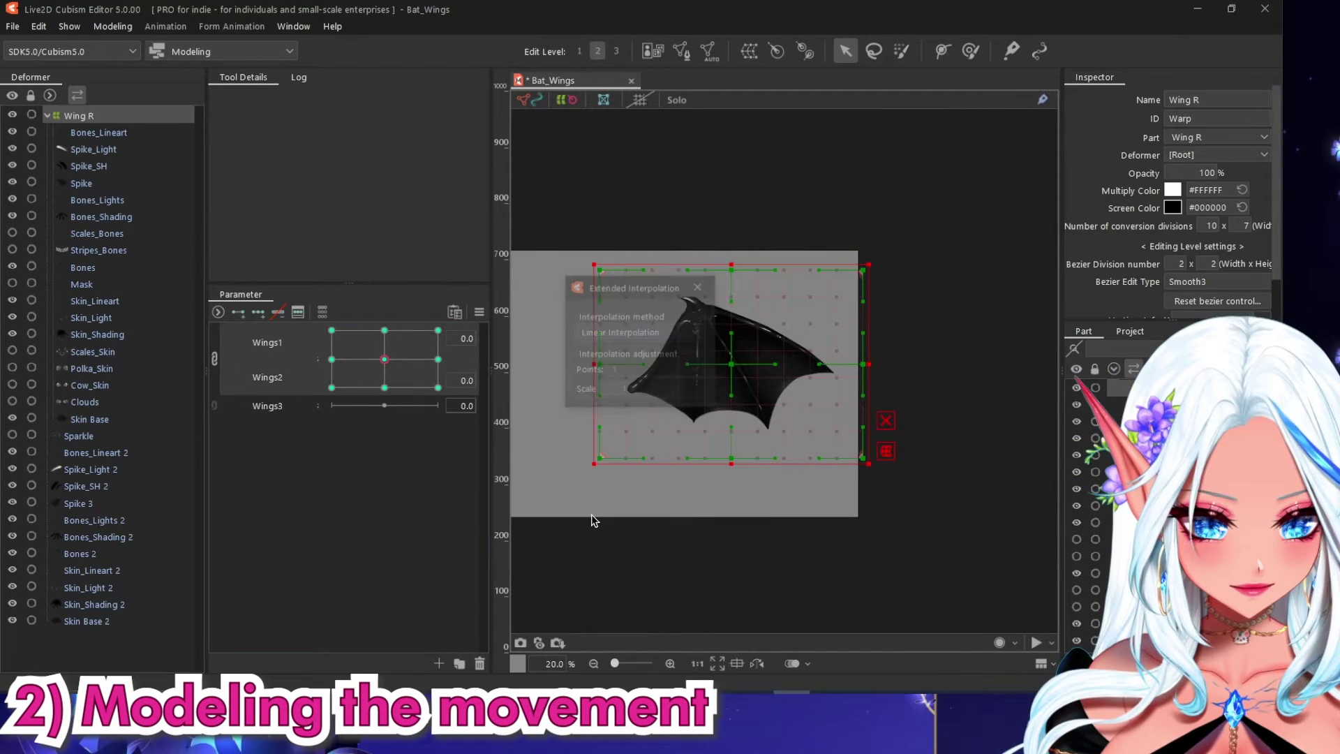
click(638, 332)
click(616, 380)
drag(628, 287, 335, 187)
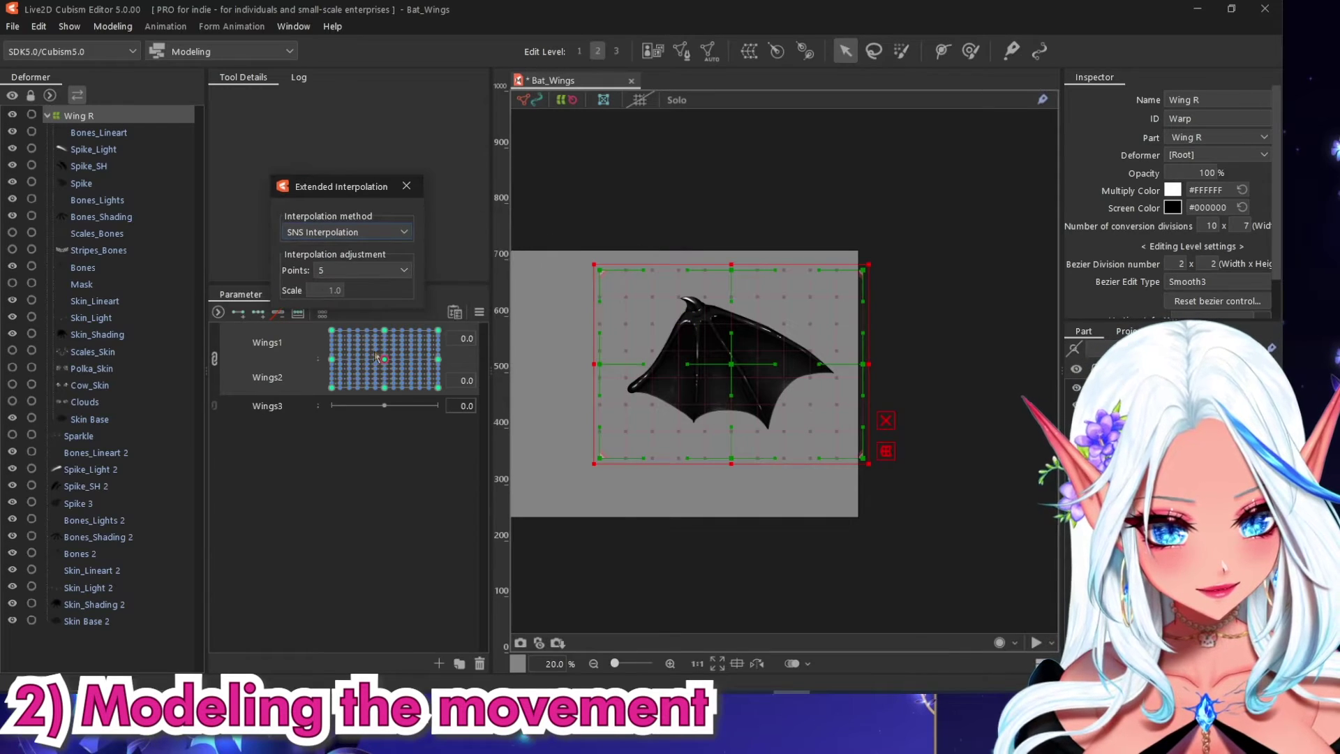
drag(384, 359, 424, 353)
Set the interpolation method to Ellipse Interpolation with 10 points, preview the motion and close the interpolation settings.
click(356, 233)
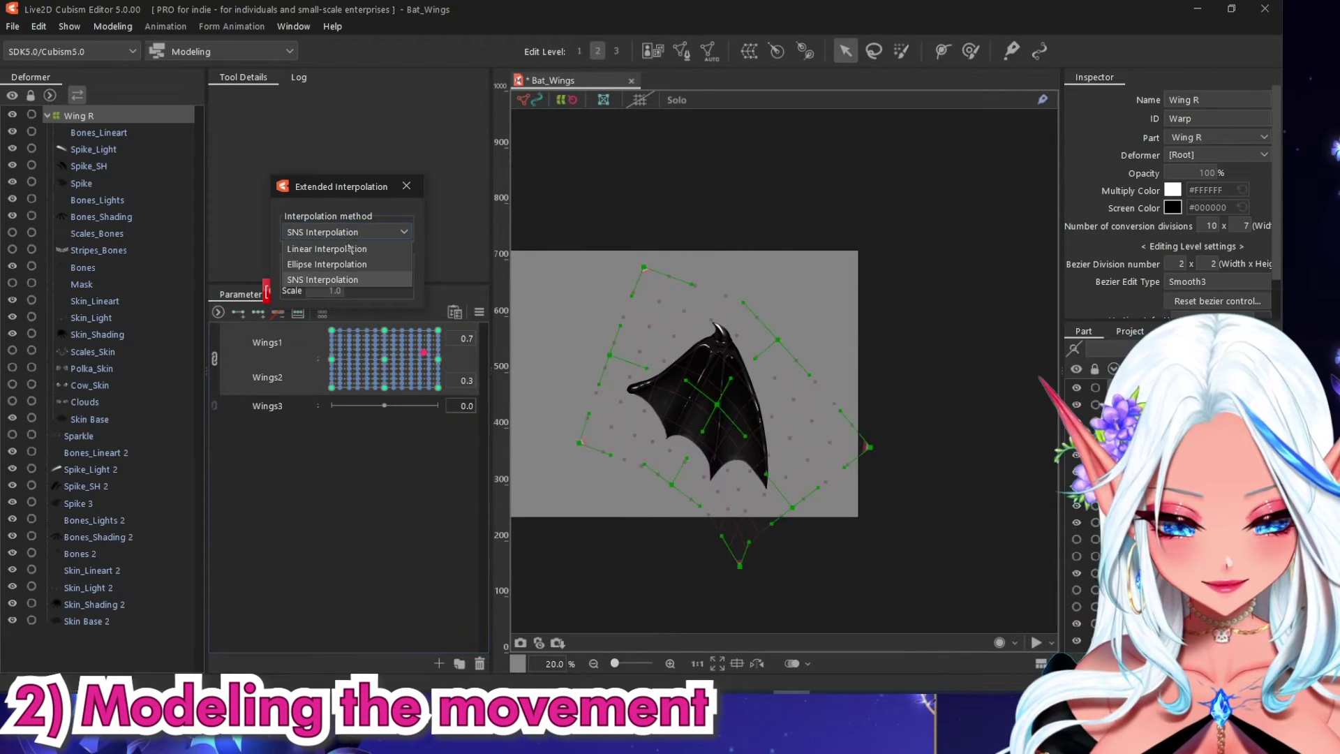
click(326, 266)
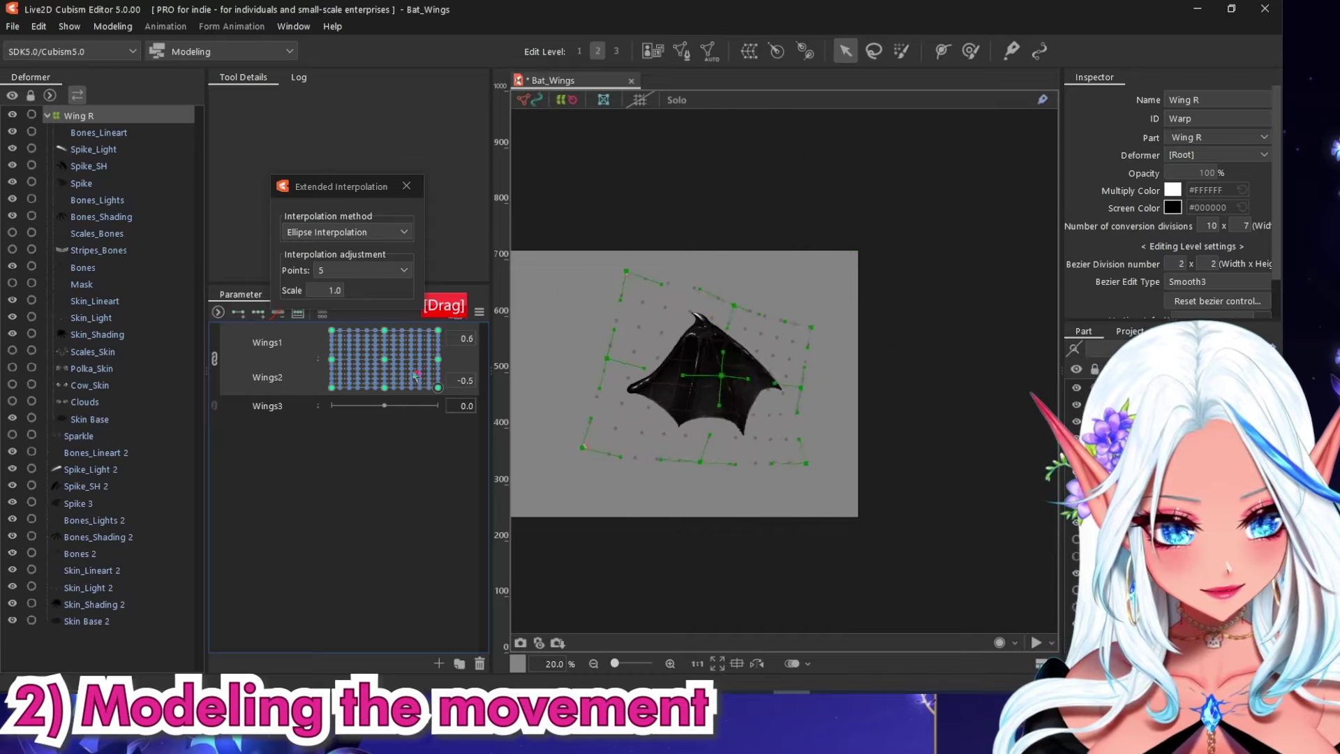
click(359, 271)
click(357, 347)
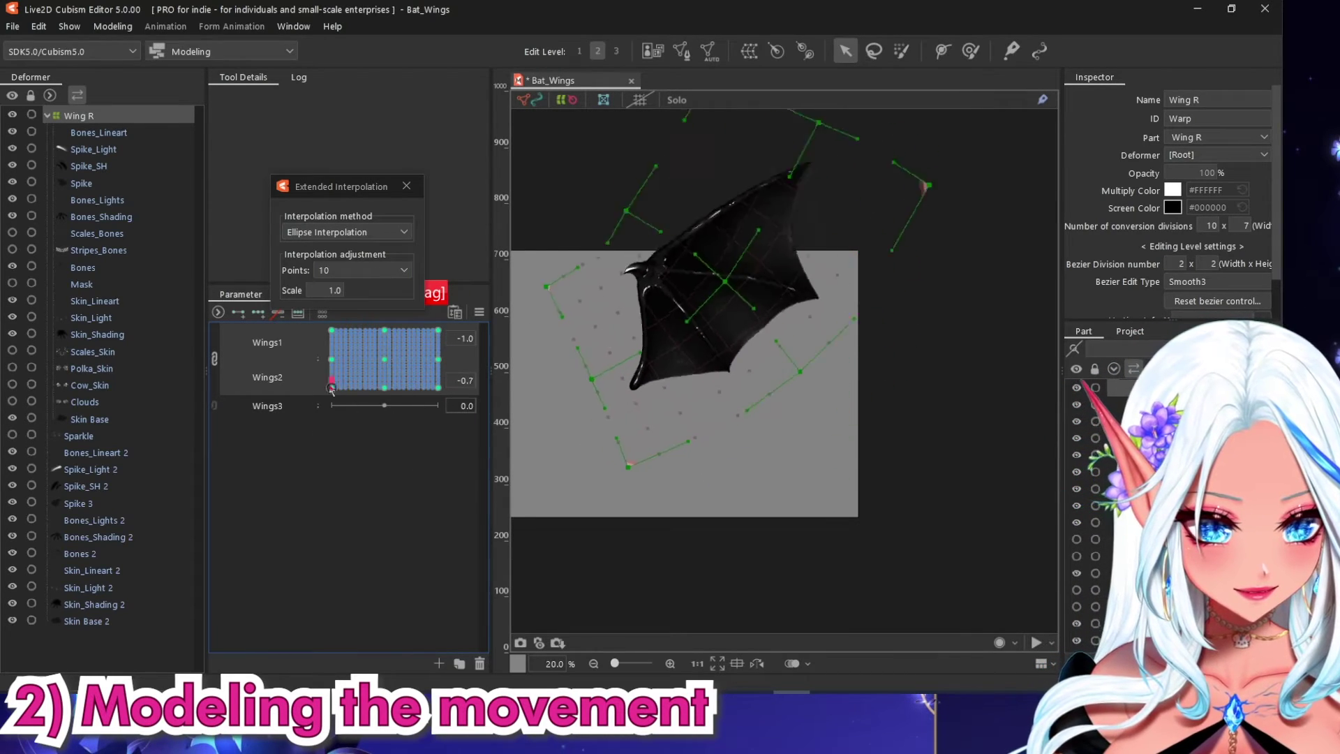
click(406, 186)
Examine Wing R's outer warp points at Wings1 1.0 and Wings2 -1.0, and check the motion near that corner.
scroll(686, 329, up, 2)
drag(388, 358, 464, 456)
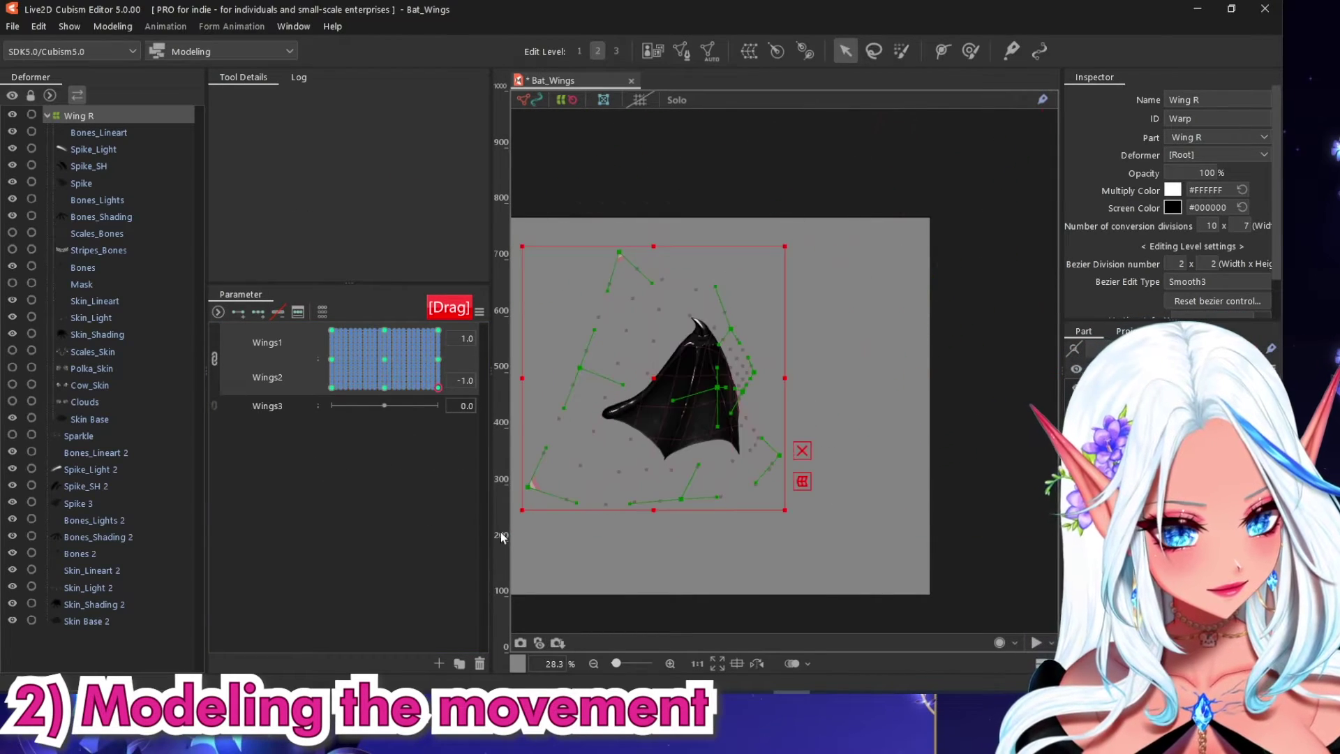
scroll(747, 416, down, 2)
scroll(778, 464, up, 2)
scroll(730, 302, up, 3)
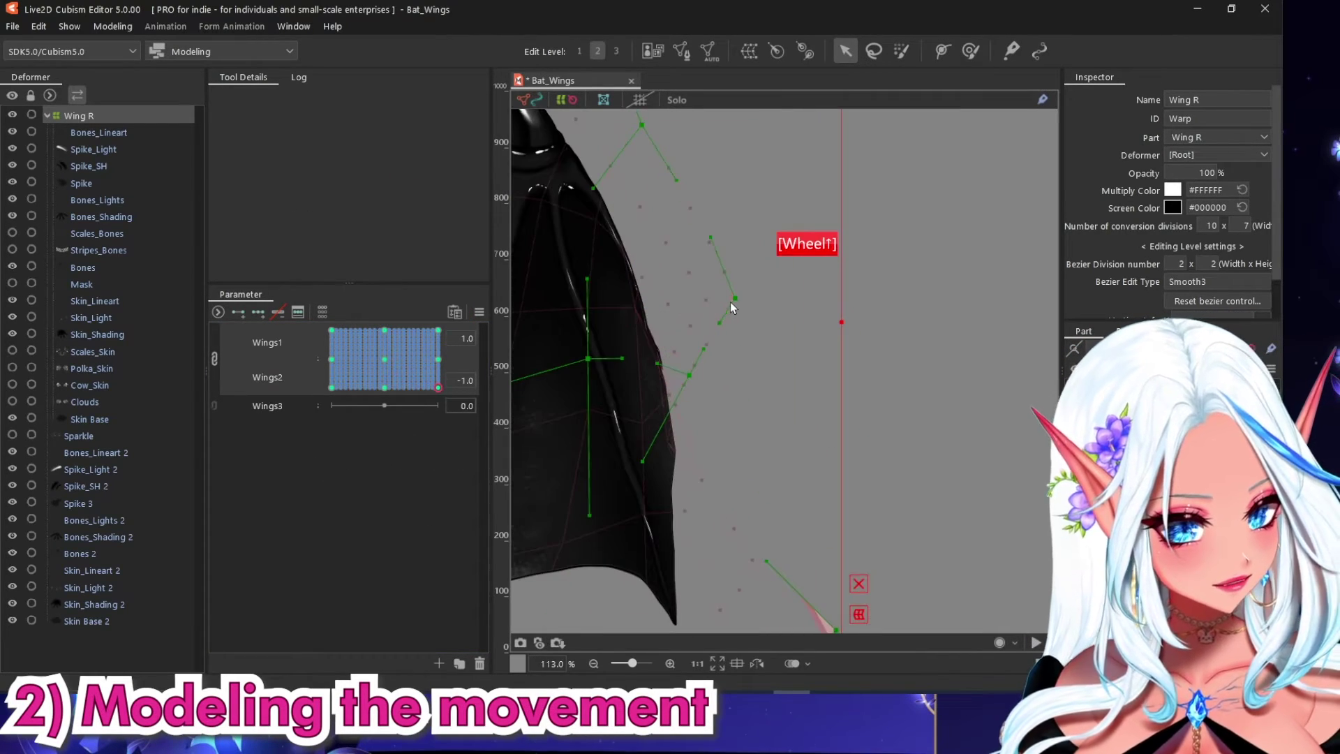
scroll(729, 304, down, 3)
scroll(730, 301, down, 2)
mouse_move(438, 388)
mouse_down()
mouse_move(450, 365)
mouse_move(416, 377)
mouse_up()
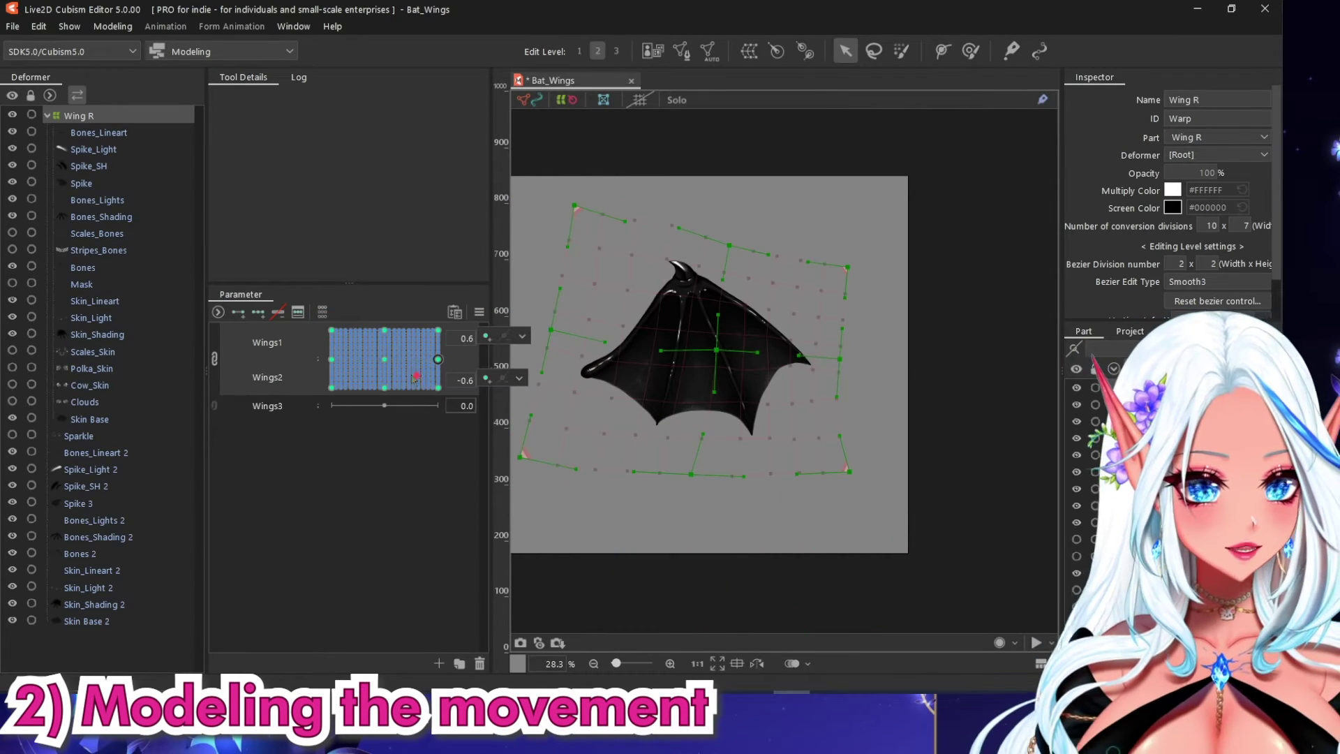
Copy Wing R's form from Wings1 0.6, Wings2 -0.6 to the 1.0, -1.0 corner and brush its outer side downward.
key(ctrl+shift+c)
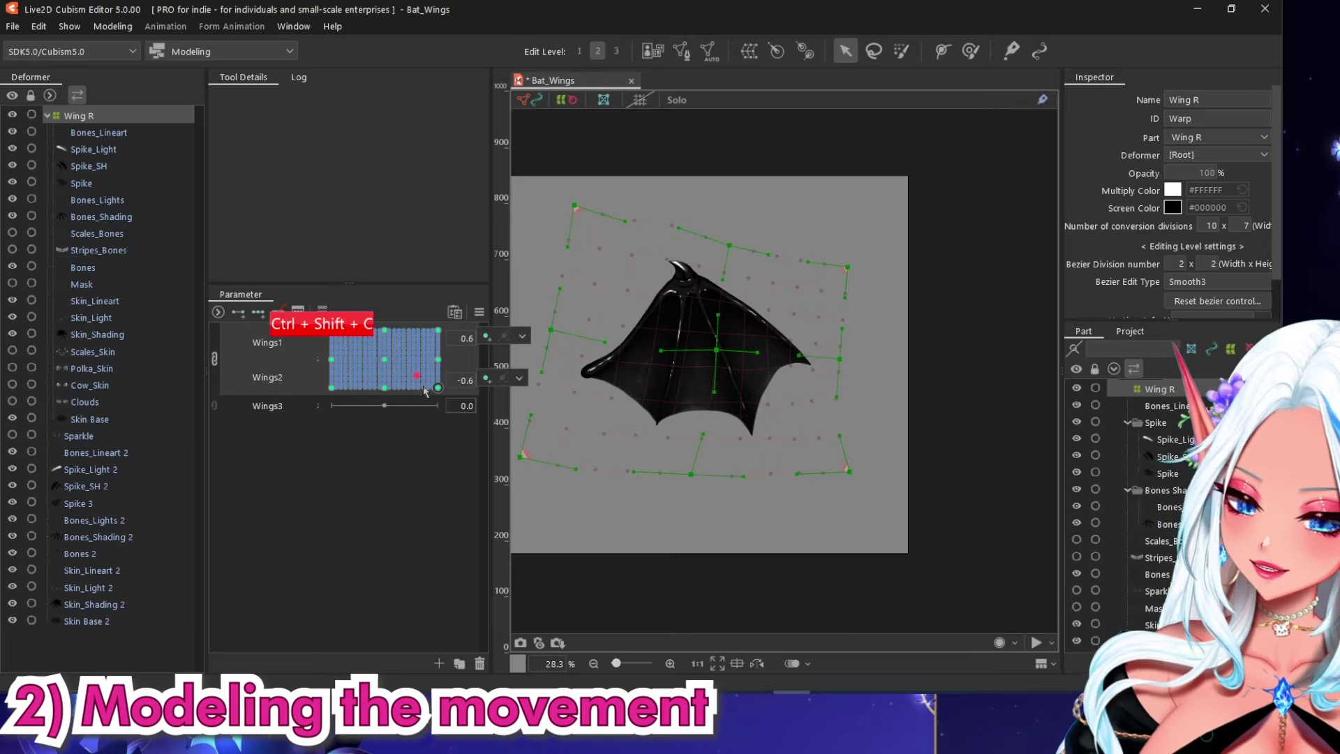
click(438, 387)
key(ctrl+shift+v)
click(970, 51)
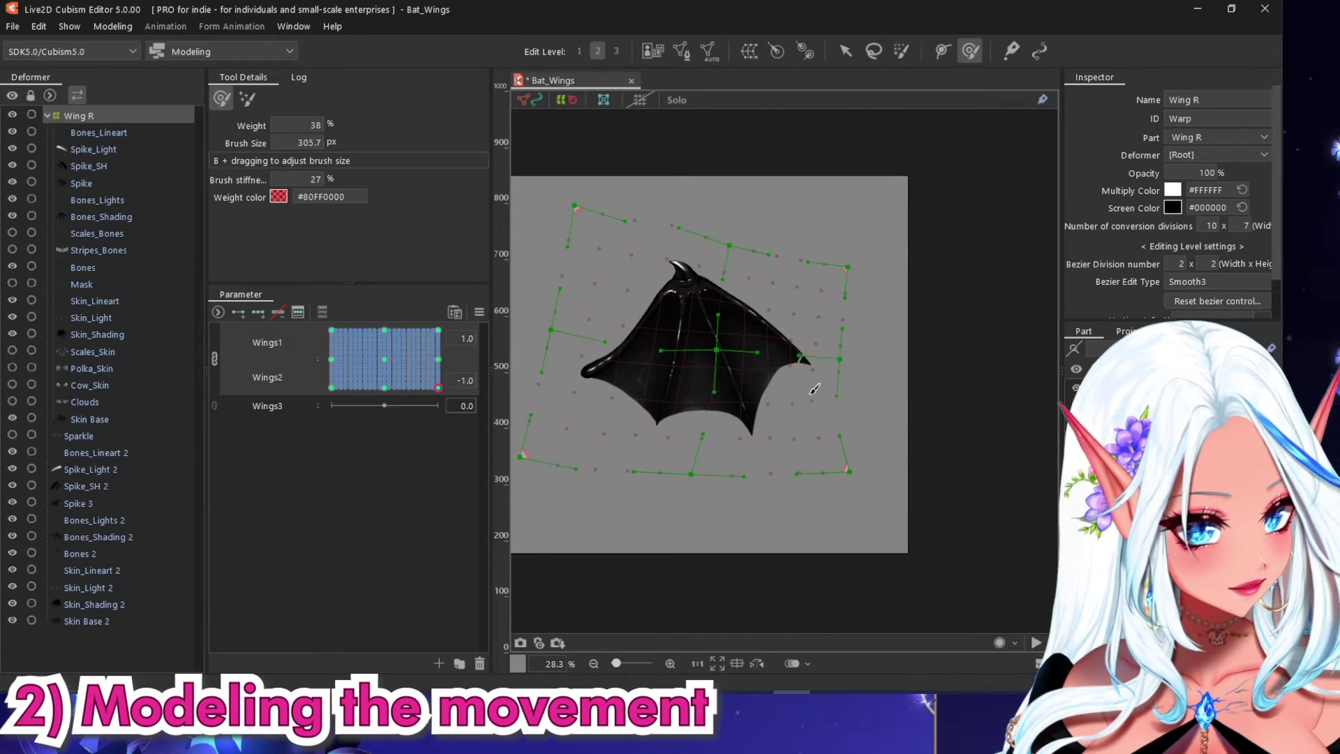
drag(797, 491, 785, 501)
drag(809, 252, 814, 263)
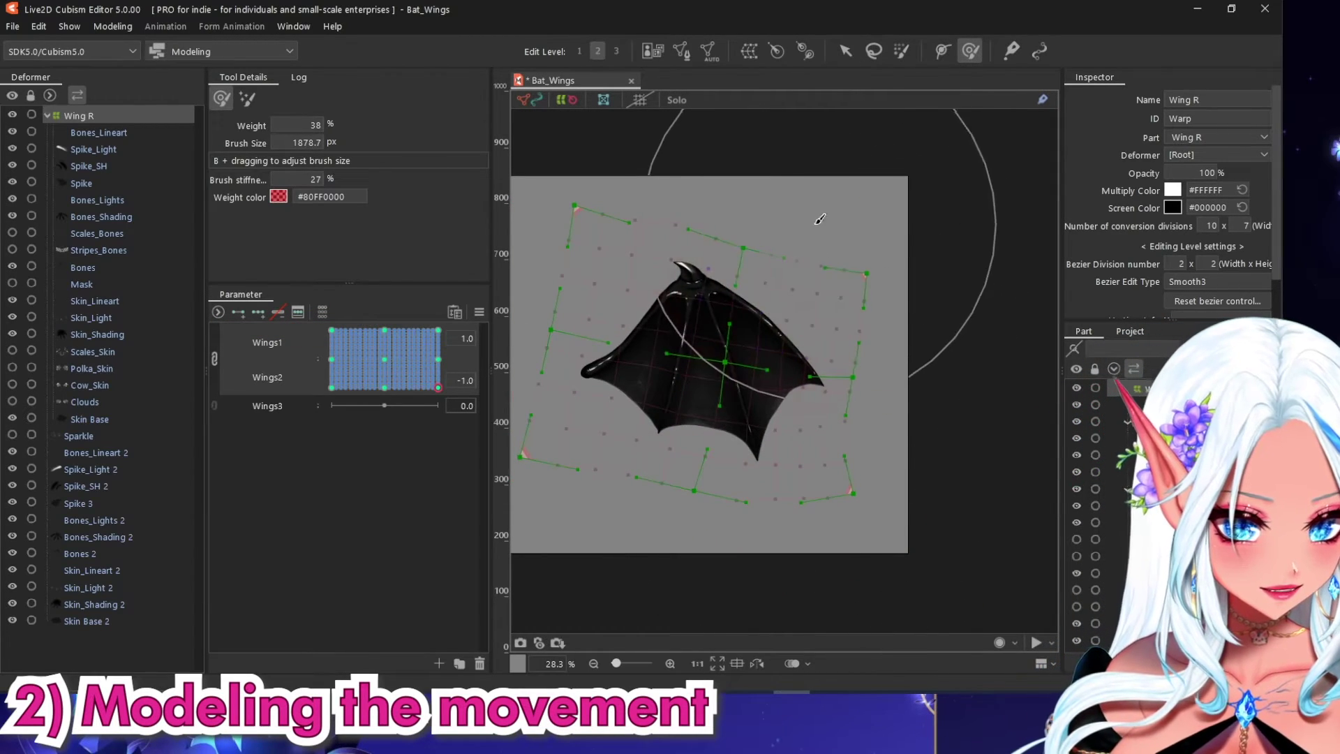
drag(768, 212, 775, 230)
Preview the combined motion and push Wing R's outer side downward with the deform brush at Wings1 -1.0, Wings2 1.0.
mouse_move(438, 387)
mouse_down()
mouse_move(367, 411)
mouse_move(438, 330)
mouse_move(445, 397)
mouse_move(354, 432)
mouse_move(510, 471)
mouse_move(343, 473)
mouse_move(631, 554)
mouse_up()
scroll(769, 316, down, 2)
scroll(733, 411, up, 1)
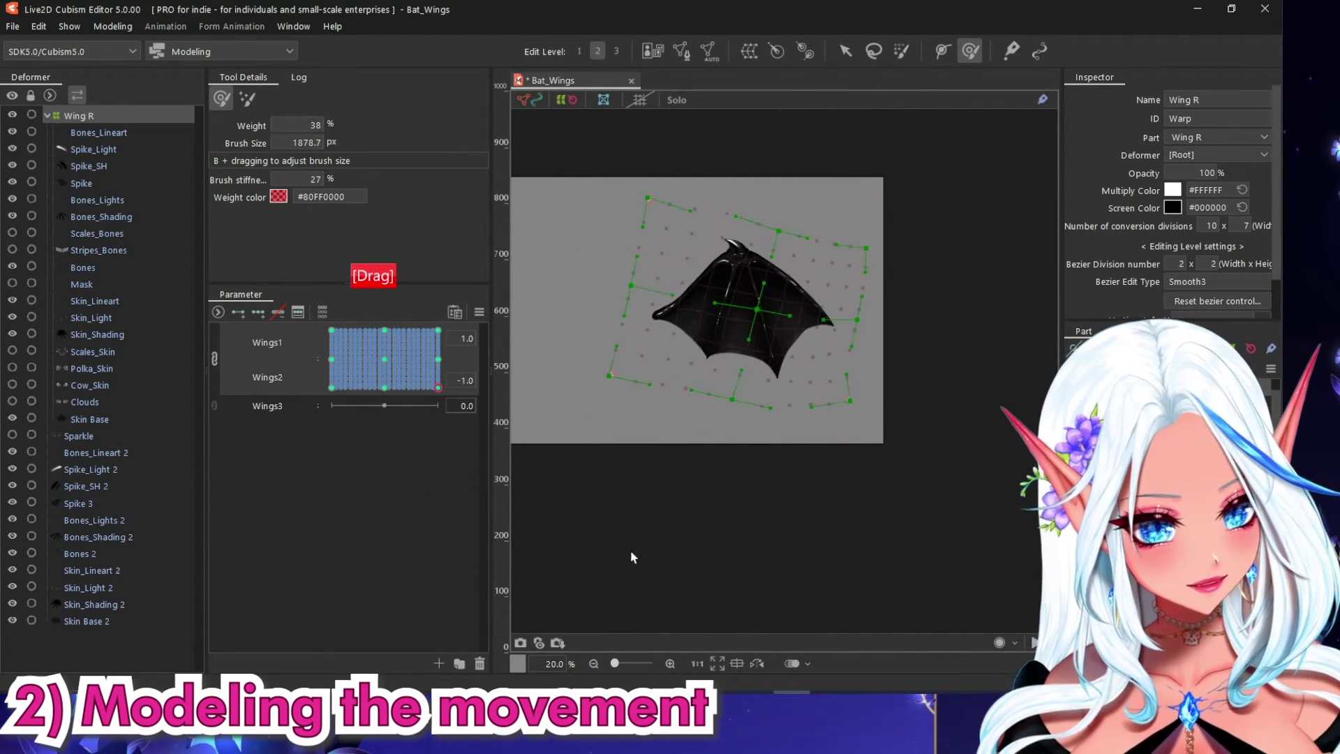
scroll(652, 509, down, 1)
scroll(698, 394, up, 1)
mouse_move(423, 373)
mouse_down()
mouse_move(333, 374)
mouse_move(331, 330)
mouse_up()
mouse_move(844, 293)
mouse_down()
mouse_move(870, 305)
mouse_move(864, 335)
mouse_up()
Brush Wing R's raised tip downward at Wings1 -1.0 and Wings2 -1.0, and return both parameters to 0.0.
drag(331, 330, 332, 387)
scroll(705, 419, down, 1)
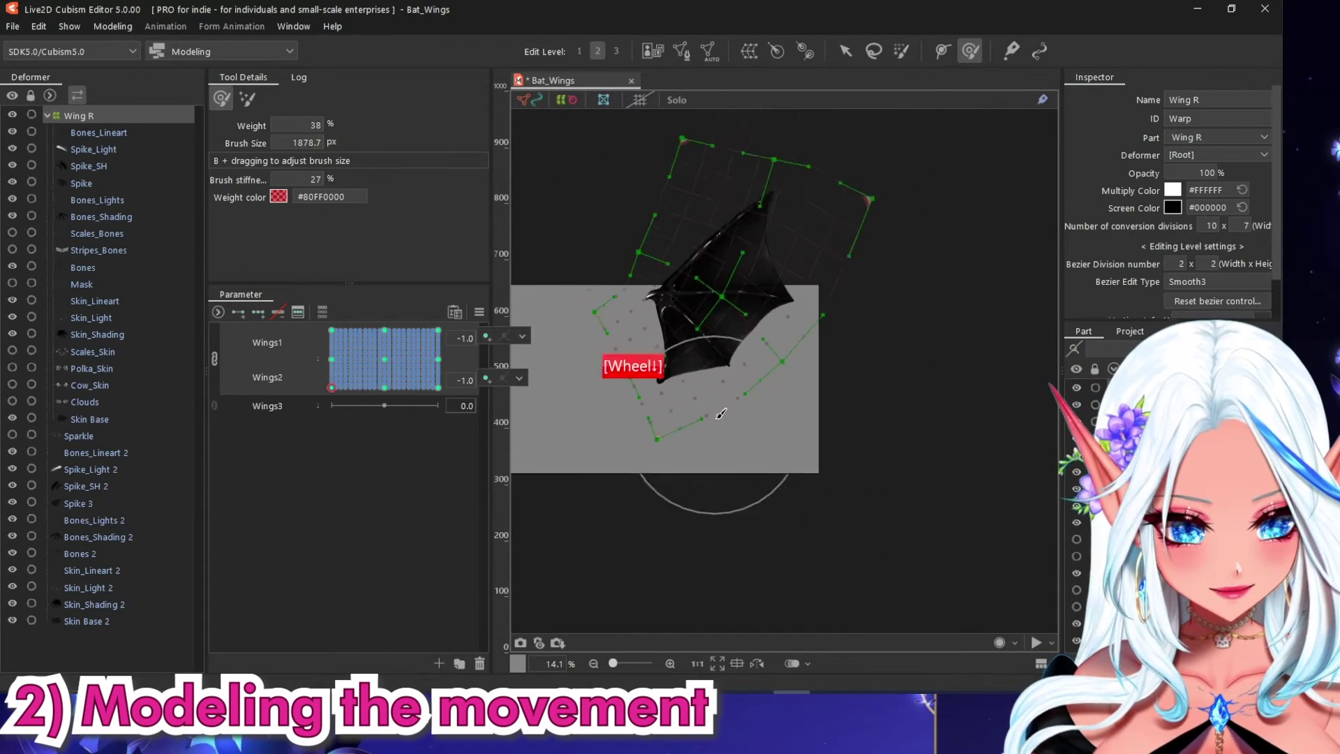
scroll(753, 266, up, 1)
drag(691, 240, 679, 263)
drag(747, 167, 741, 190)
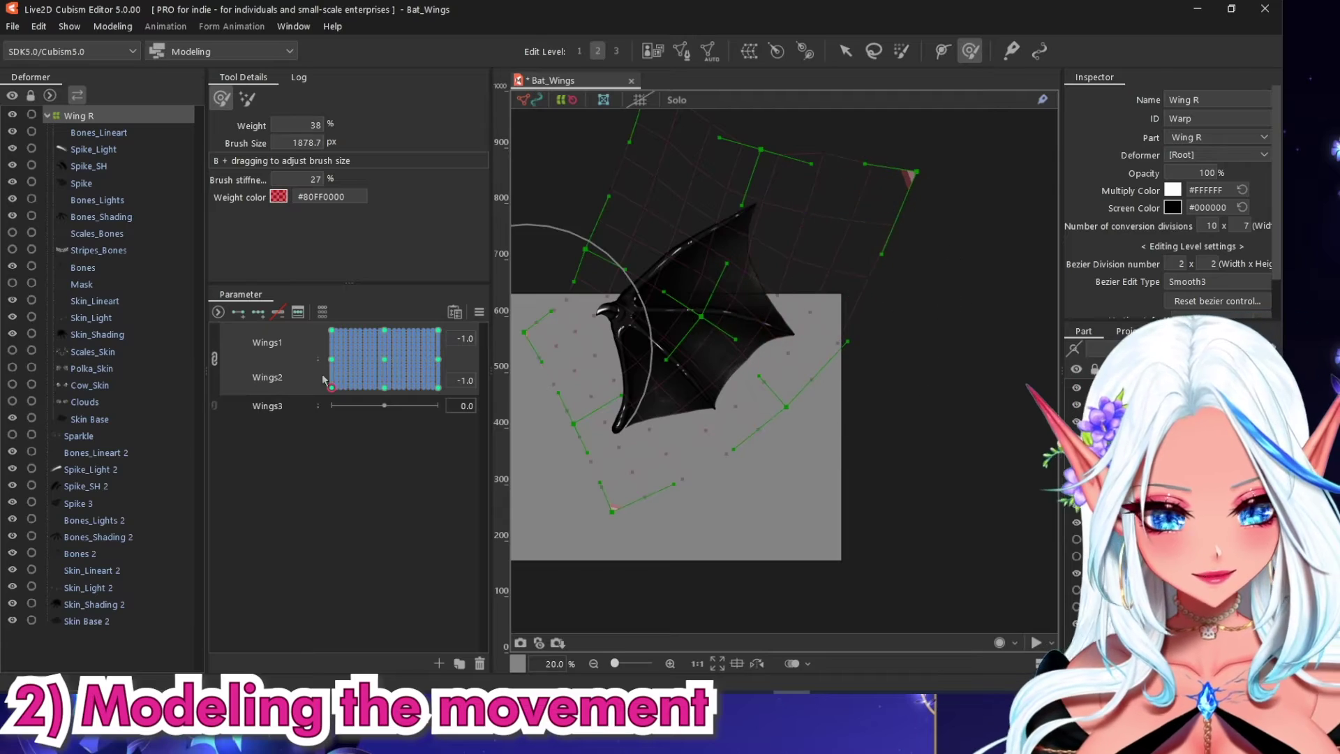
drag(332, 388, 384, 359)
Create a parent warp deformer with 2 × 2 Bezier and 10 × 7 conversion divisions for the layers Bones_Lineart through Skin Base.
click(283, 405)
scroll(754, 395, up, 3)
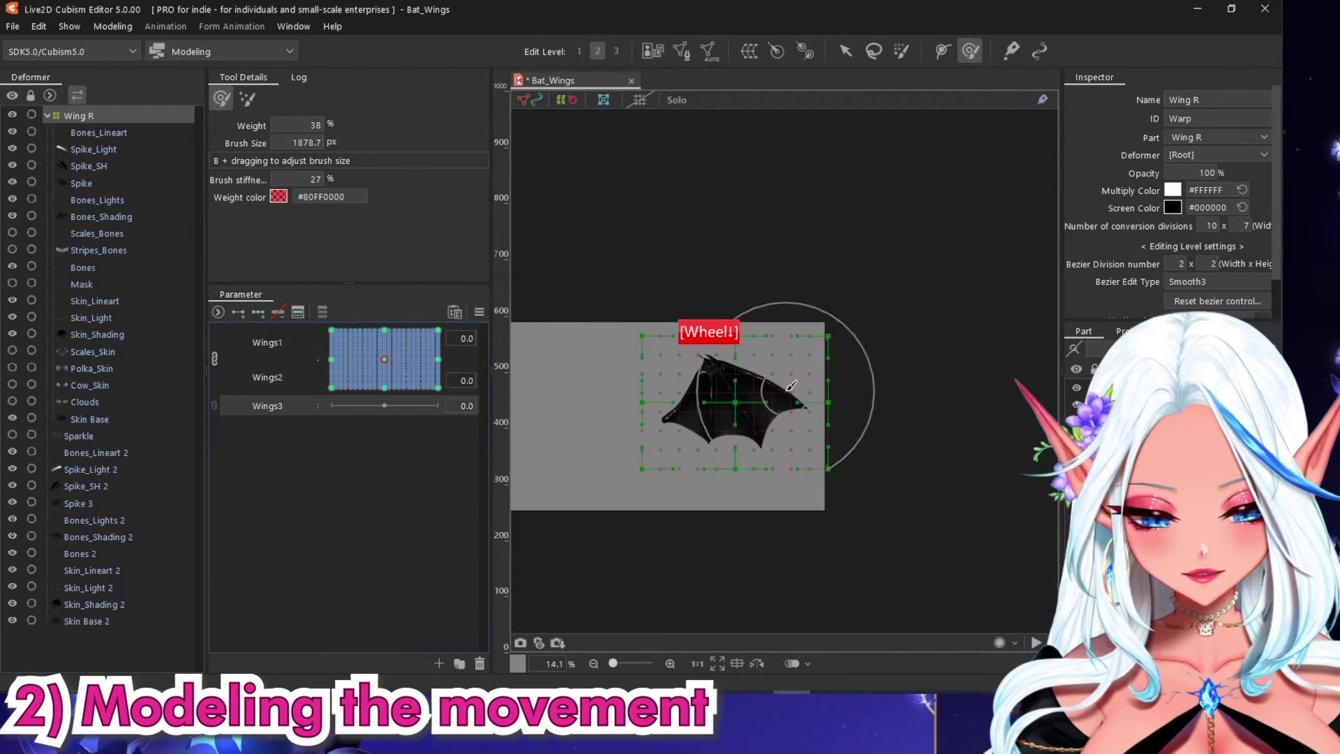
click(123, 132)
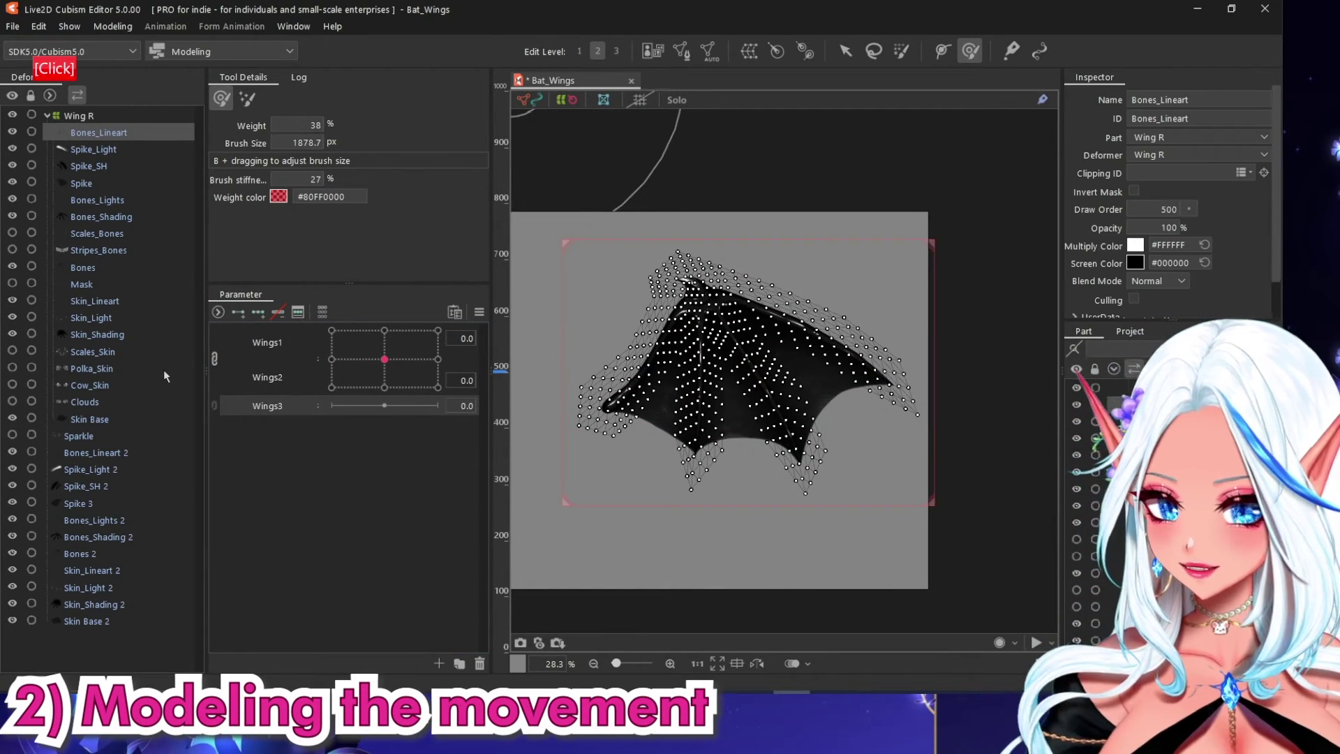
shift+click(91, 422)
scroll(772, 210, down, 1)
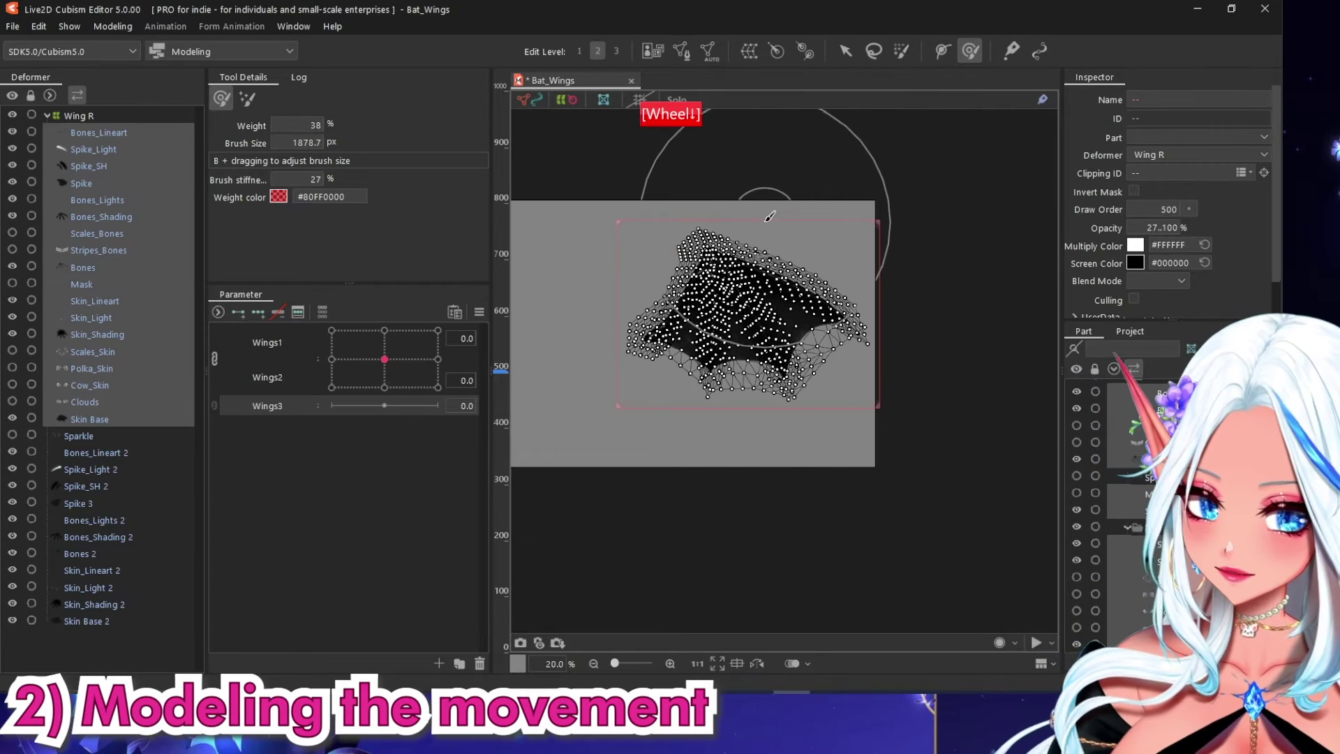
click(750, 53)
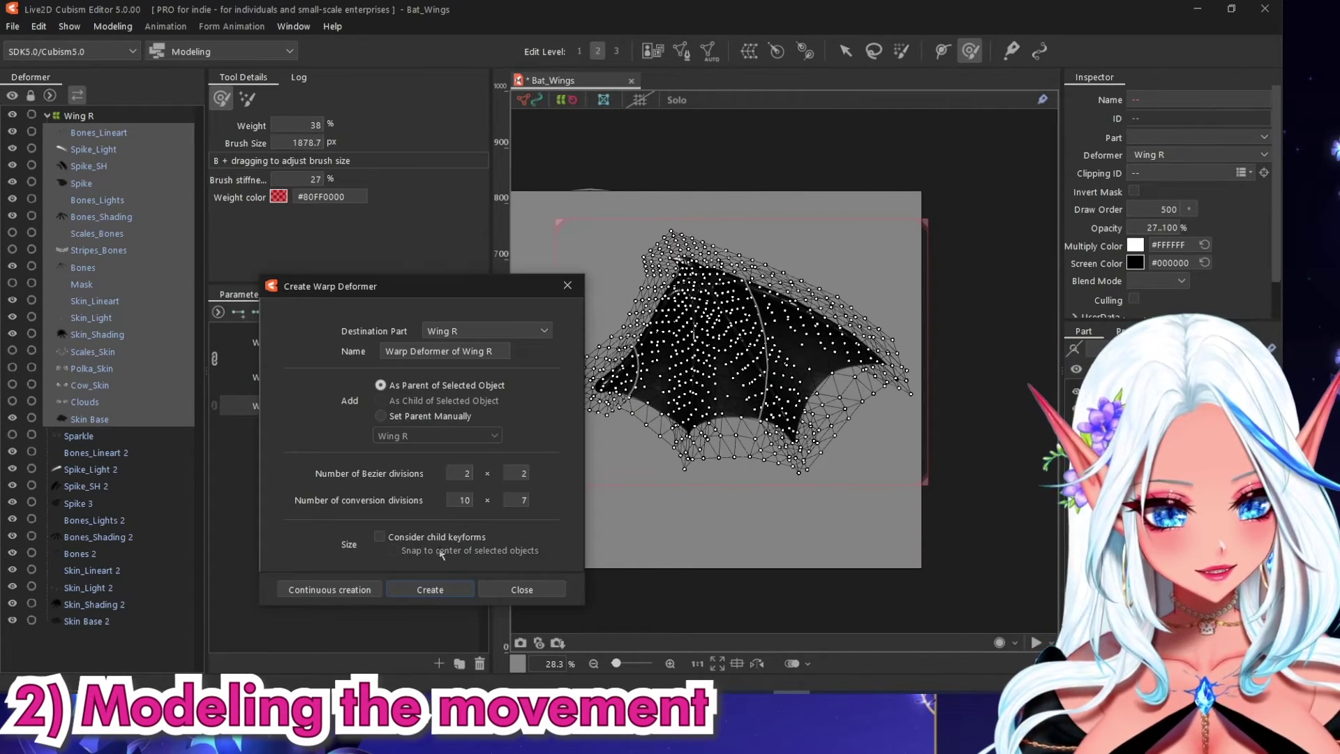
click(430, 589)
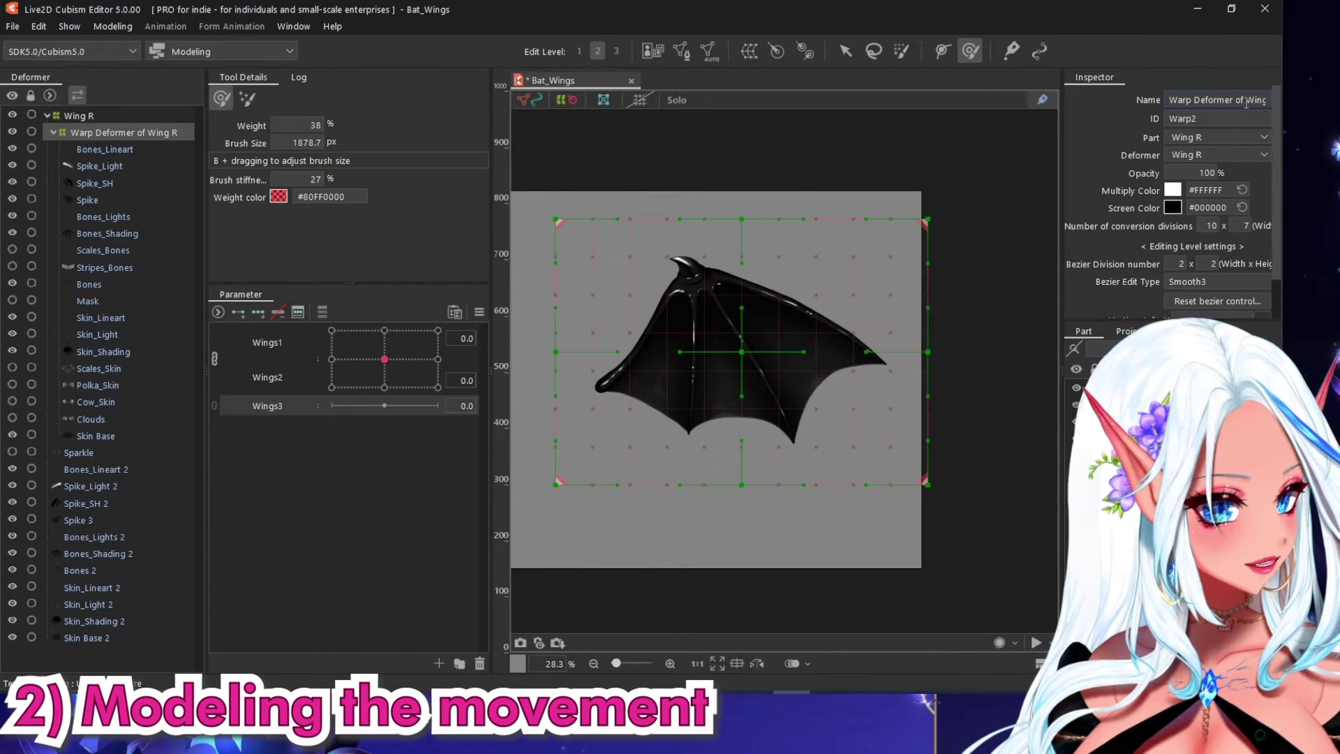
Rename the new warp deformer as WingR.
drag(1246, 102, 1128, 104)
key(Return)
drag(1238, 102, 1231, 99)
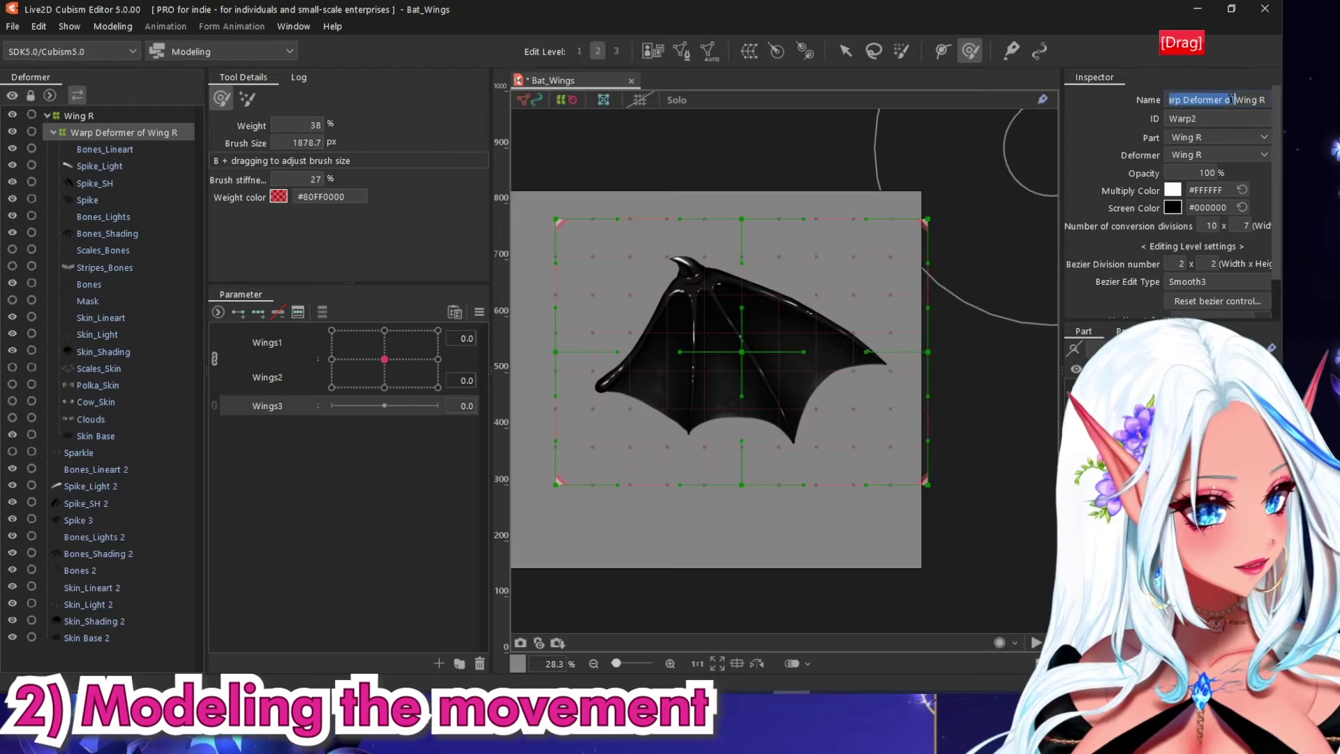
text(WingR)
key(Return)
Add three keyforms to WingR on Wings3 and brush the wing's outer side upward and outward at -1.0.
click(258, 311)
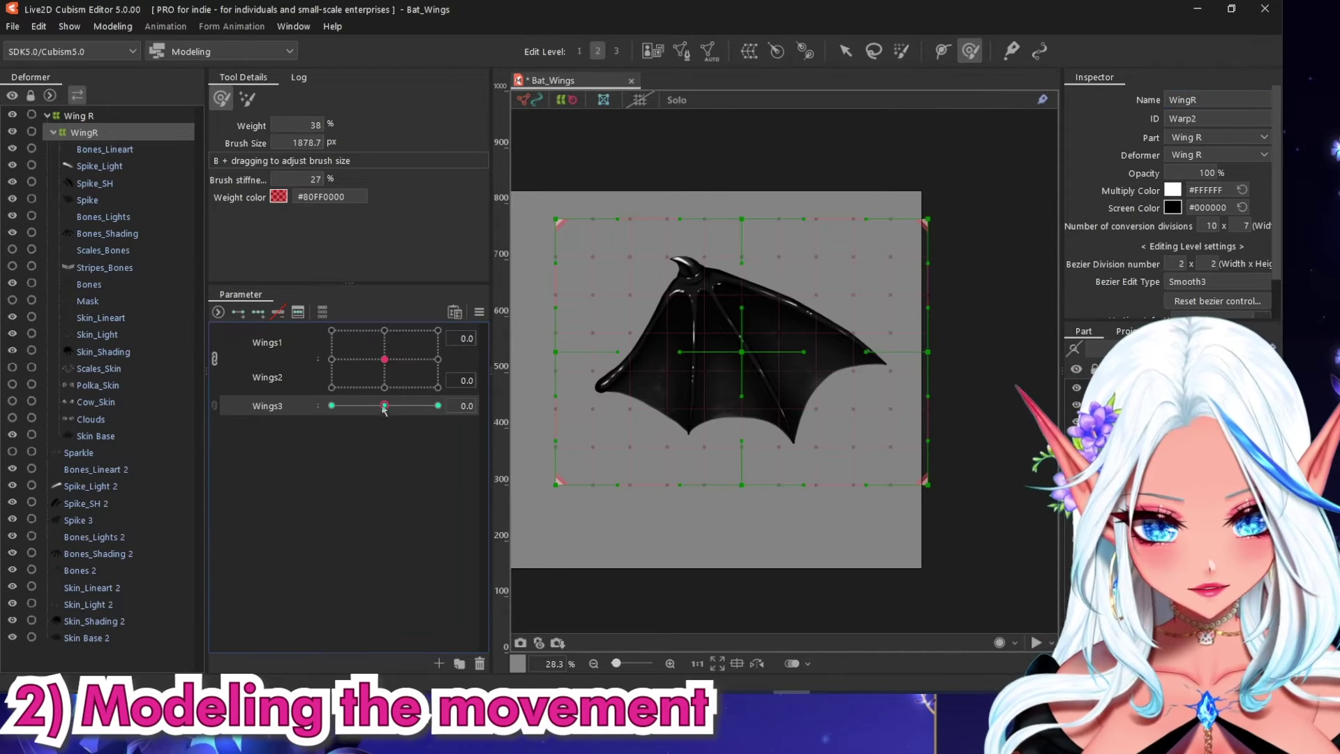
drag(383, 407, 332, 405)
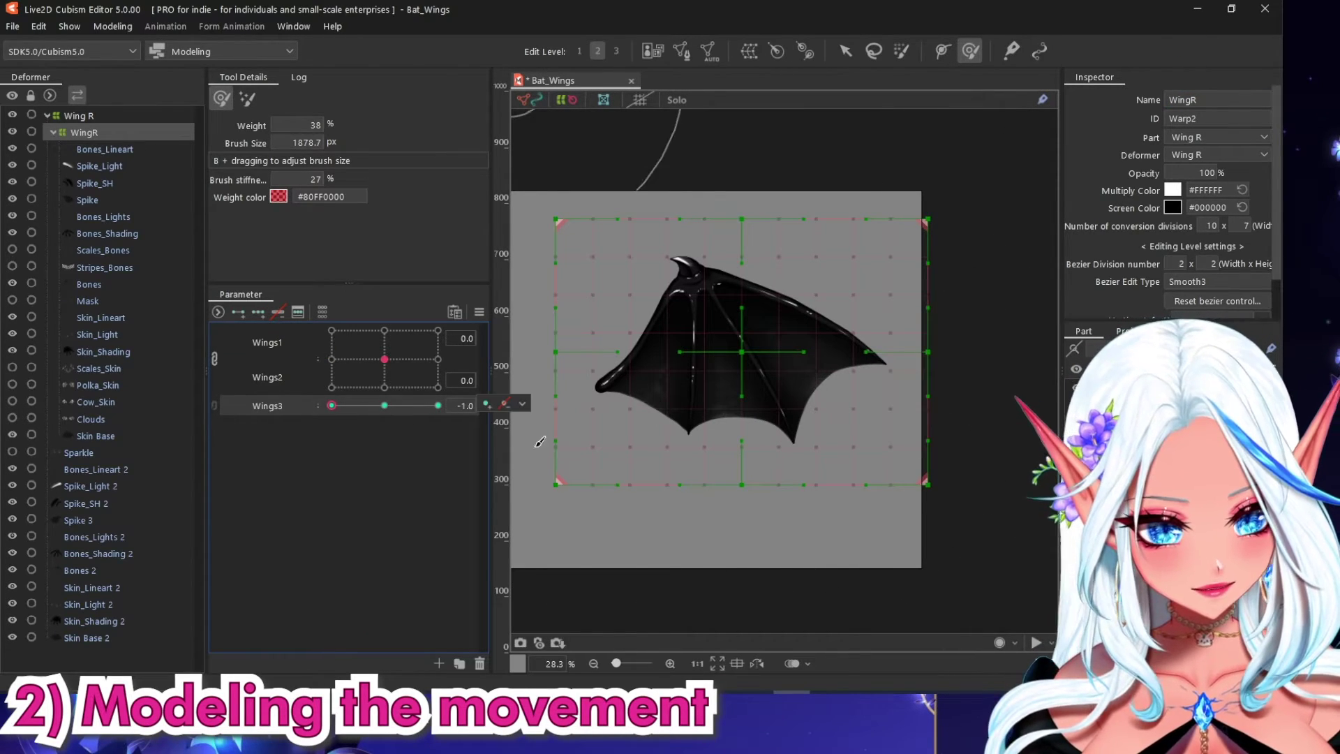
drag(755, 516, 817, 500)
drag(915, 388, 948, 300)
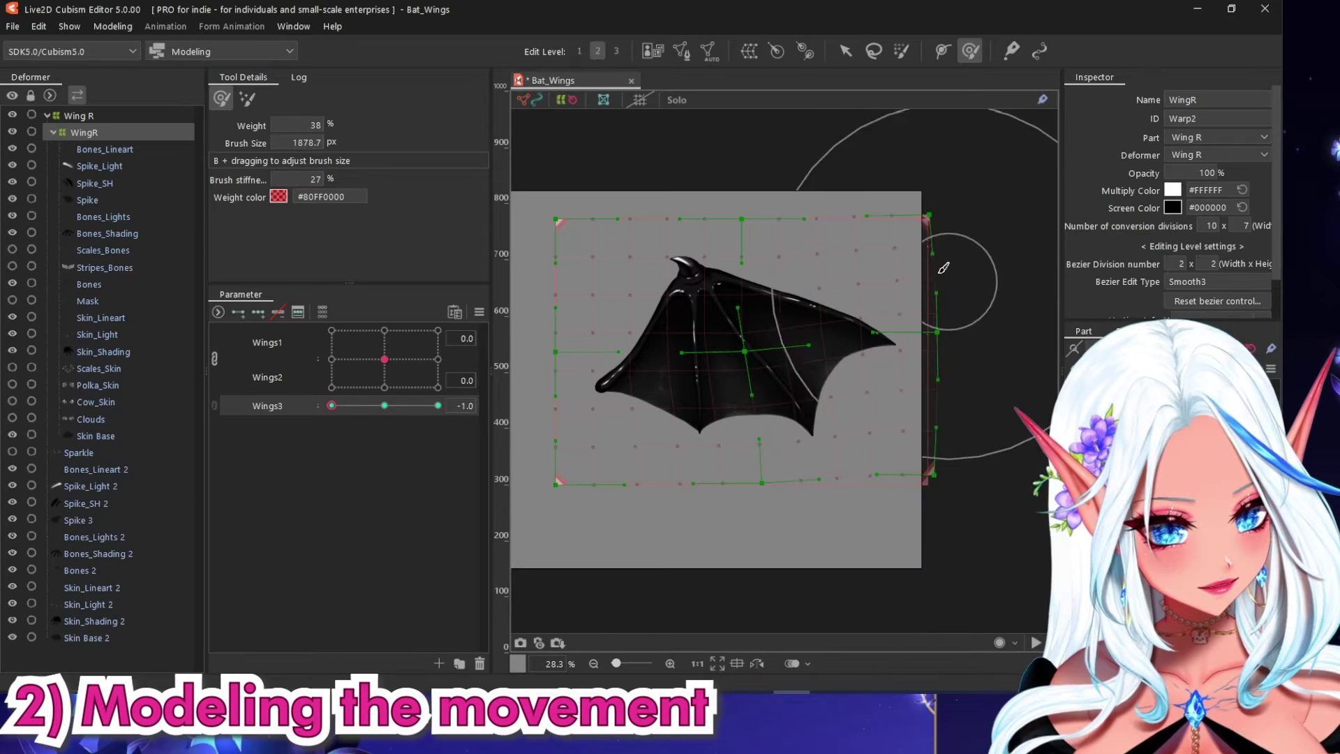
drag(991, 411, 999, 388)
drag(894, 489, 893, 483)
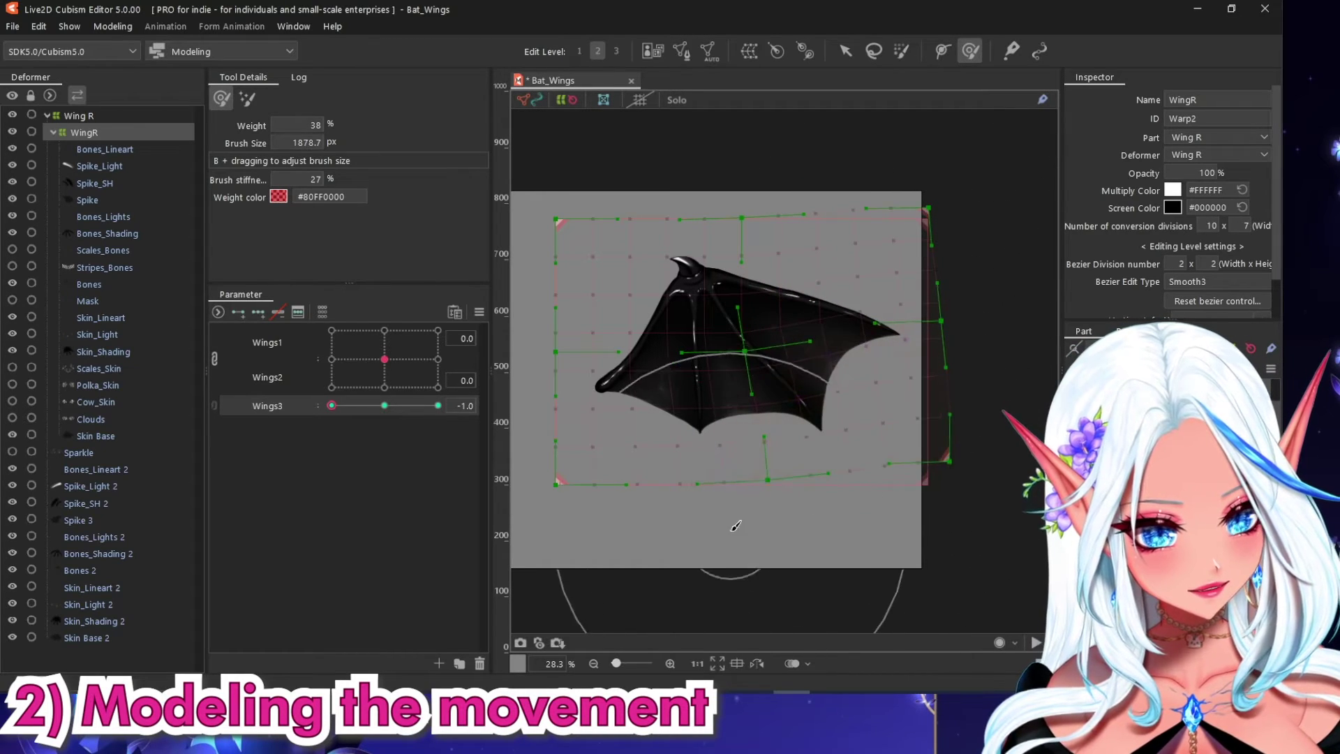
Brush WingR's outer and lower edges downward at Wings3 1.0 and refine the warp's center point.
drag(331, 405, 437, 405)
drag(888, 461, 877, 482)
drag(924, 377, 915, 399)
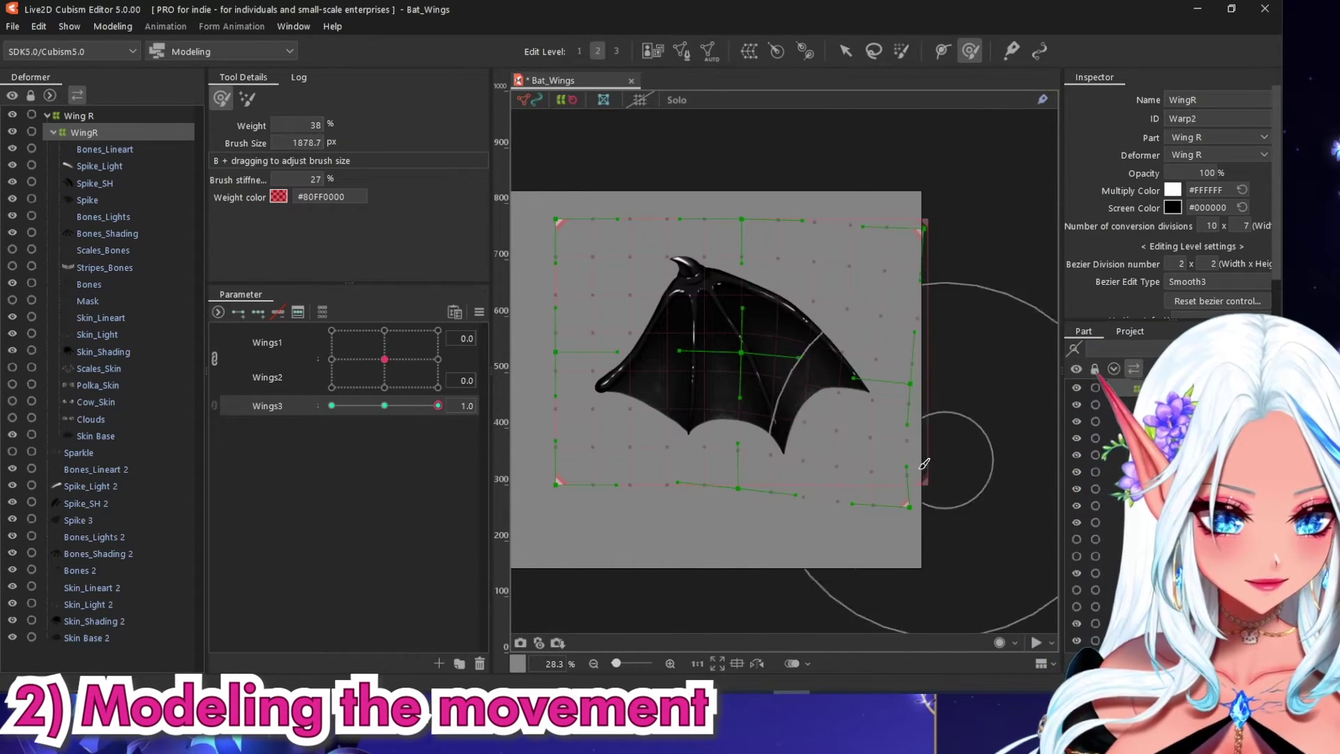
drag(789, 502, 776, 509)
drag(332, 406, 438, 406)
click(845, 51)
drag(738, 353, 740, 357)
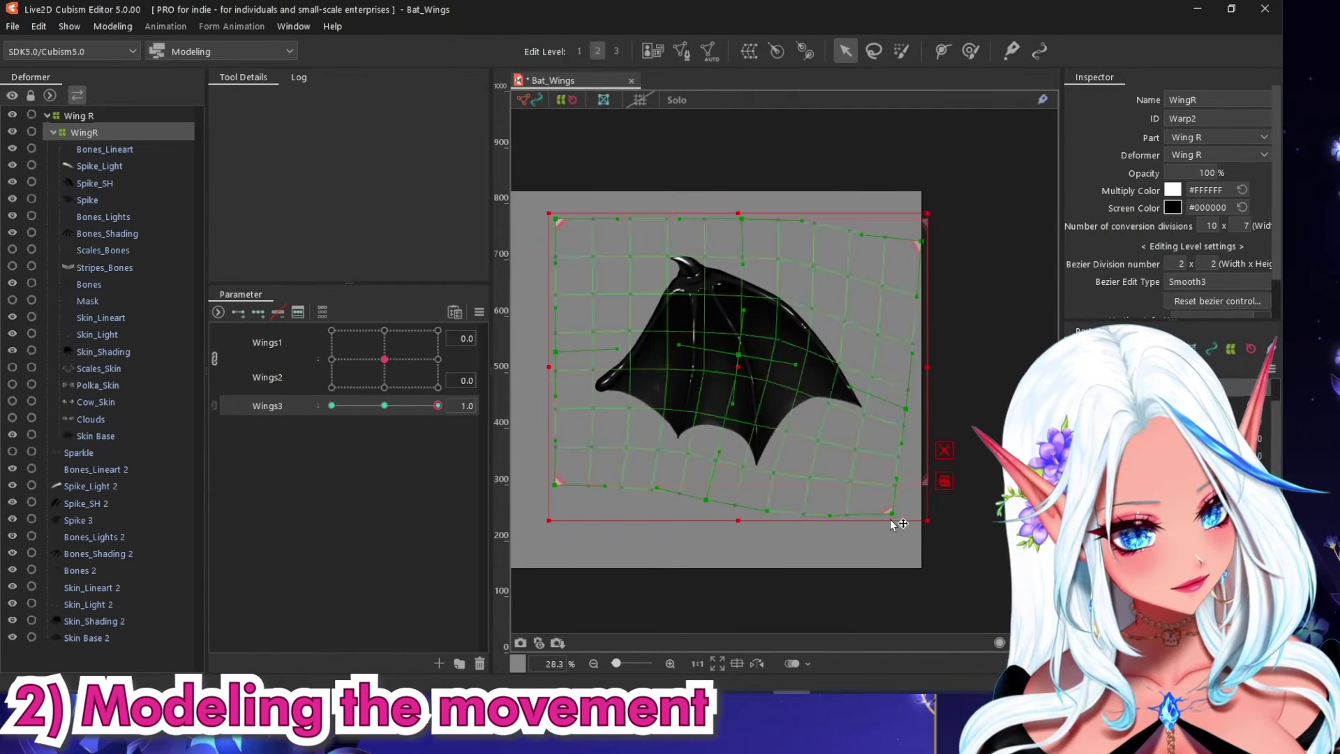
Raise WingR's outer edge midpoint and pull its lower outer corner outward at Wings3 -1.0, then reset the parameters to default.
click(333, 406)
drag(940, 321, 944, 303)
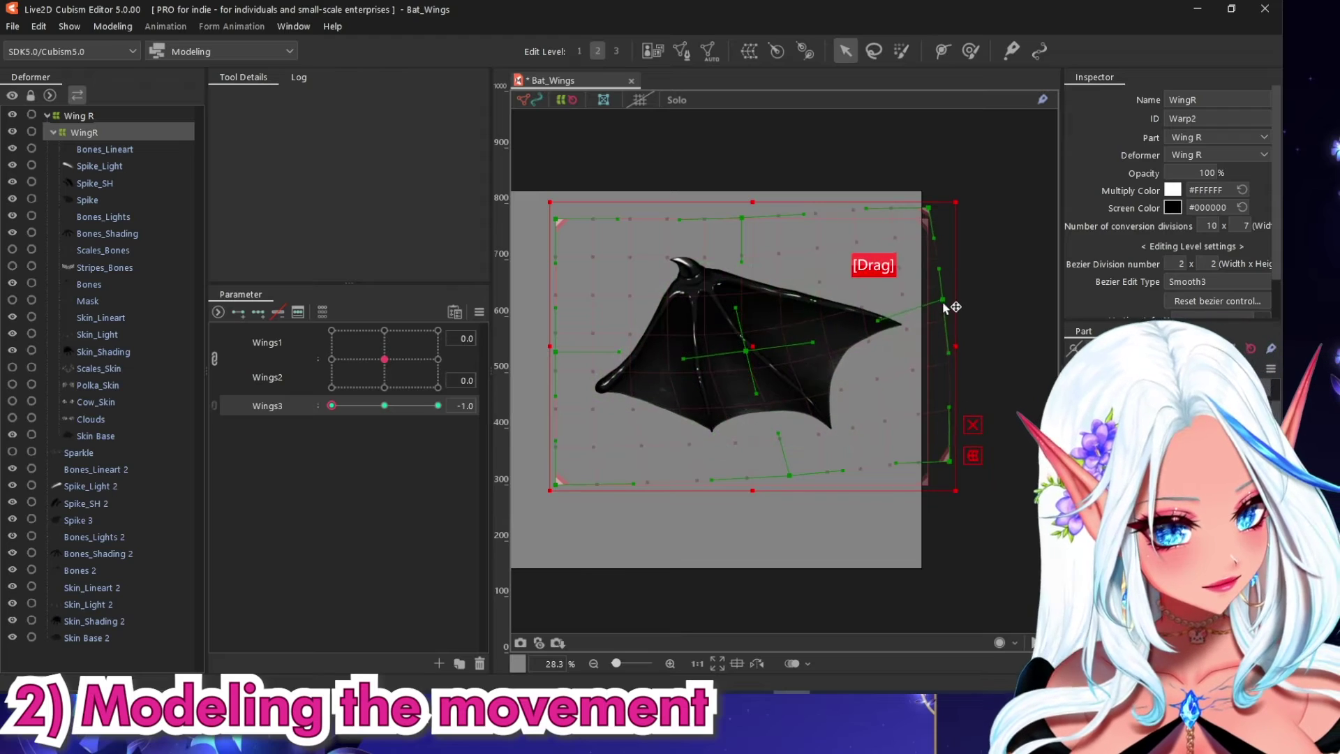
drag(745, 357, 743, 351)
drag(949, 462, 999, 447)
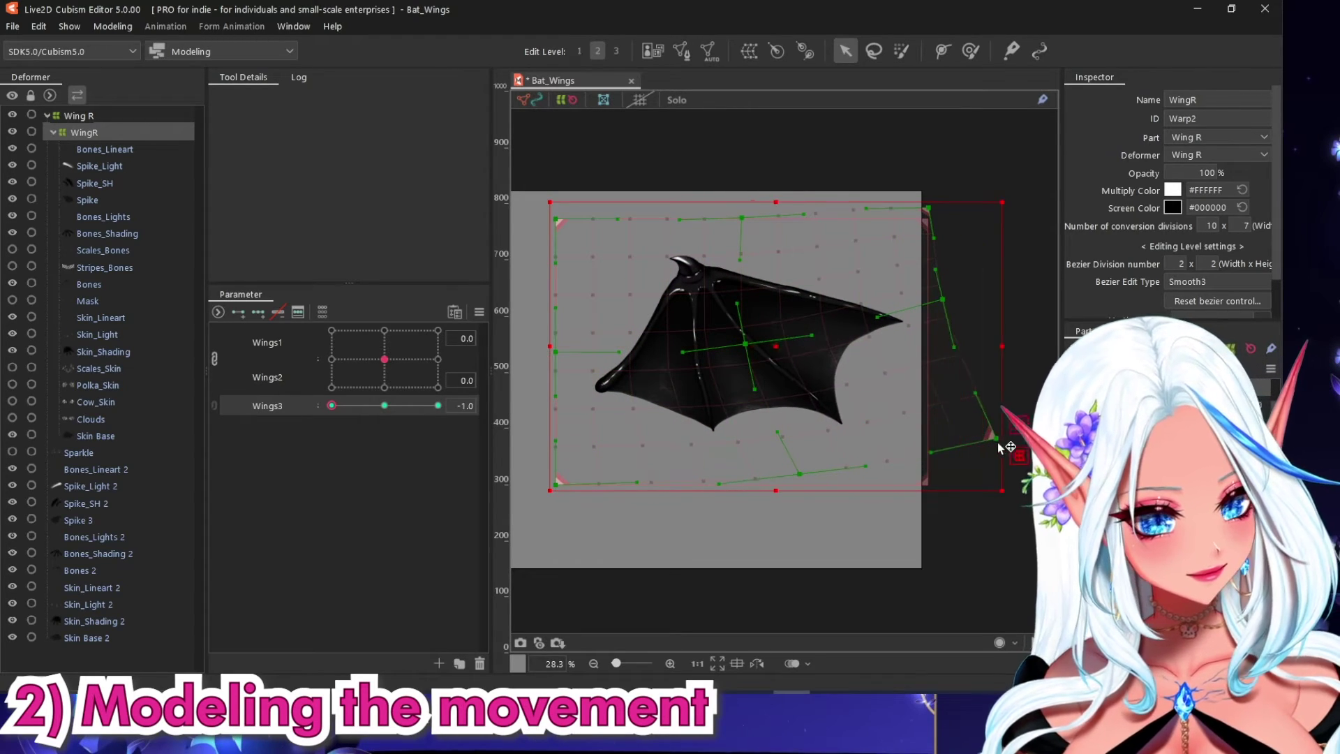
drag(438, 405, 384, 406)
drag(332, 331, 386, 362)
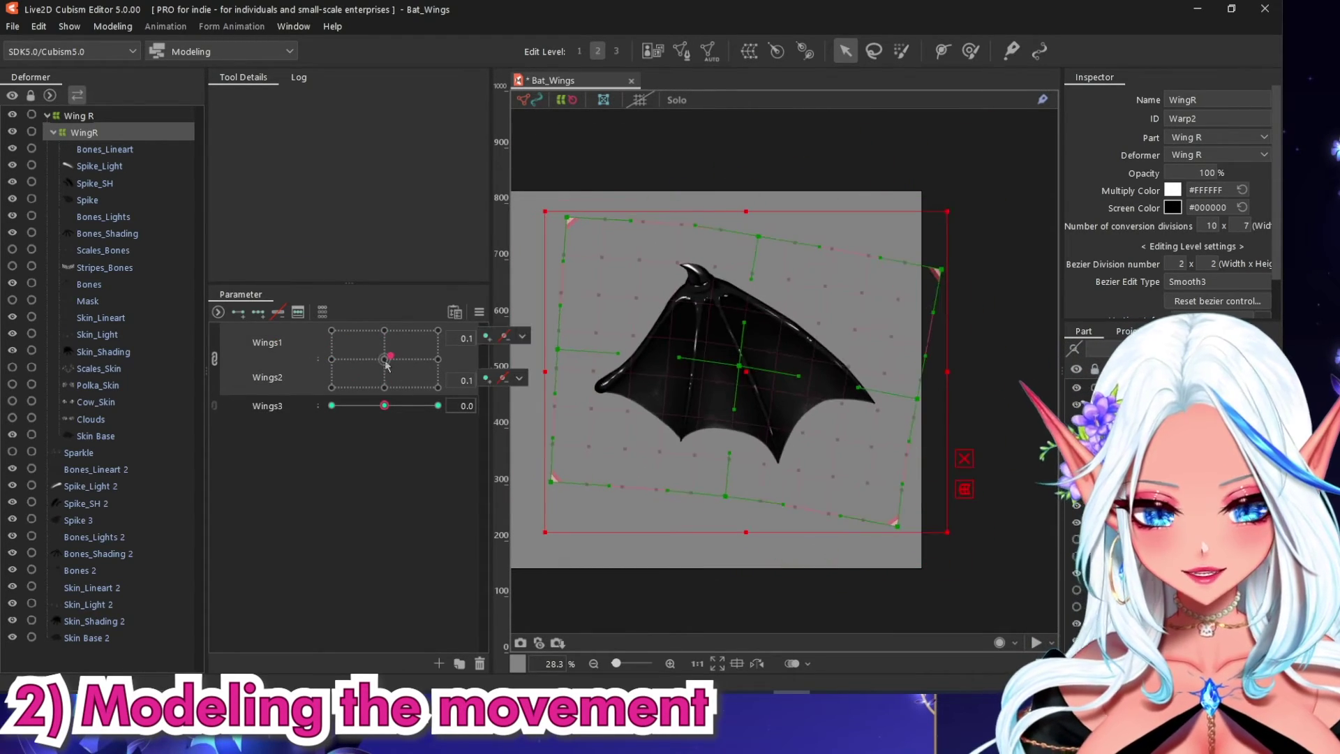
right_click(386, 362)
Open the physics settings and add a physics group named Wings.
click(112, 28)
click(222, 343)
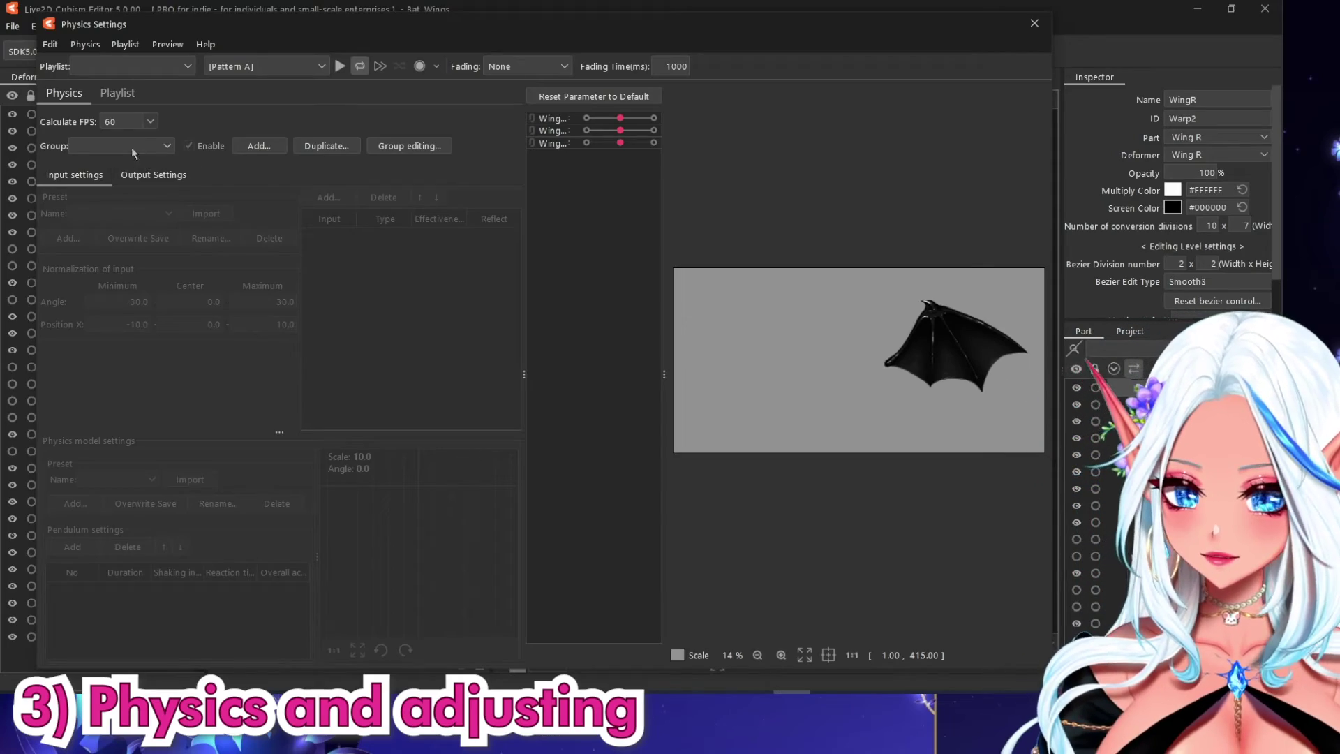
click(268, 150)
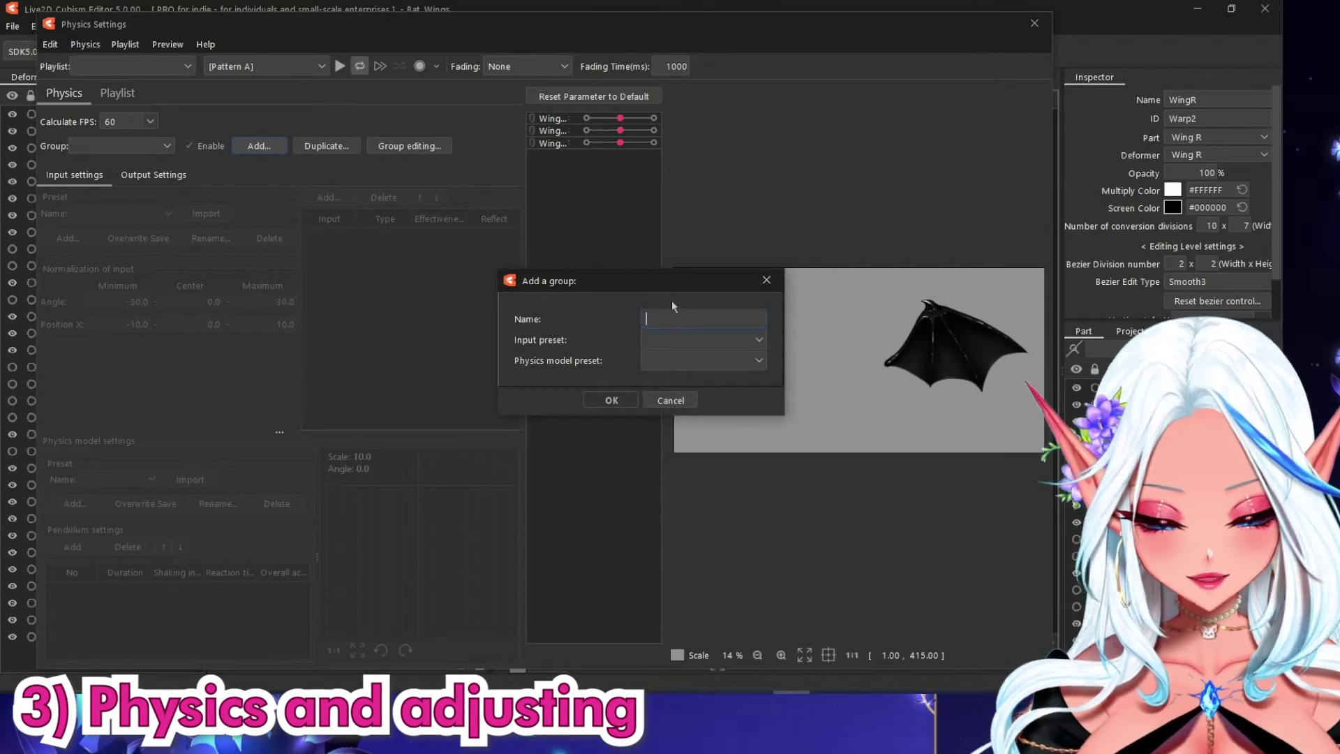
text(Wings)
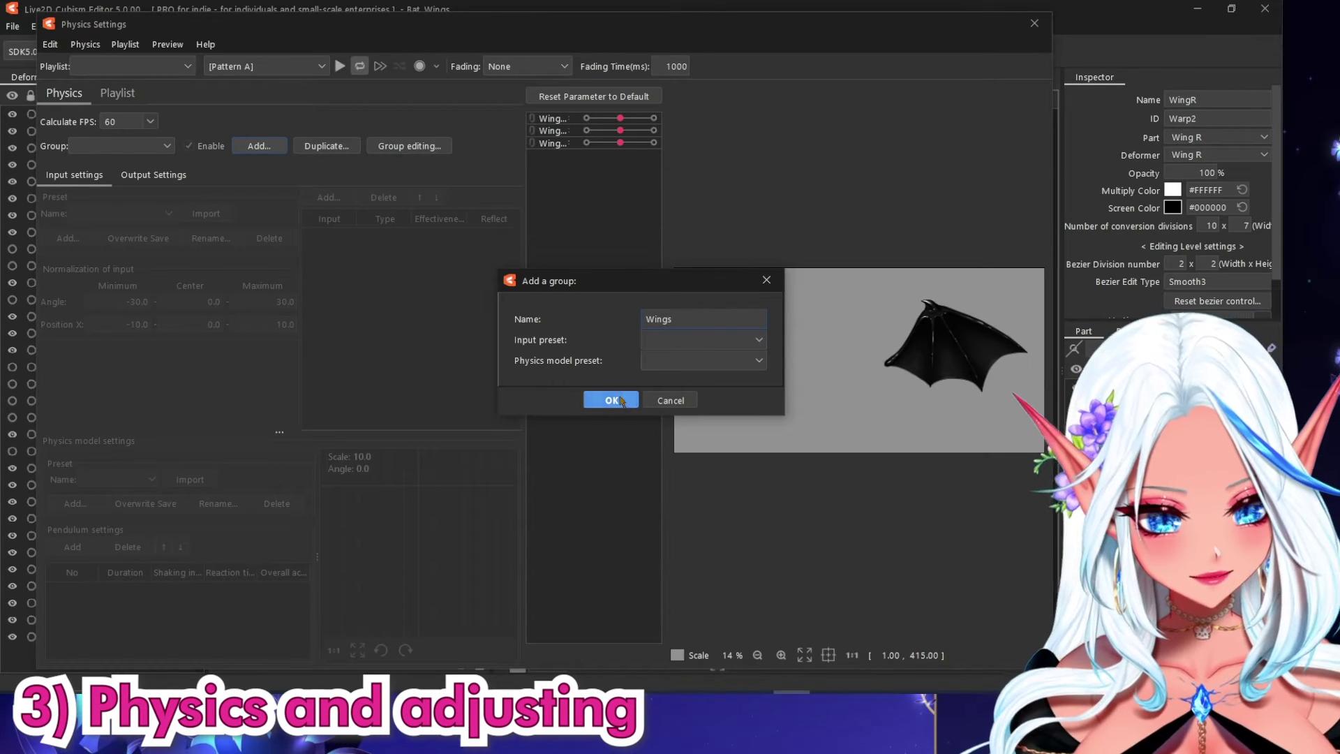
click(620, 398)
Check which parameters are available as inputs for the Wings physics group, and leave the physics settings without adding any.
right_click(363, 275)
click(380, 282)
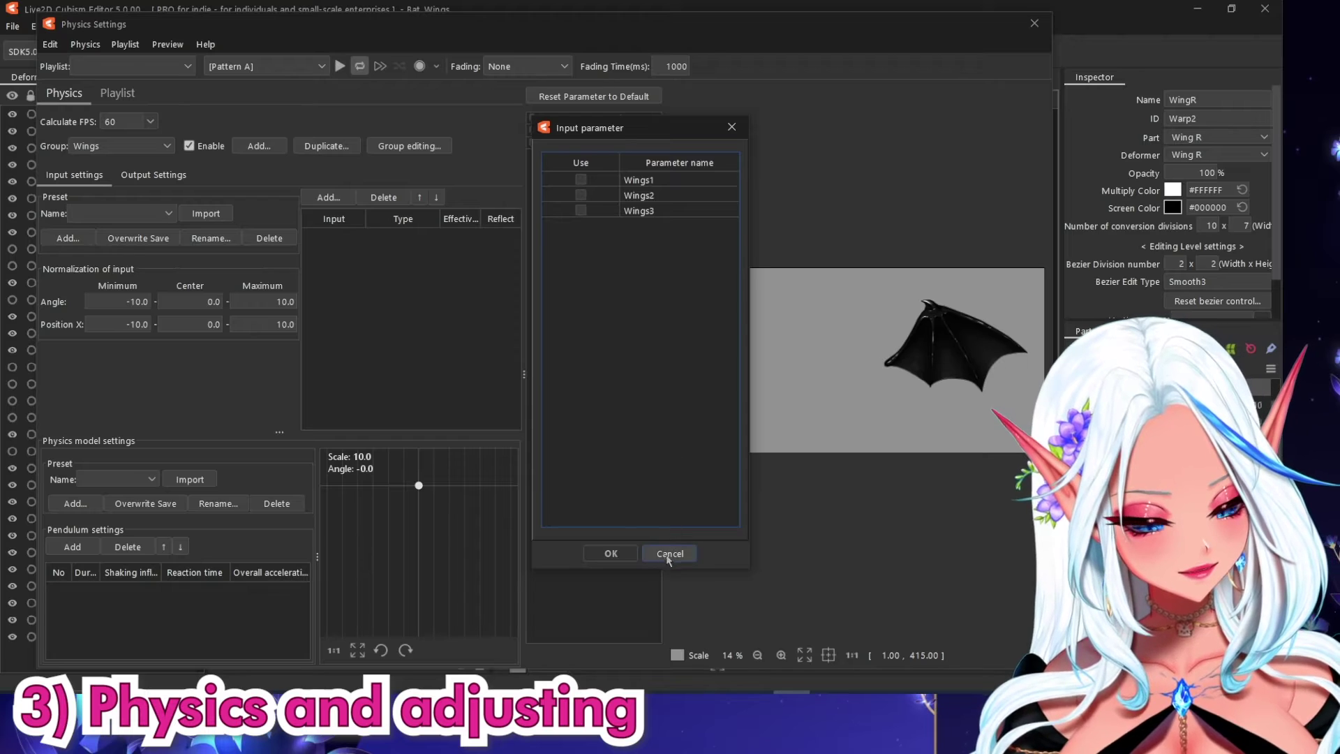
click(668, 554)
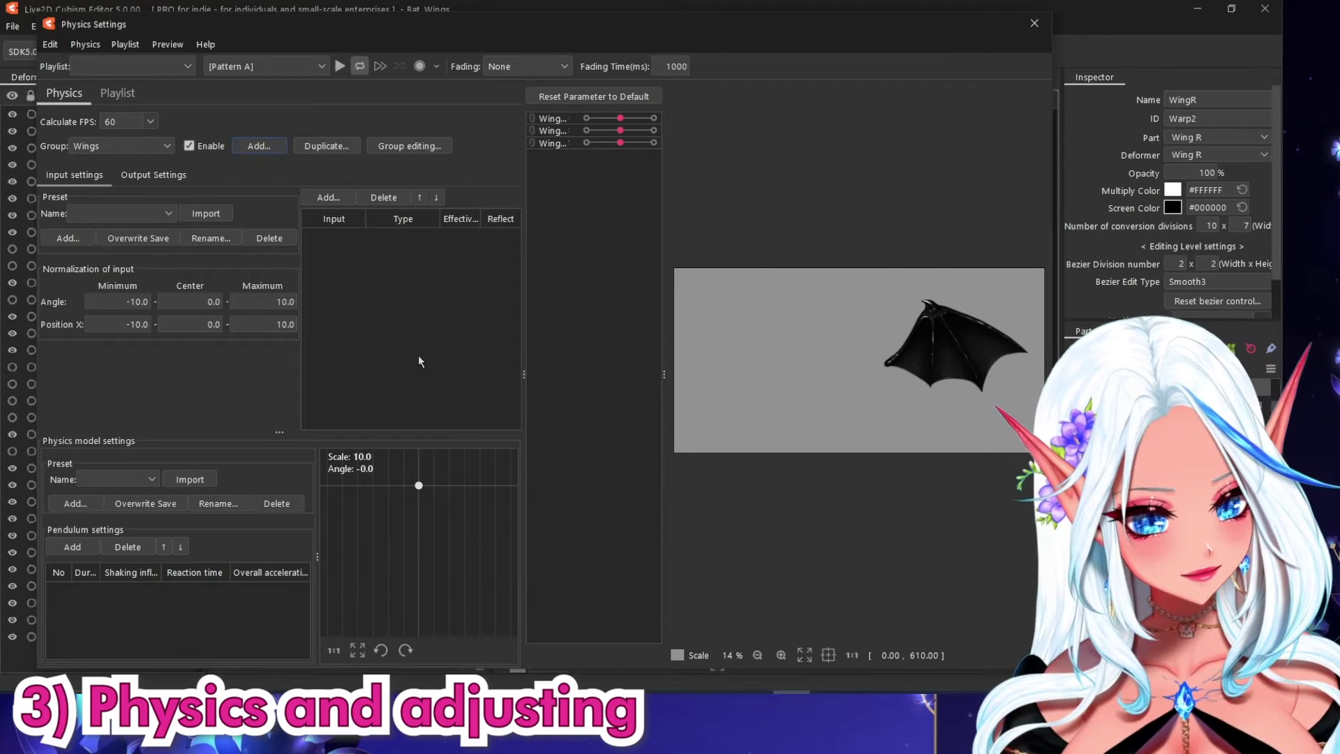
click(145, 45)
click(380, 289)
right_click(377, 289)
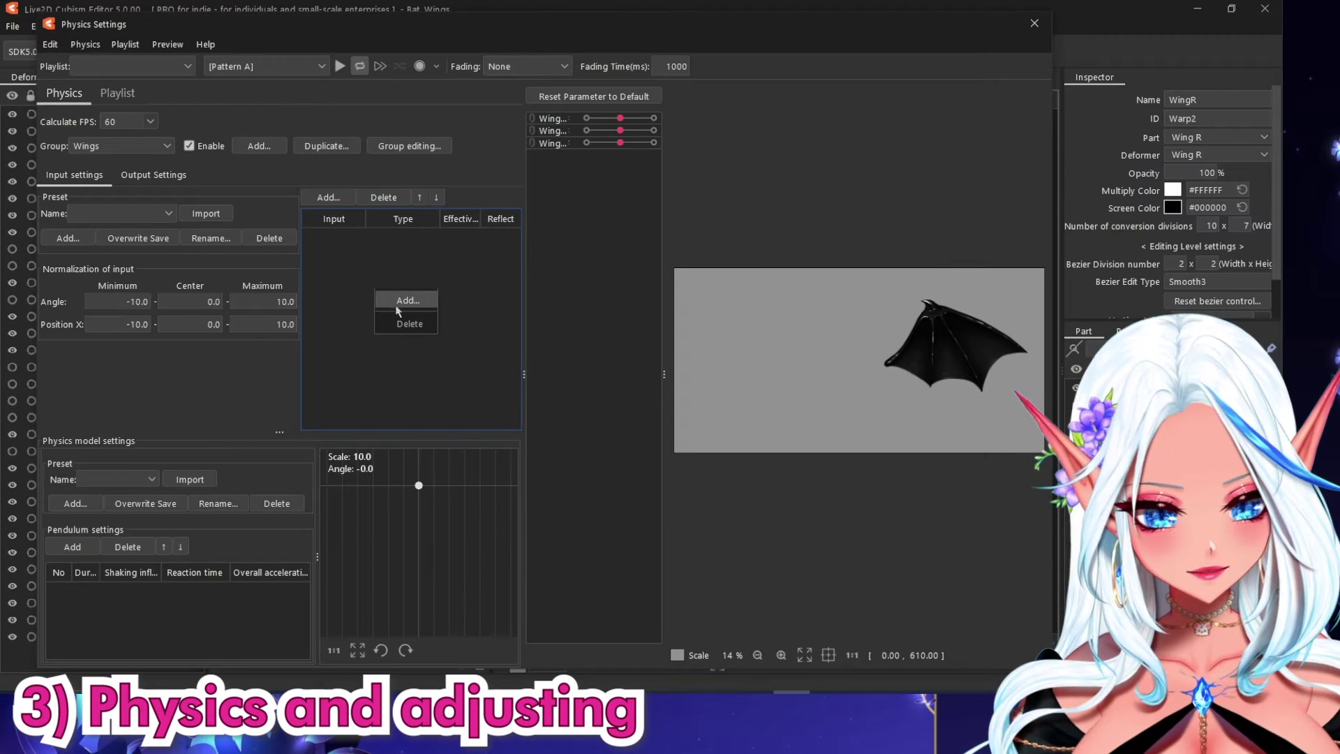
click(403, 298)
click(731, 128)
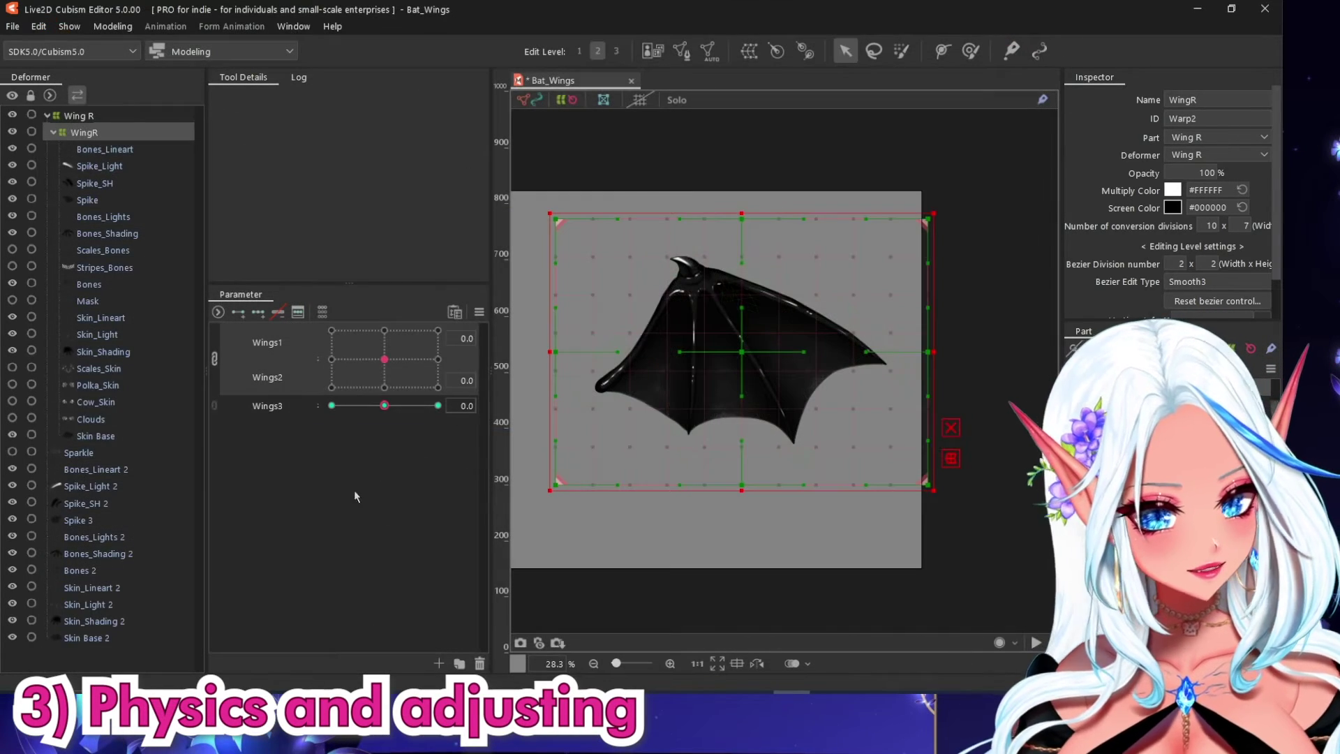
Create a parameter named Body X with the ID ParamBodyAngleX and a range of -1.0 to 1.0, default 0.0.
right_click(354, 489)
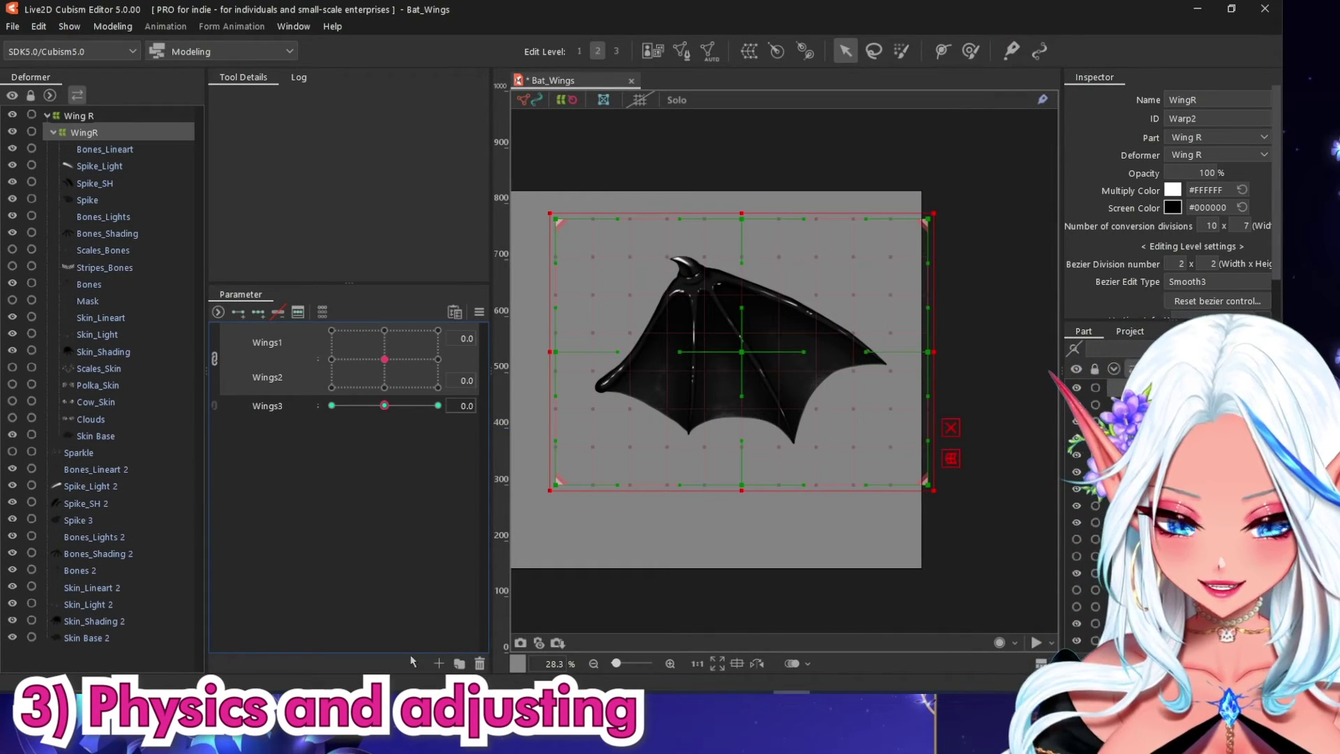
click(439, 663)
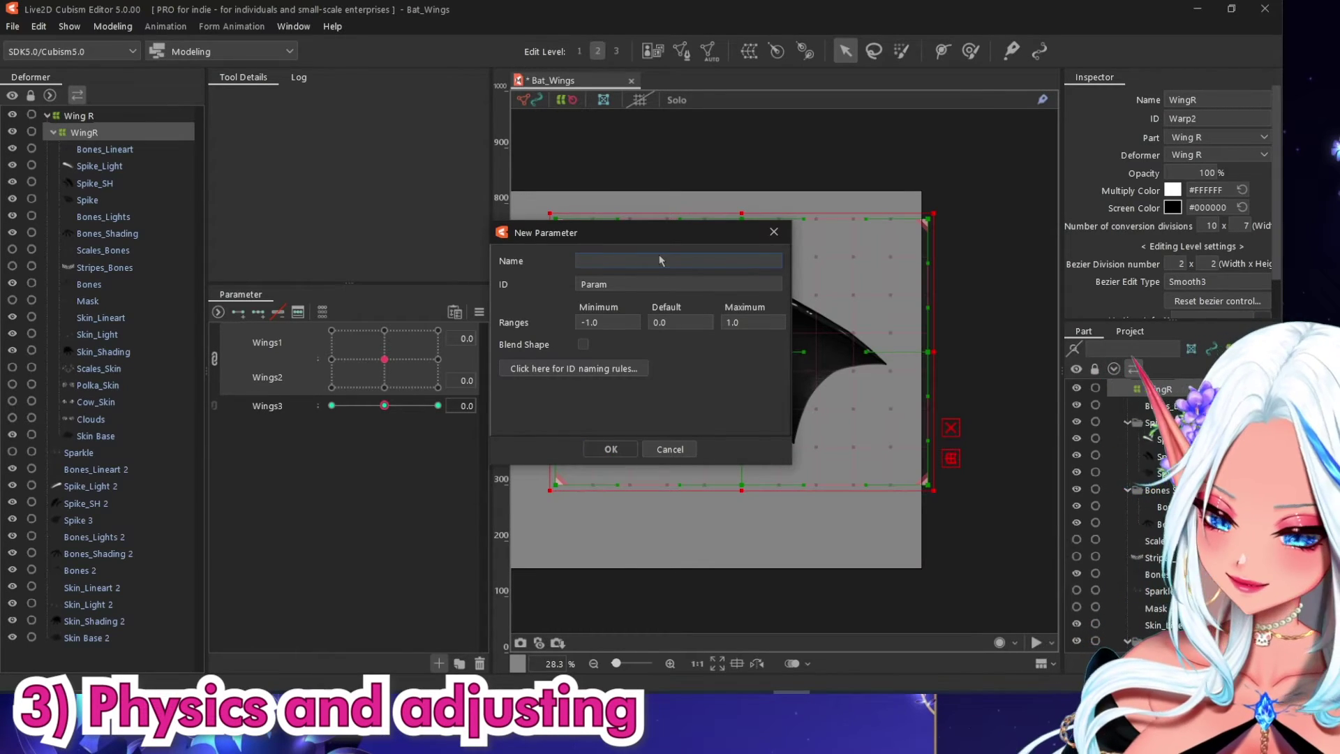
text(BodyAngleX)
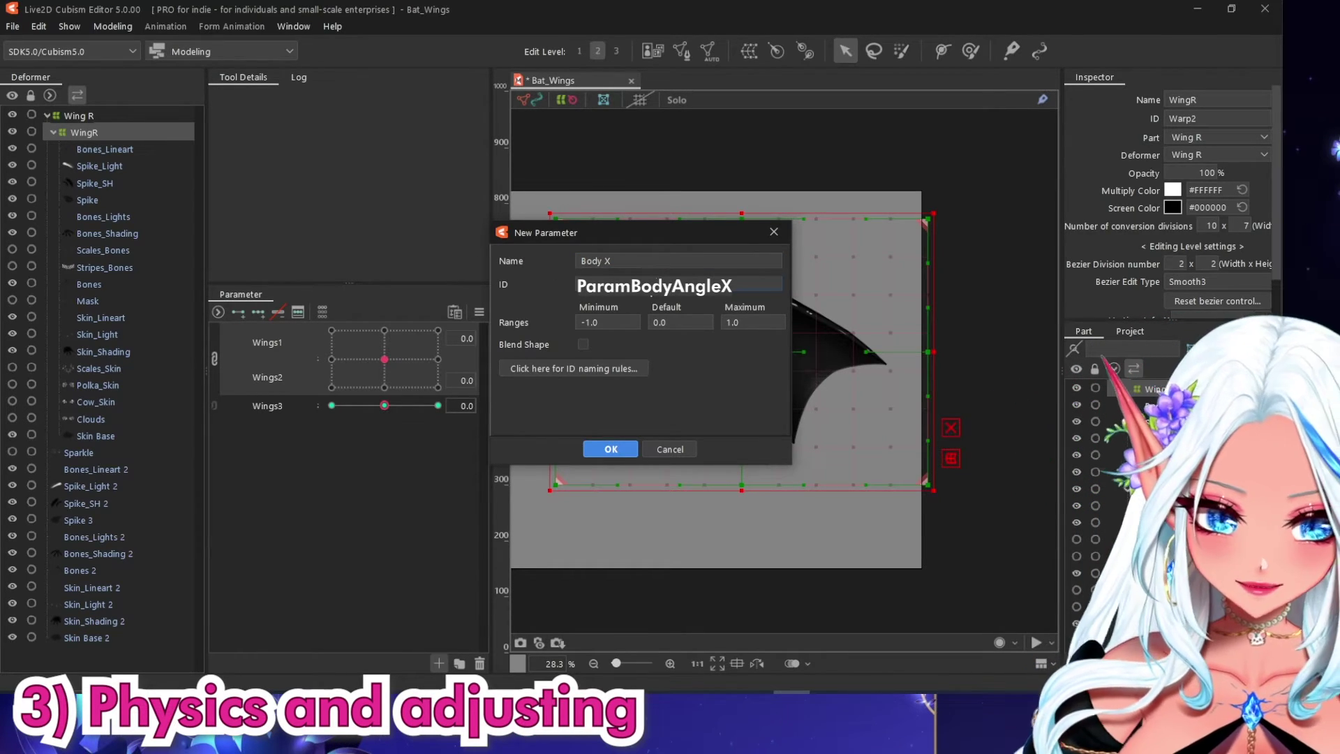
click(611, 449)
Replicate the Body X parameter and change the copy's name to Body Y and its ID to ParamBodyAngleY.
right_click(286, 425)
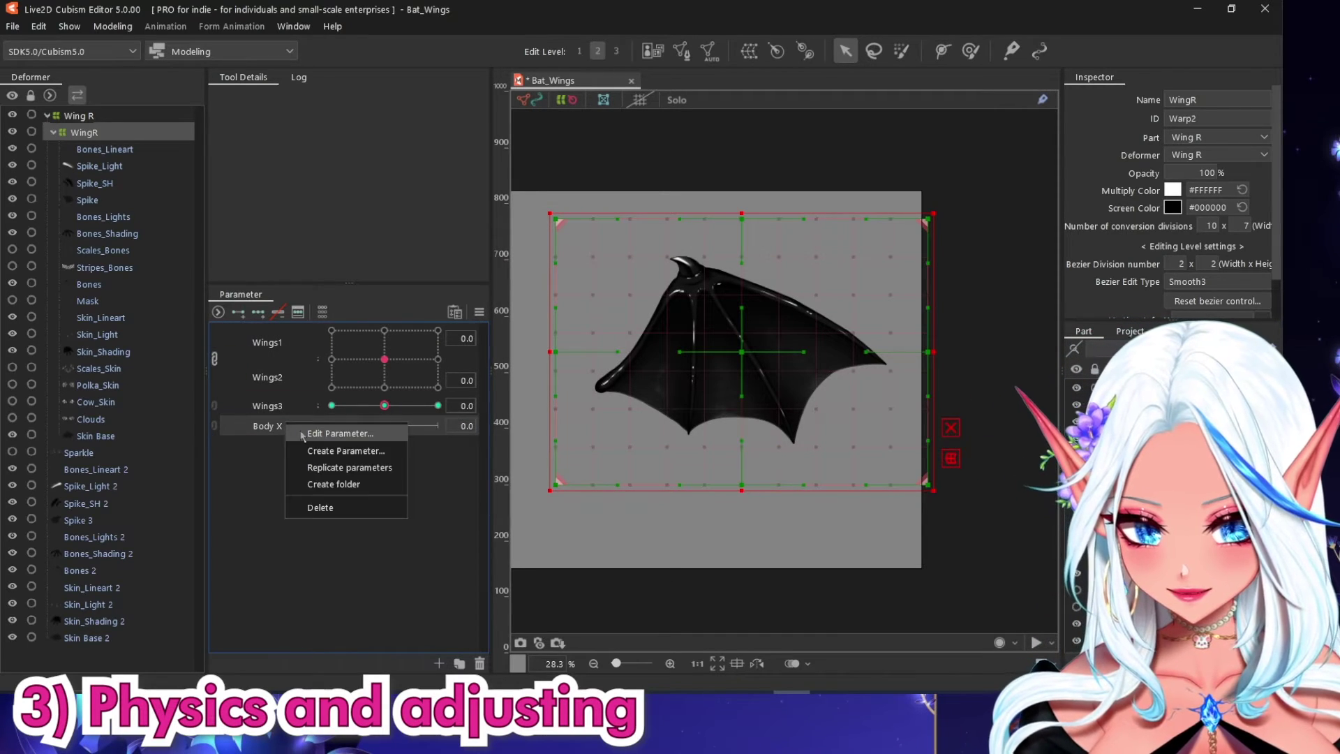
click(349, 467)
right_click(283, 445)
click(335, 453)
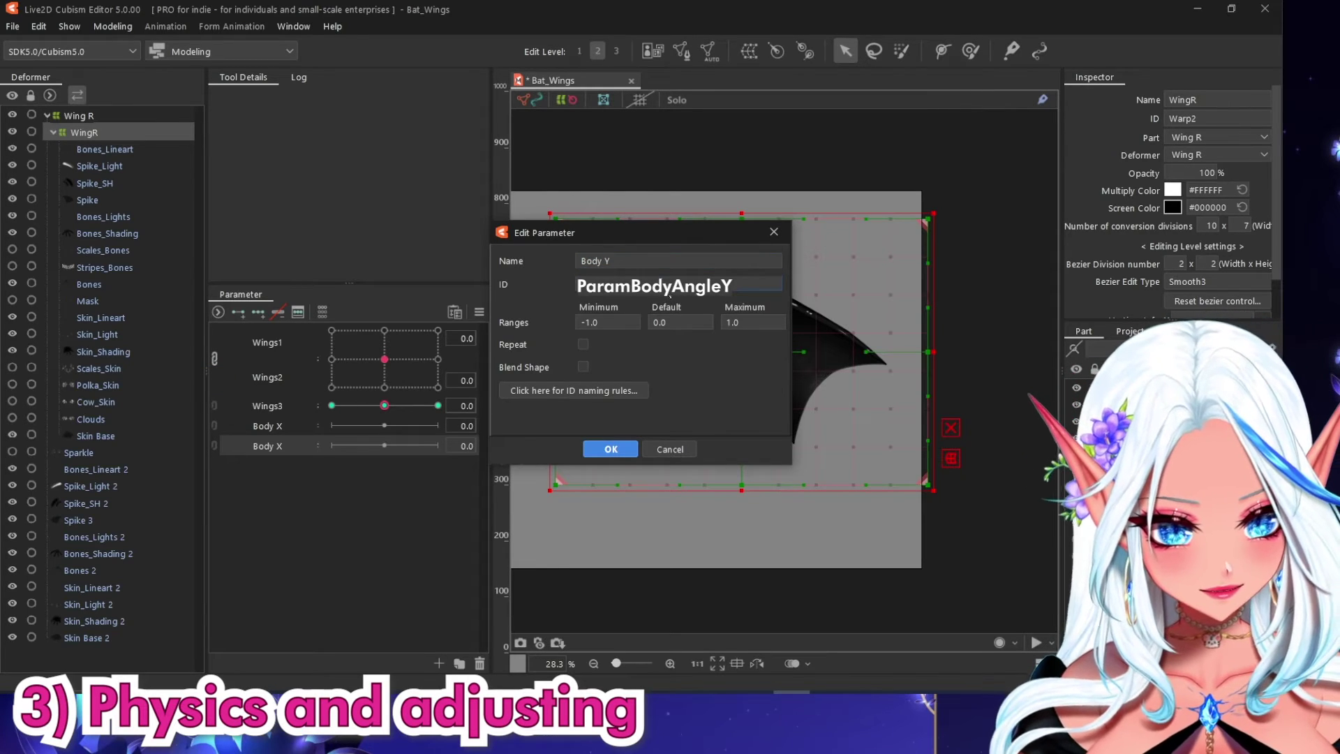
click(621, 450)
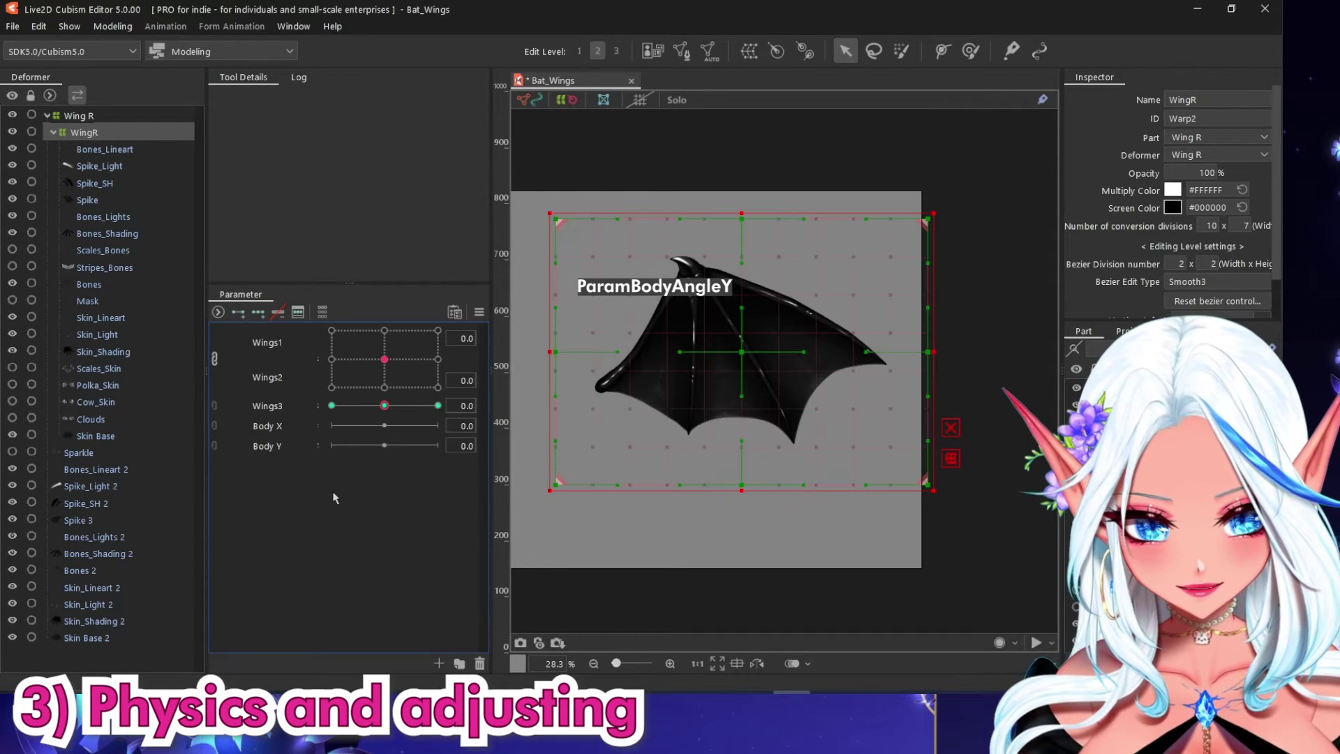
Open the recent model Yoshino2023_VB.cmo3 and collapse its Toggles parameter folder to reach the Body & Head parameters.
click(13, 29)
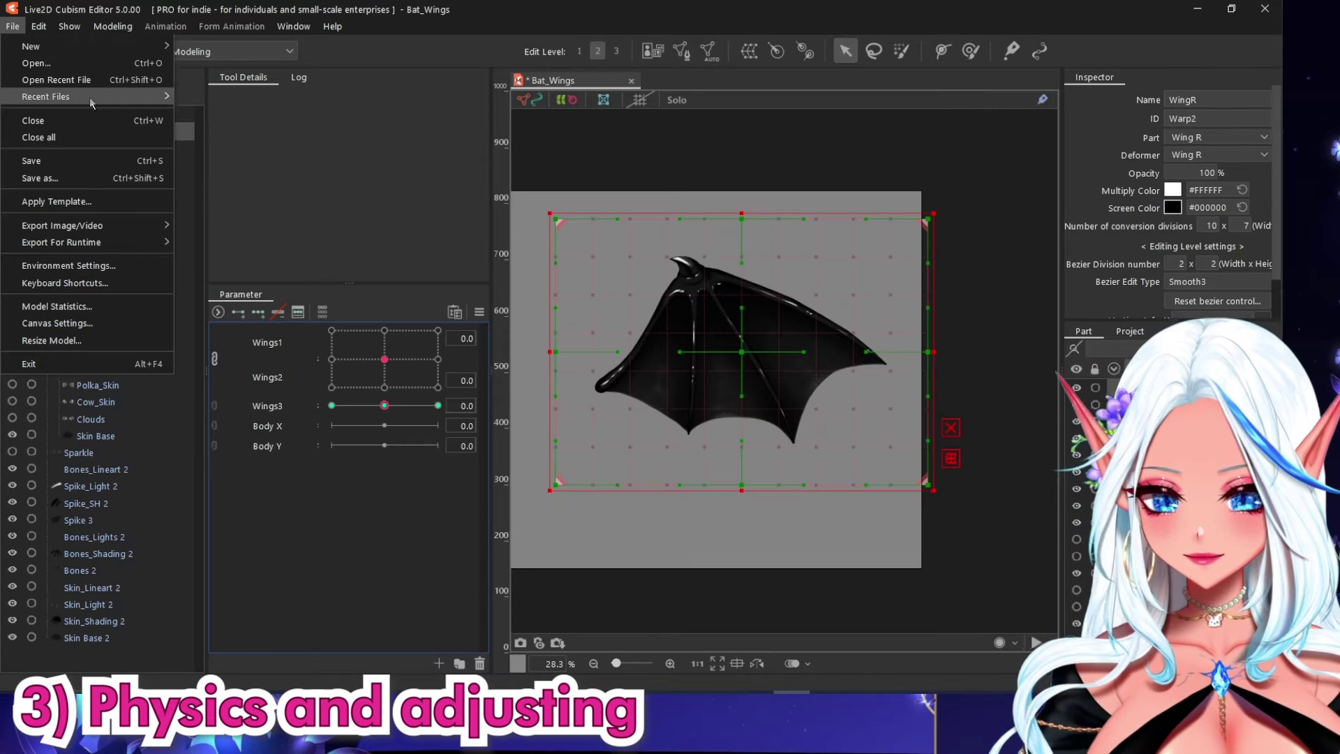
mouse_move(119, 101)
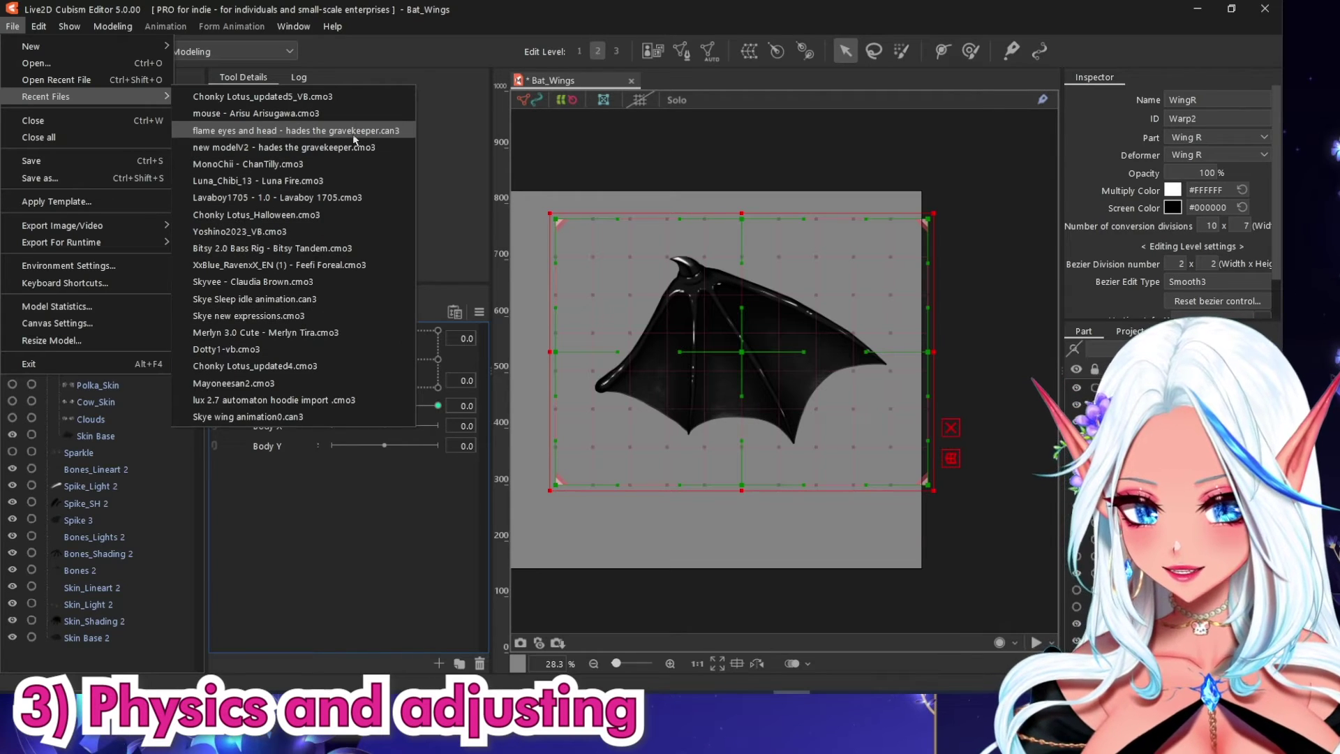
click(325, 232)
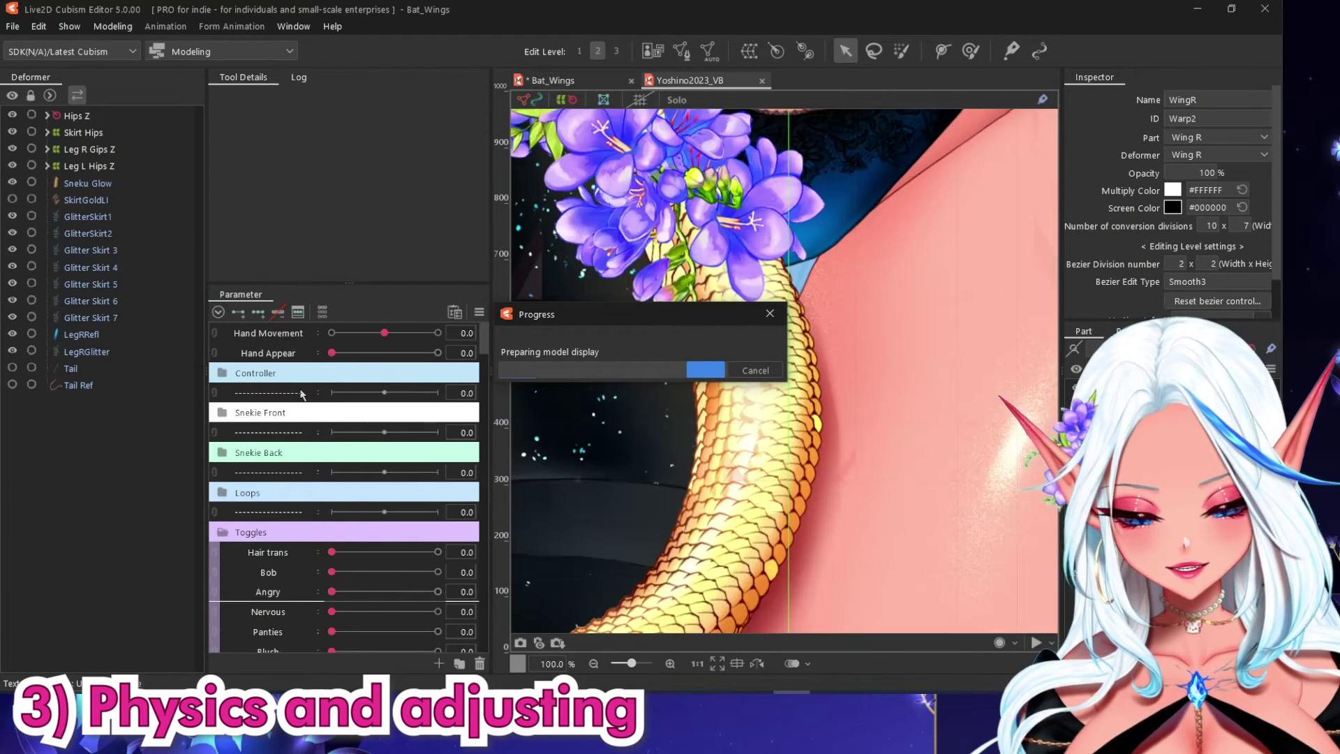
scroll(757, 219, up, 2)
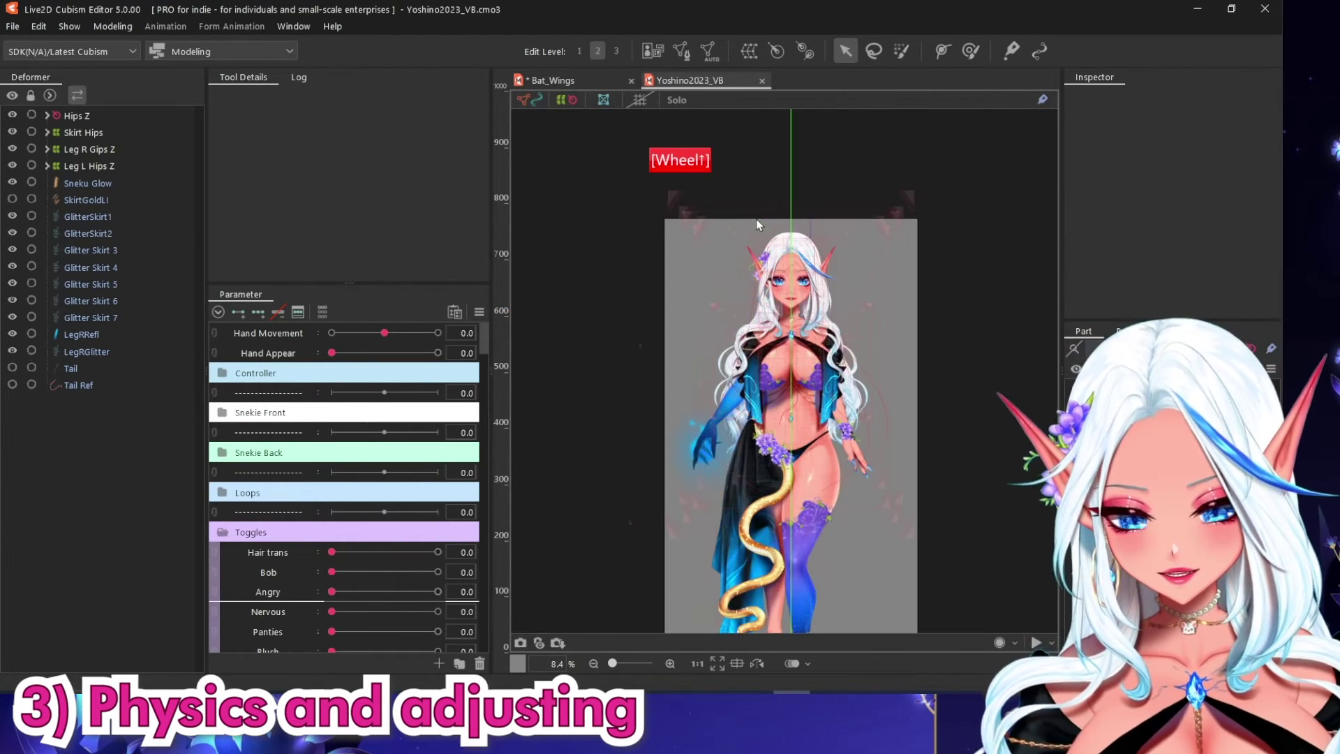
scroll(773, 458, up, 1)
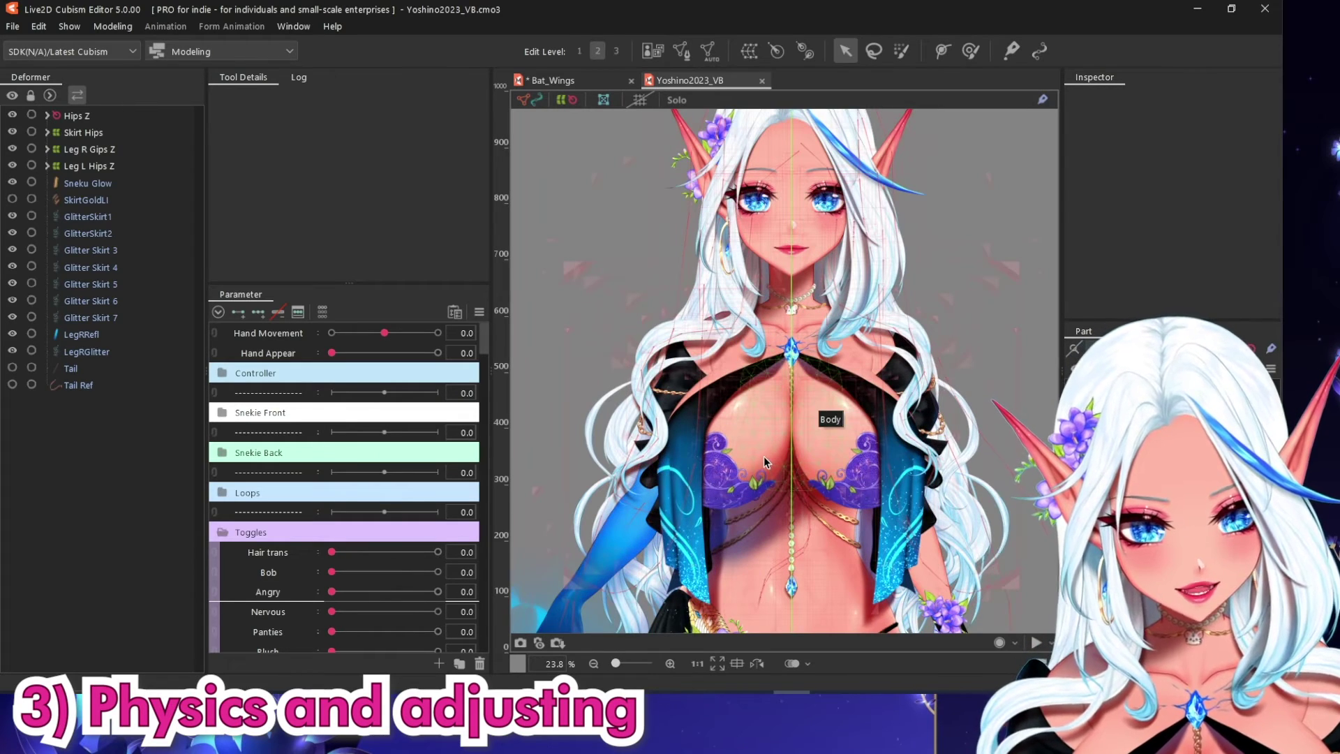
click(729, 472)
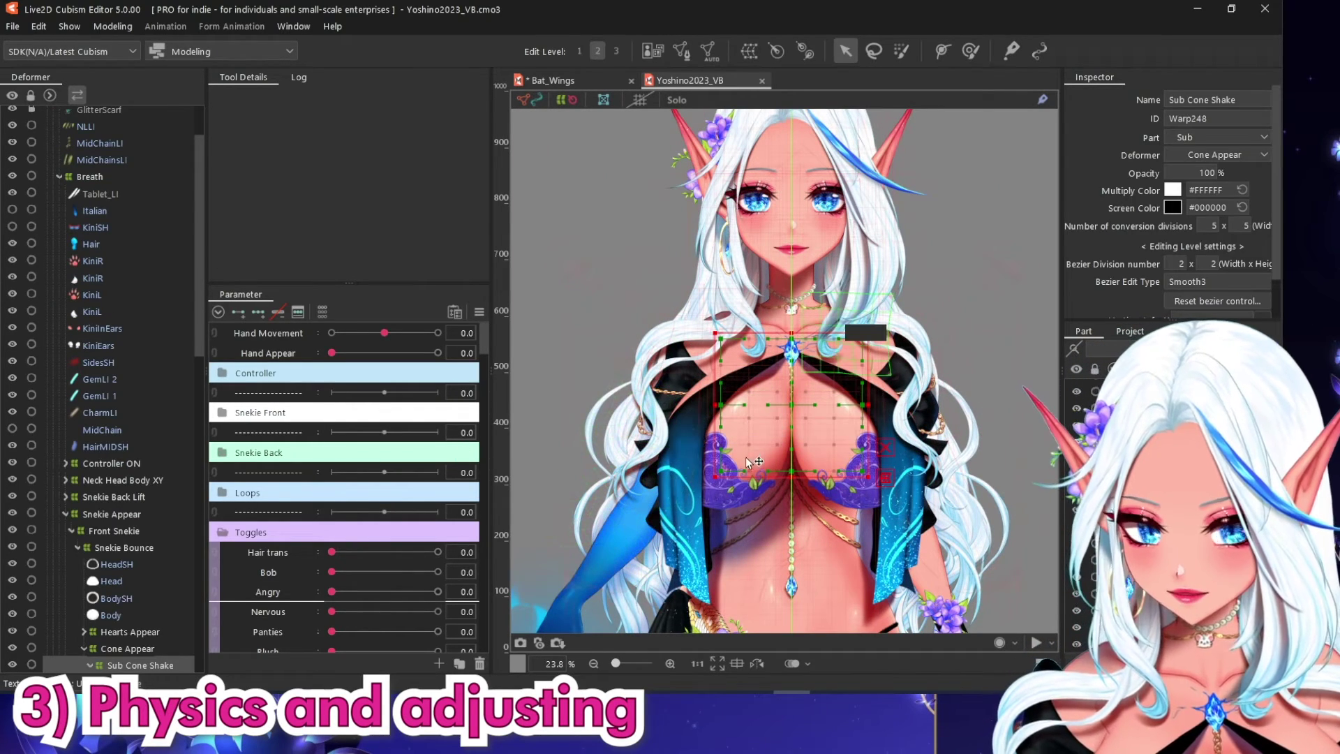
scroll(224, 417, down, 2)
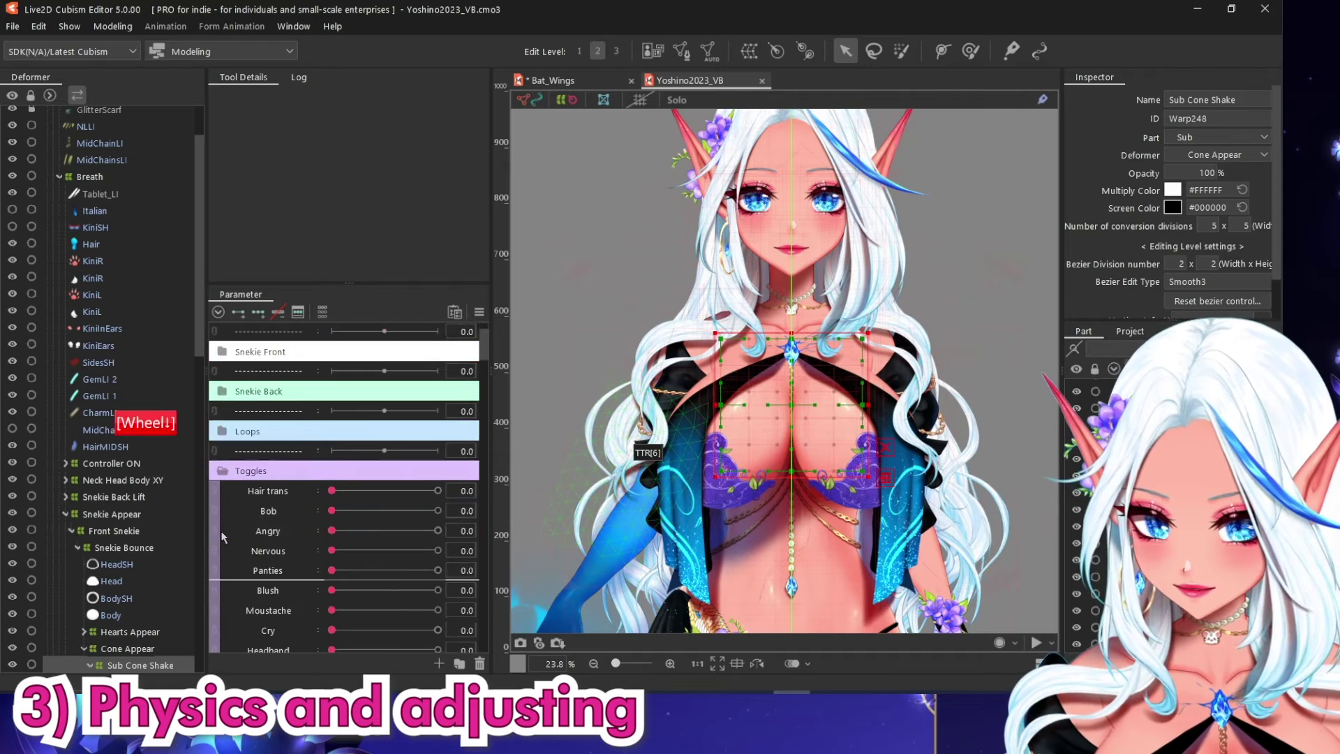
scroll(242, 486, up, 2)
click(224, 532)
scroll(261, 522, down, 2)
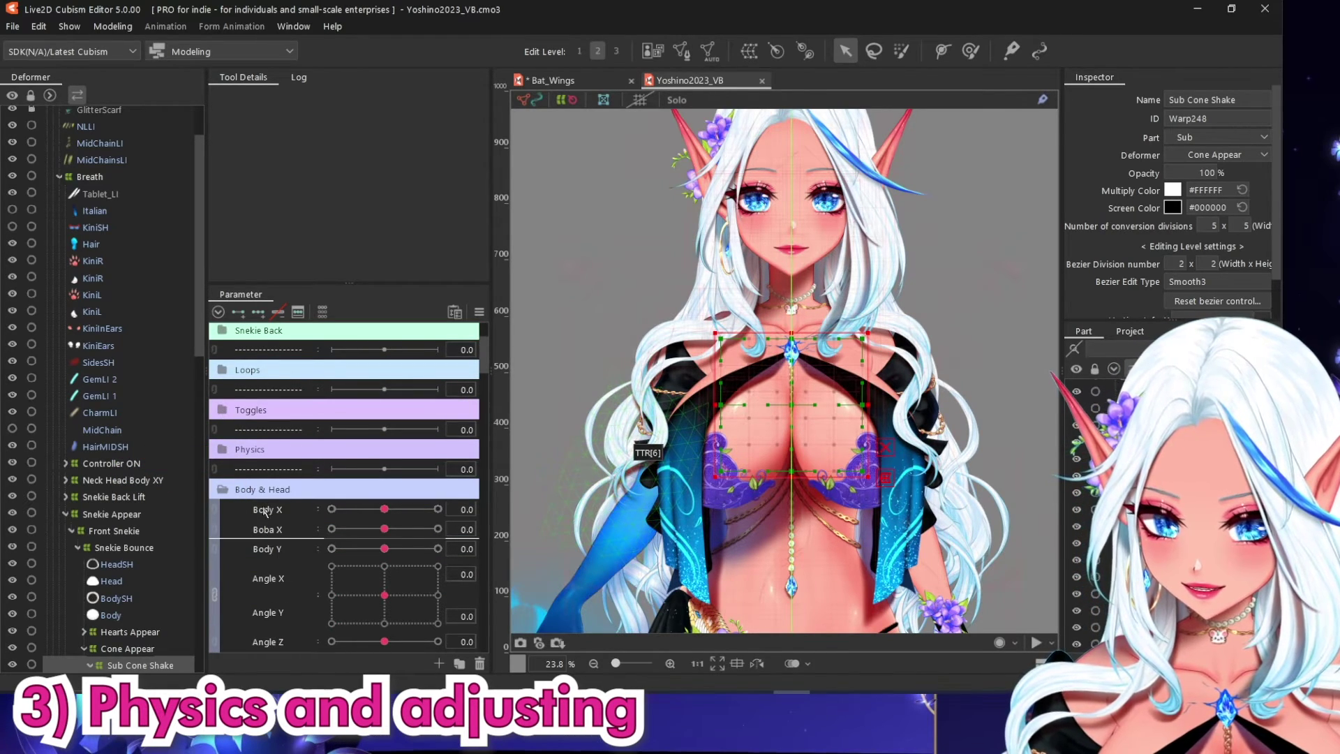
Select all objects keyed to the Body X parameter in the Body & Head folder.
click(265, 512)
right_click(462, 512)
click(523, 509)
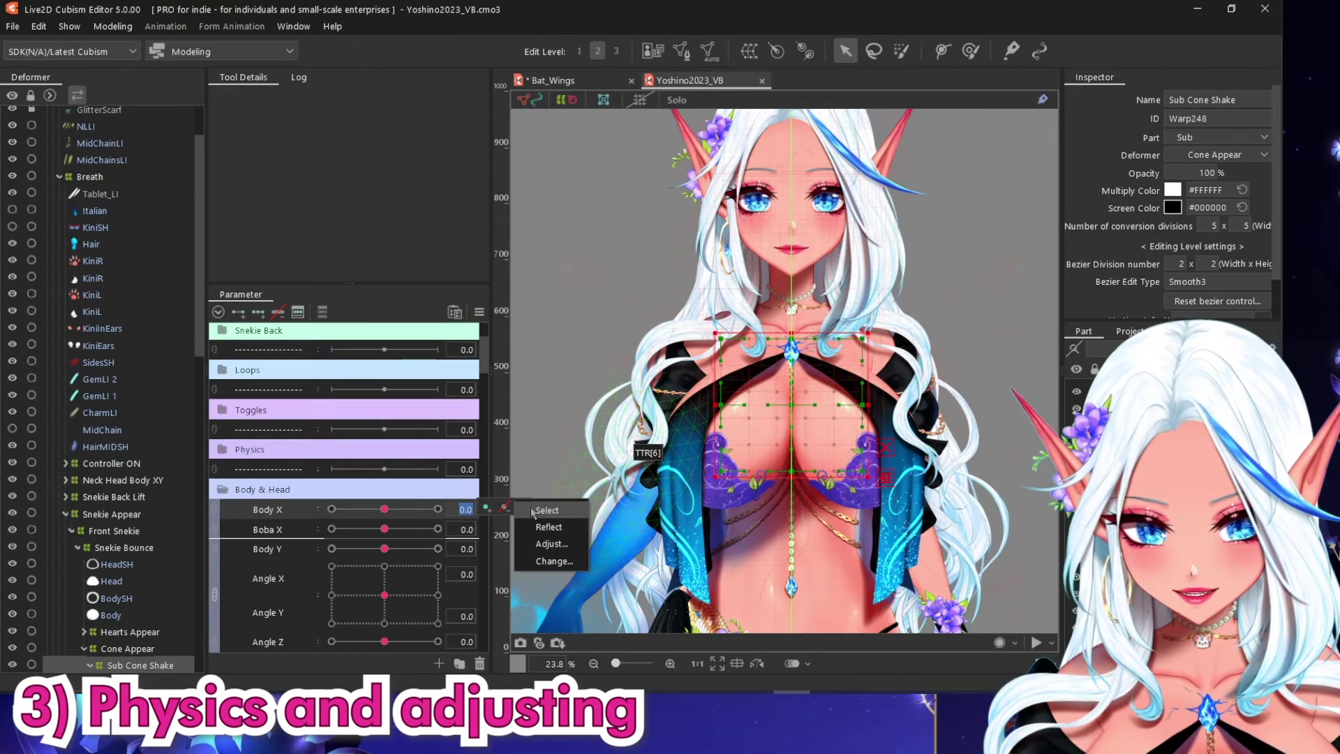
click(533, 524)
scroll(240, 504, down, 2)
scroll(251, 496, down, 3)
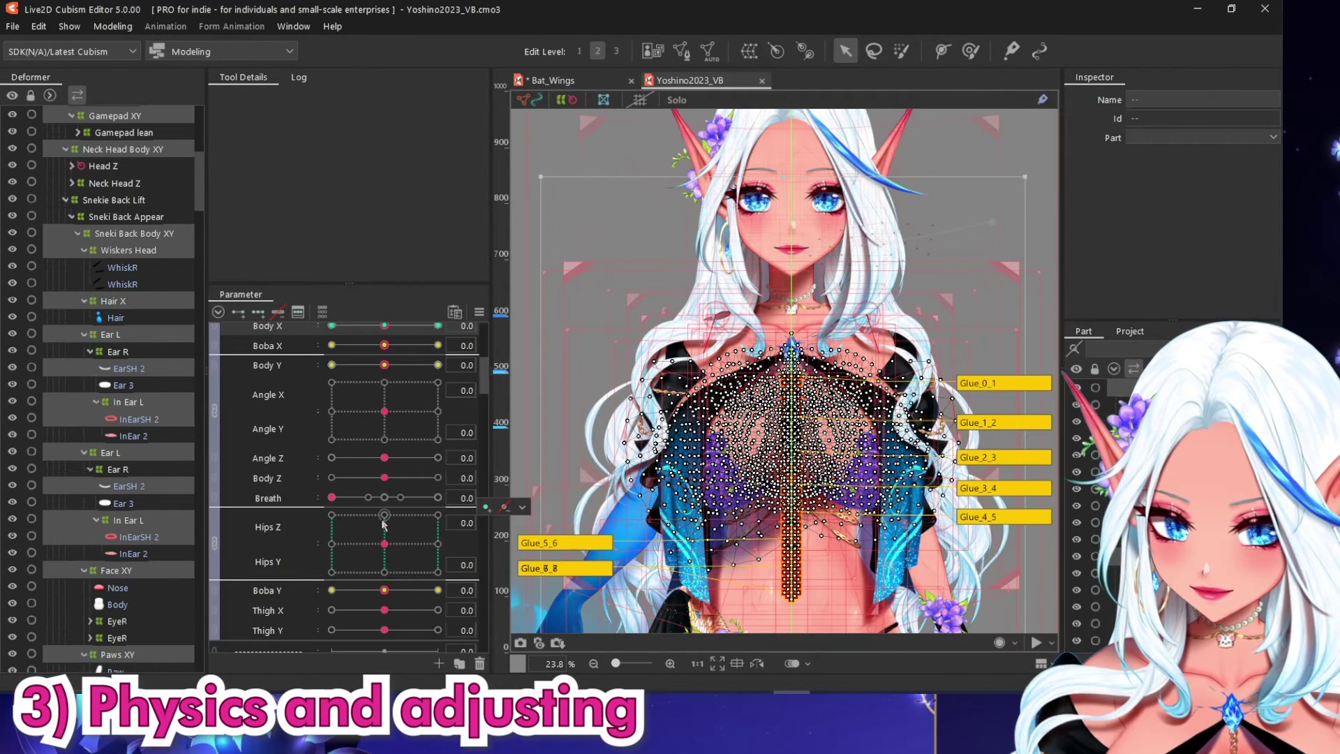
Find the GamePadGlow mesh among the objects keyed to Breath and paste a copy of it into the Bat_Wings model.
right_click(466, 495)
click(537, 501)
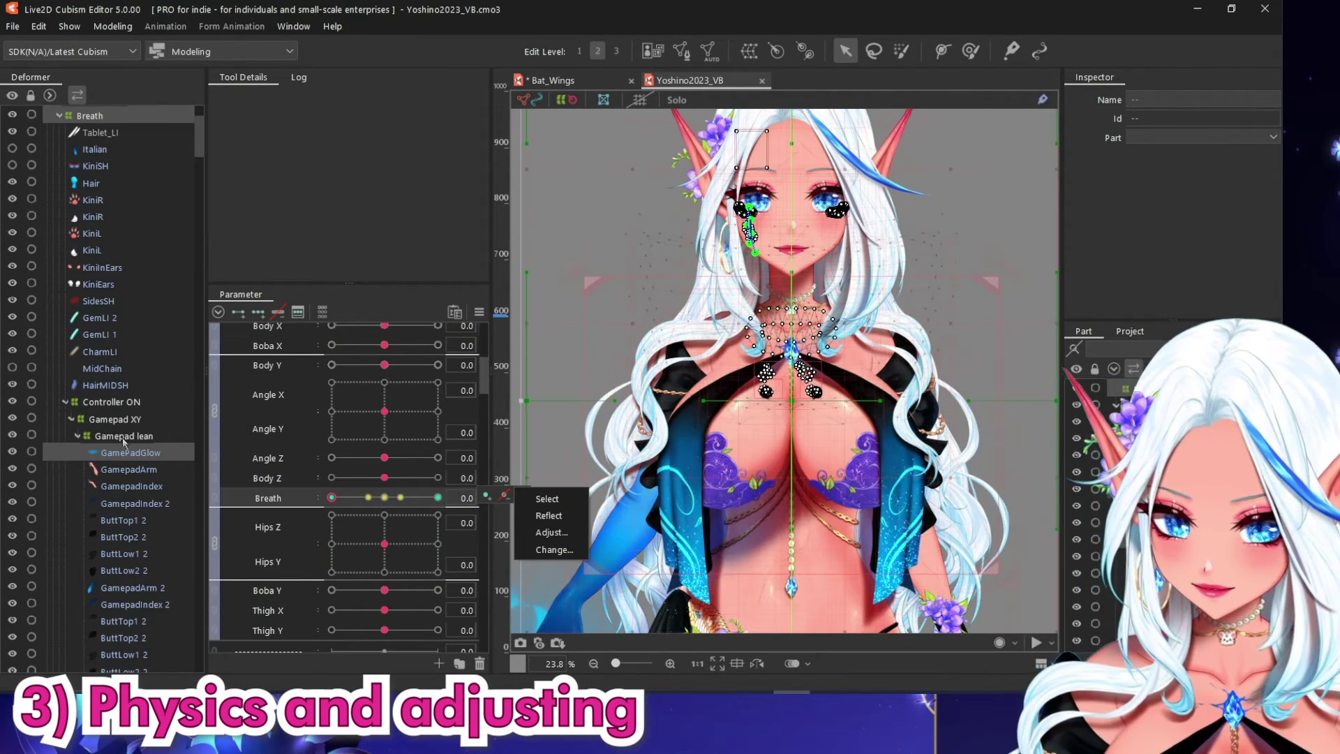
scroll(134, 441, up, 1)
scroll(135, 445, down, 2)
click(126, 454)
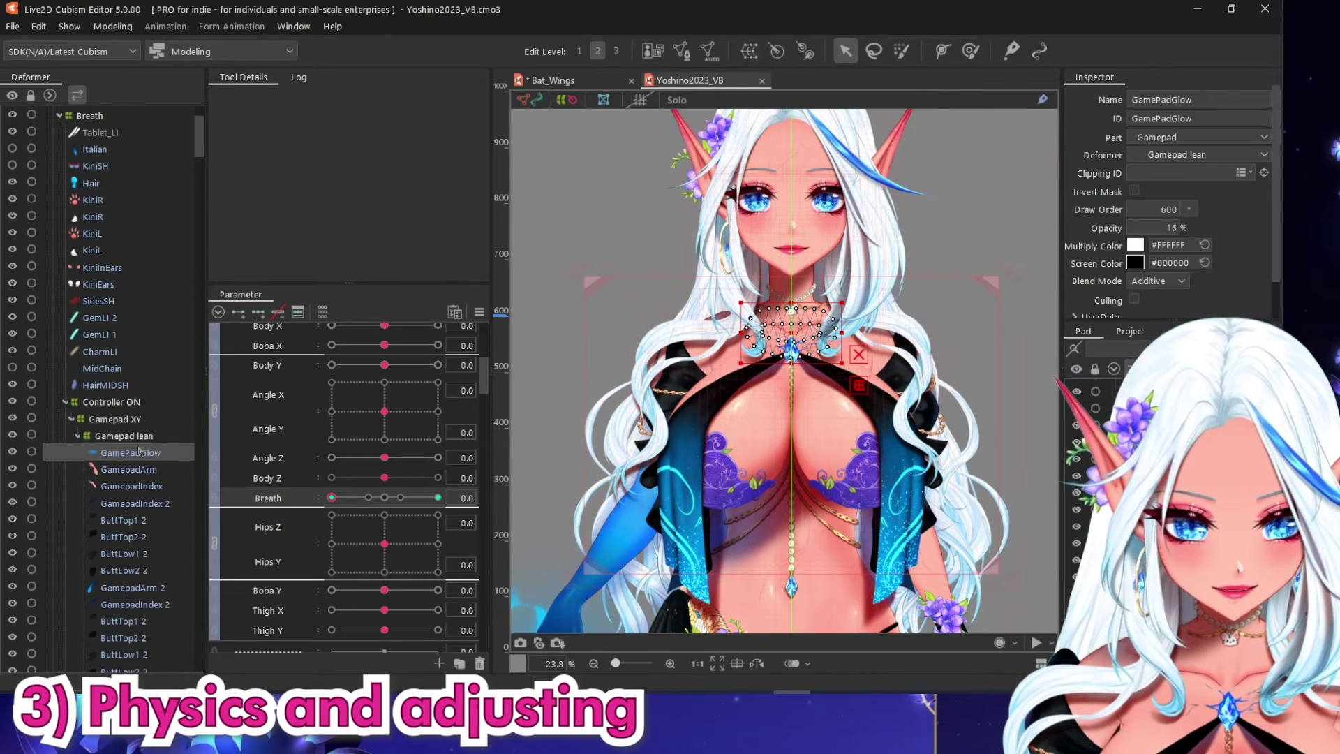
scroll(784, 278, up, 2)
click(564, 80)
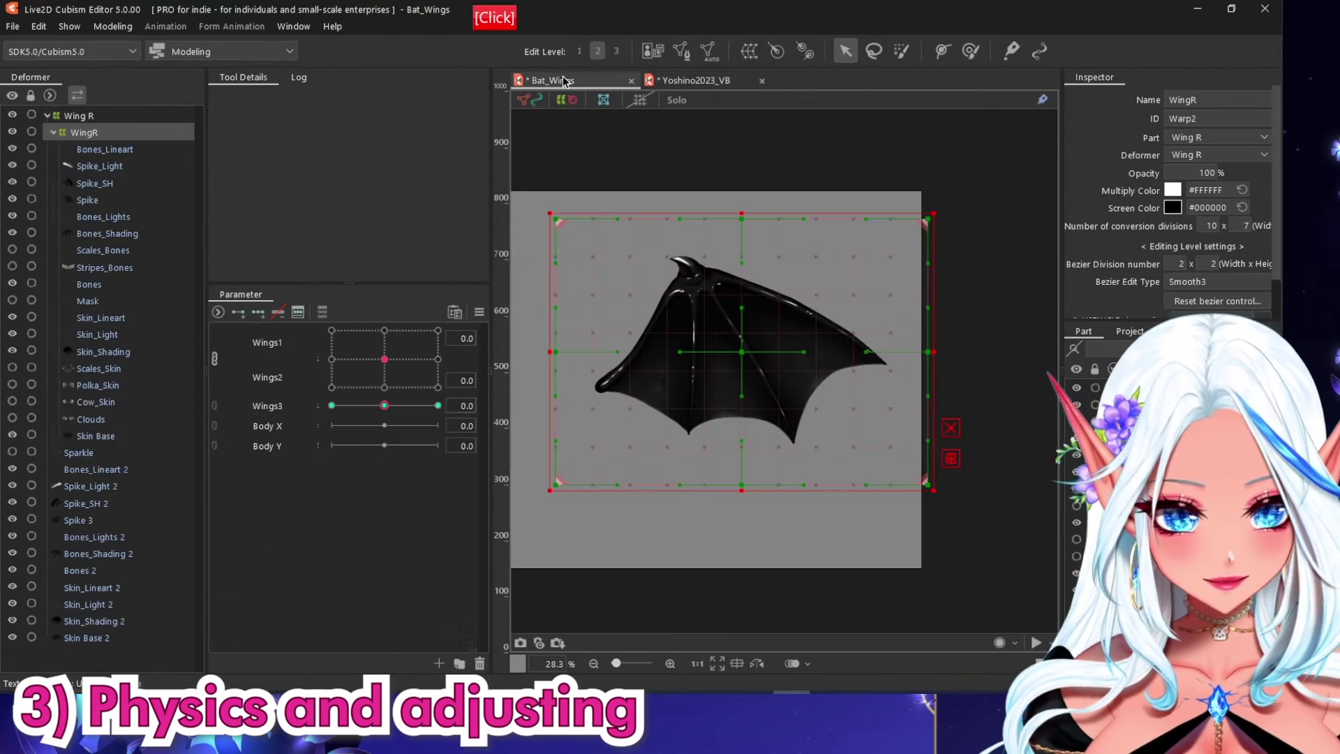
key(ctrl+v)
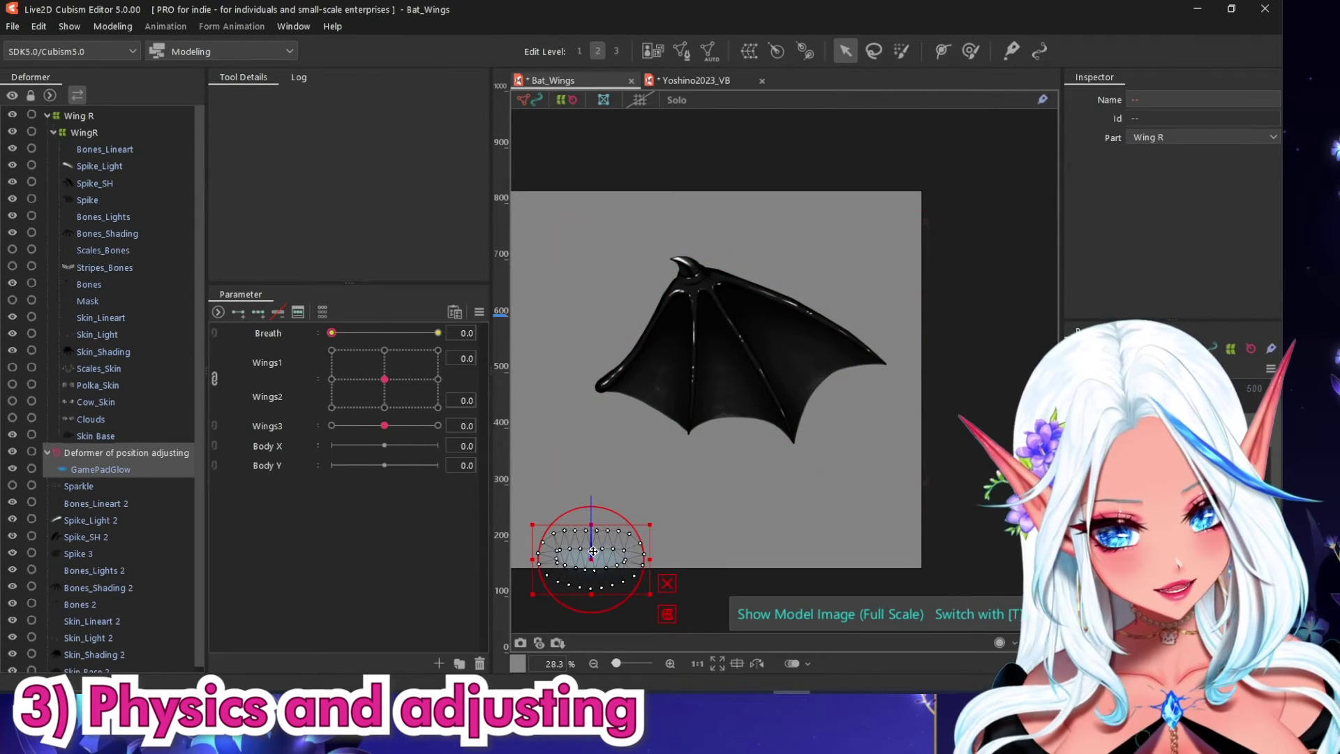
Delete the pasted position-adjusting deformer together with its GamePadGlow mesh from Bat_Wings, and return Breath to 0.0.
click(190, 456)
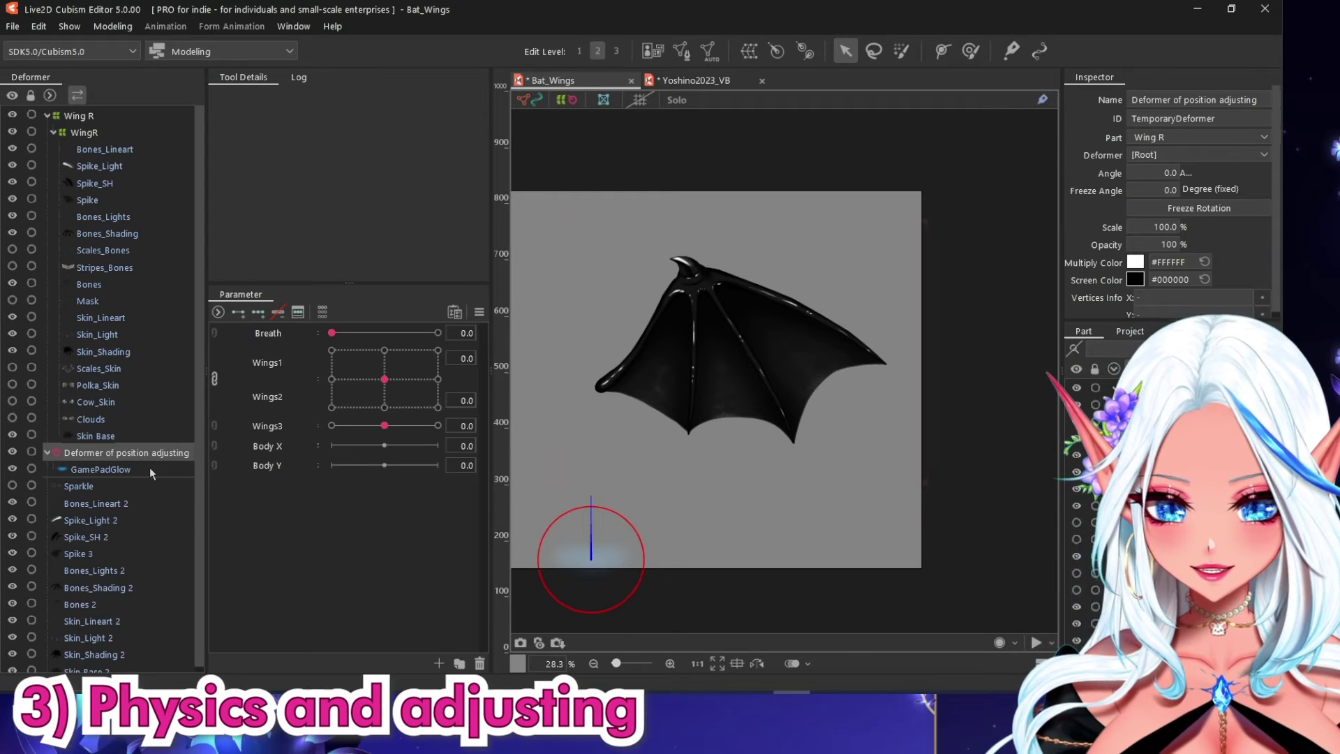
shift+click(151, 467)
click(342, 333)
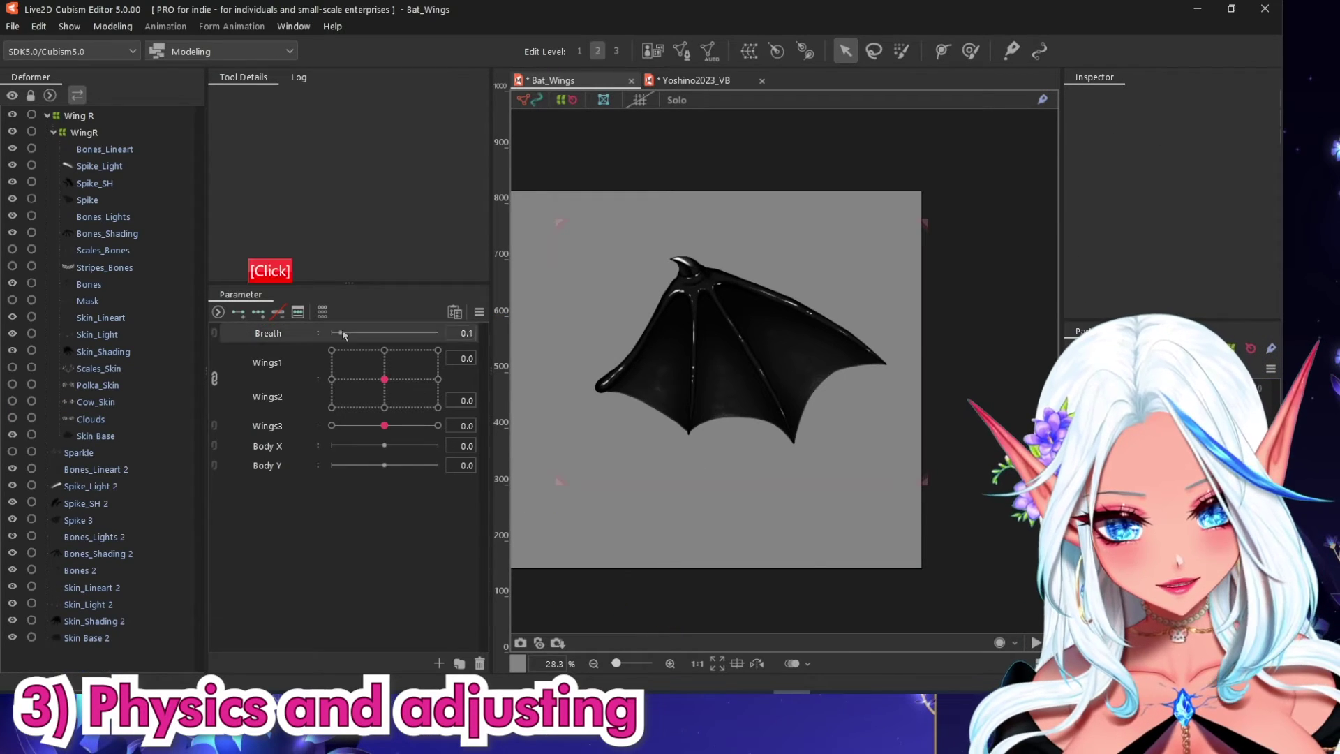
click(273, 335)
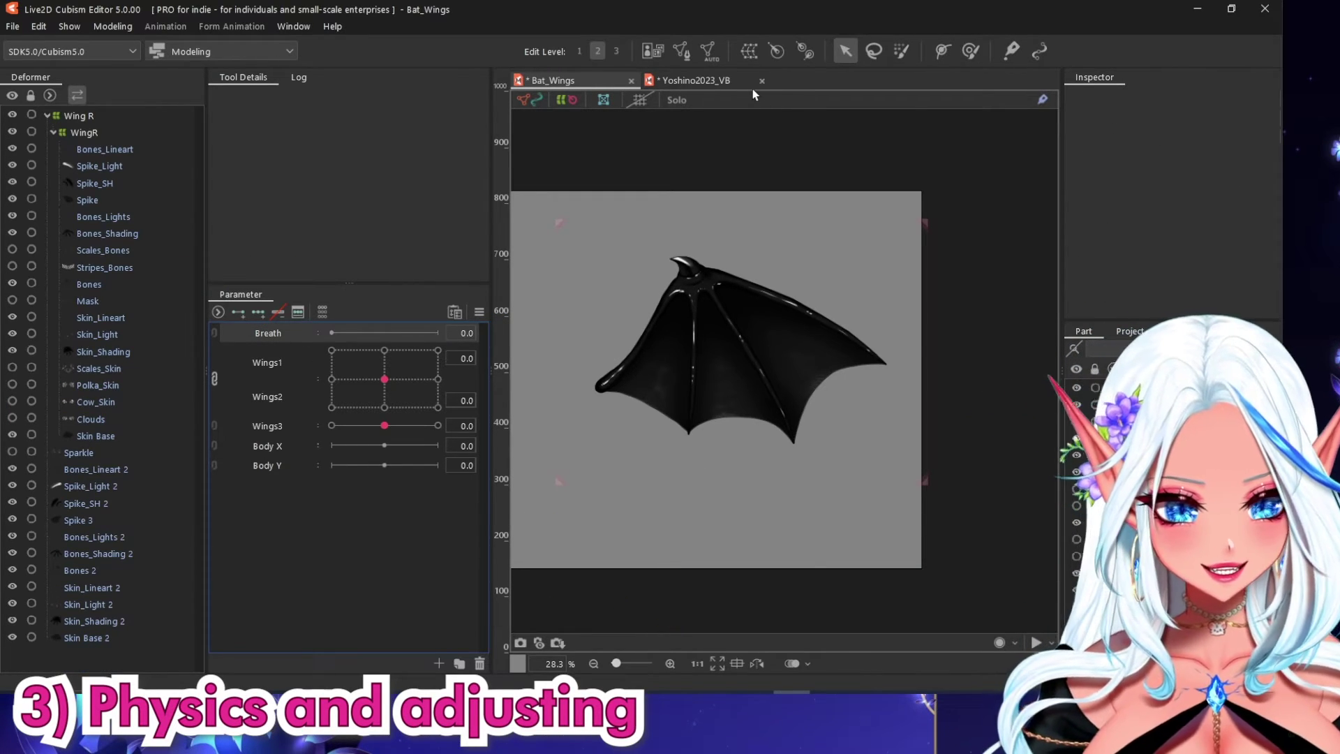
Switch back to the Yoshino2023_VB model and open its Body X parameter for editing to check its settings.
click(710, 84)
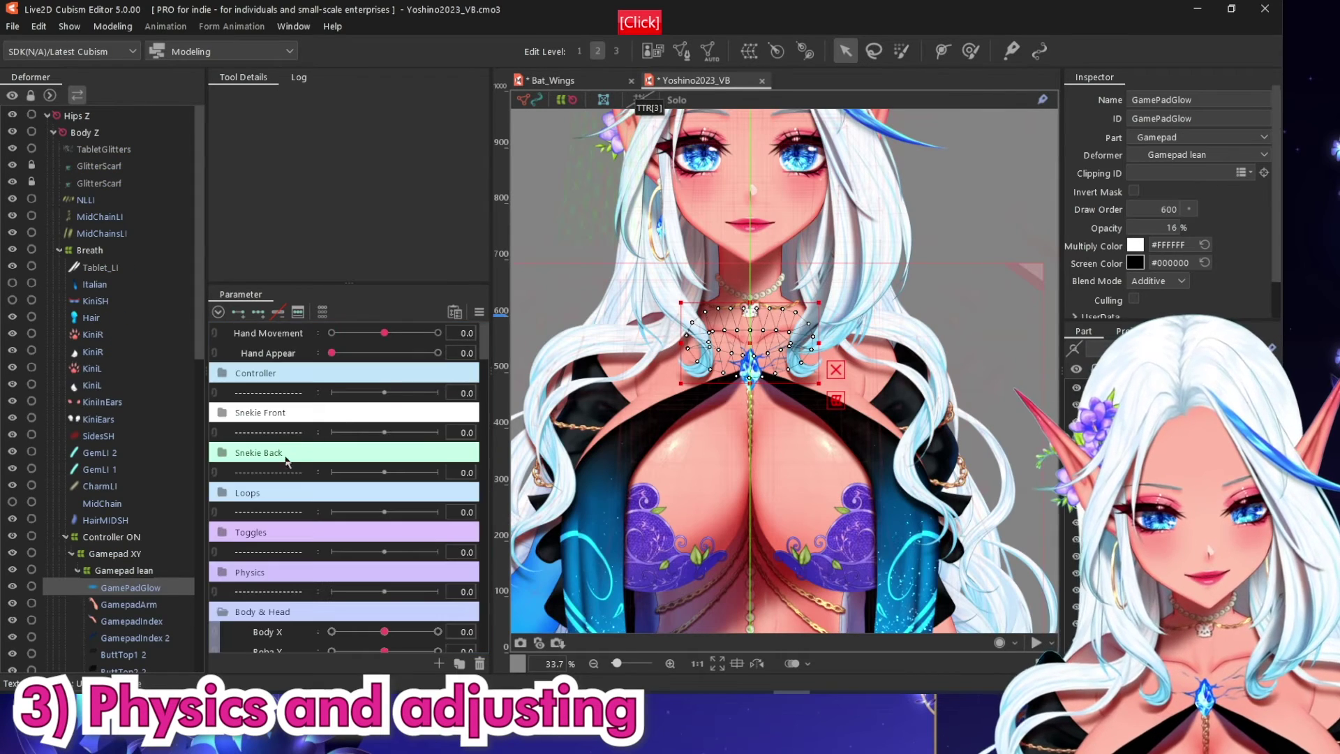
scroll(299, 462, down, 3)
right_click(288, 387)
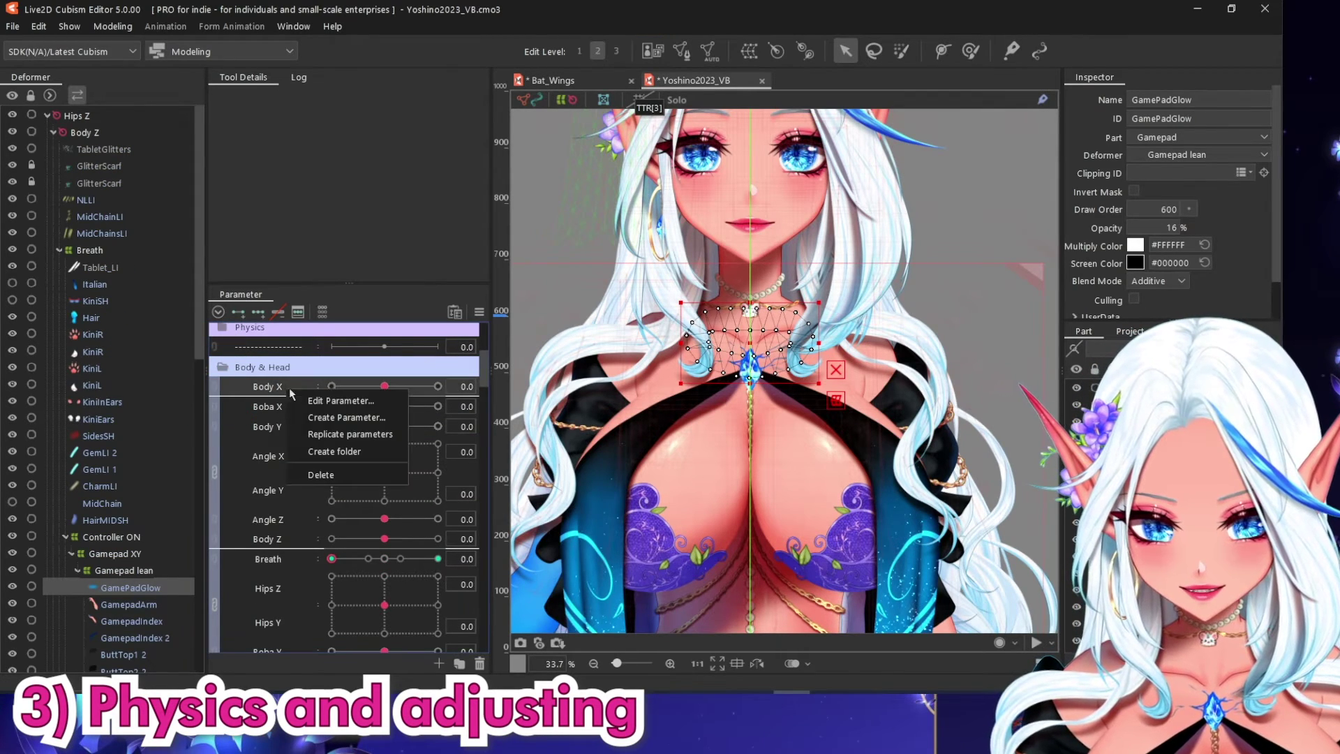
click(325, 401)
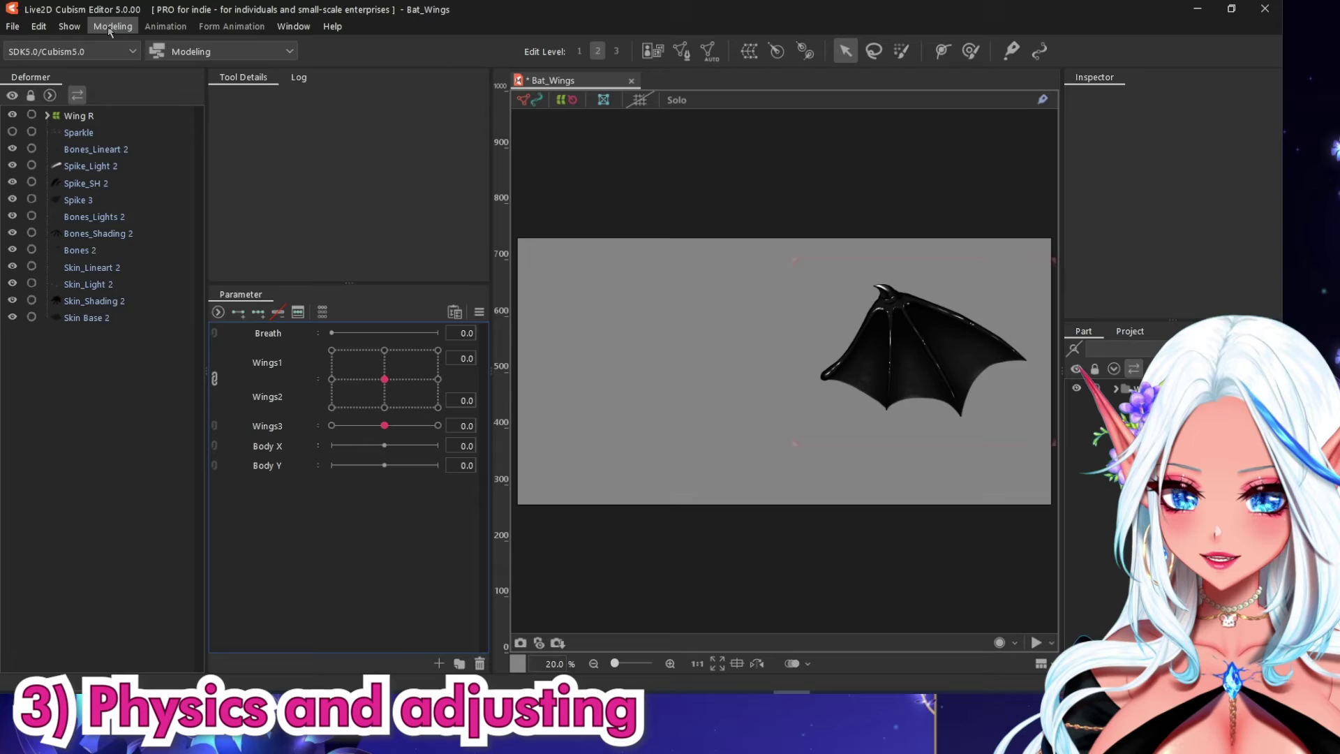
Open the physics settings of Bat_Wings and add Breath, Body X and Body Y as inputs of the Wings group.
click(113, 26)
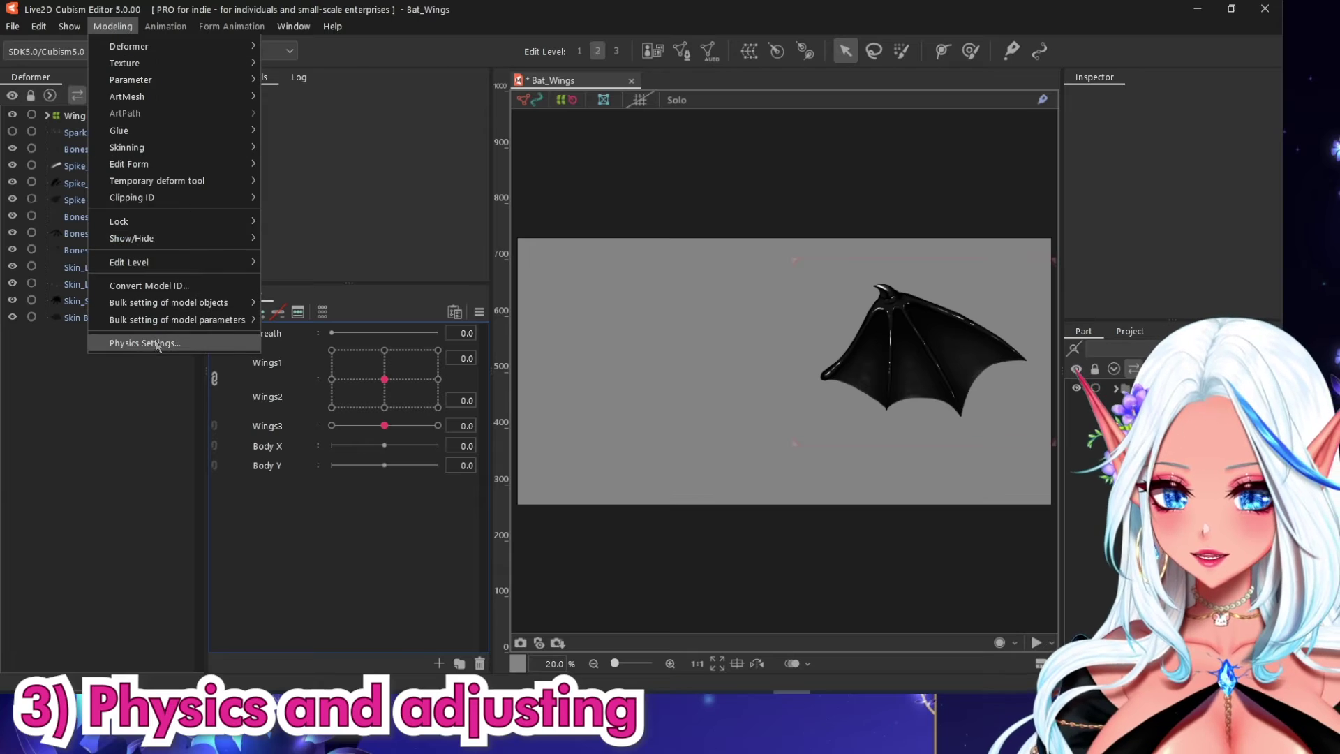
click(139, 343)
scroll(885, 366, down, 3)
scroll(907, 348, up, 2)
right_click(430, 243)
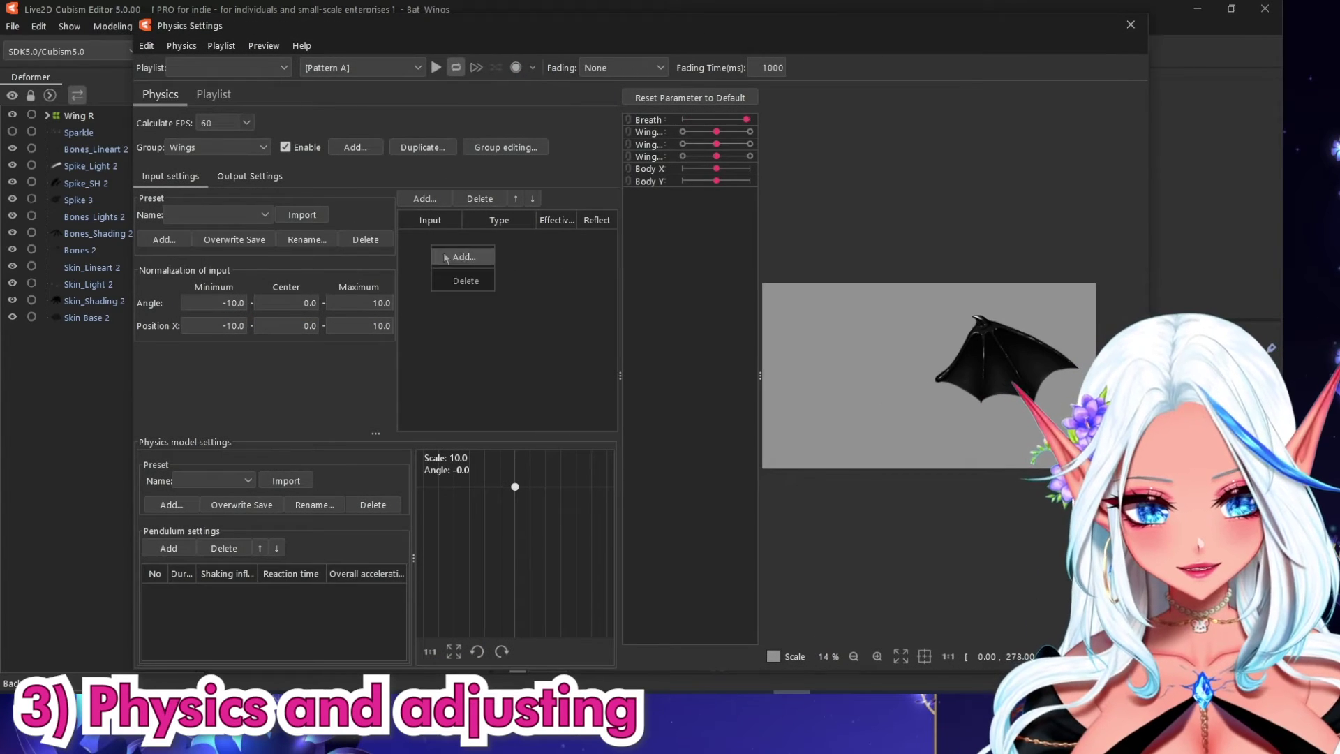
click(446, 257)
click(580, 179)
click(581, 241)
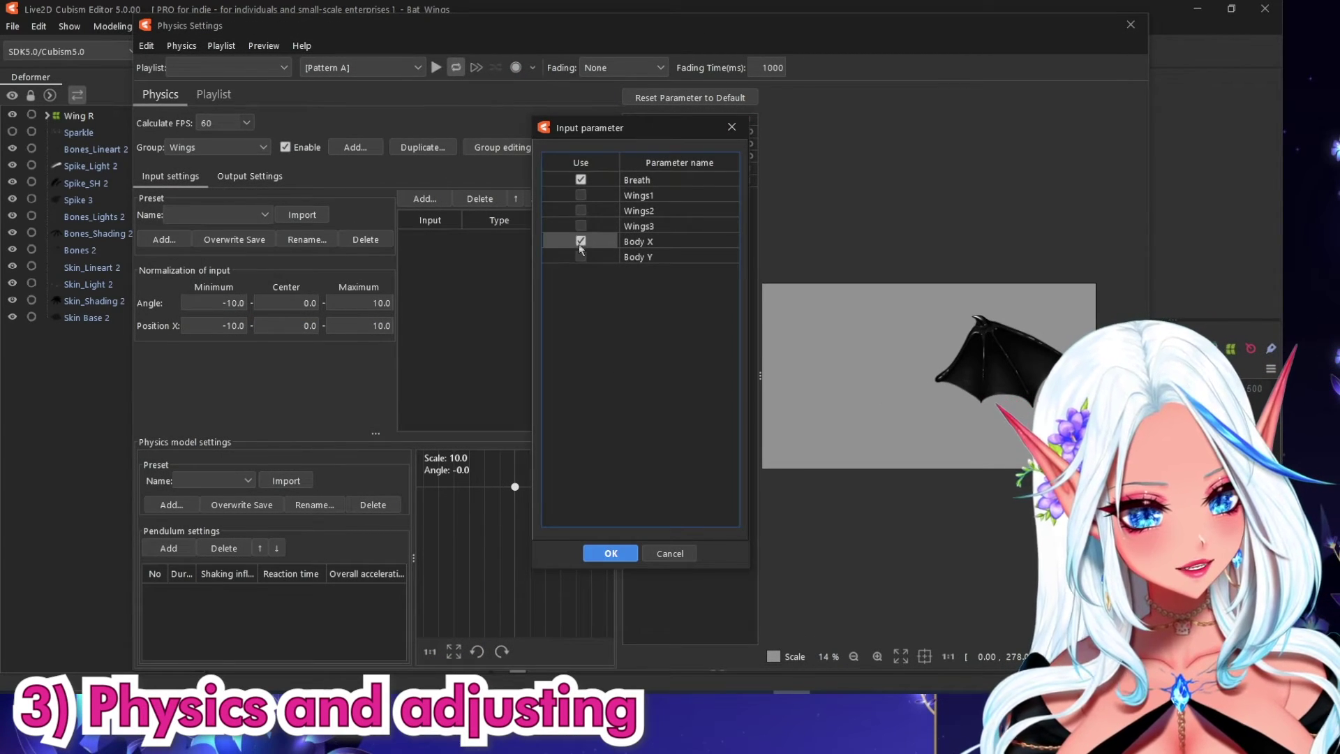
click(580, 256)
click(611, 554)
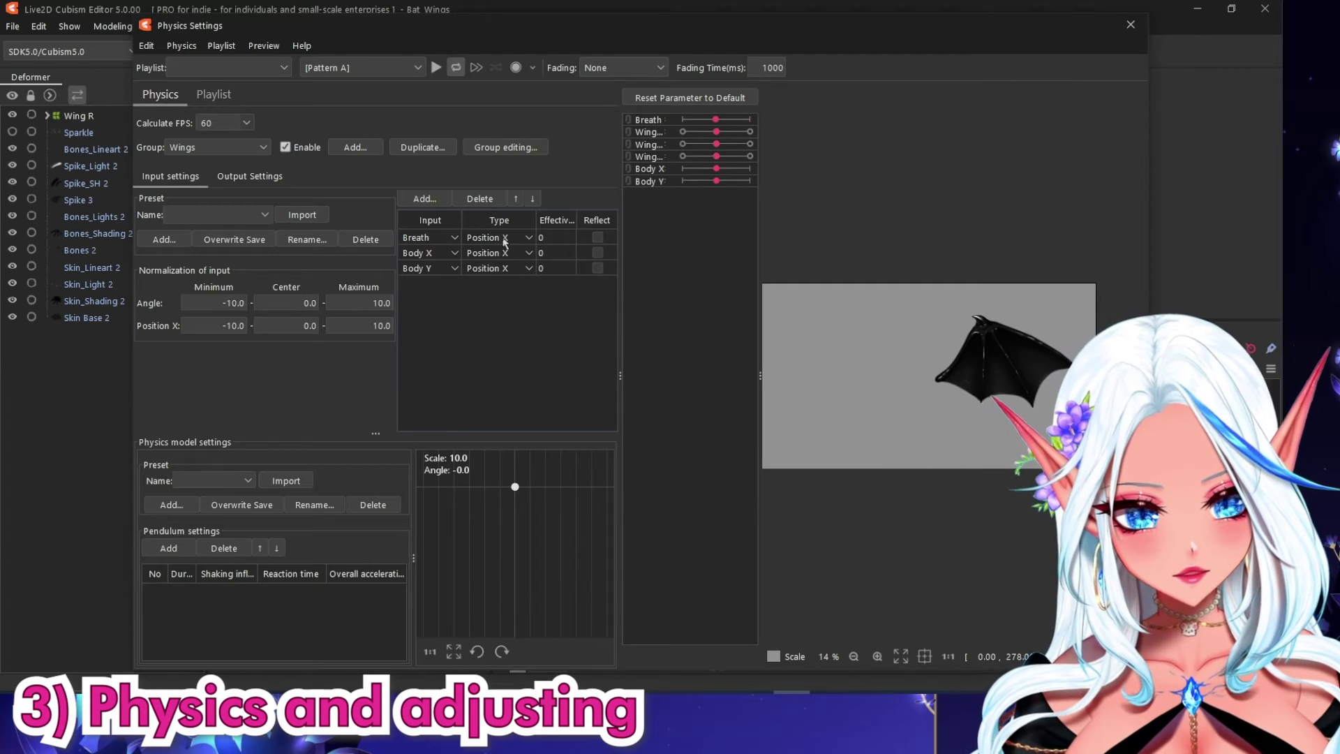
Set the Breath input to type Angle with an effectiveness of 100, and the effectiveness of Body X to 60 and Body Y to 40.
click(505, 237)
click(498, 273)
click(553, 237)
text(100)
key(Return)
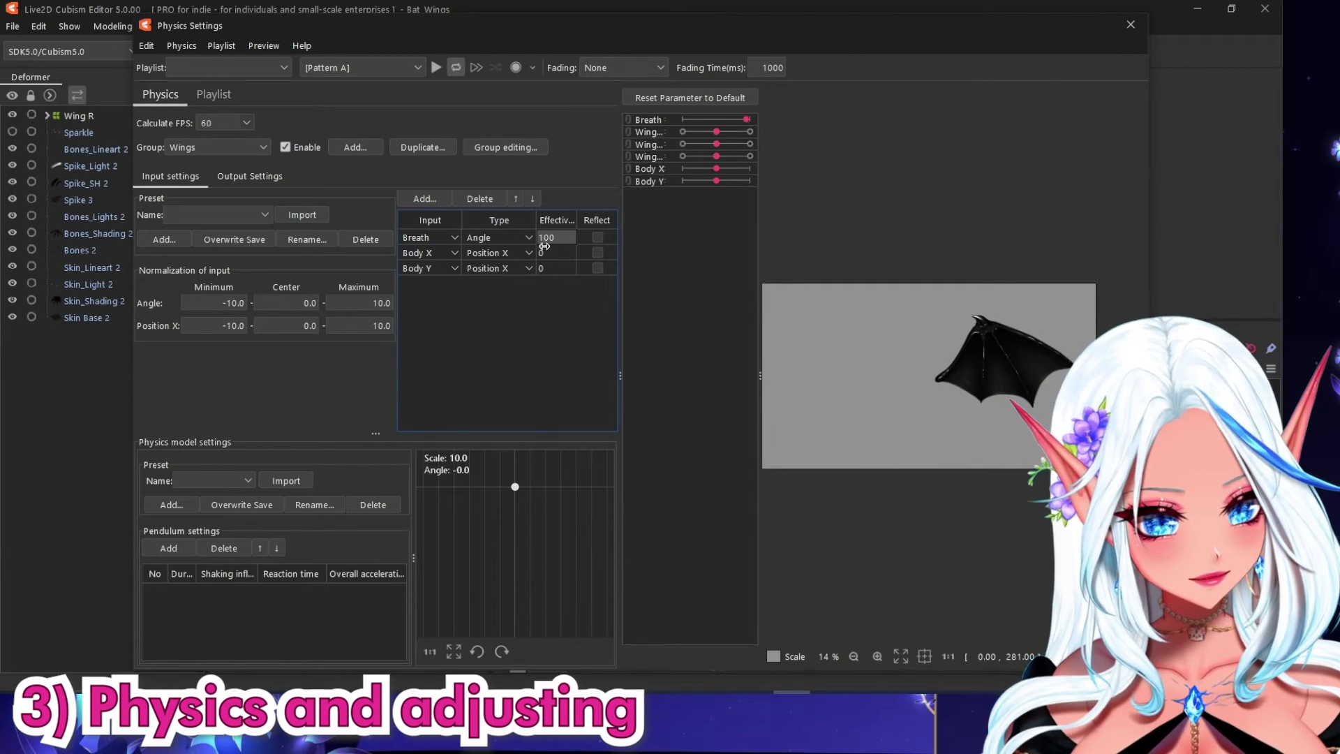
double_click(551, 252)
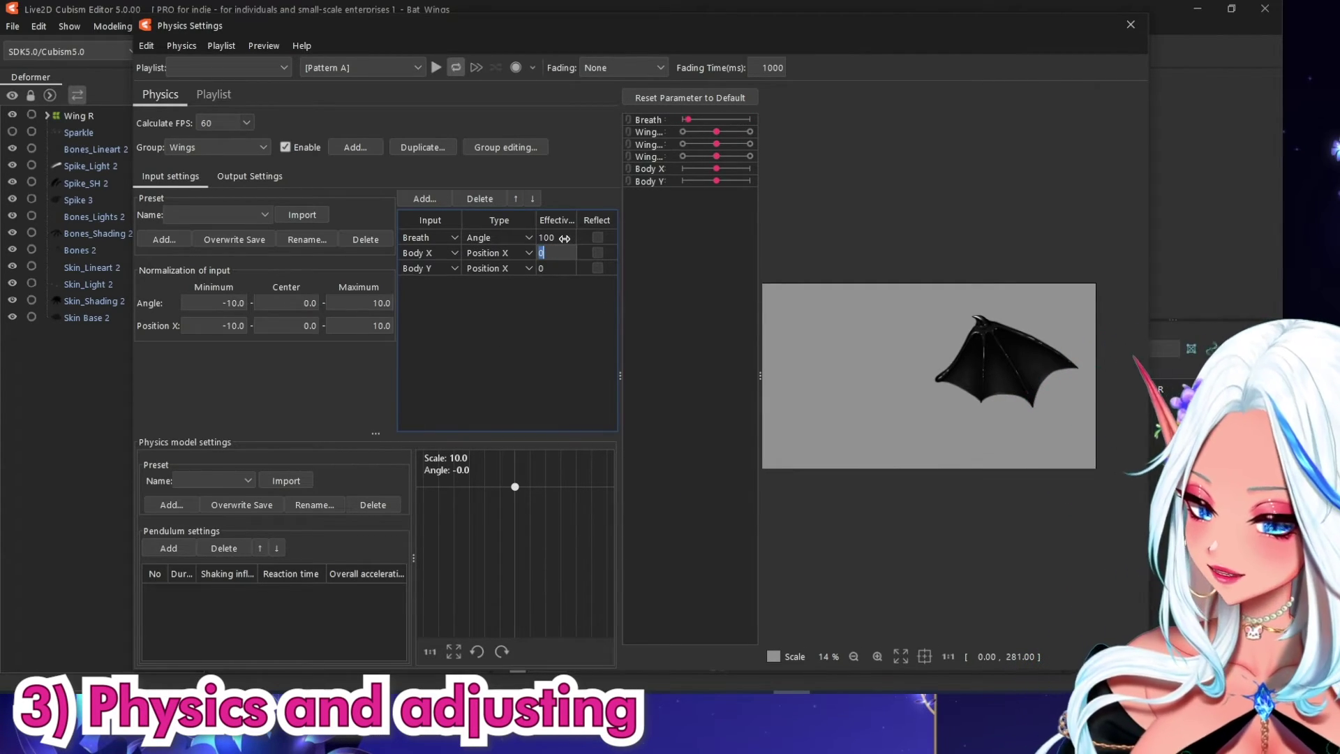
key(Return)
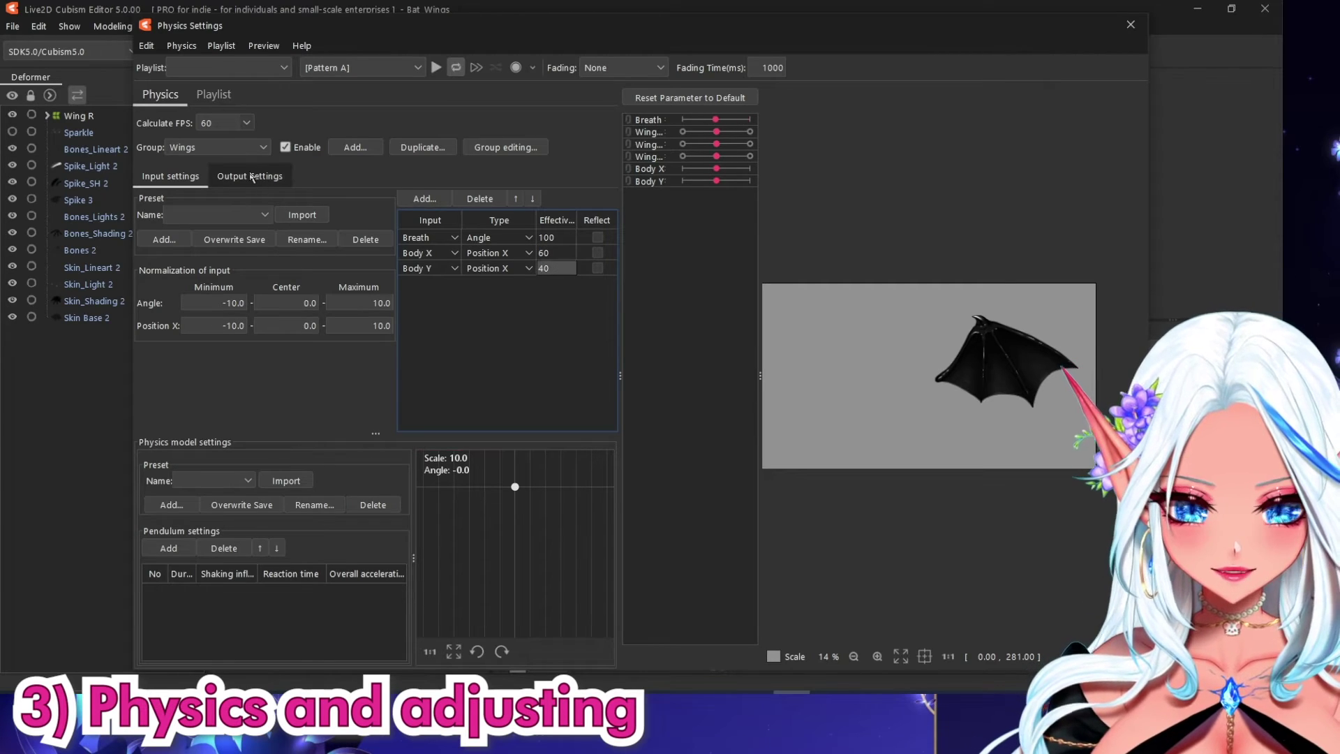
Try to add output parameters to the Wings physics group.
click(250, 176)
right_click(320, 282)
click(328, 280)
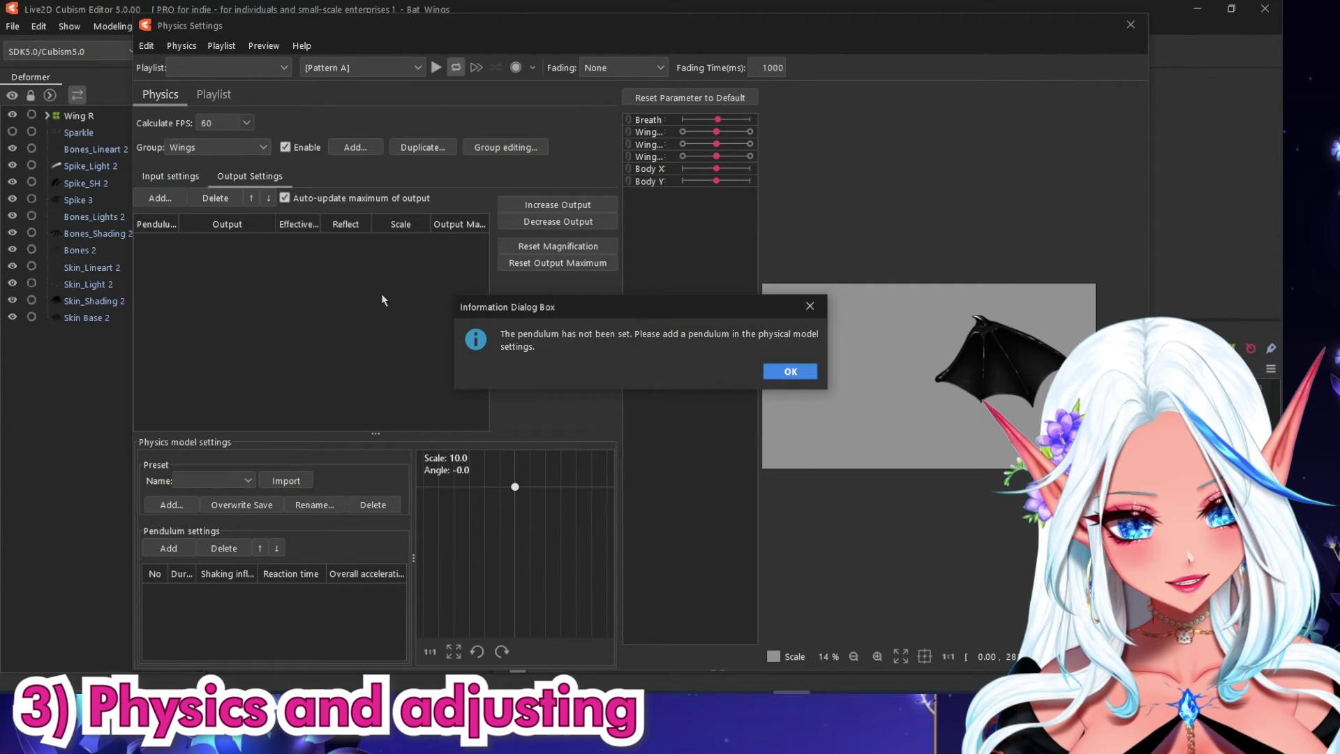
click(780, 376)
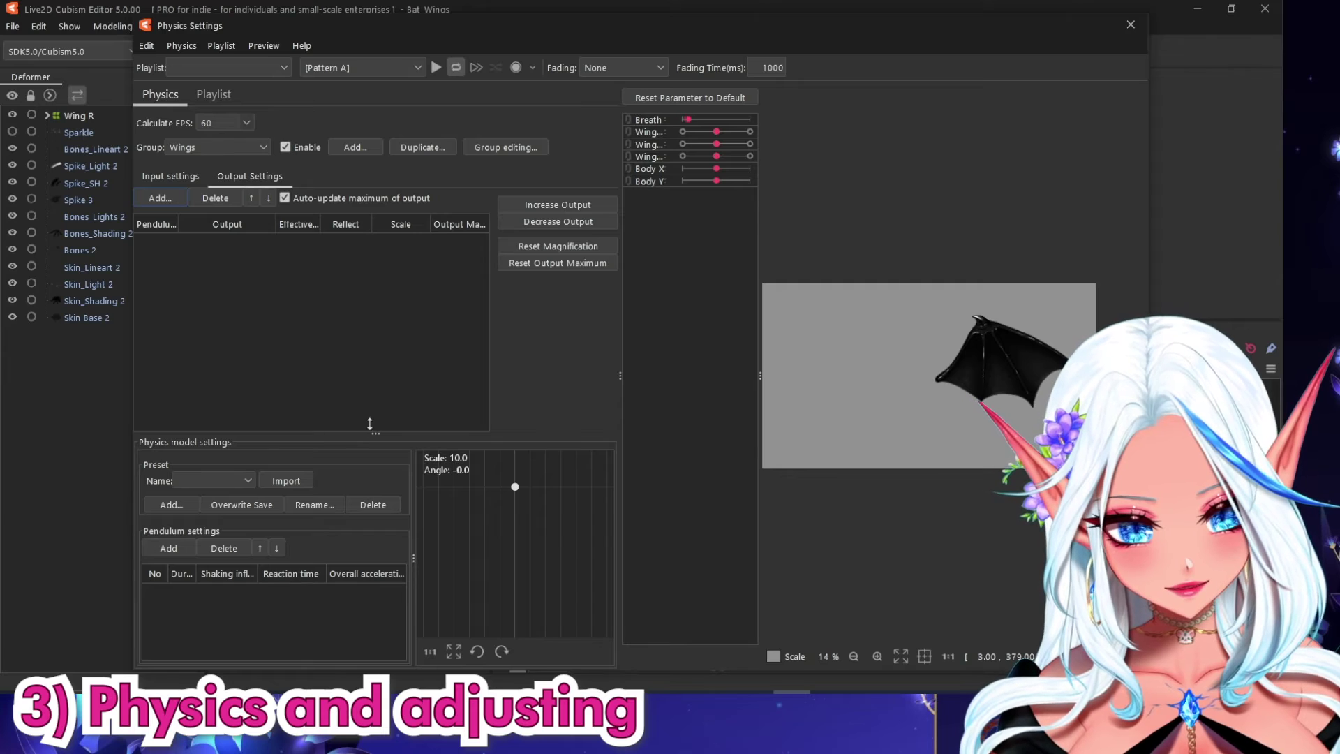
Enlarge the physics model settings area and import the Hair (Triple P...) pendulum preset for the Wings group.
drag(372, 433, 380, 315)
click(232, 363)
click(222, 440)
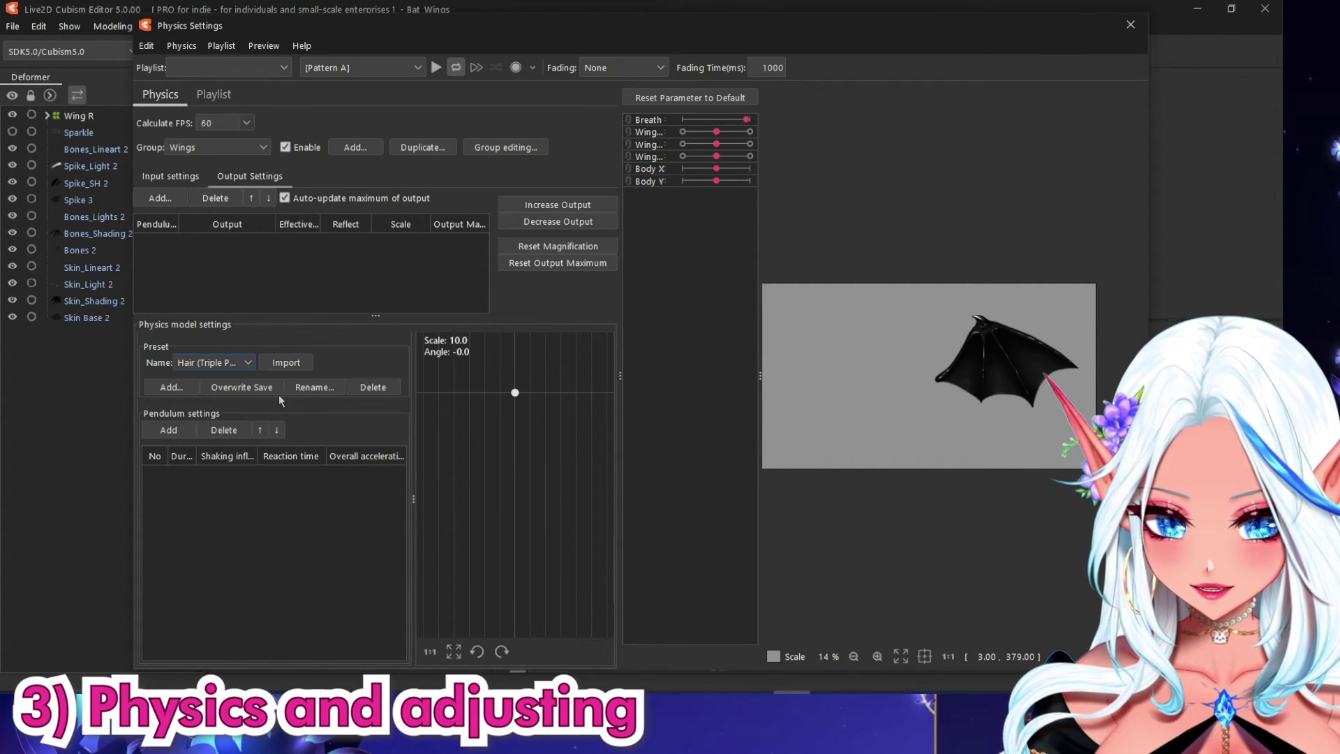
click(300, 361)
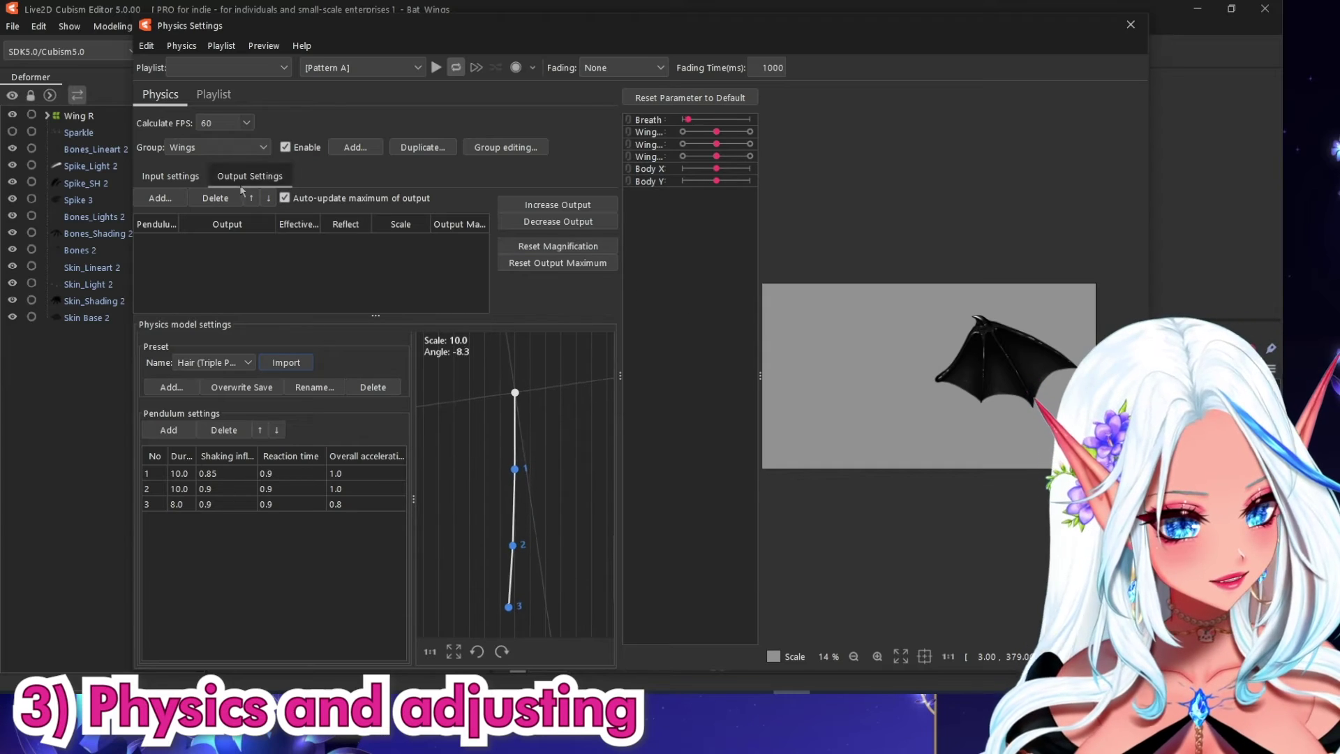
Add Wings1, Wings2 and Wings3 as outputs of the Wings physics group.
right_click(307, 258)
click(323, 269)
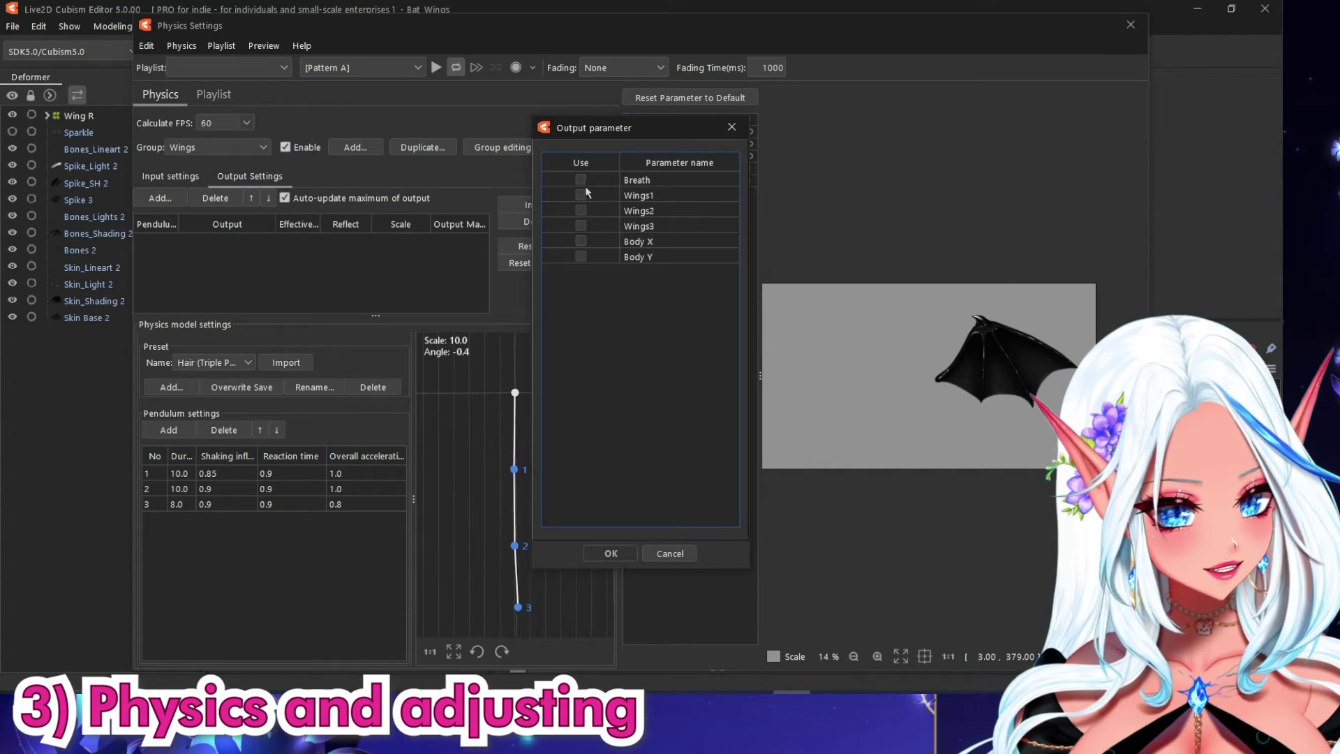
click(581, 194)
click(581, 210)
click(580, 226)
click(610, 553)
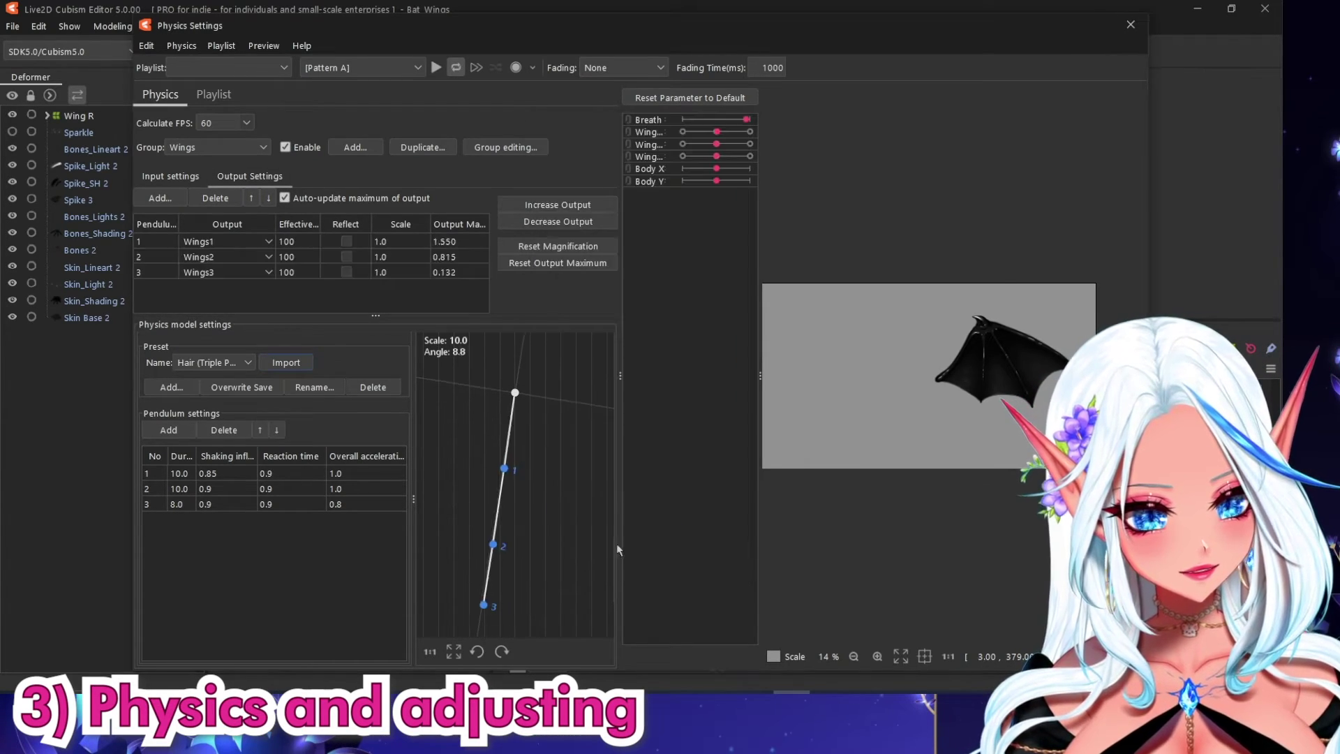
Set the cursor tracking type of Body Y to Left mouse button Y in the cursor tracking settings.
scroll(994, 339, up, 2)
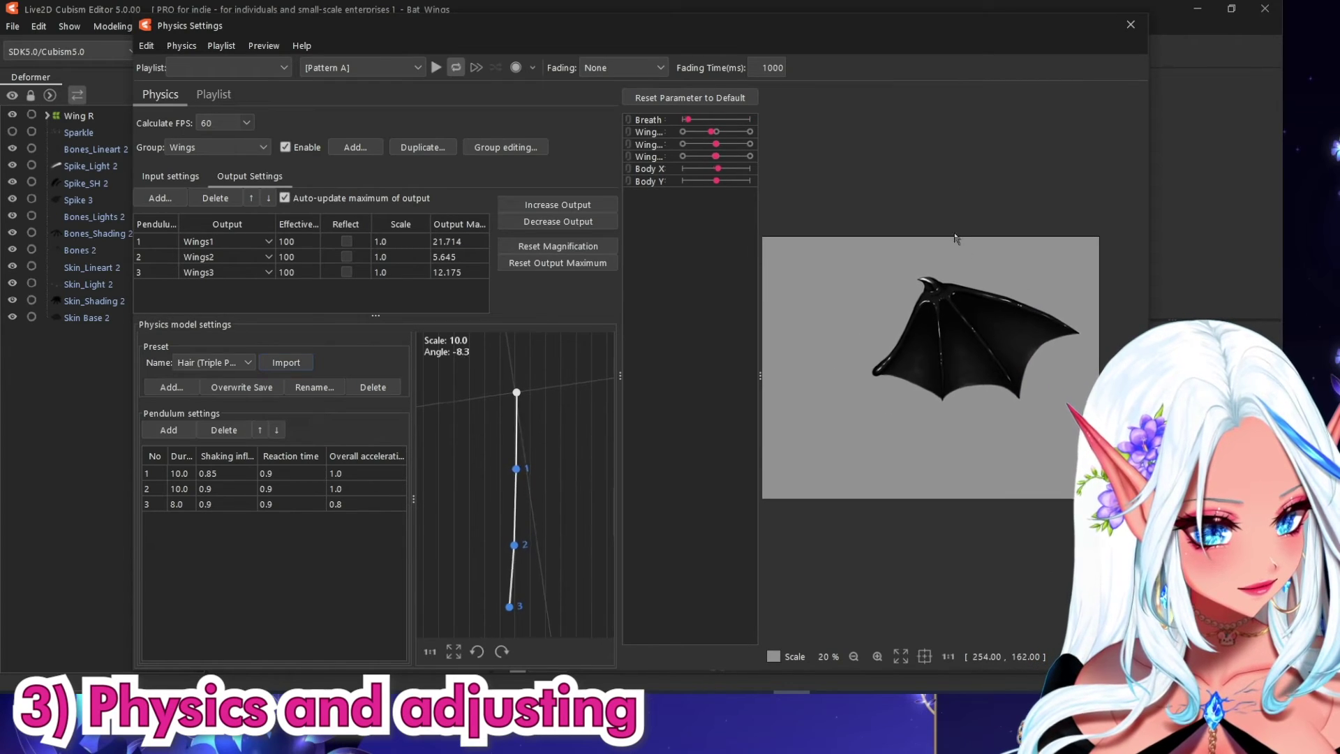
click(264, 45)
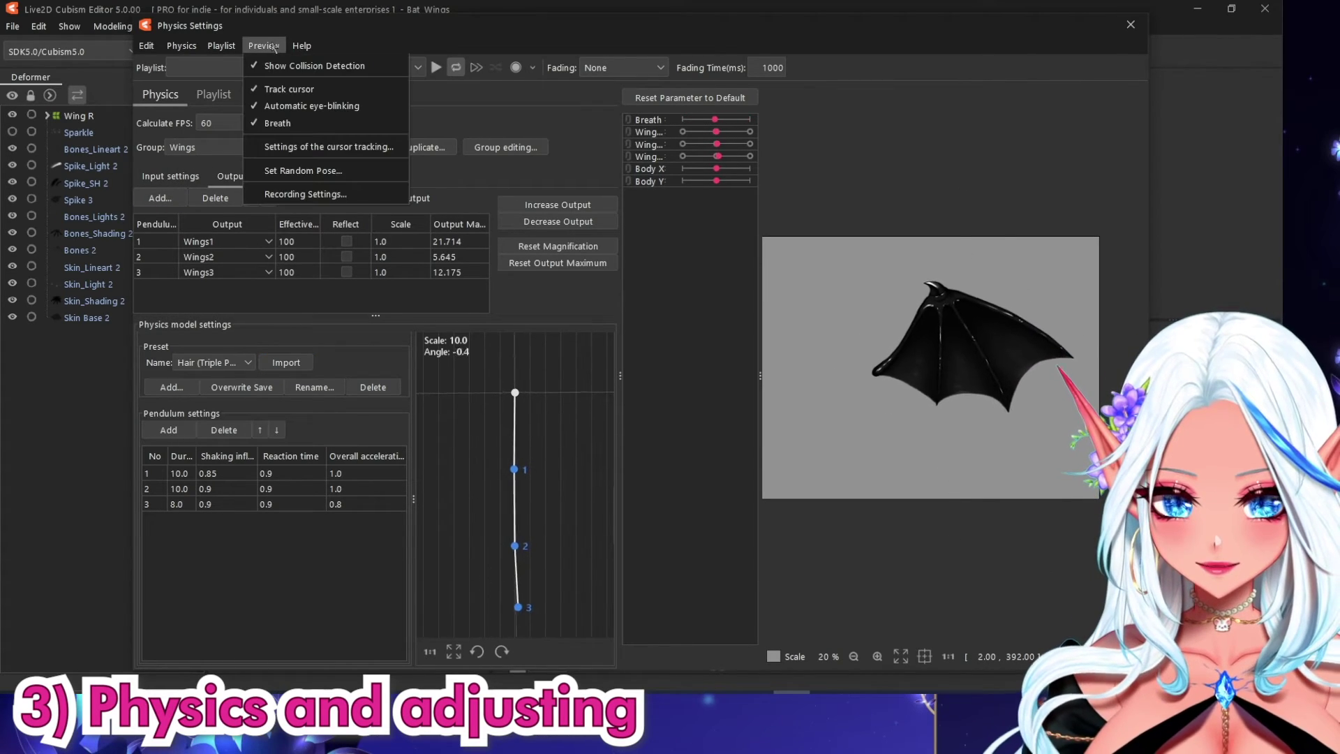
click(307, 141)
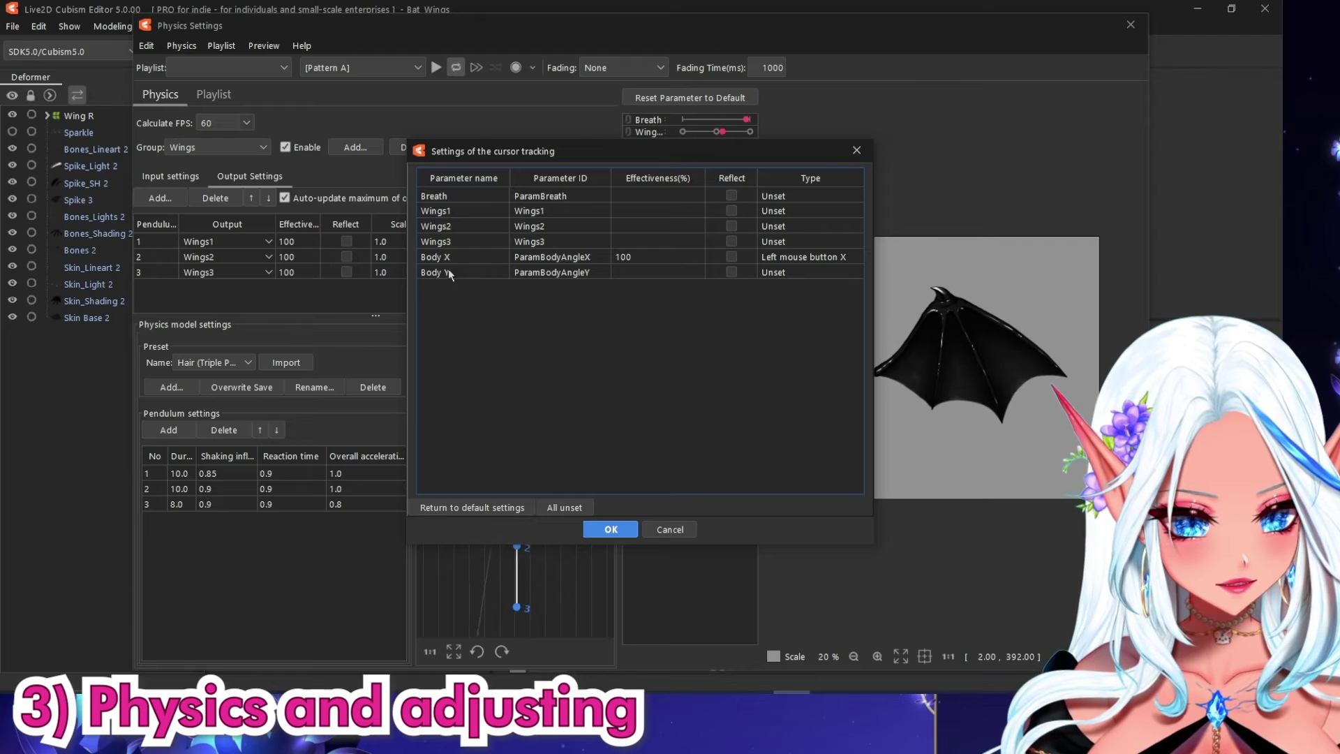
click(759, 274)
click(795, 302)
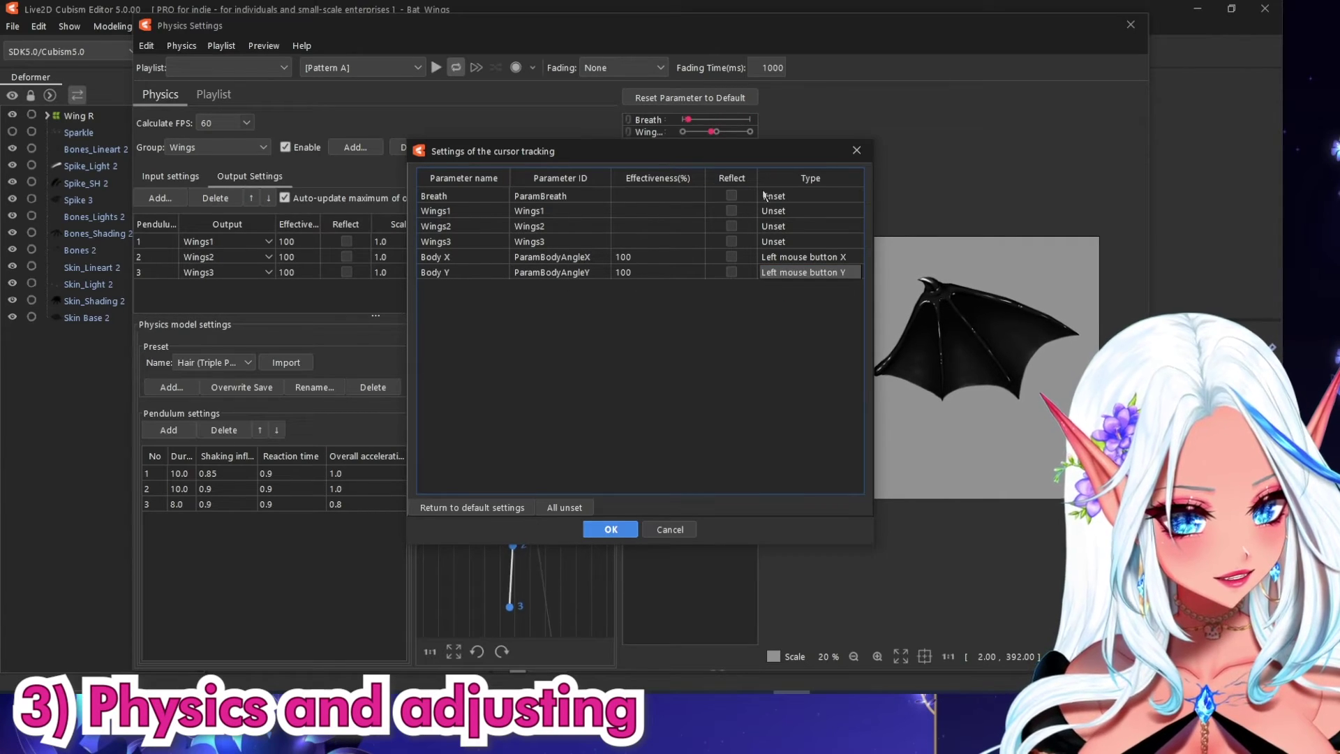
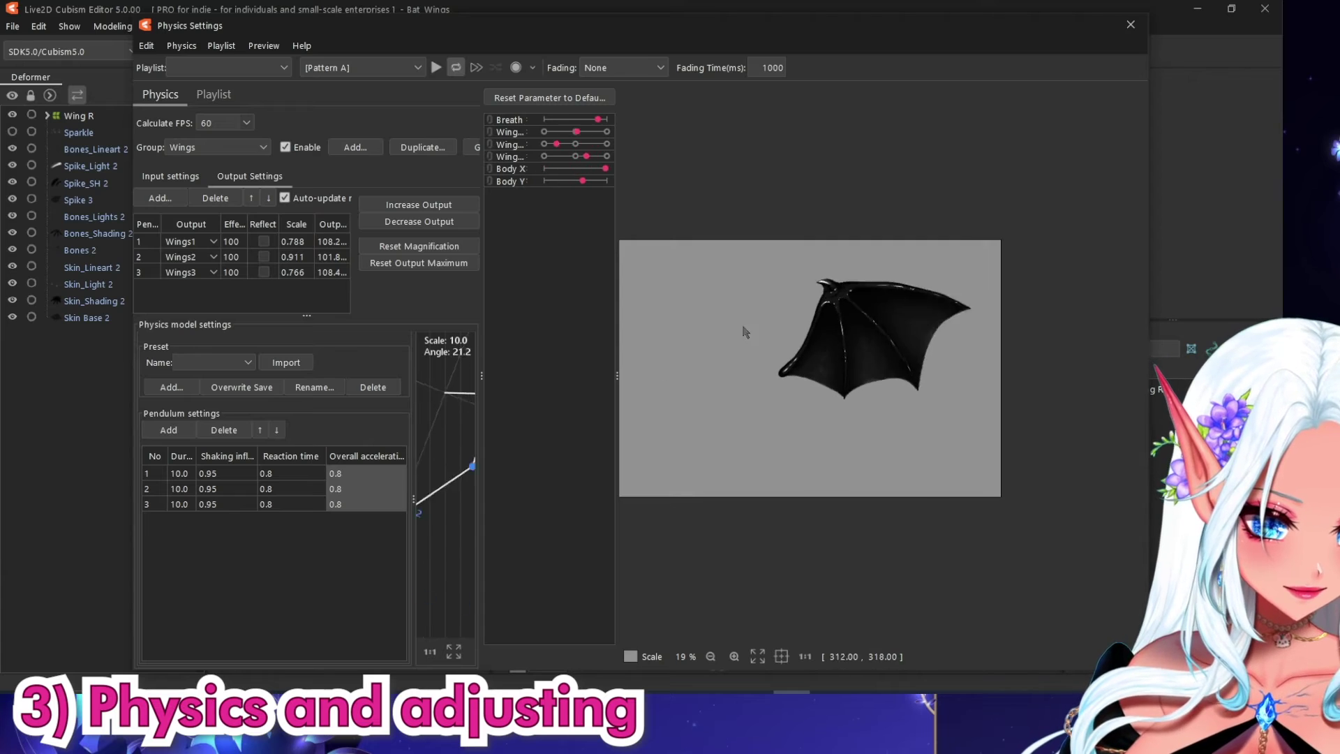
Enlarge the input settings area of the Wings group and set the effectiveness of Body X to 40.
click(171, 176)
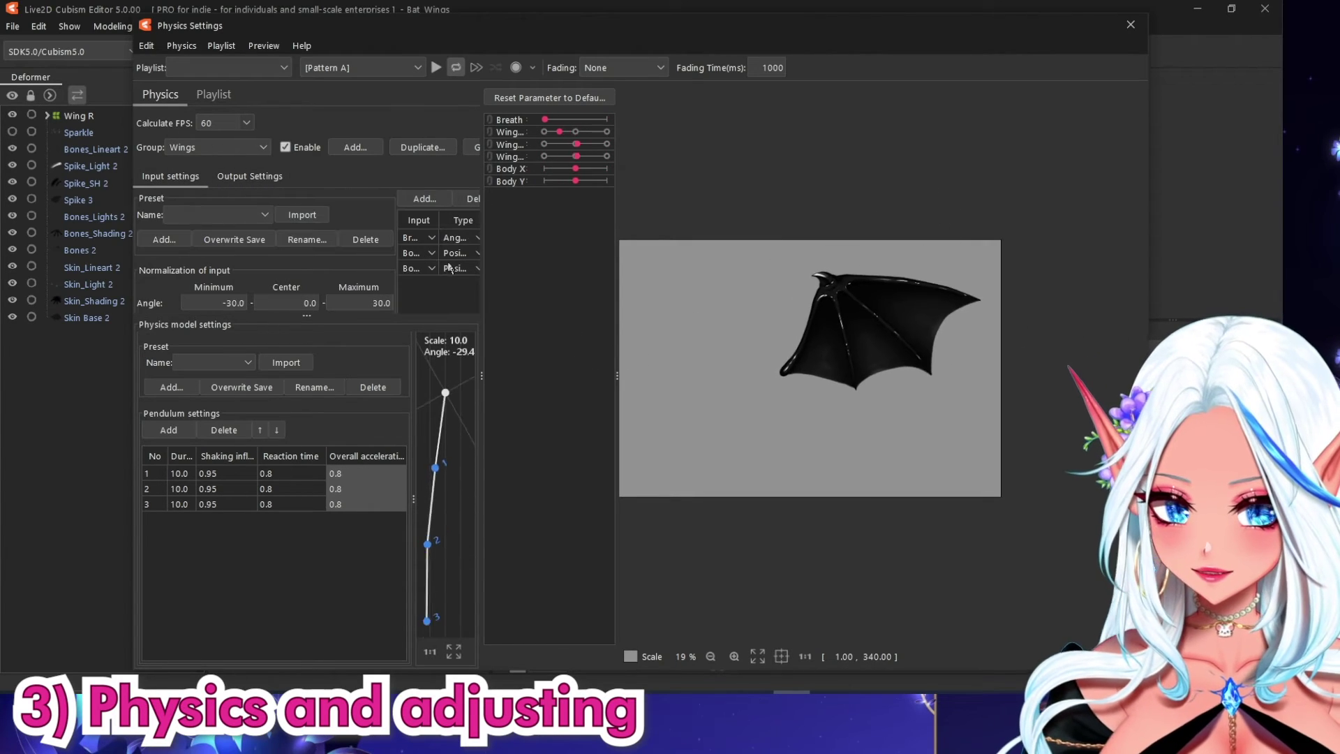
drag(490, 306, 568, 307)
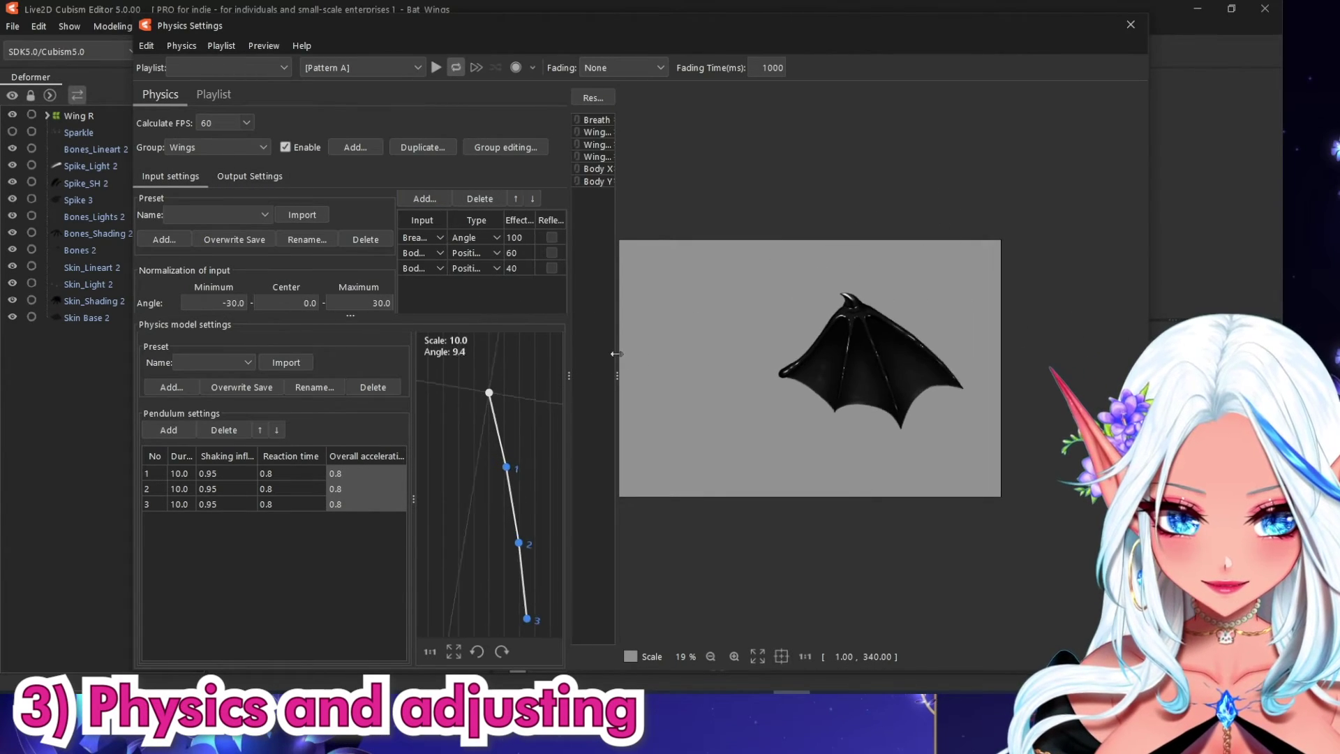
drag(412, 488, 392, 485)
drag(350, 316, 353, 393)
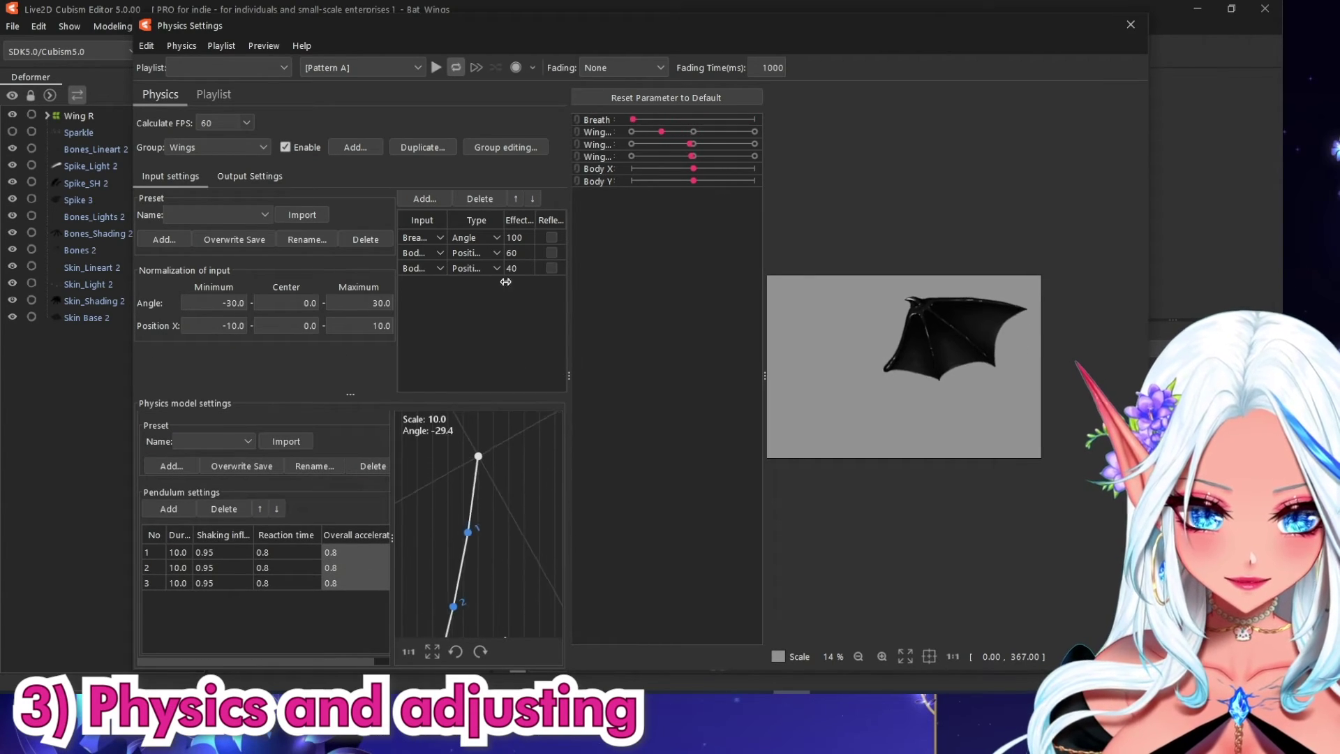
double_click(523, 255)
text(40)
key(Return)
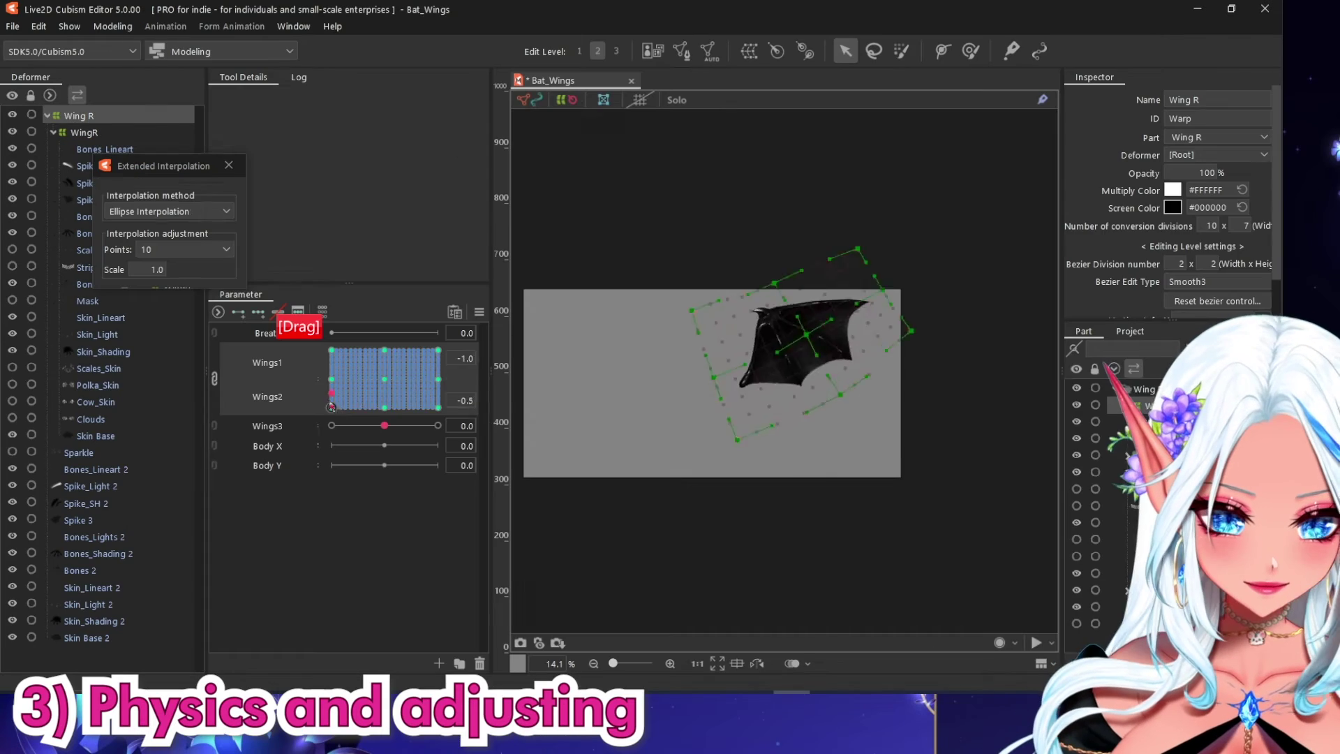
Close the Extended Interpolation dialog and pose the wing at Wings1 1.0 and Wings2 -1.0.
mouse_move(352, 387)
mouse_down()
mouse_move(360, 400)
mouse_move(355, 384)
mouse_move(370, 386)
mouse_up()
right_click(371, 385)
click(229, 165)
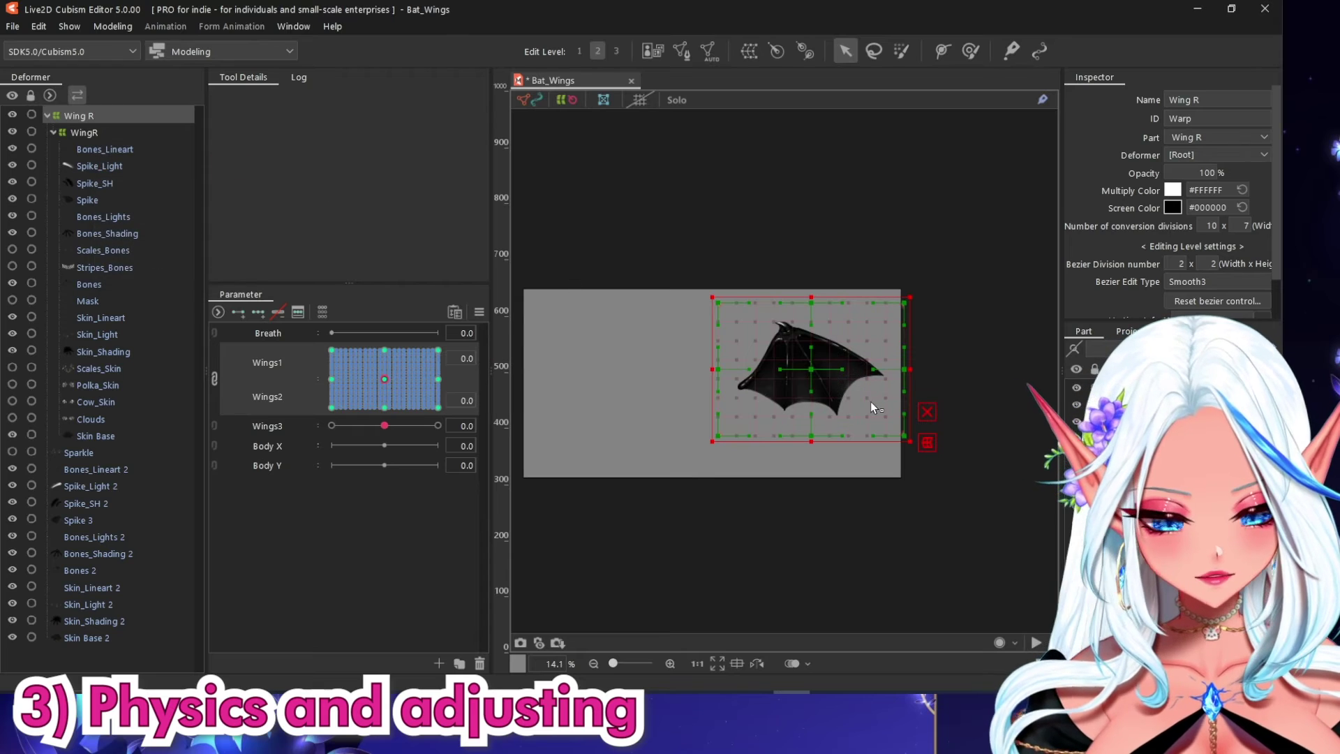
scroll(747, 314, up, 3)
drag(385, 378, 438, 408)
scroll(747, 229, down, 2)
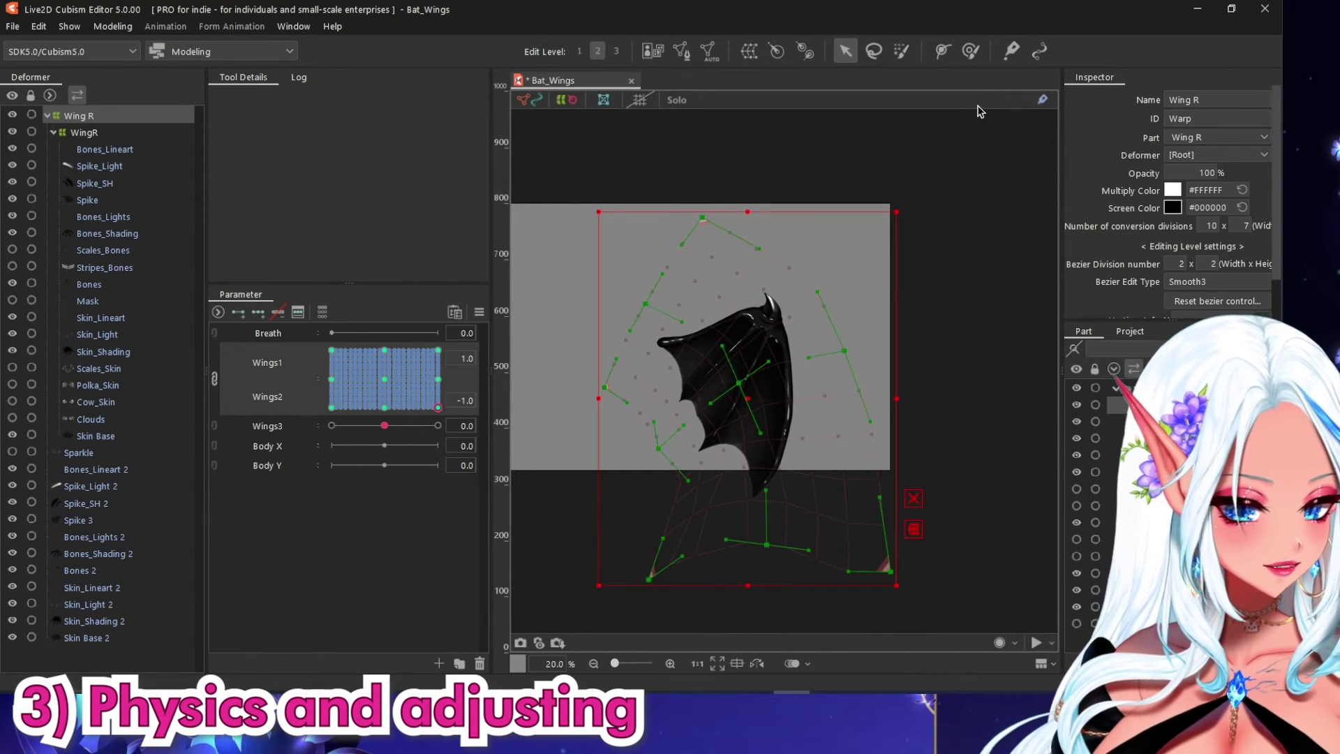
Switch to the deform brush, unlink Wings1 and Wings2, and check the wing across the Wings2 range with Wings1 at 1.0.
click(970, 51)
scroll(733, 454, up, 2)
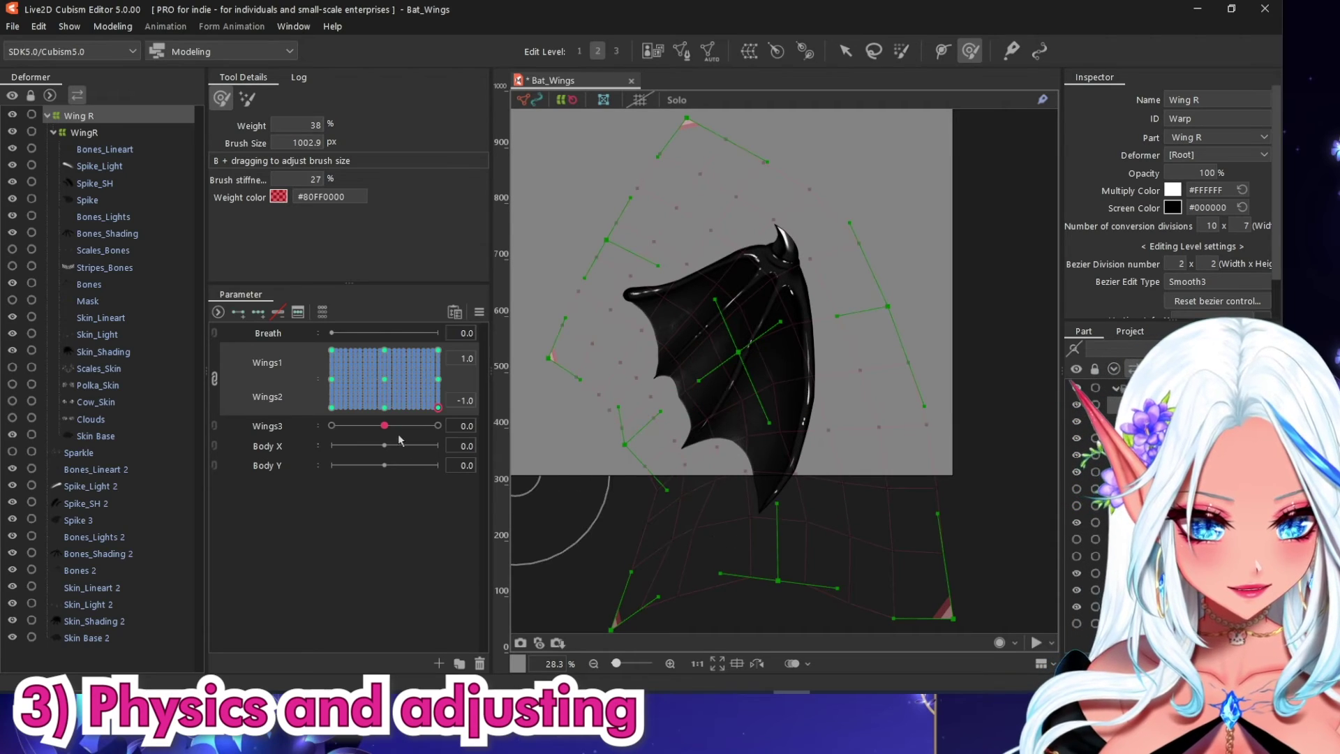
click(215, 379)
drag(343, 380, 439, 412)
right_click(398, 379)
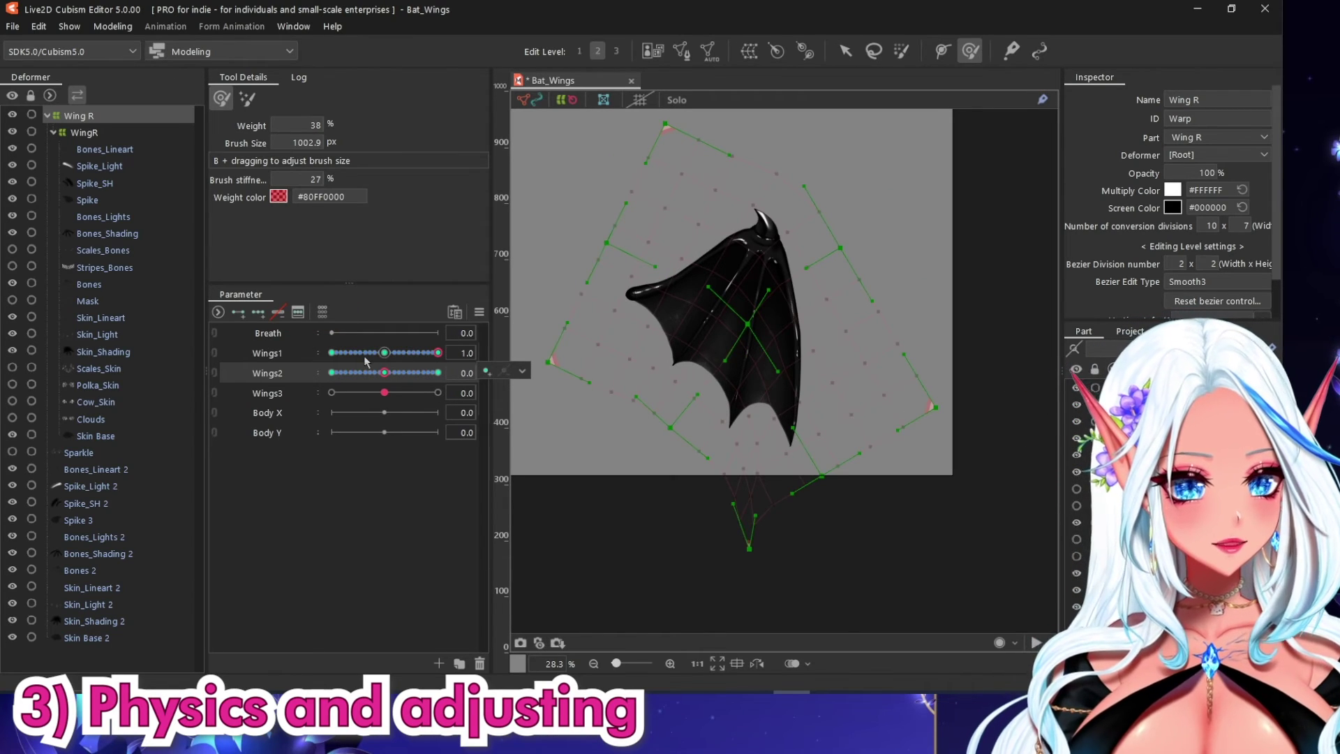
drag(353, 380, 460, 416)
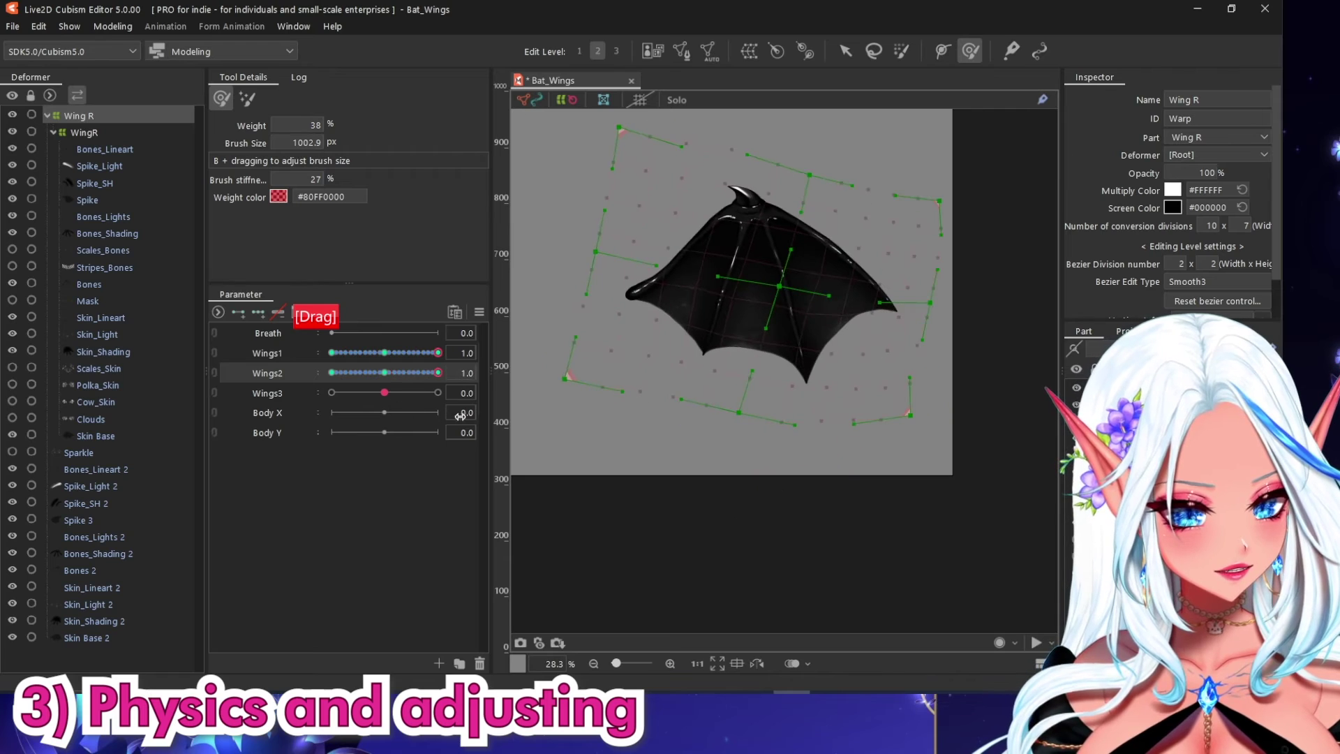
drag(389, 377, 327, 378)
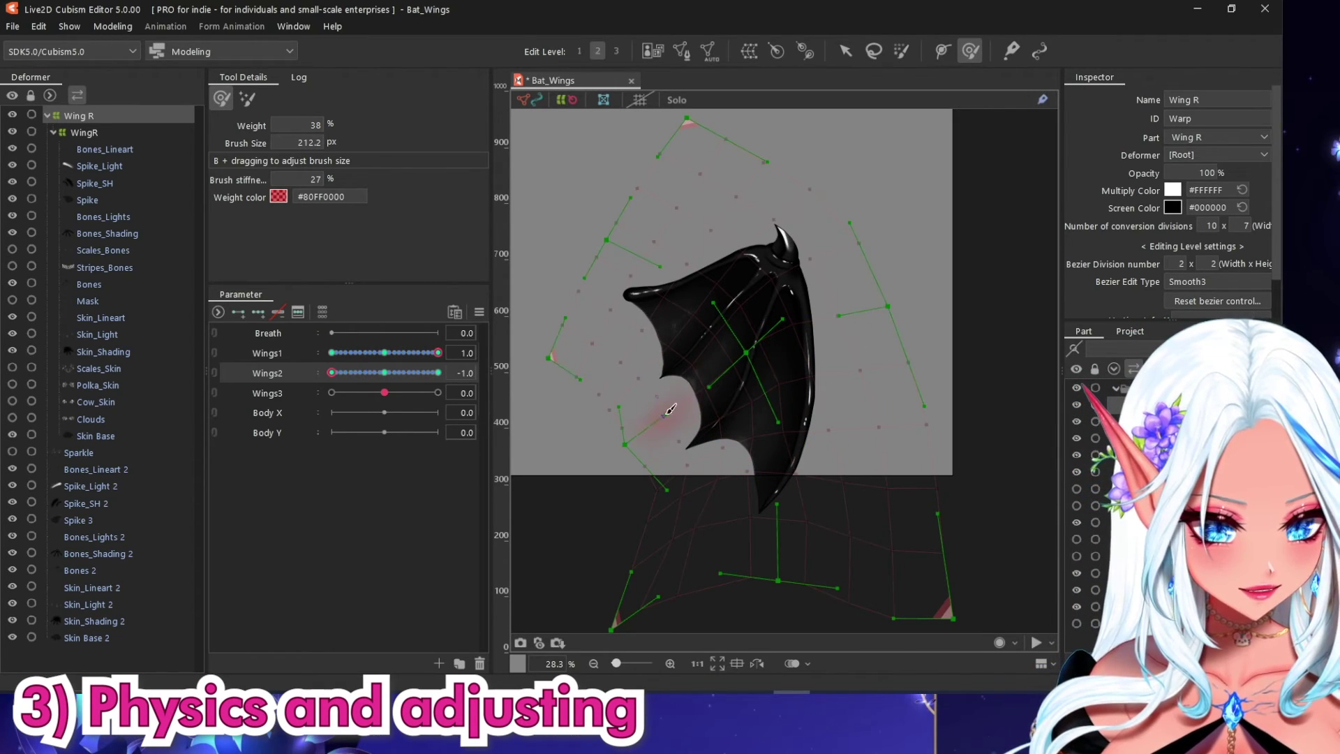
right_click(382, 374)
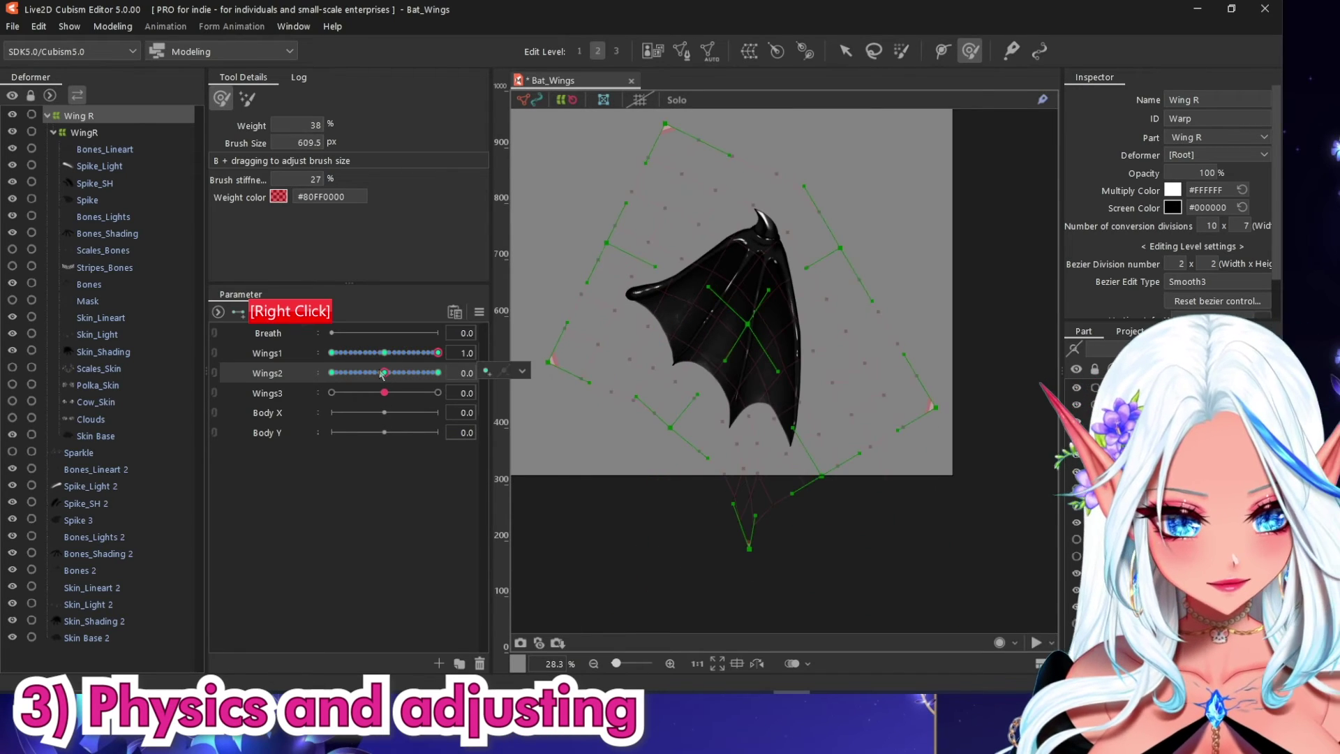
Reshape the lower wing tip of the Wing R warp with the deform brush at Wings1 1.0 and Wings2 -1.0.
drag(383, 373, 290, 377)
key(b)
drag(815, 466, 839, 557)
drag(848, 458, 834, 453)
drag(861, 433, 840, 433)
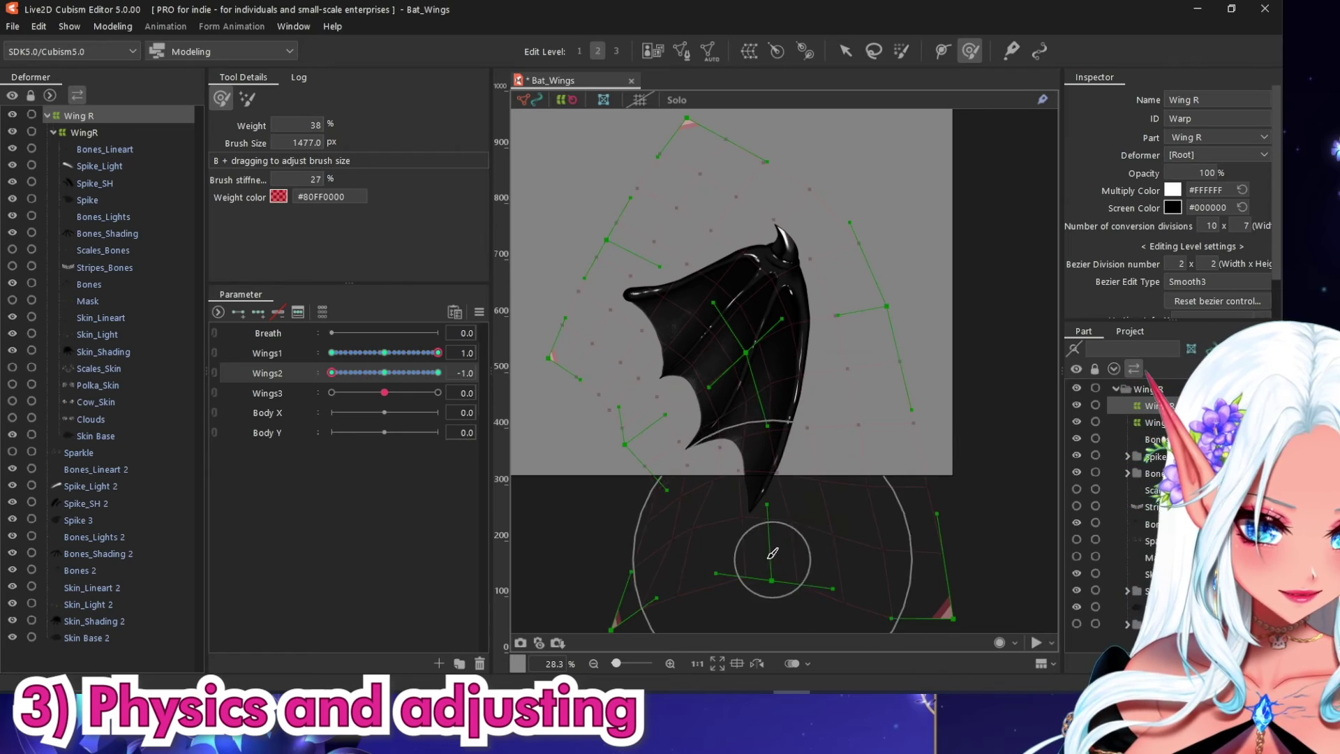
drag(685, 551, 689, 442)
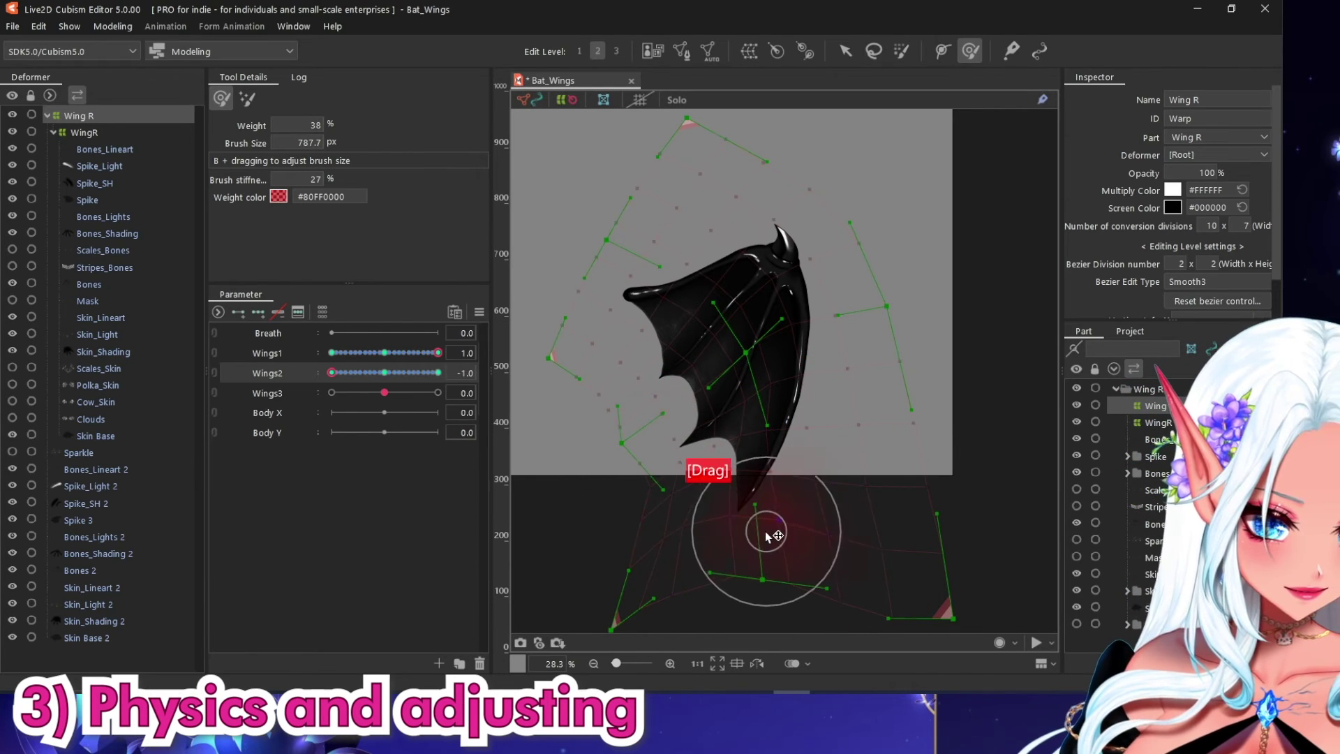
drag(384, 372, 307, 395)
drag(756, 509, 704, 482)
mouse_move(776, 590)
mouse_down()
mouse_move(726, 619)
mouse_move(806, 486)
mouse_up()
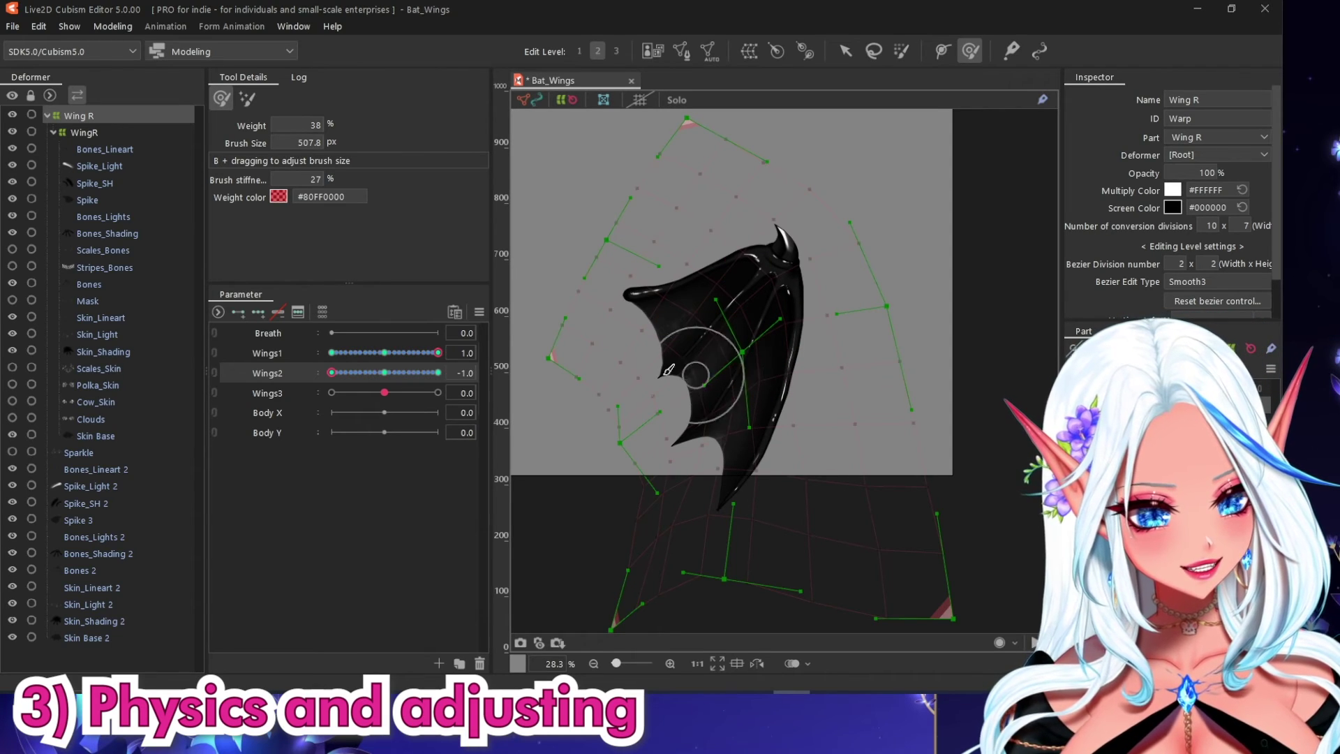
Check the wing at the other extremes of Wings1 and Wings2, and link the two parameters again.
drag(353, 384, 475, 384)
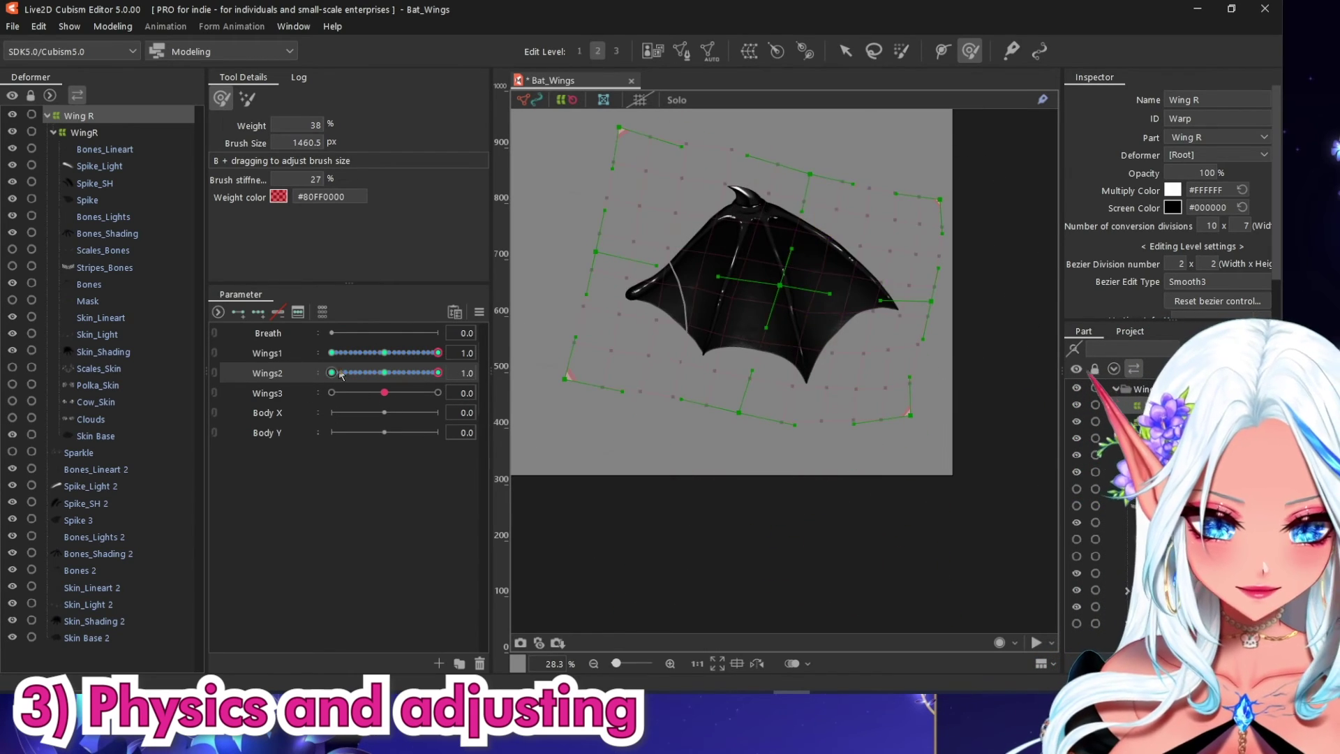
drag(340, 353, 298, 346)
scroll(667, 335, down, 2)
drag(433, 373, 303, 370)
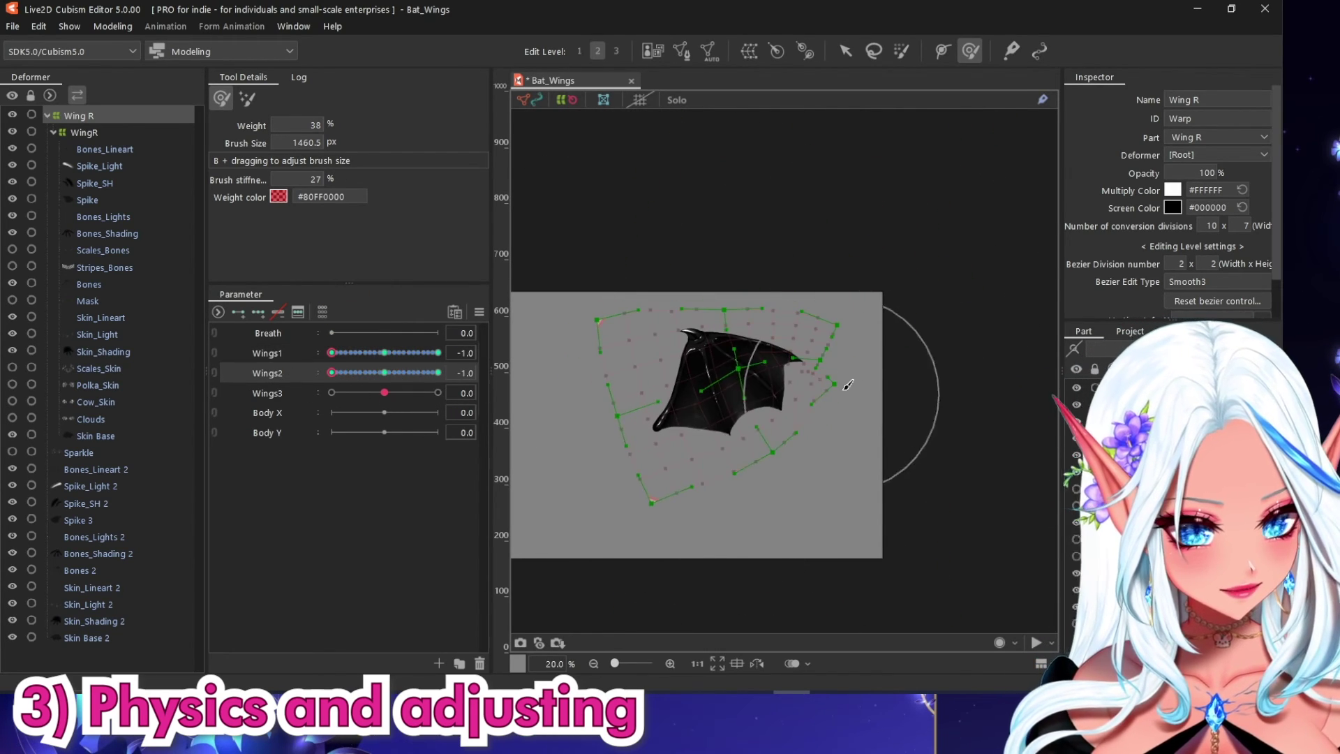
scroll(848, 385, up, 3)
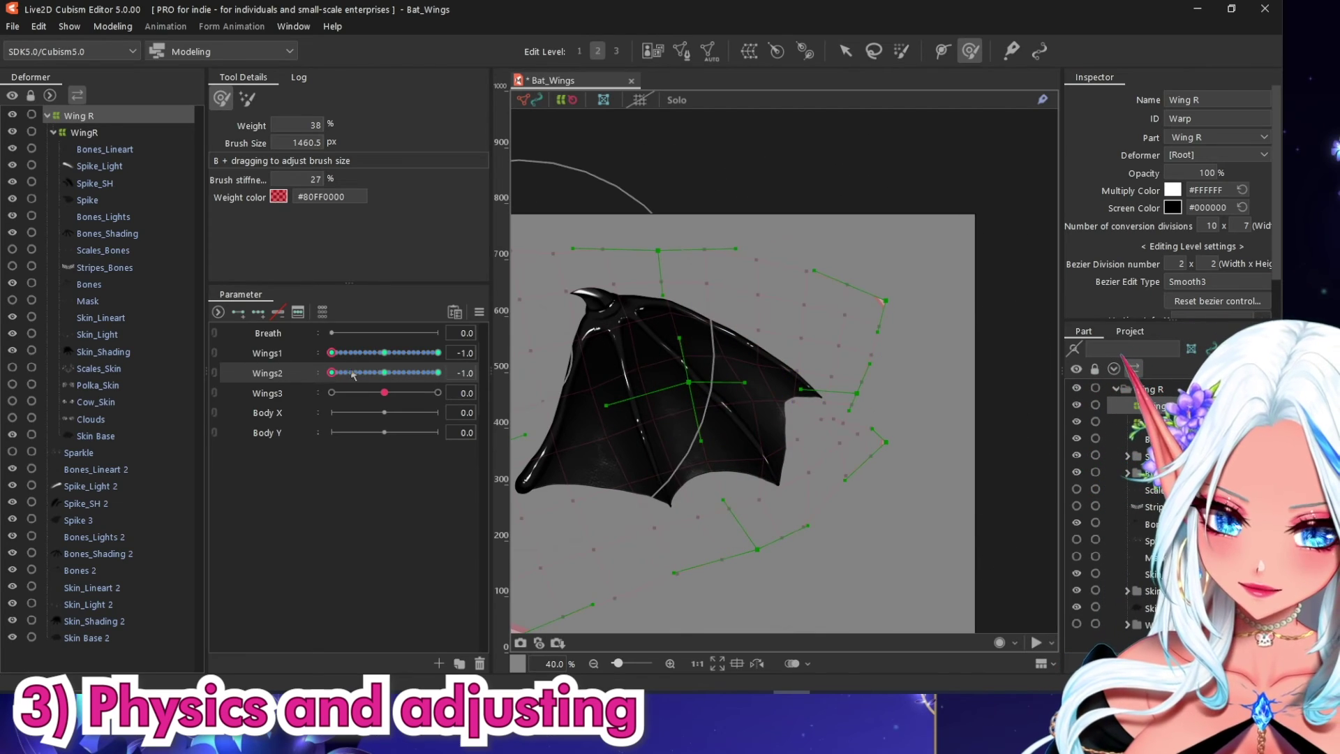
click(215, 353)
drag(335, 380, 494, 403)
scroll(788, 324, up, 3)
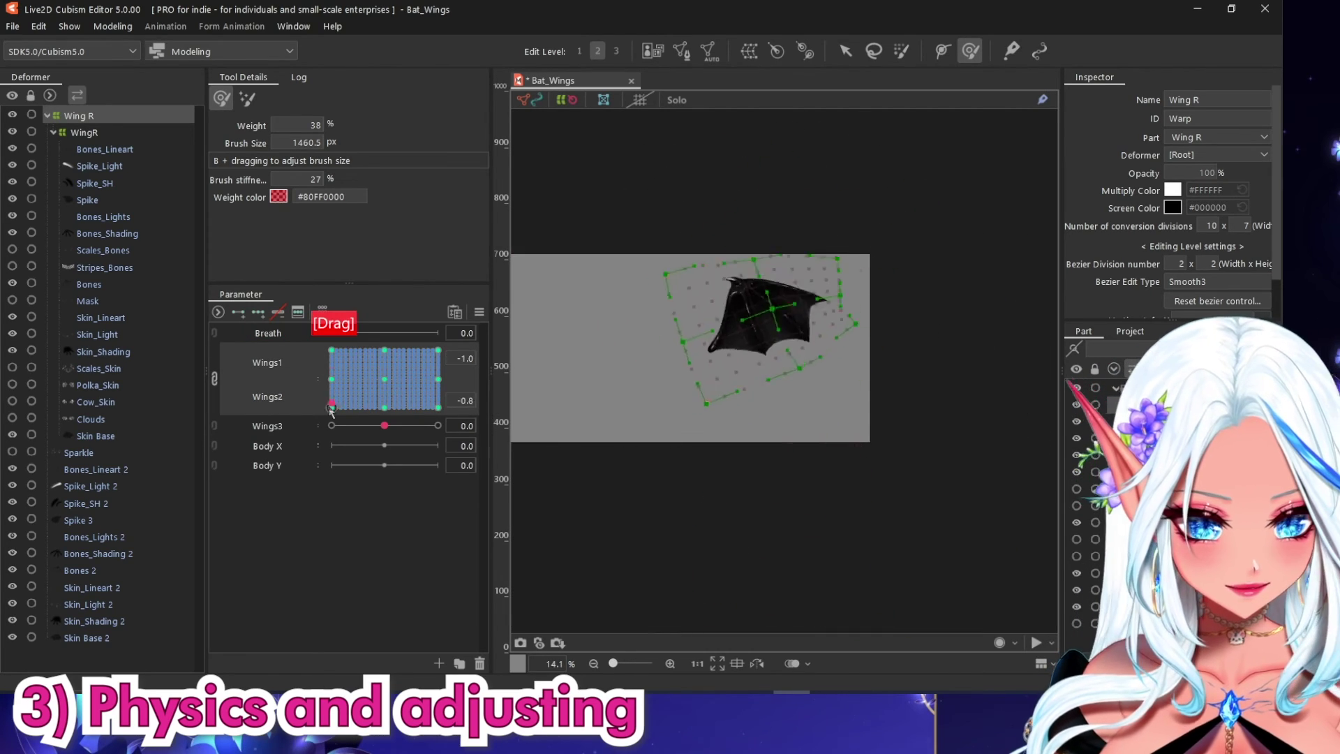
Select the WingR deformer and bend the wing's lower tips further inward with the deform brush at Wings3 -1.0.
click(112, 26)
click(84, 132)
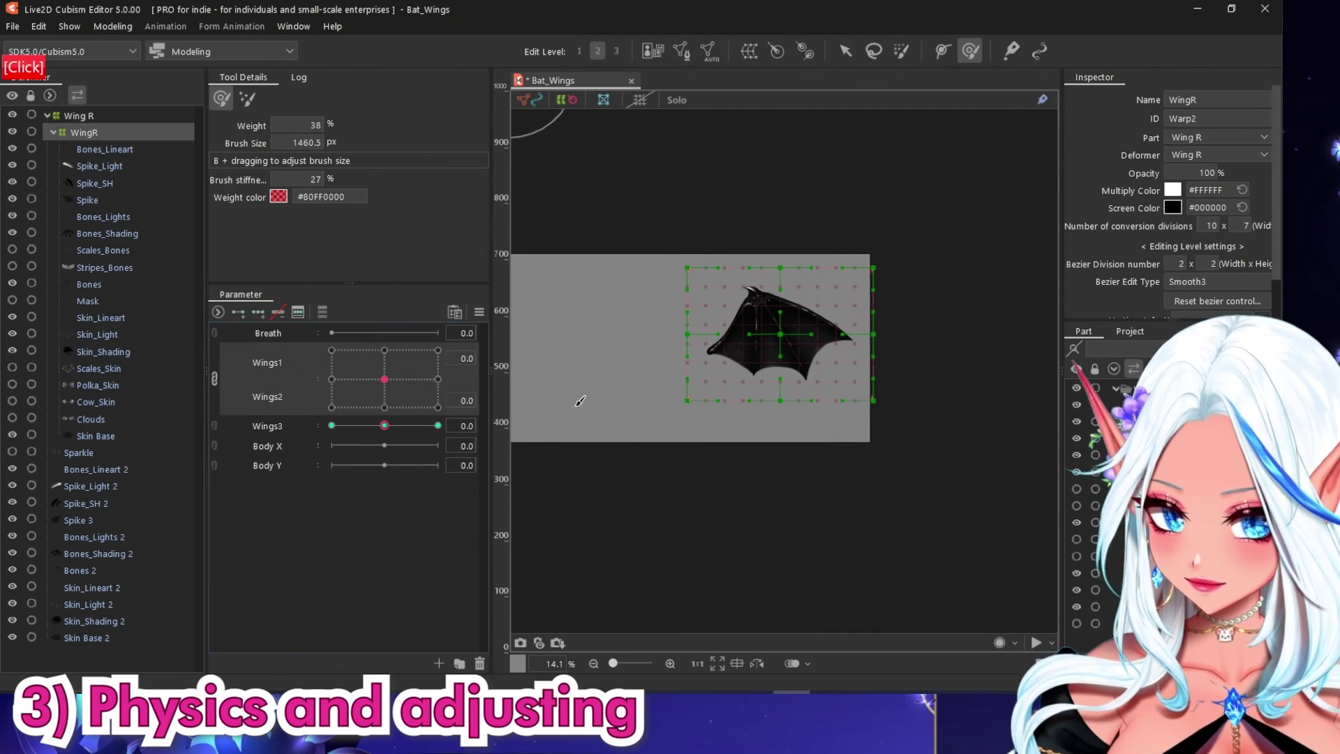
scroll(802, 442, up, 4)
drag(385, 425, 332, 426)
scroll(941, 345, down, 2)
scroll(941, 349, up, 1)
key(b)
drag(802, 388, 718, 388)
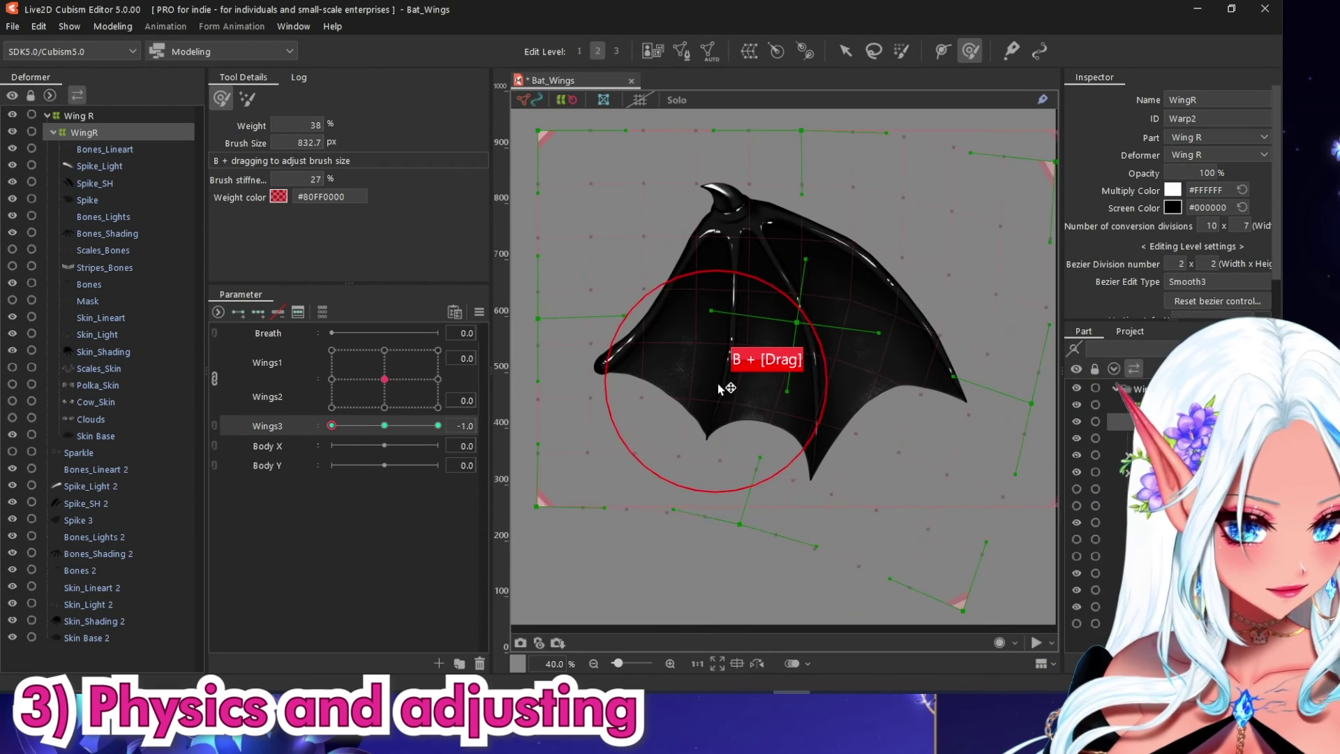
drag(930, 363, 904, 384)
key(b)
drag(817, 457, 834, 457)
mouse_move(833, 461)
mouse_down()
mouse_move(801, 488)
mouse_move(732, 489)
mouse_up()
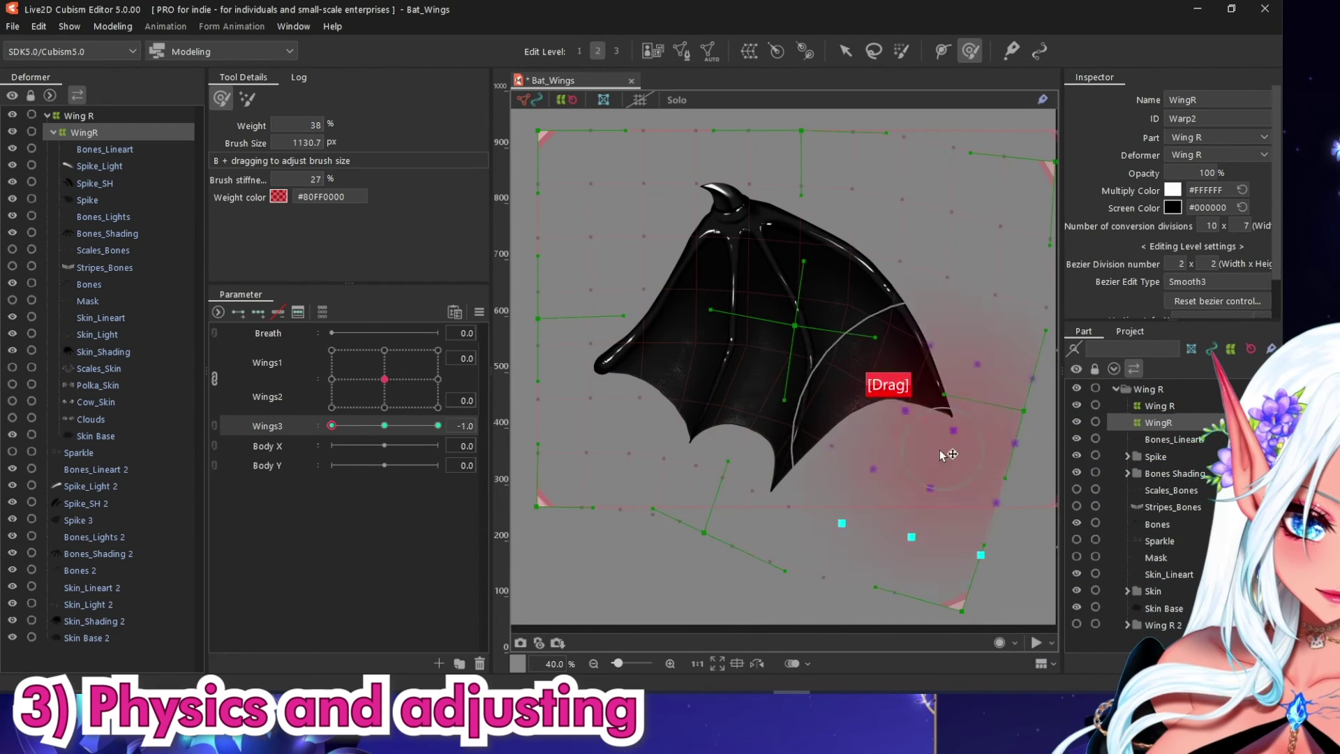
Pull the outermost wing tip down and smooth the wing's inner and upper edges at Wings3 -1.0.
drag(942, 455, 909, 488)
drag(986, 359, 824, 381)
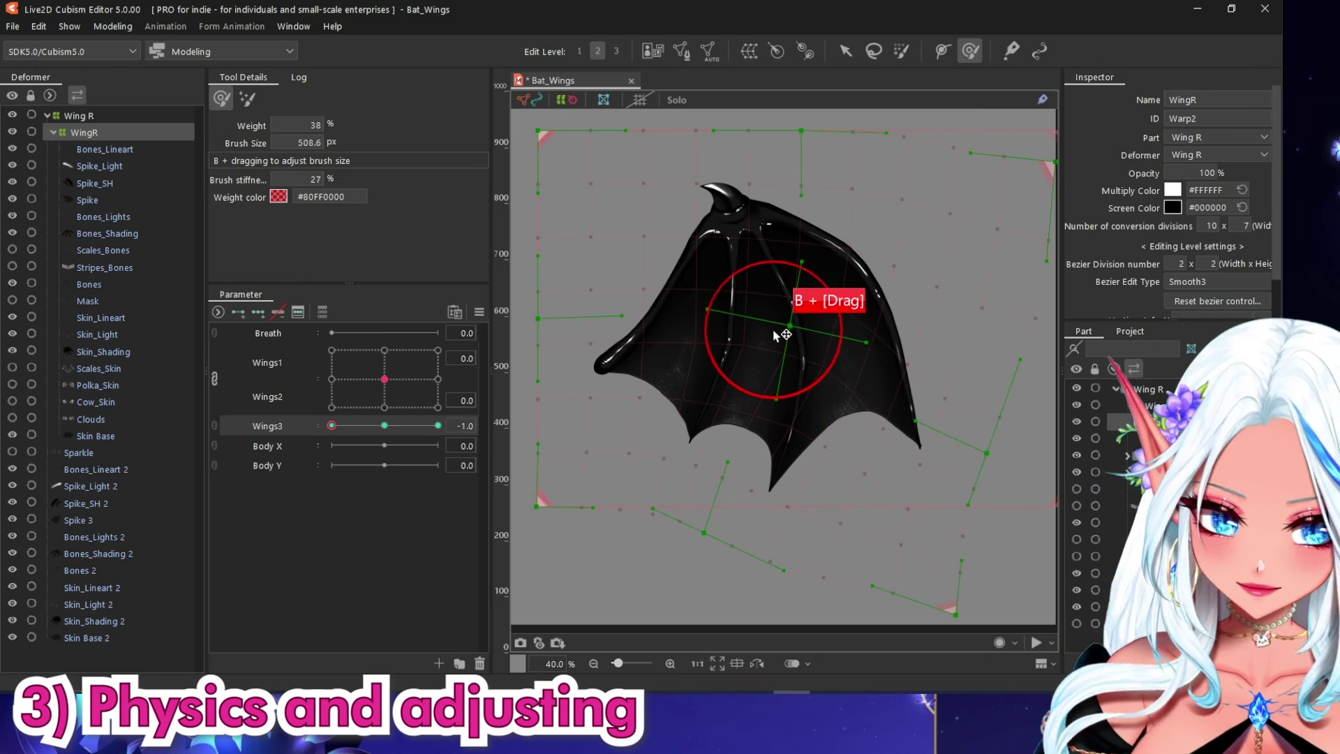
drag(773, 335, 774, 334)
click(715, 351)
mouse_move(866, 318)
mouse_down()
mouse_move(854, 315)
mouse_move(861, 267)
mouse_up()
Pose Wings3 at 1.0 and adjust the lower edge of the WingR warp with the deform brush.
drag(331, 425, 636, 419)
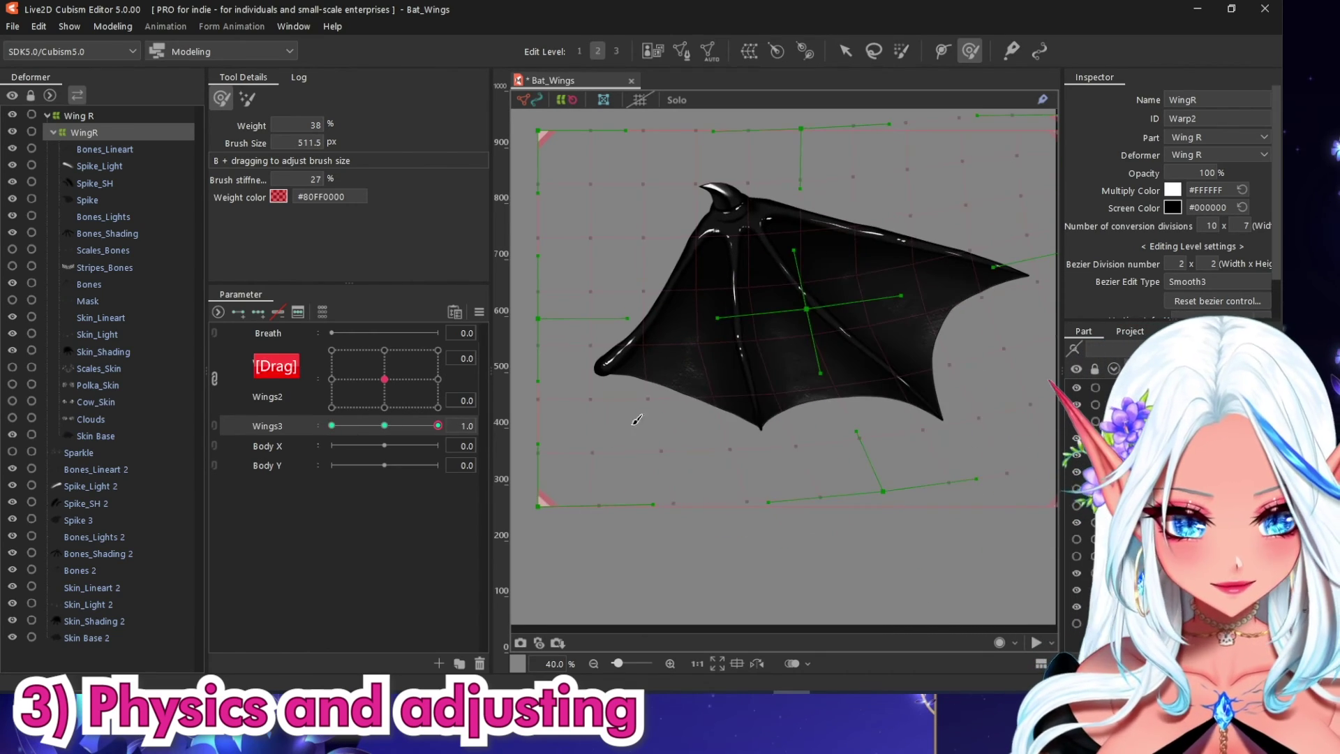
scroll(635, 321, down, 2)
scroll(733, 326, up, 2)
key(b)
drag(782, 356, 837, 366)
drag(766, 426, 783, 397)
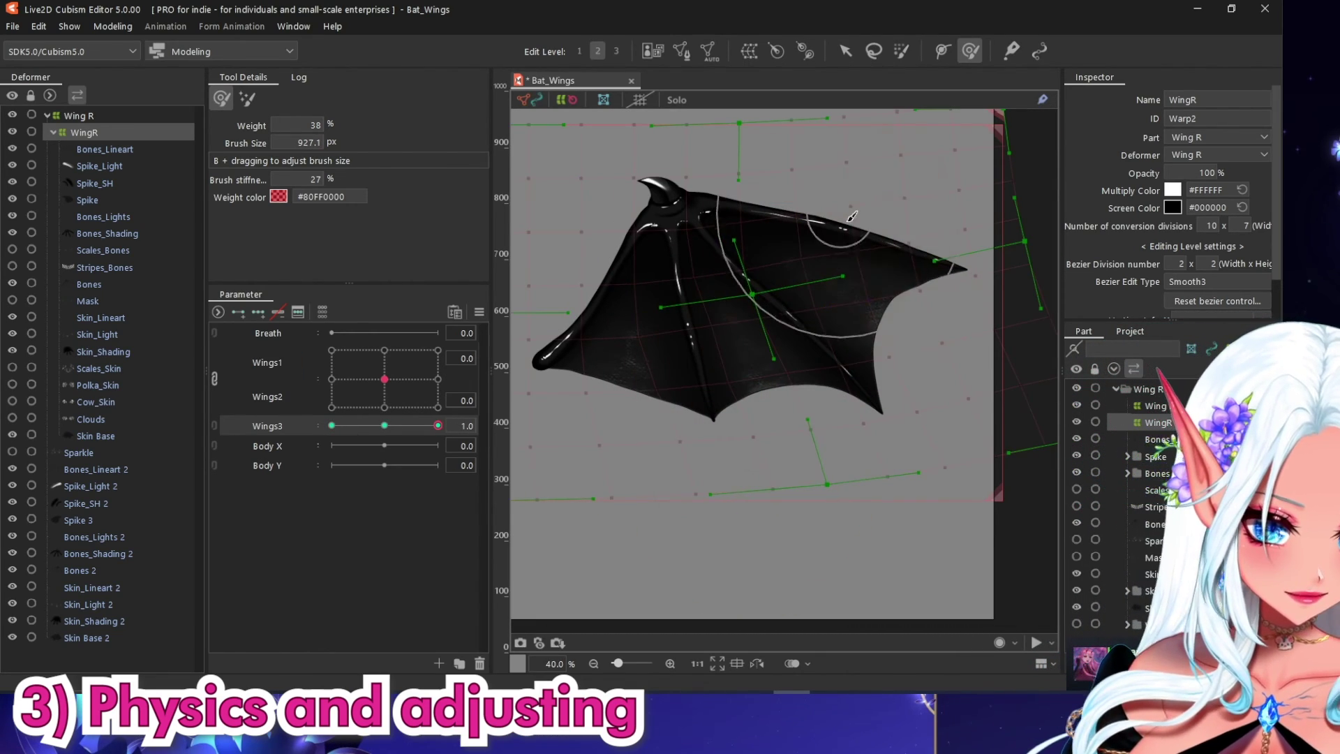
scroll(851, 217, down, 2)
Reopen the physics settings, show the Wings group's inputs and test the wing's motion in the preview.
click(112, 25)
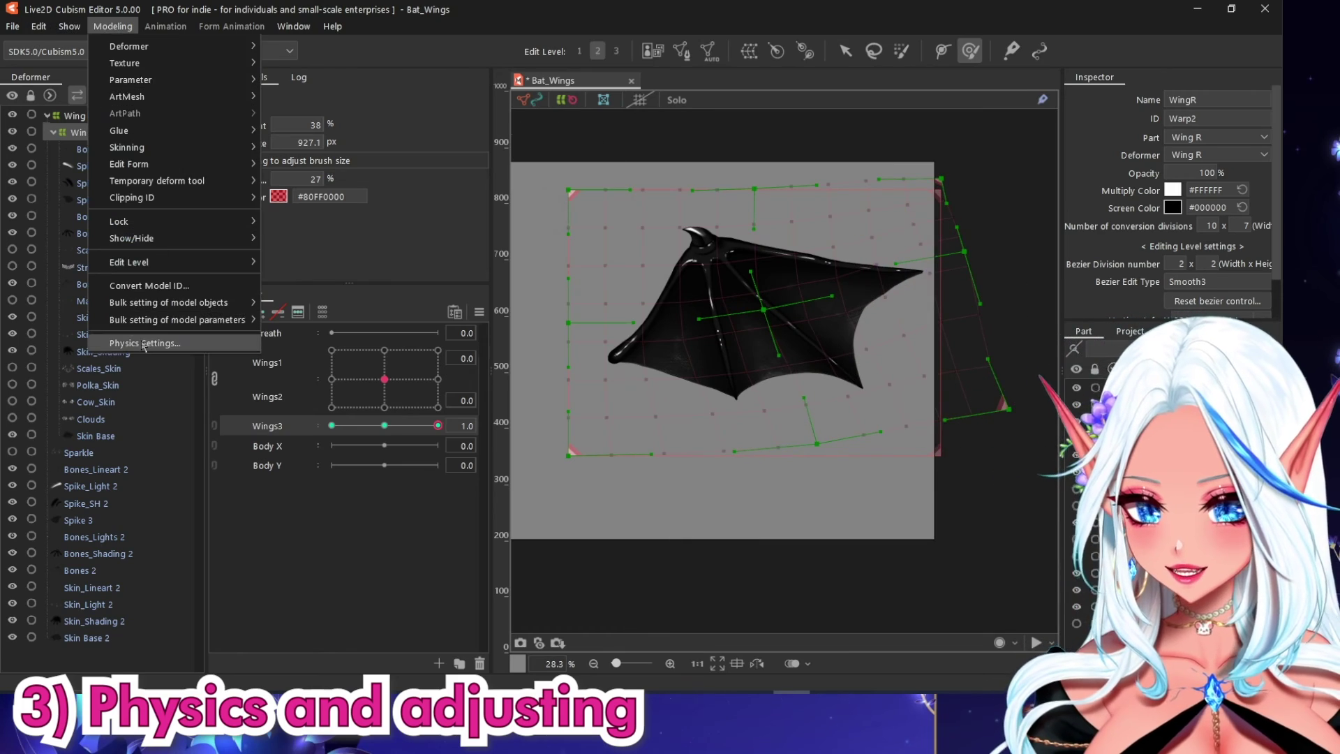
click(144, 342)
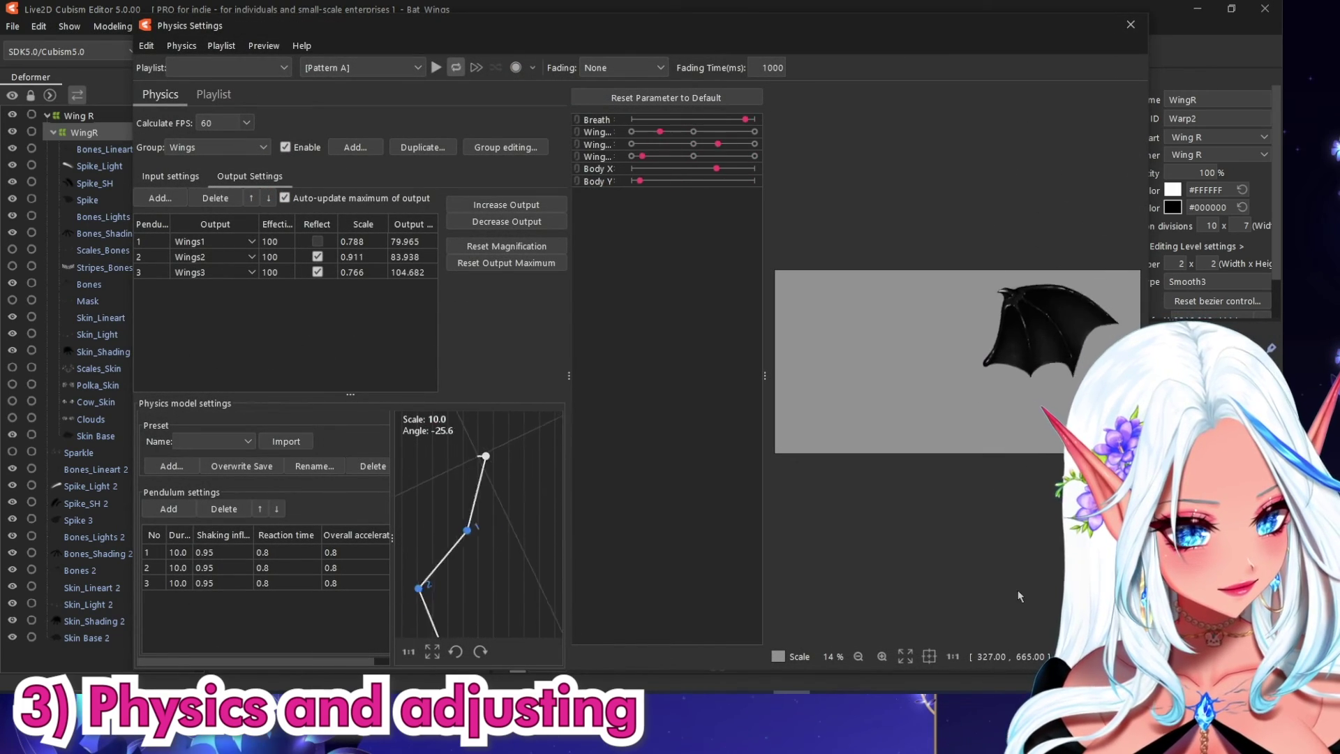
scroll(927, 371, up, 2)
click(170, 175)
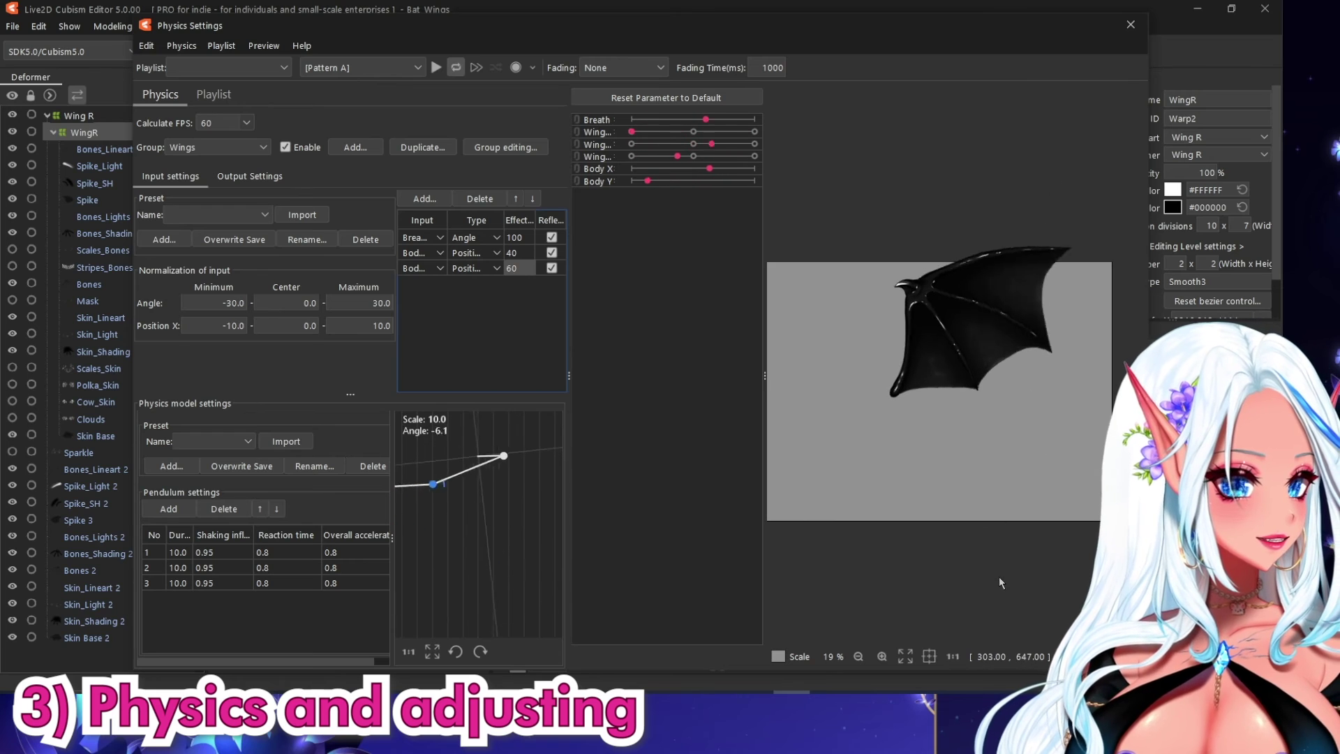
drag(1001, 582, 1012, 217)
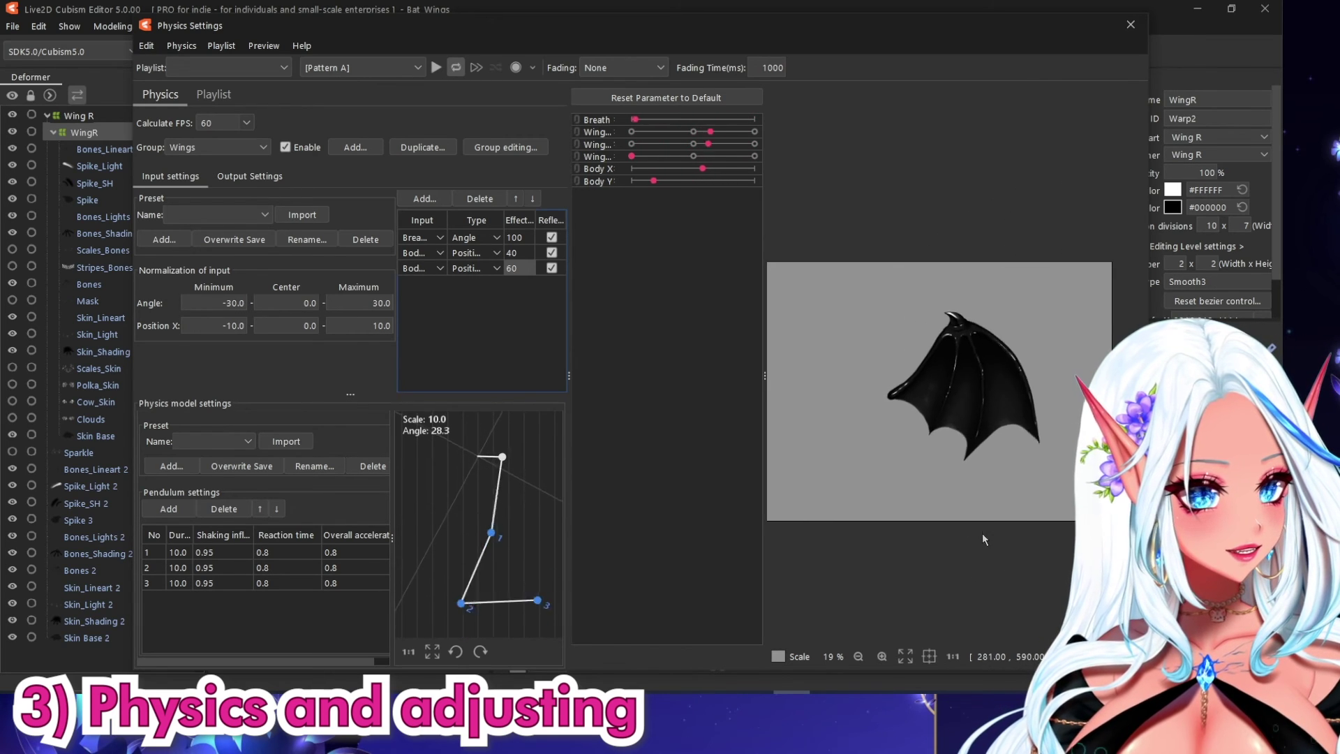
Reset the magnification of the Wings group's outputs.
click(250, 175)
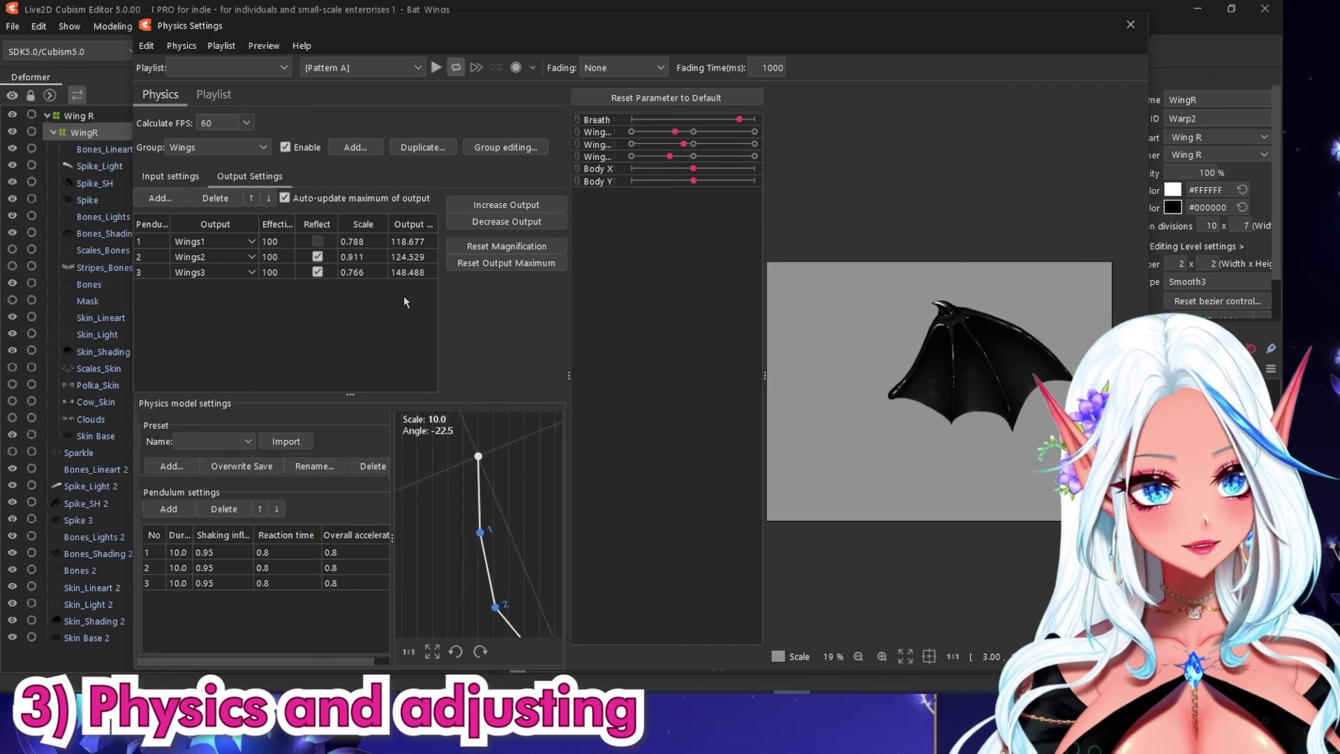
click(512, 246)
click(695, 371)
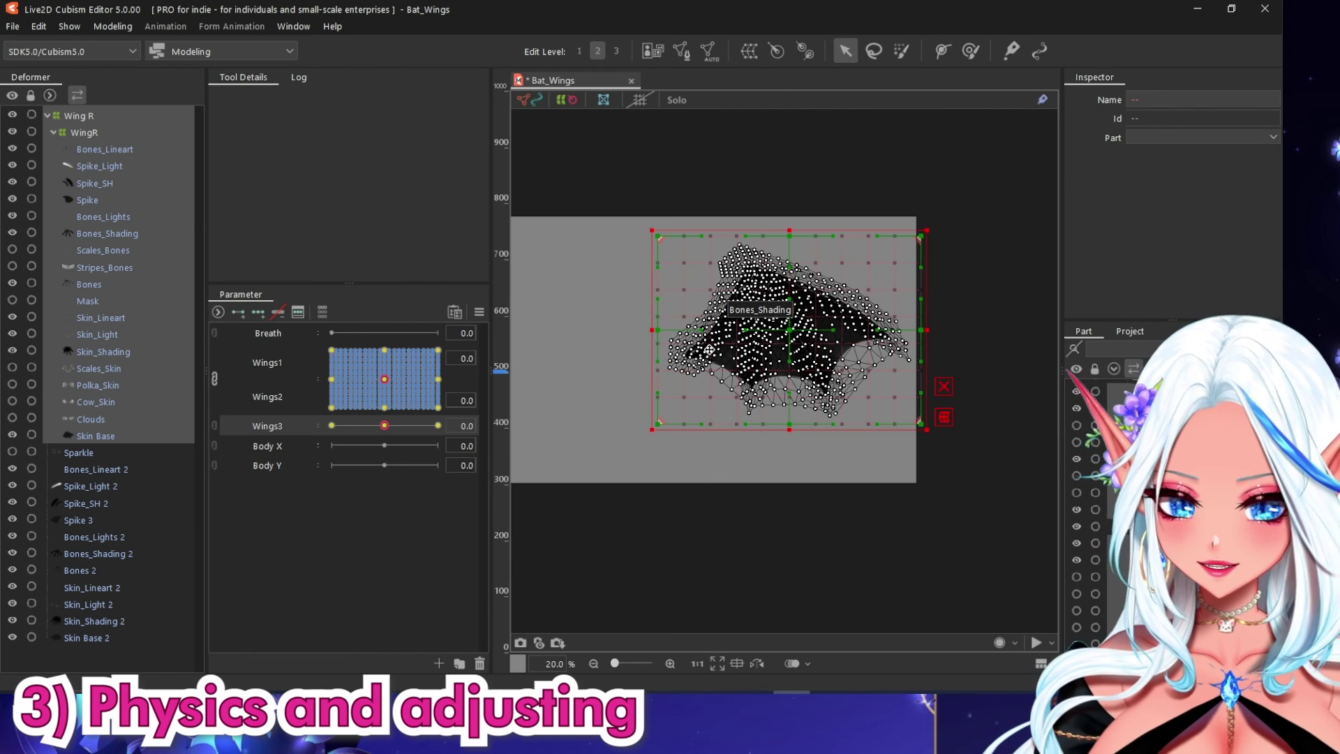
Paste a copy of the Wing R deformer hierarchy and delete its position-adjusting deformer while keeping the pasted children.
key(ctrl+v)
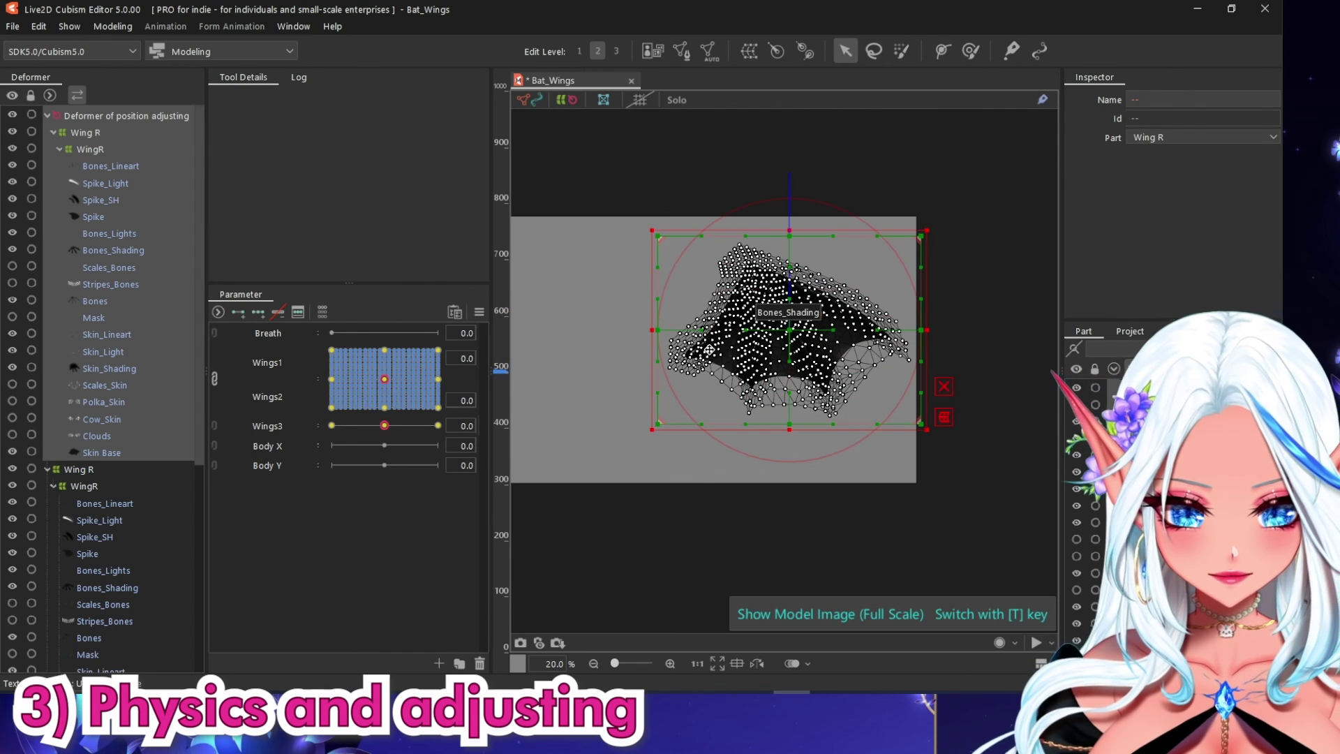
click(94, 116)
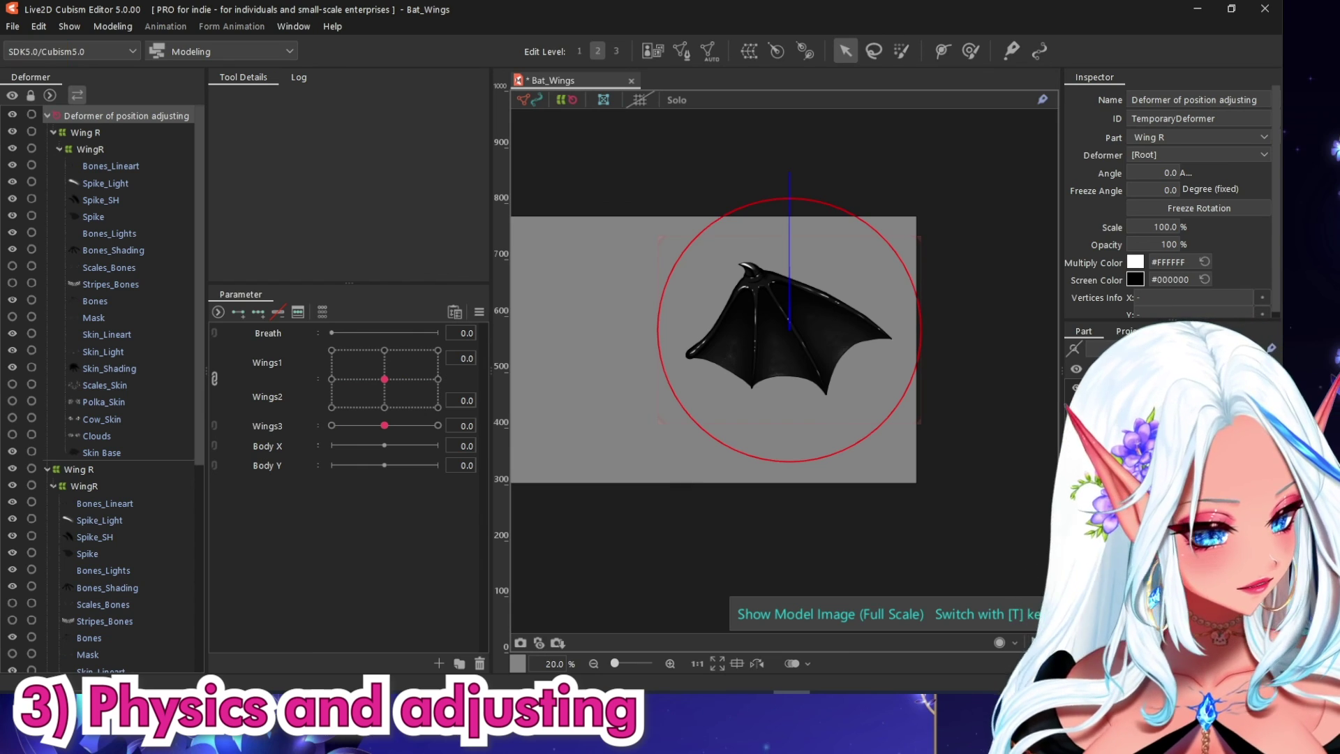
key(Delete)
Reflect the pasted Wing R deformers and all their meshes horizontally, leaving Wings1, Wings2 and Wings3 out of the reflected parameters.
click(82, 116)
shift+click(108, 436)
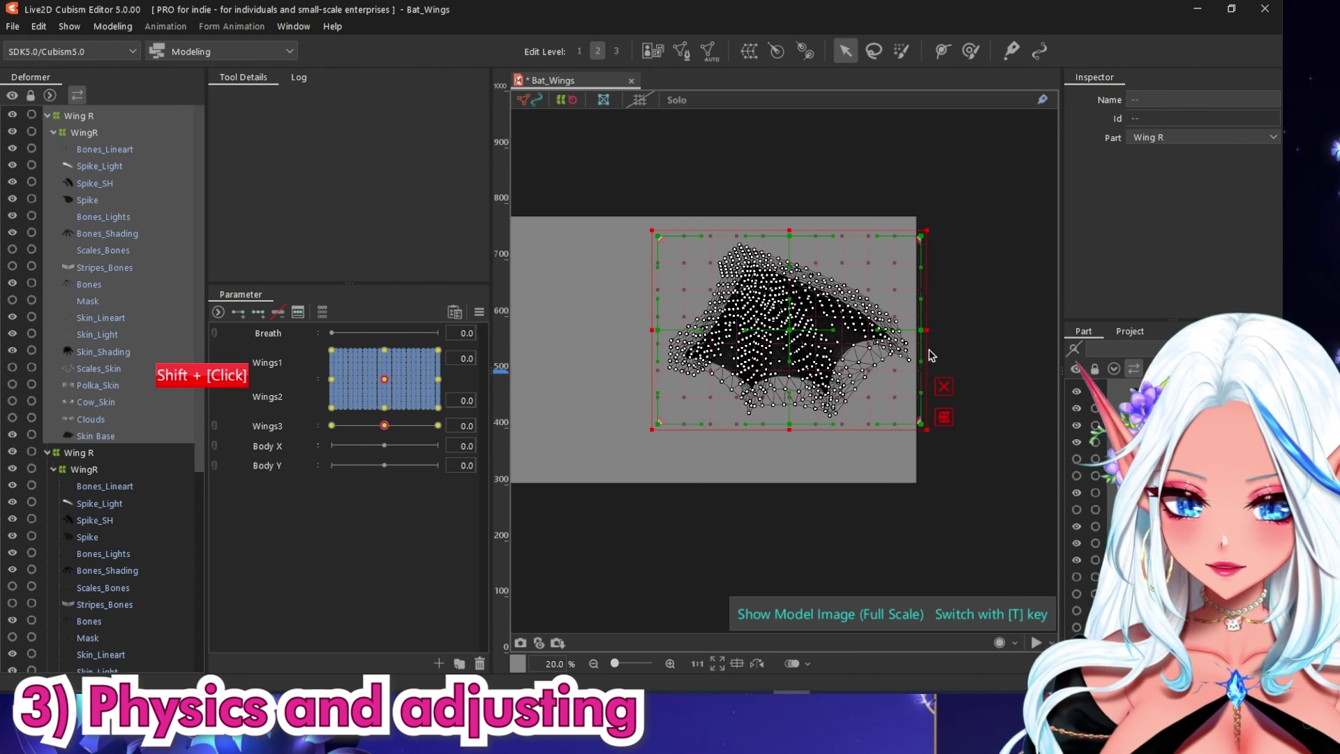
right_click(720, 306)
click(752, 614)
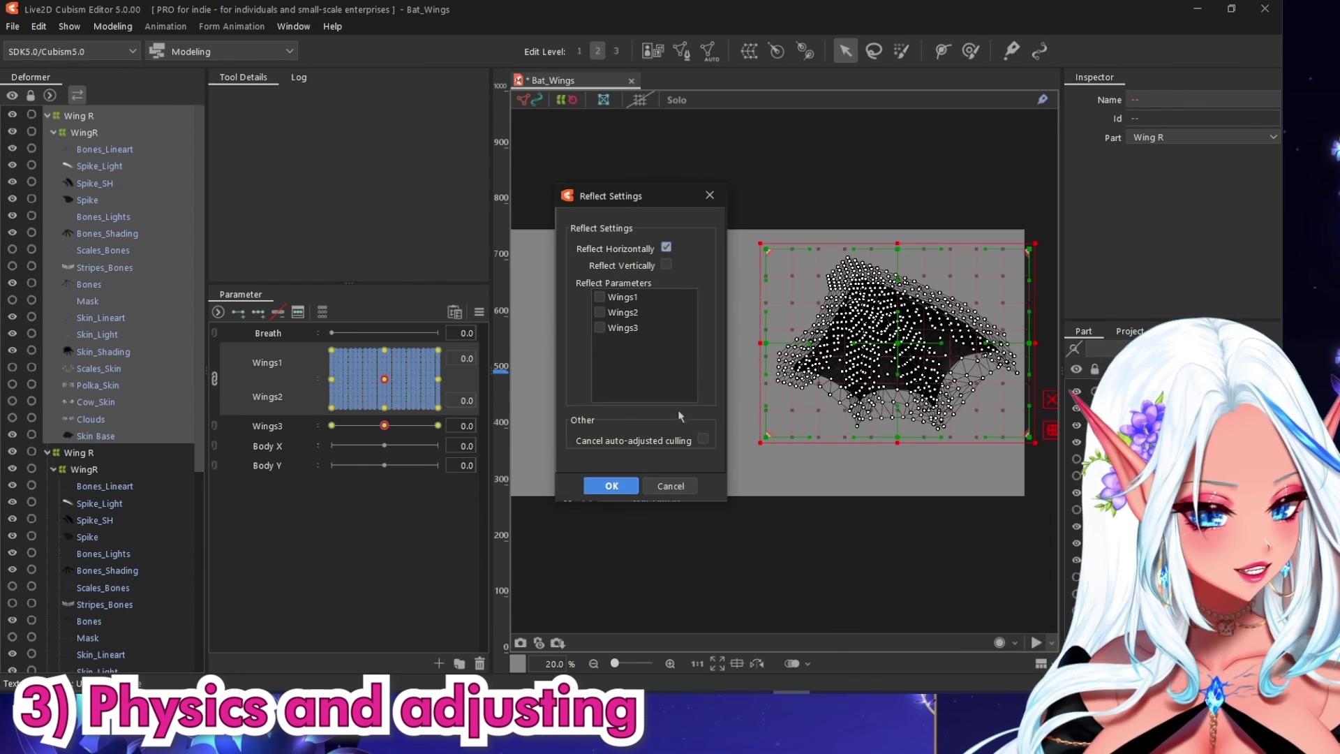
click(611, 487)
Open the physics settings to examine the motion of both wings in the preview.
click(112, 27)
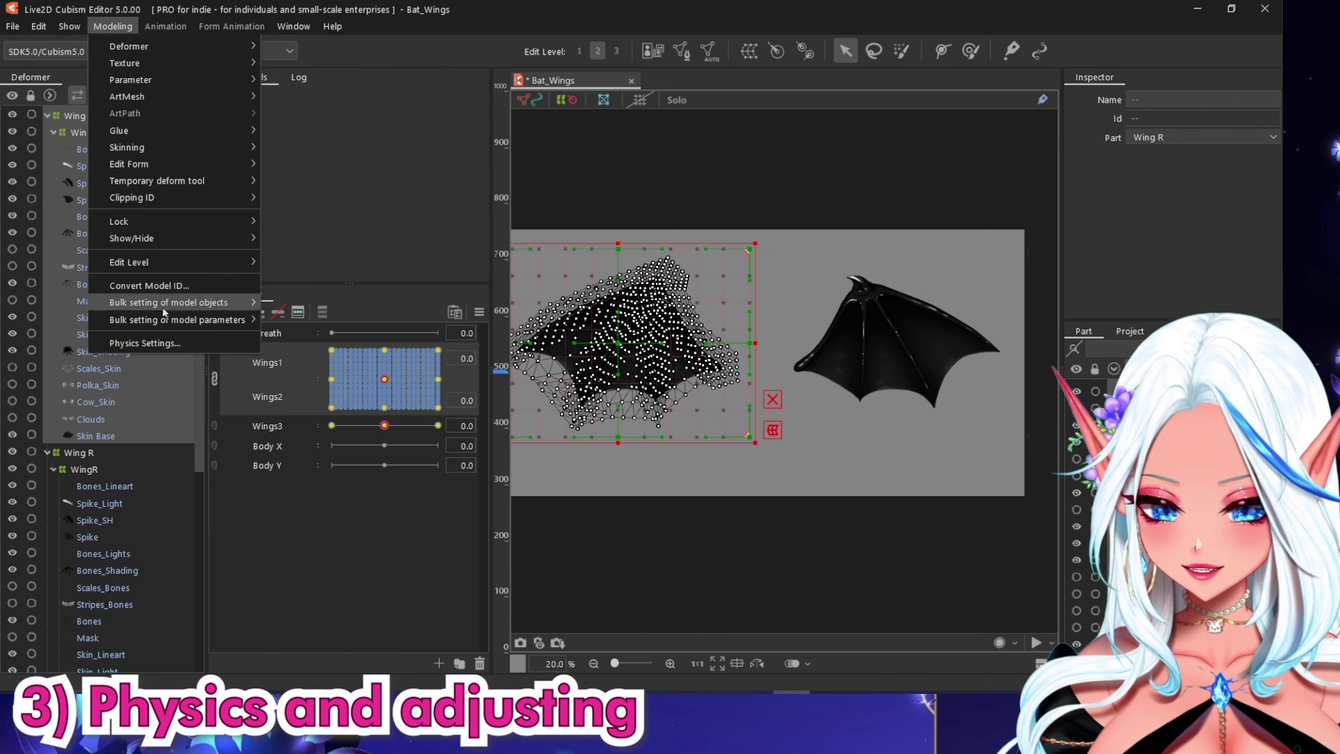
click(195, 340)
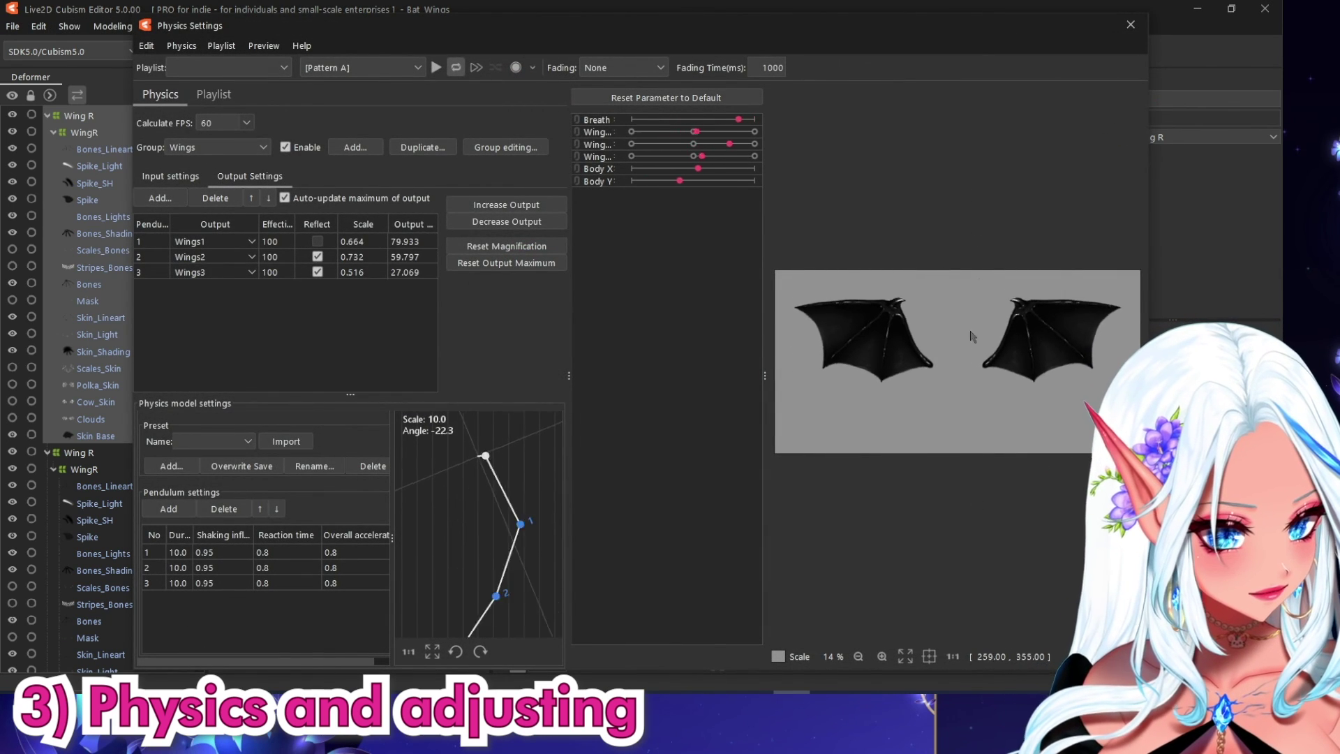